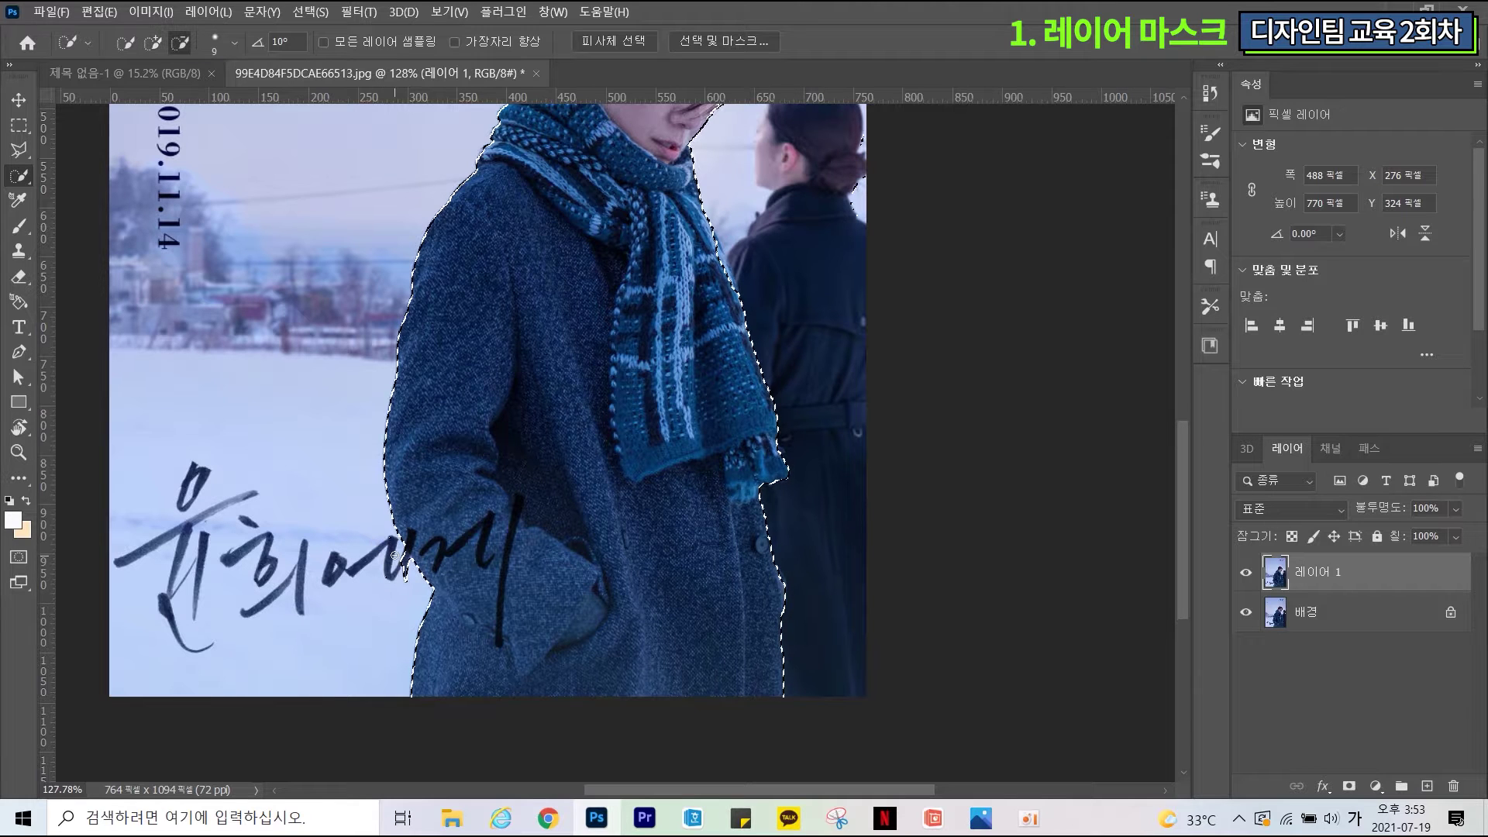
# Step: Clear the current selection and reselect the woman in front with the Object Selection tool
pyautogui.scroll(-5, 551, 506)
pyautogui.scroll(3, 667, 466)
pyautogui.hotkey('ctrl', 'd')
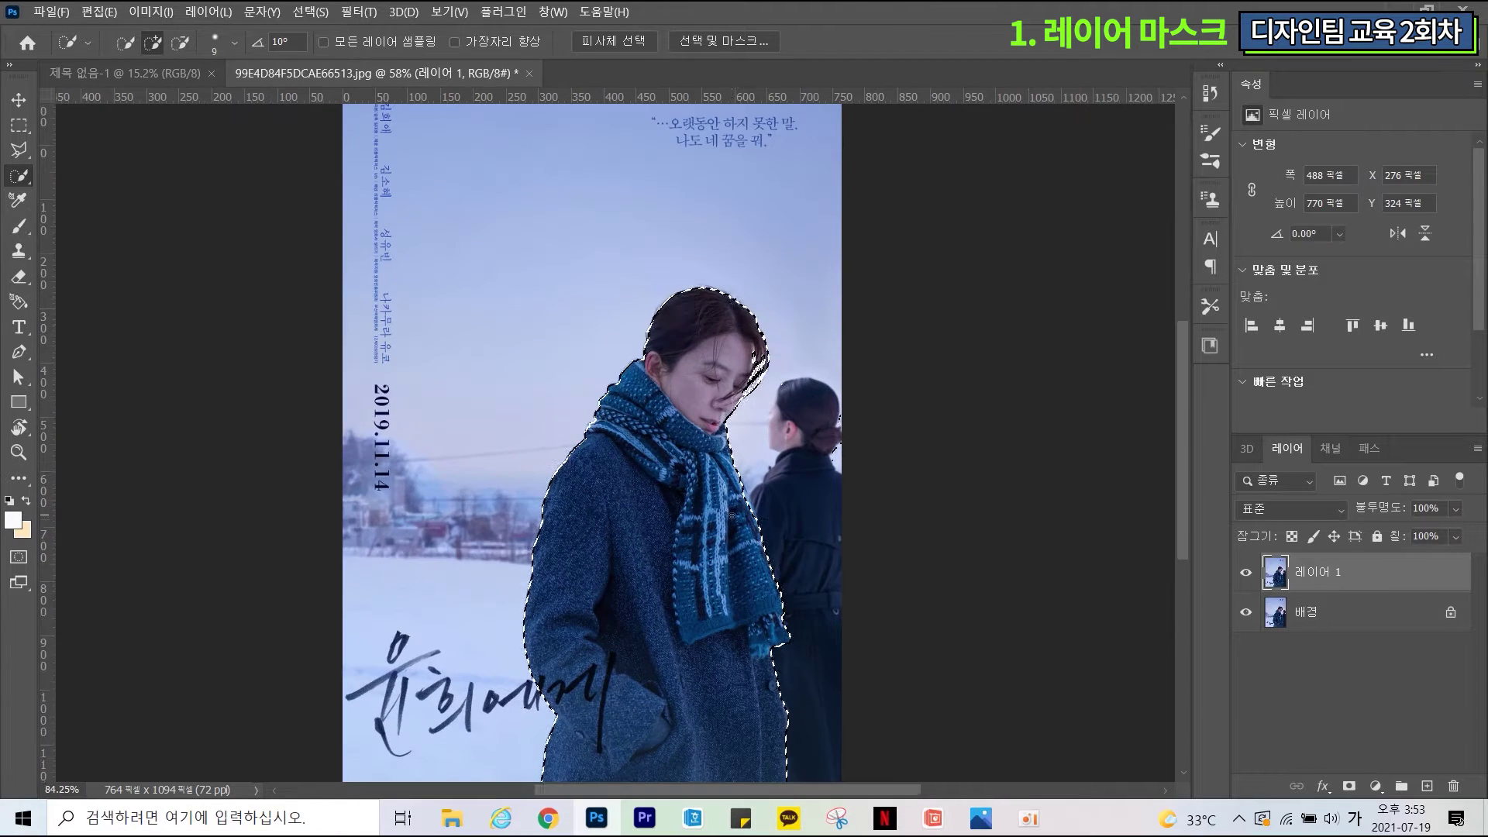
pyautogui.rightClick(18, 175)
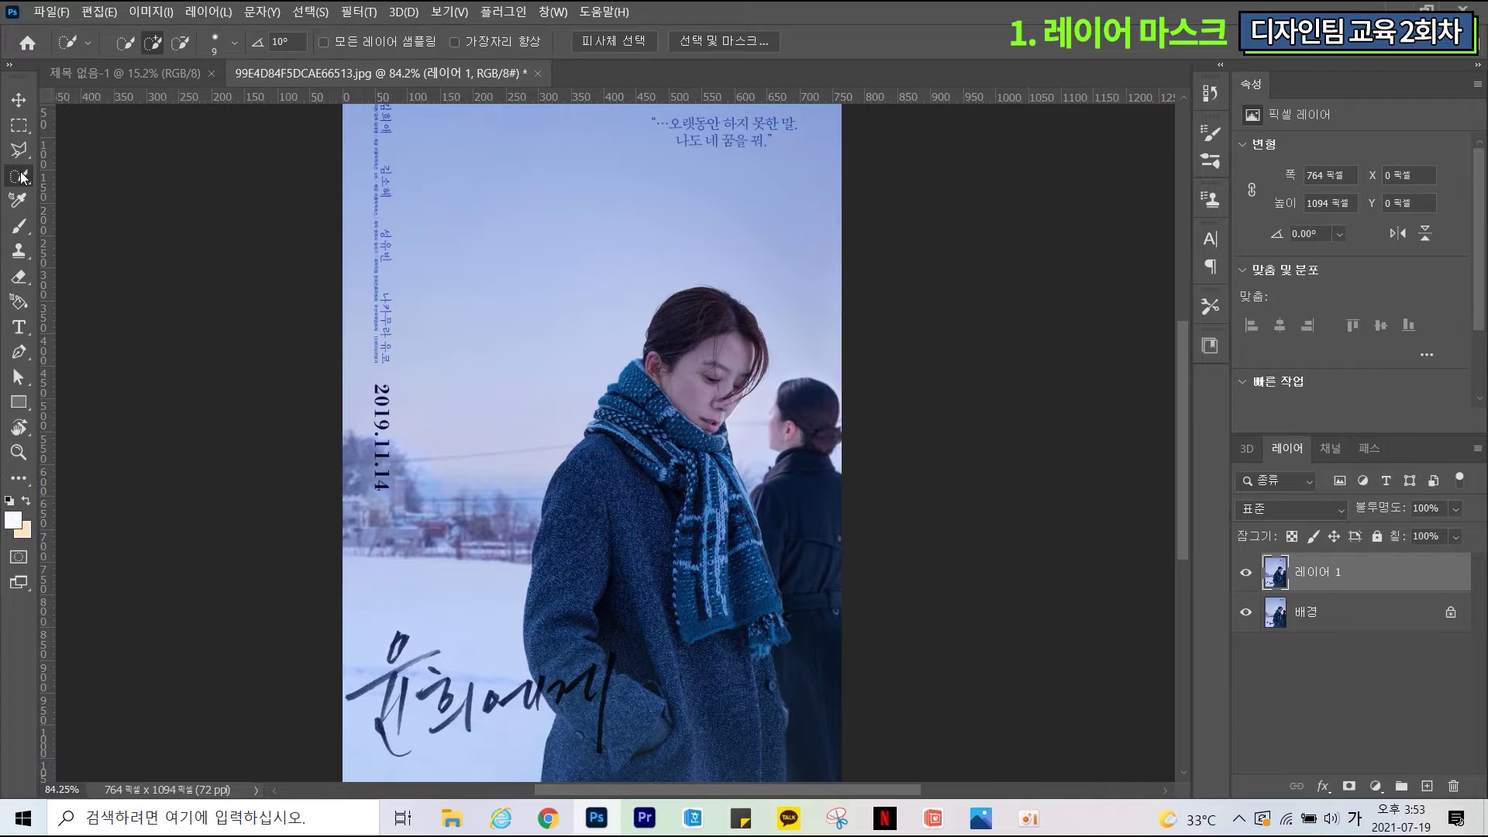
pyautogui.click(86, 174)
pyautogui.scroll(-1, 577, 384)
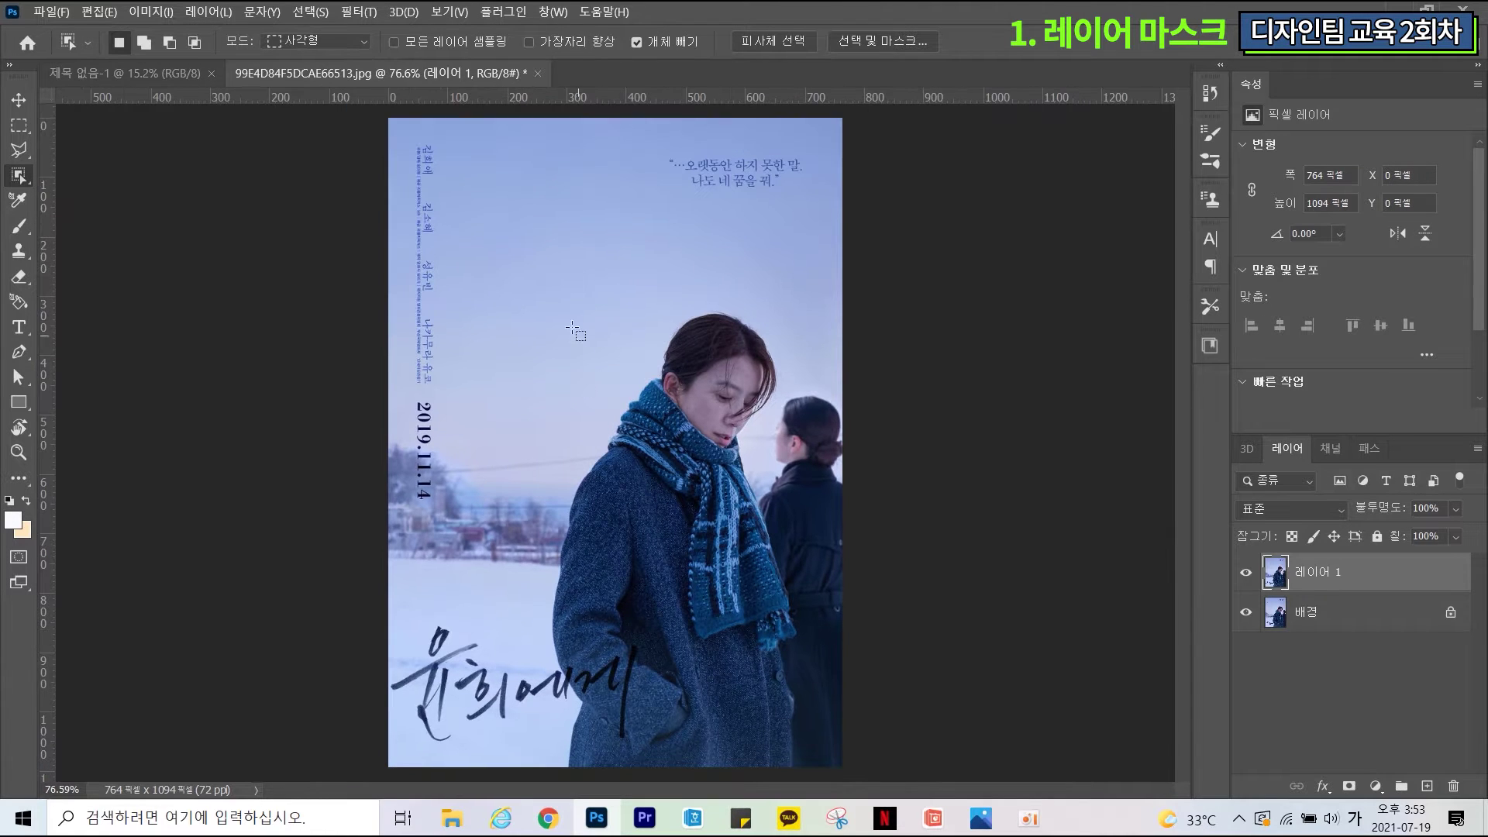
pyautogui.moveTo(555, 276); pyautogui.dragTo(807, 774)
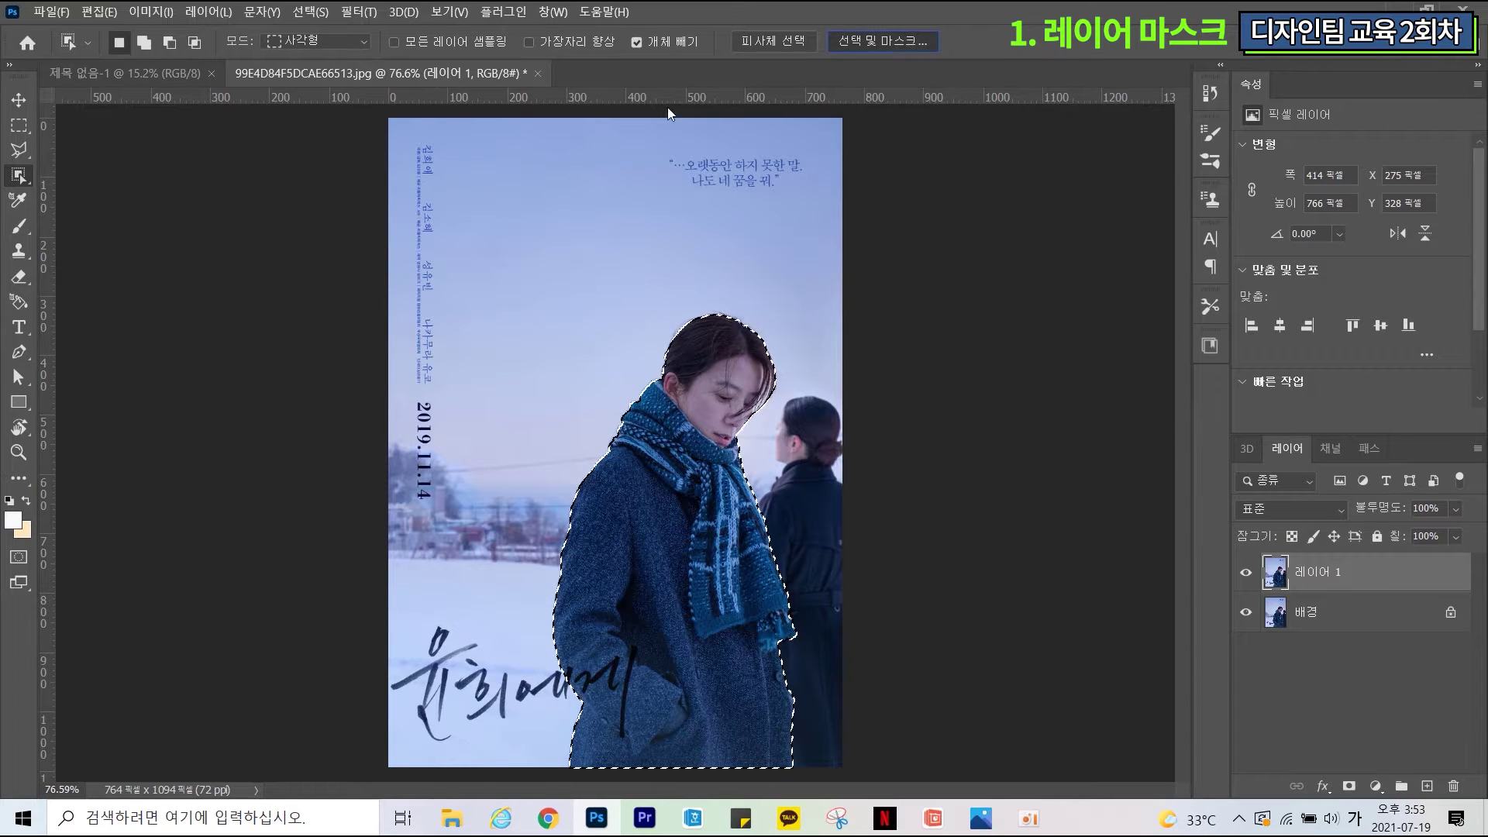
# Step: Open the selection in Select and Mask and preview it in the Overlay view mode
pyautogui.scroll(5, 1271, 196)
pyautogui.click(1276, 180)
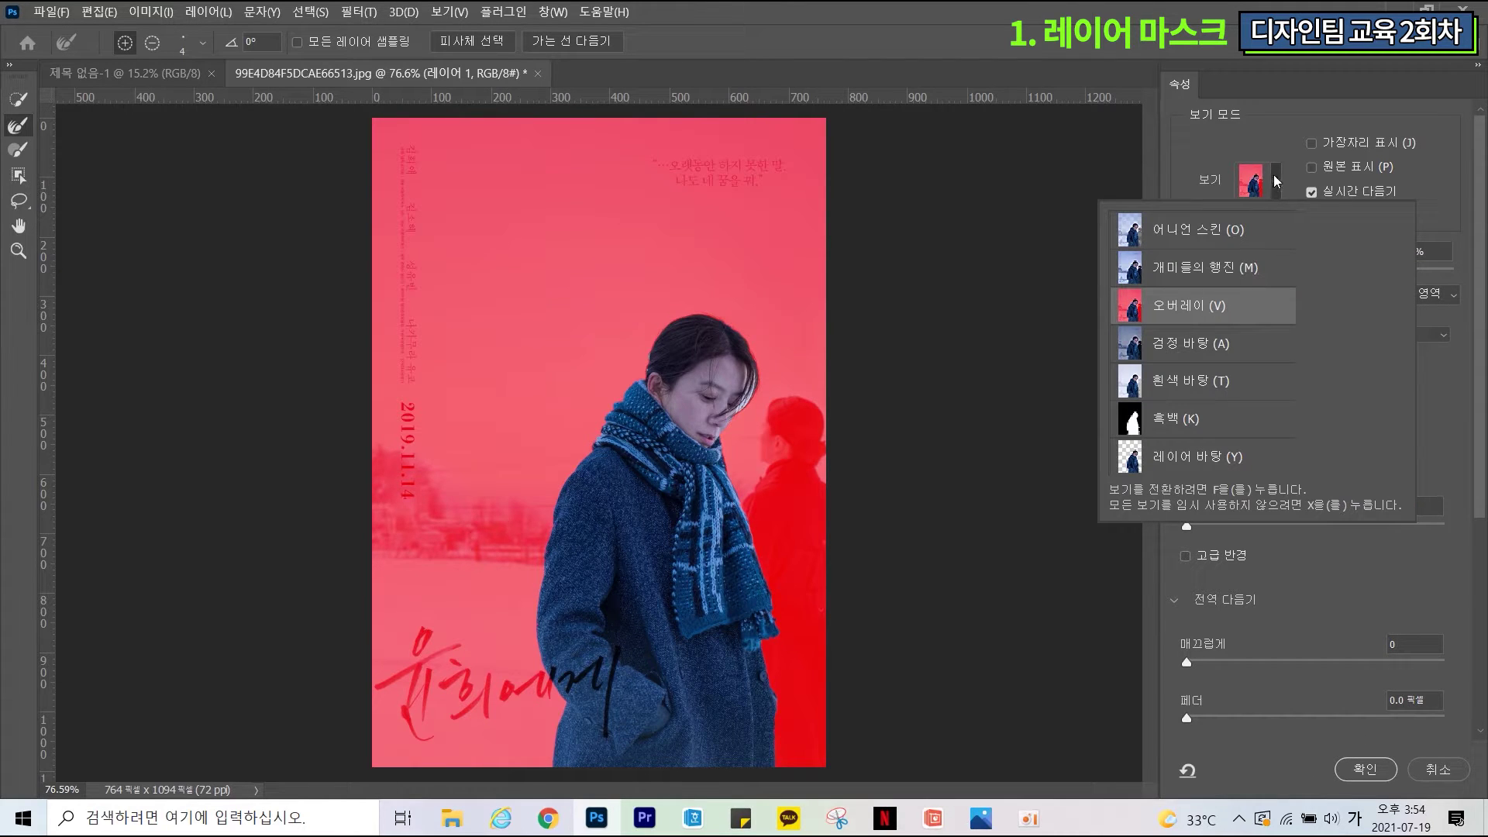
pyautogui.click(1203, 311)
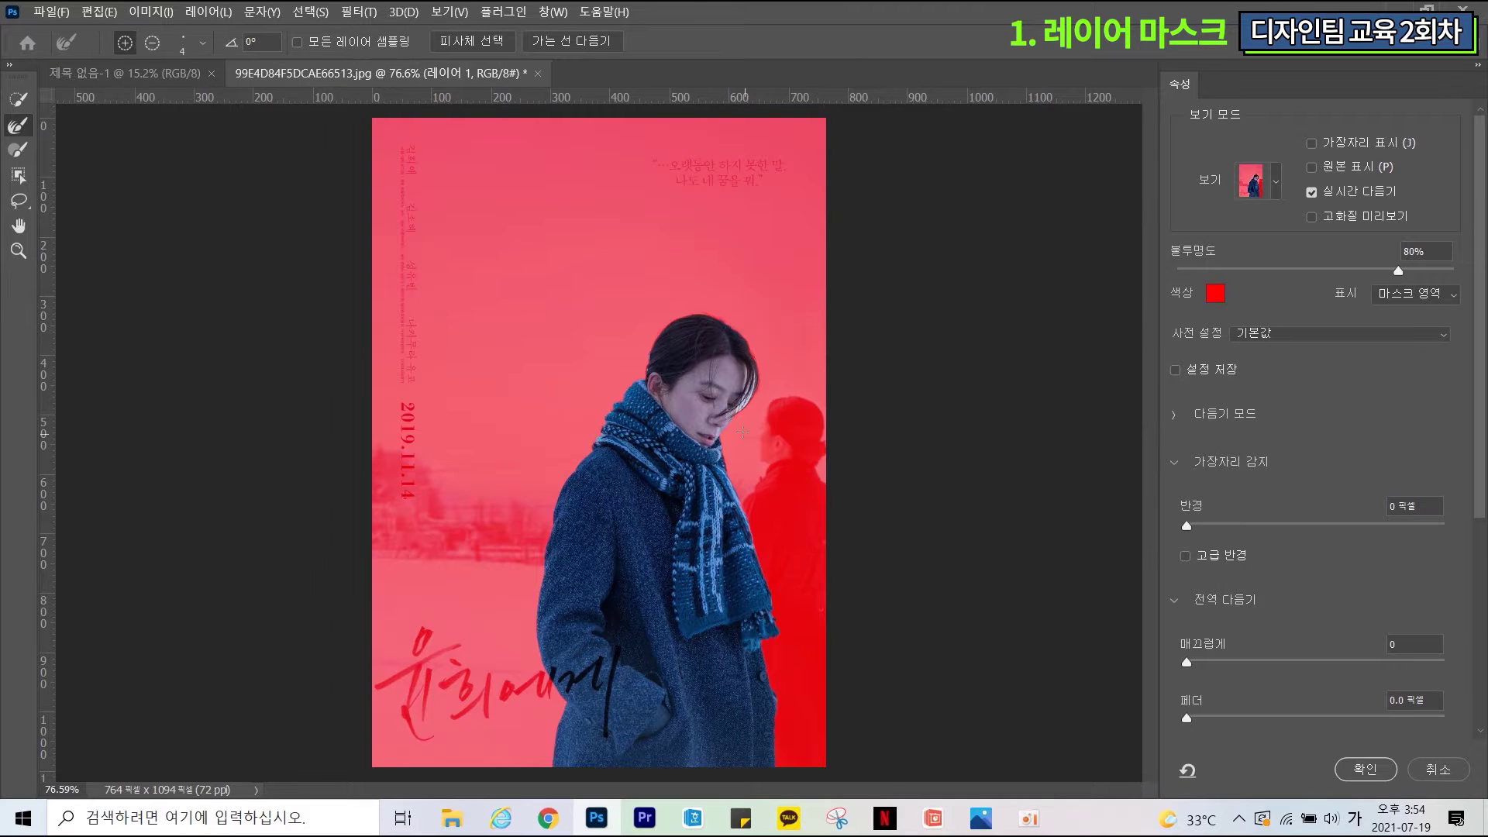
# Step: Refine the selection edge around the woman's loose hair strands with the Refine Edge brush and check the coat's outline
pyautogui.scroll(5, 742, 432)
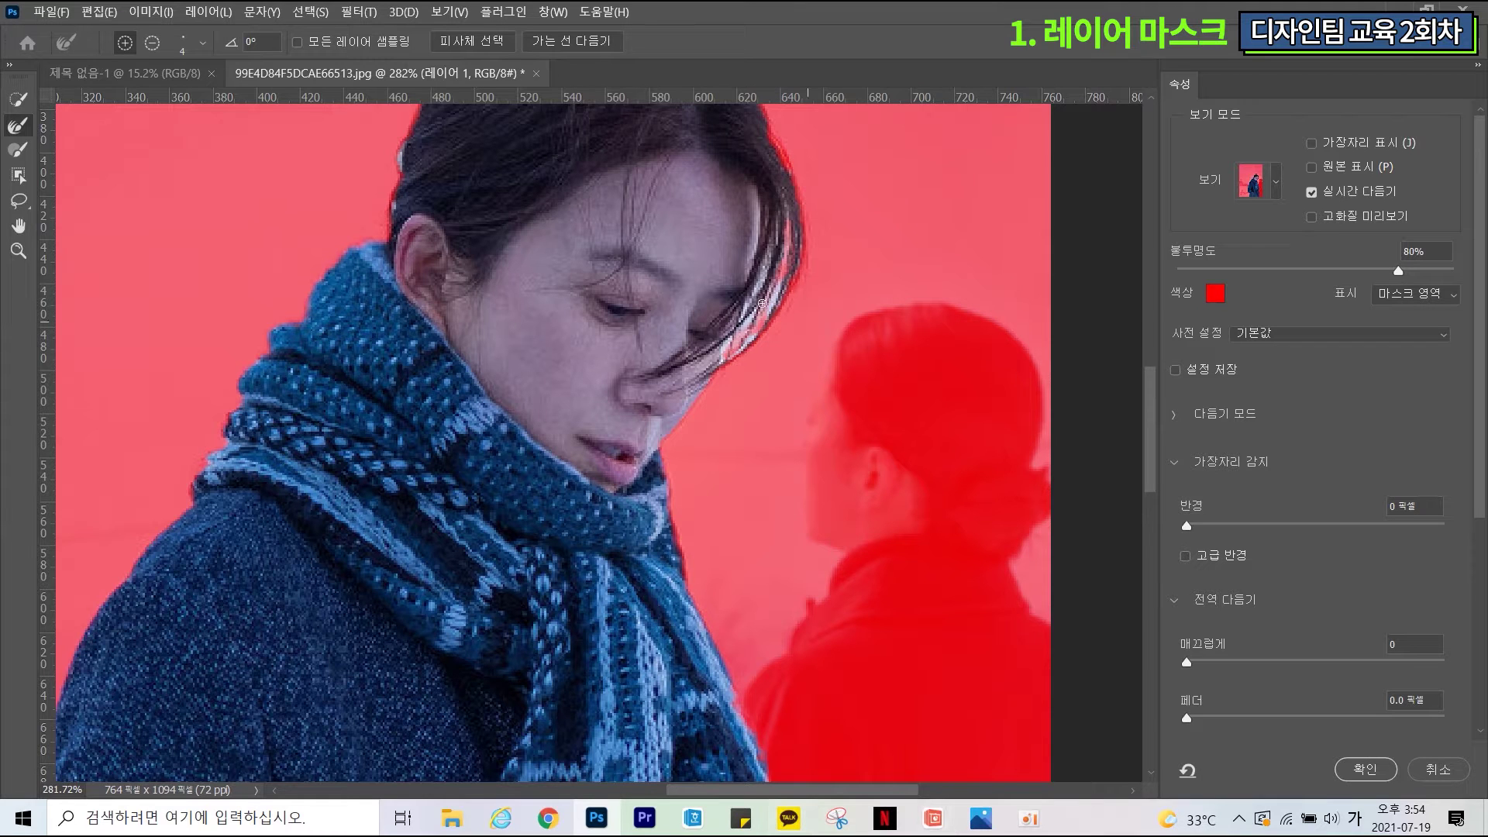
pyautogui.moveTo(735, 325)
pyautogui.mouseDown()
pyautogui.moveTo(726, 362)
pyautogui.moveTo(752, 317)
pyautogui.moveTo(740, 351)
pyautogui.moveTo(772, 323)
pyautogui.moveTo(783, 283)
pyautogui.moveTo(756, 339)
pyautogui.mouseUp()
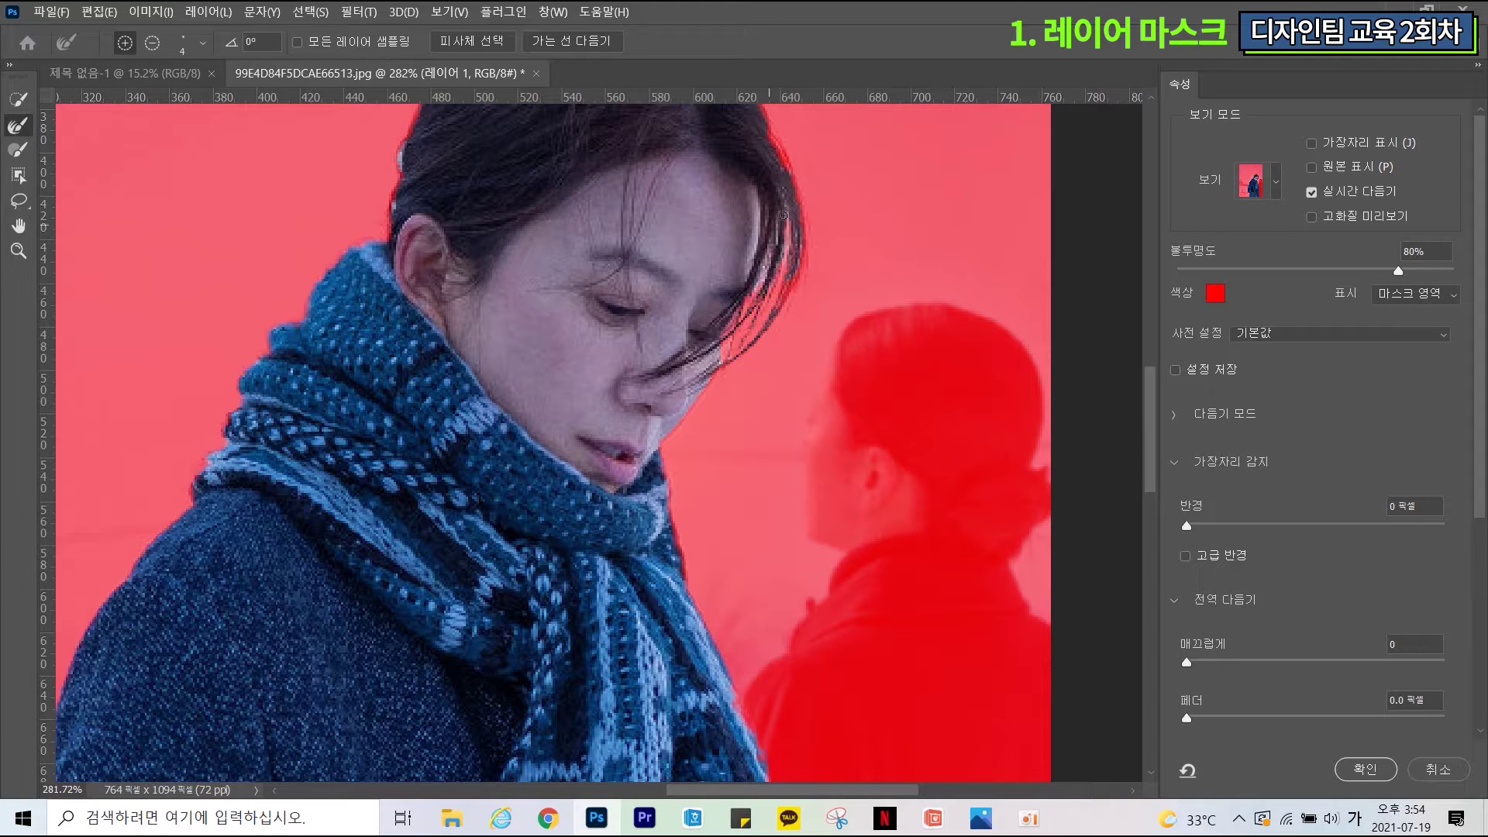
pyautogui.scroll(2, 386, 306)
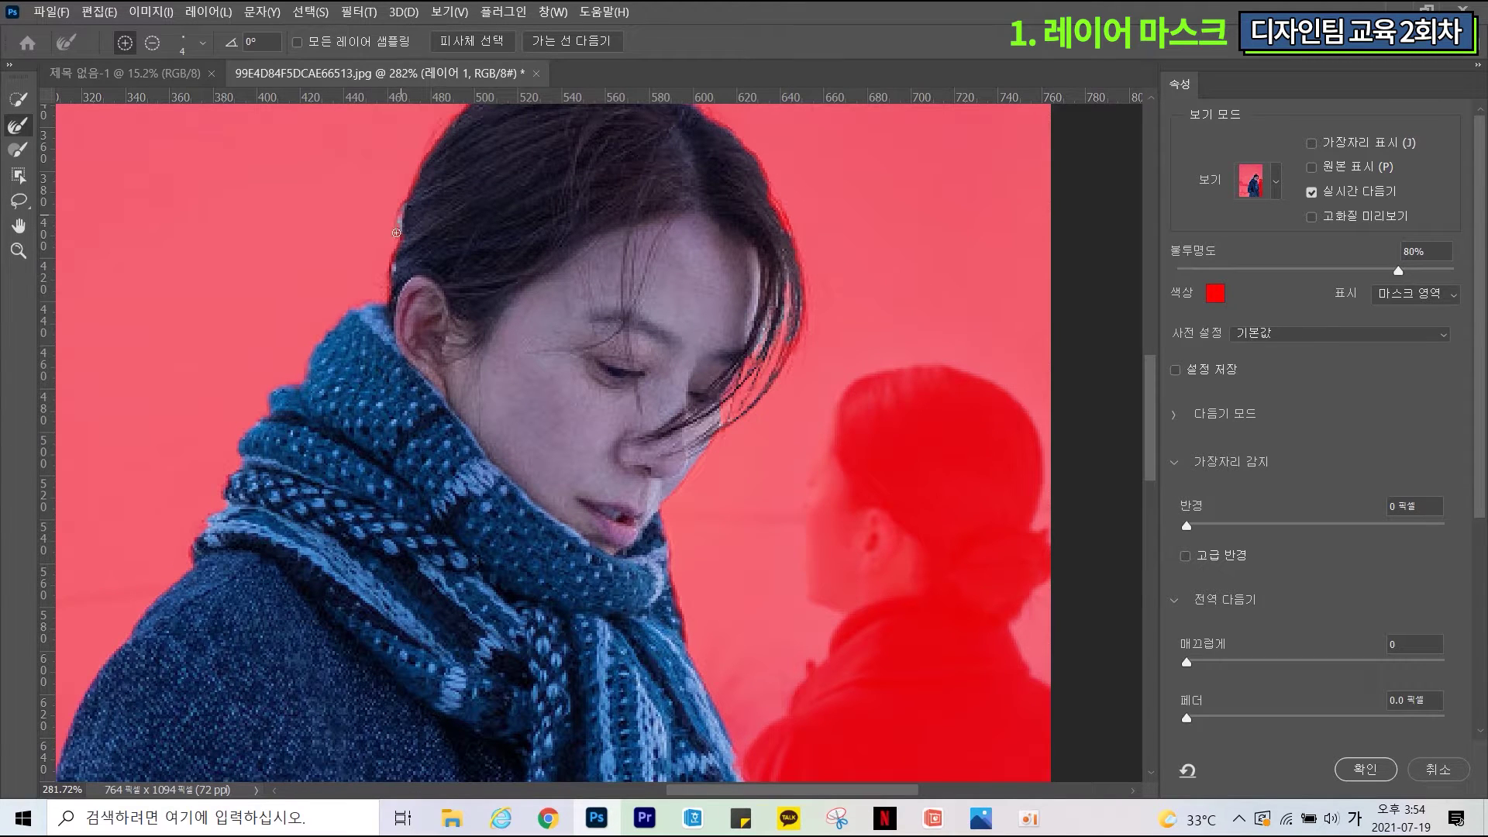
pyautogui.scroll(-2, 400, 407)
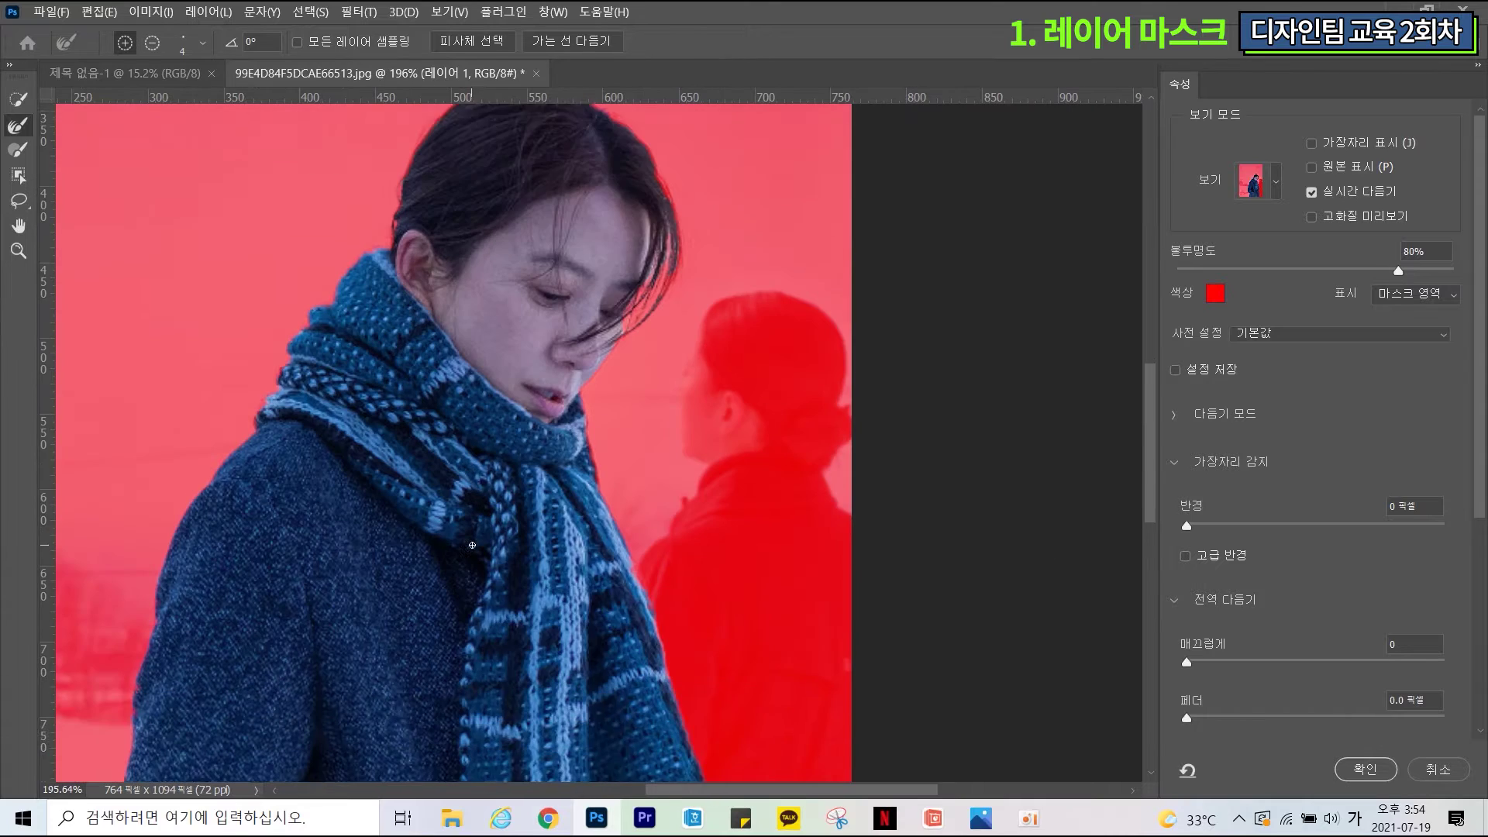
pyautogui.scroll(-4, 465, 535)
pyautogui.scroll(-5, 473, 547)
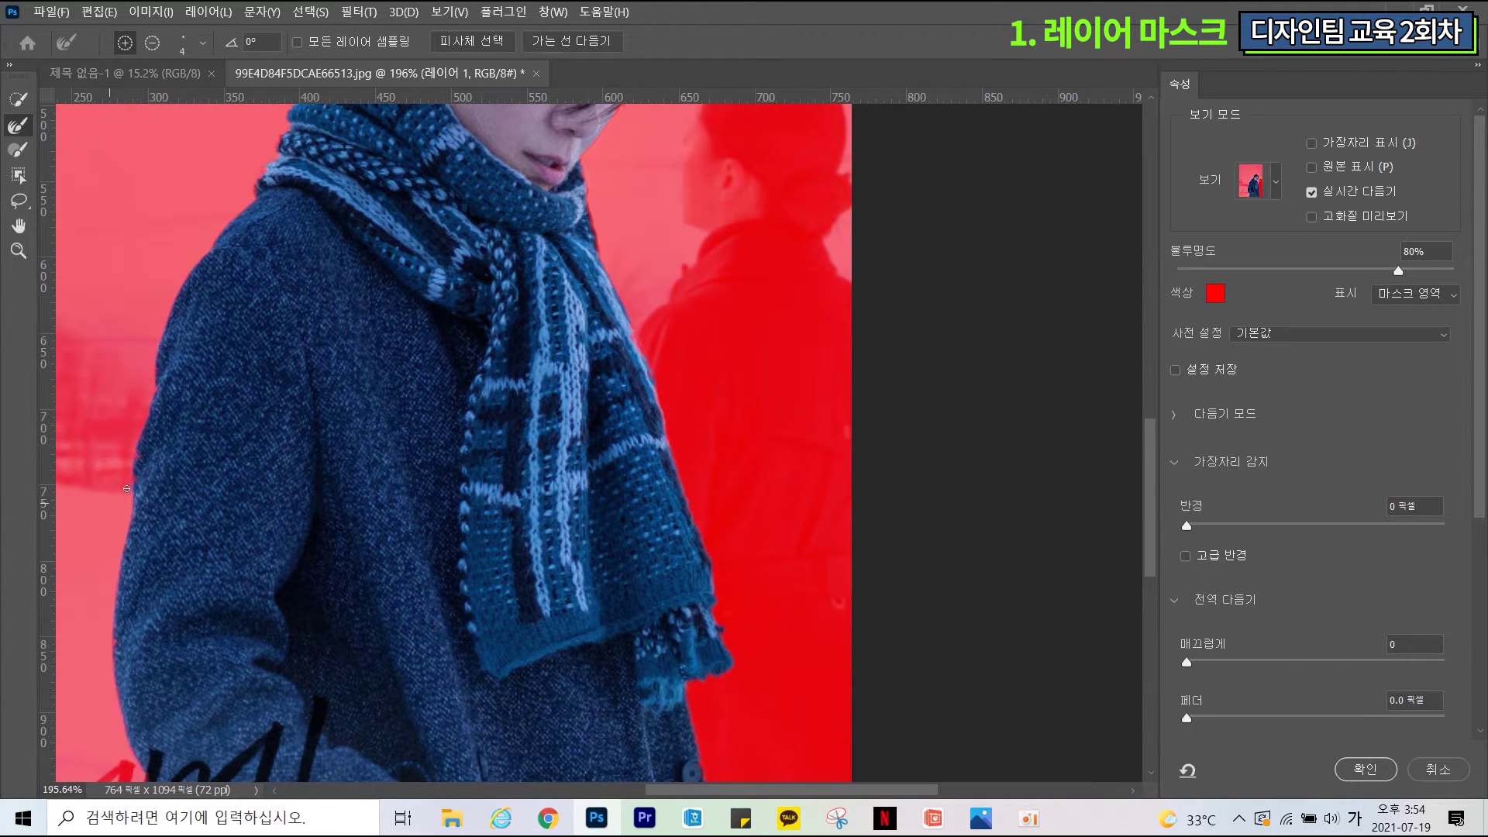
pyautogui.scroll(2, 121, 498)
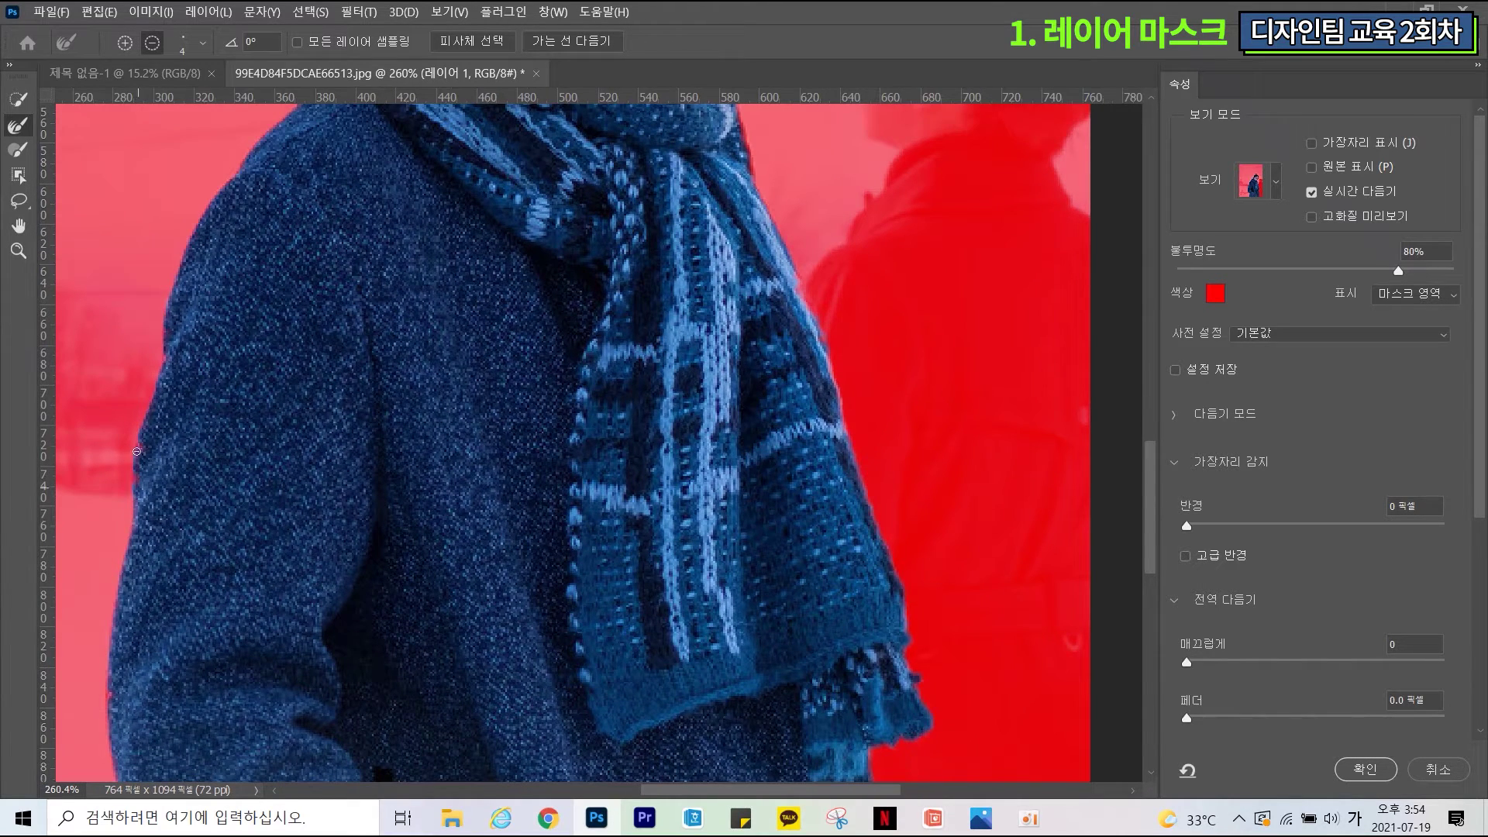
pyautogui.press('alt')
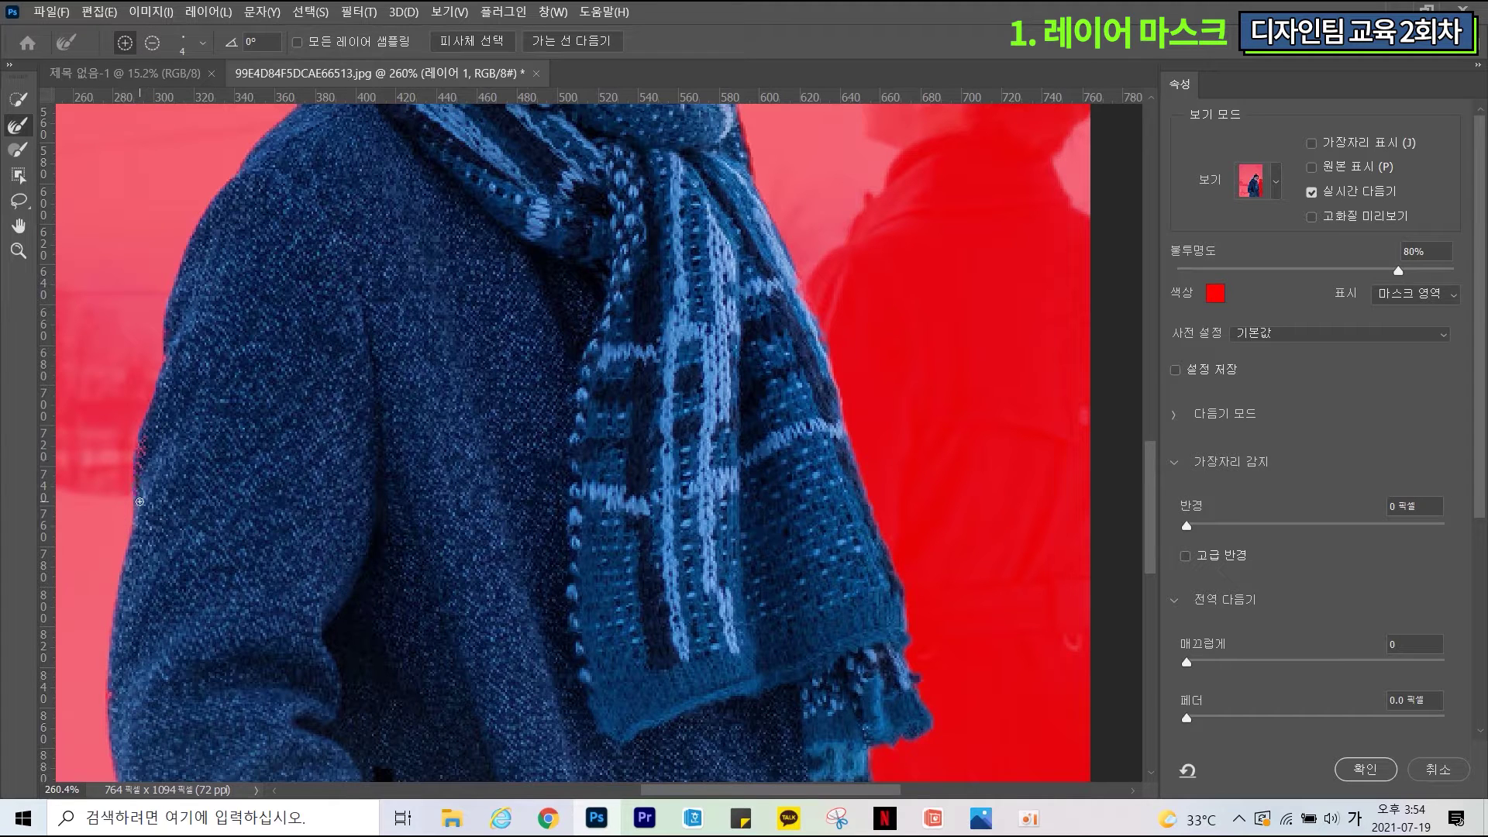
pyautogui.press('alt')
pyautogui.press('alt')
pyautogui.scroll(-10, 187, 491)
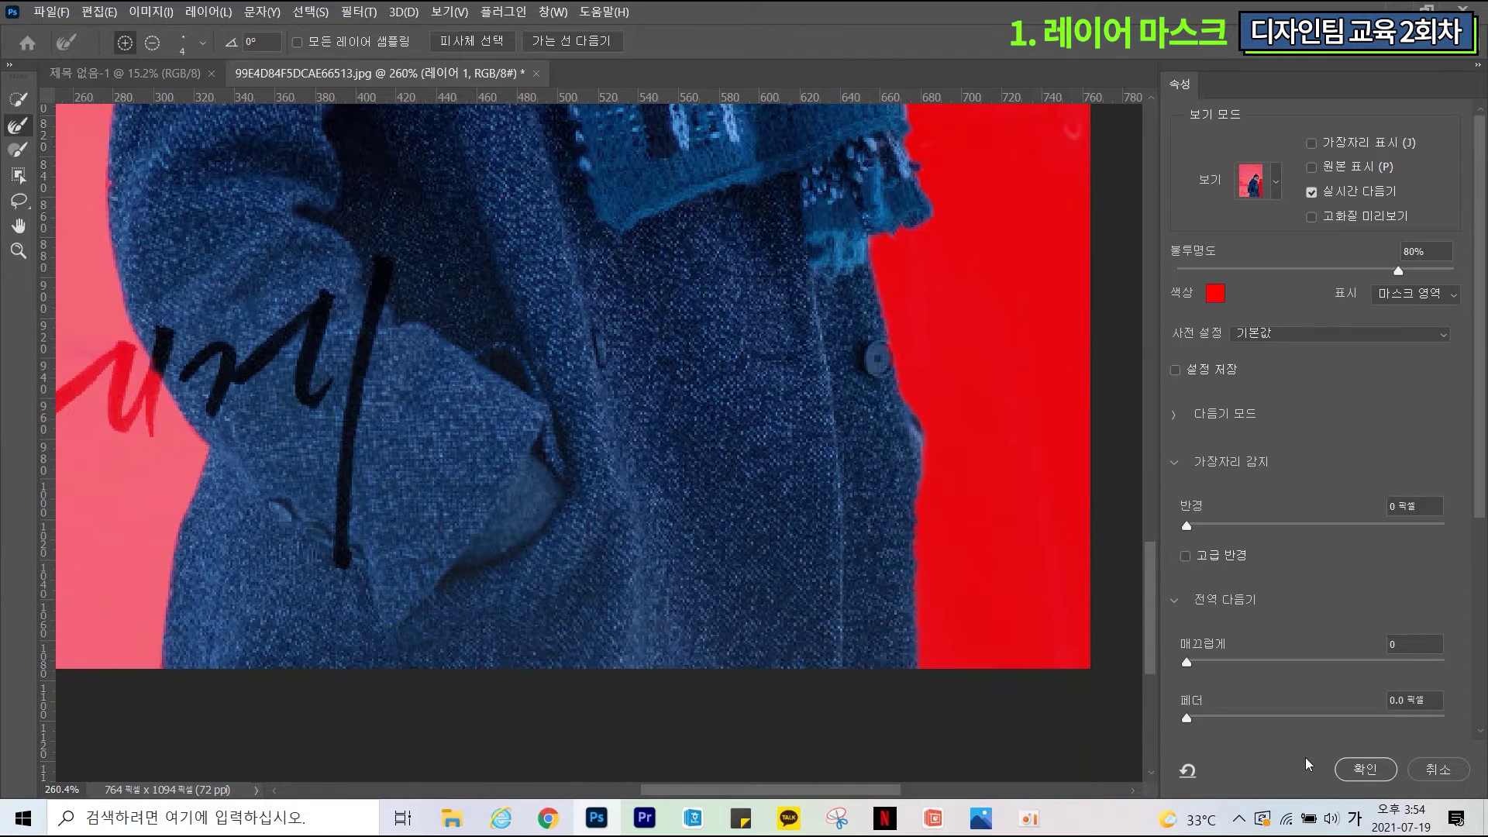
# Step: Output the refined selection as a new layer with a layer mask
pyautogui.scroll(-5, 1357, 535)
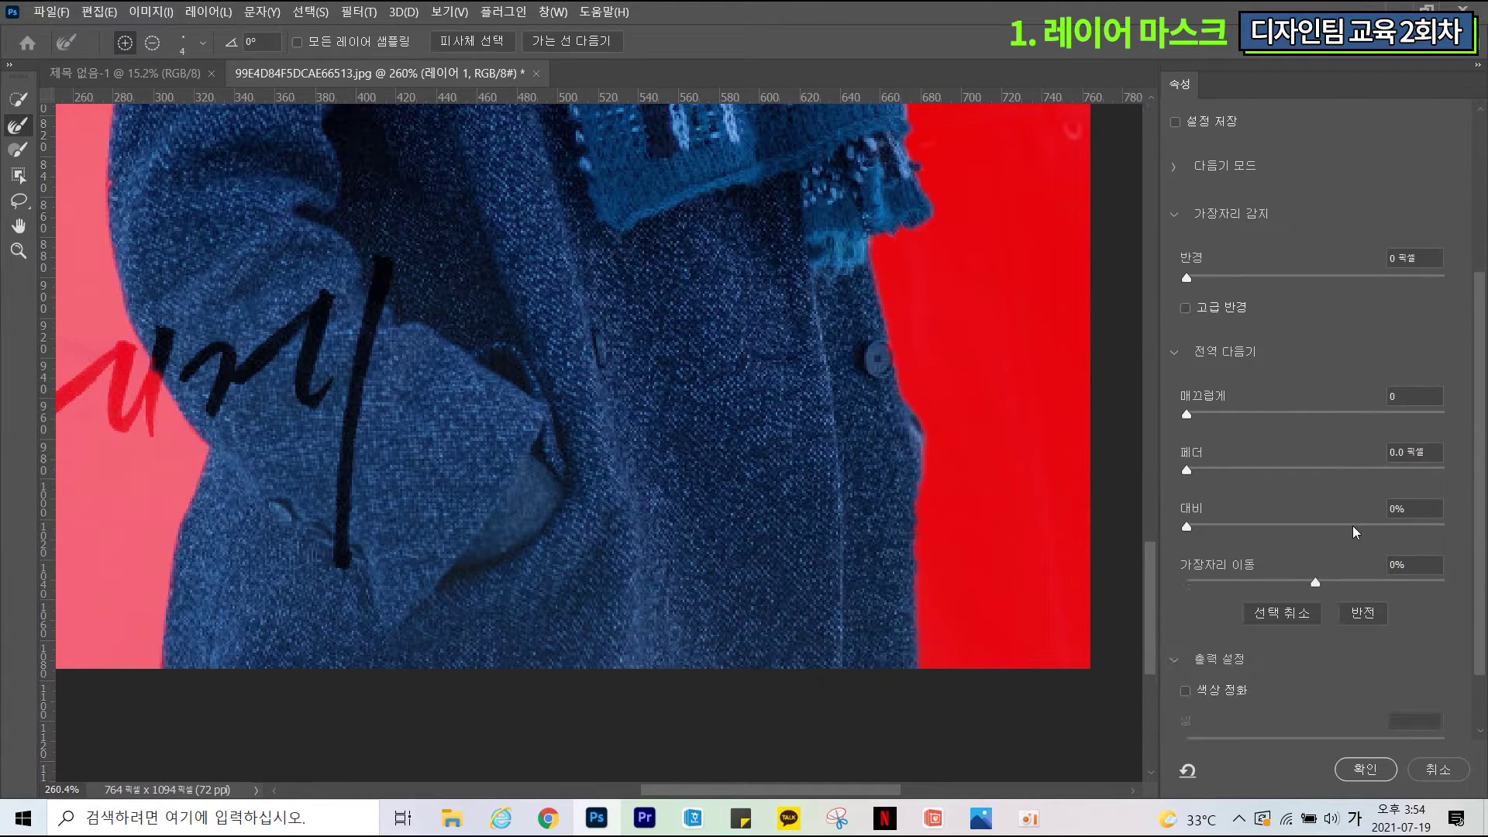
pyautogui.click(1279, 691)
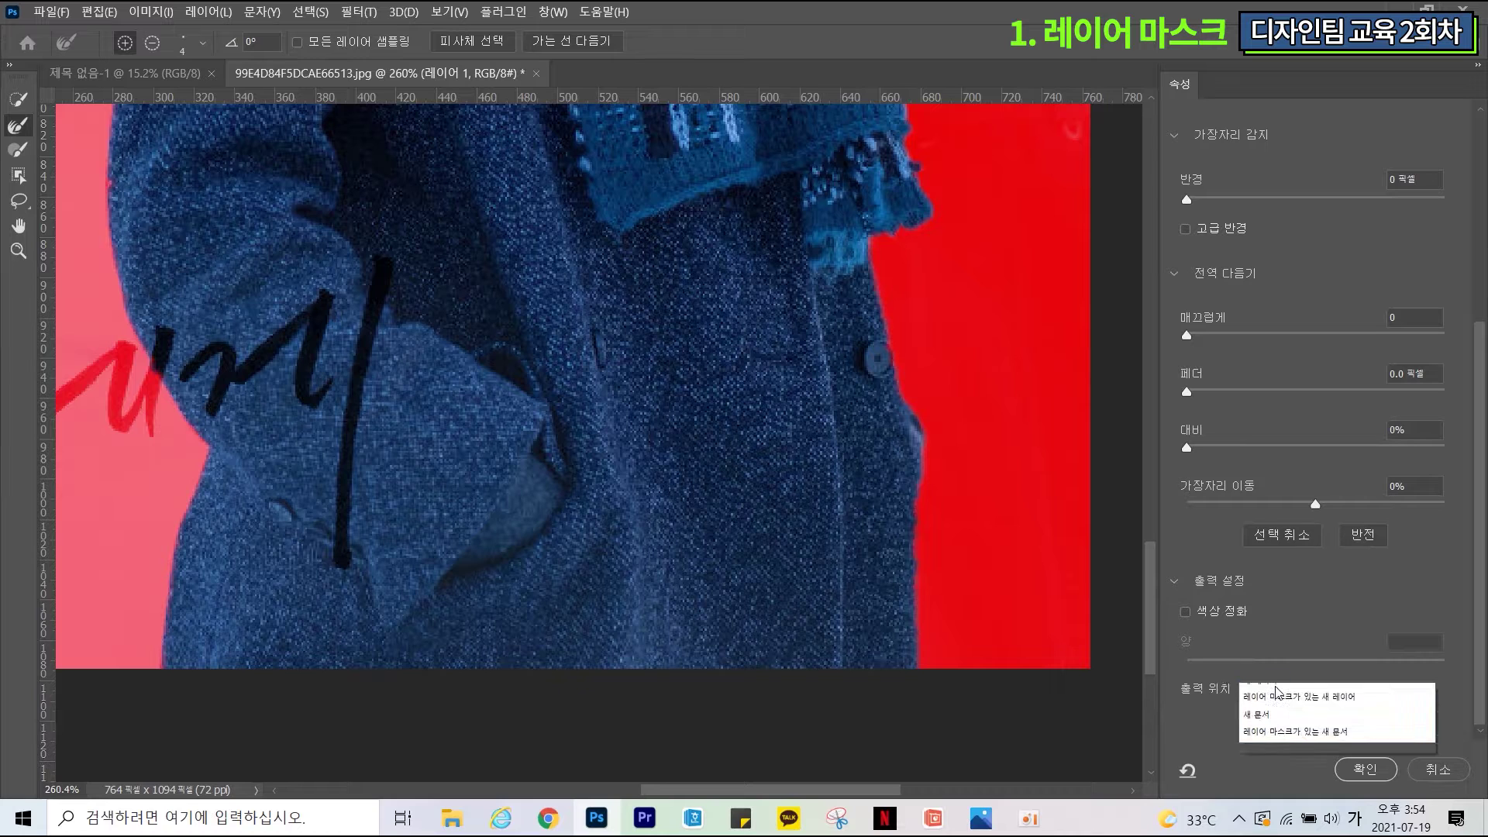
pyautogui.click(1299, 744)
pyautogui.click(1348, 772)
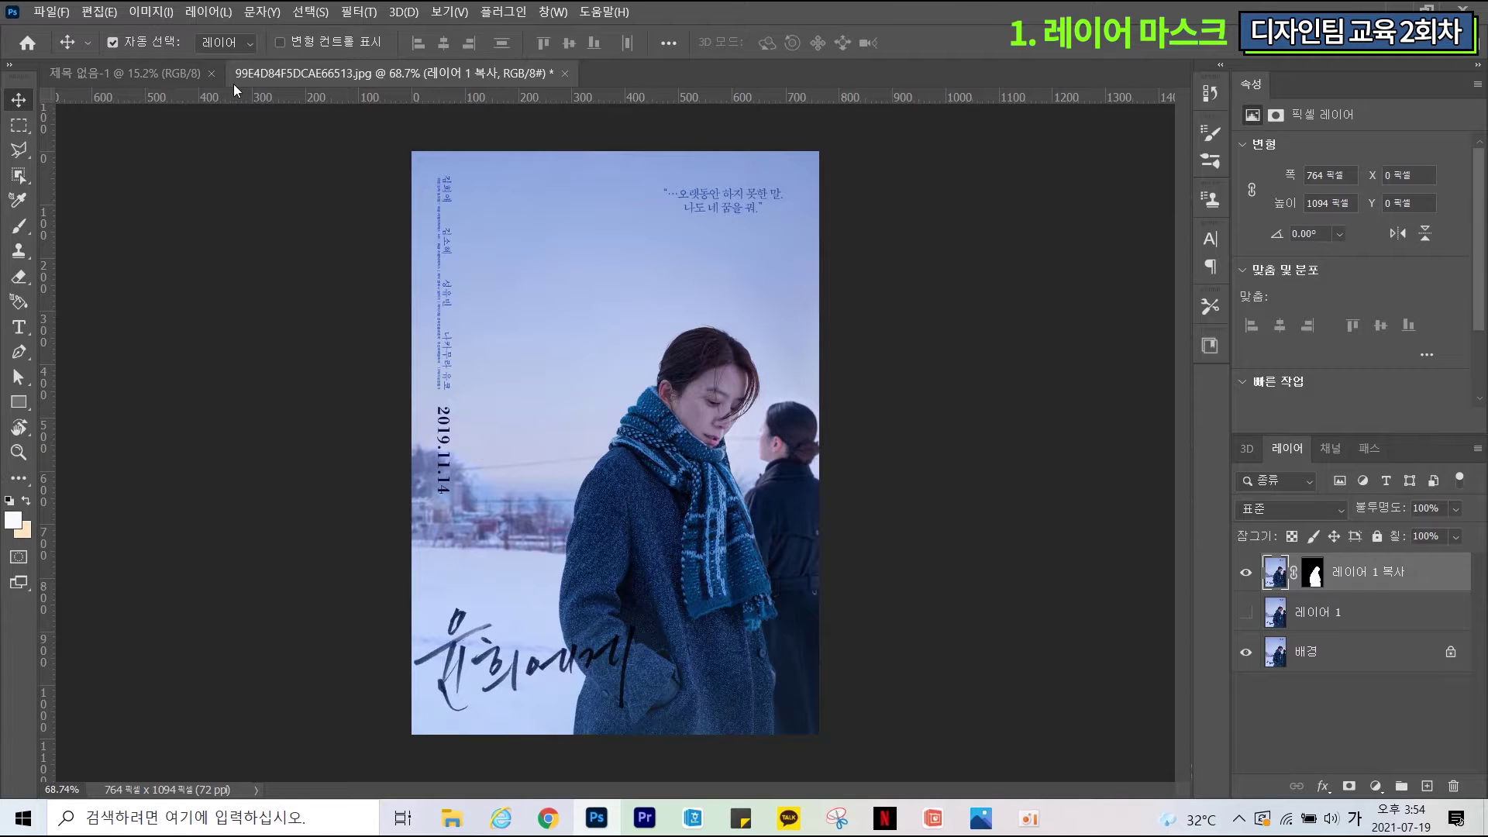
# Step: Bring the masked woman layer into the blank document 제목 없음-1 and scale it up to about 402%
pyautogui.click(124, 73)
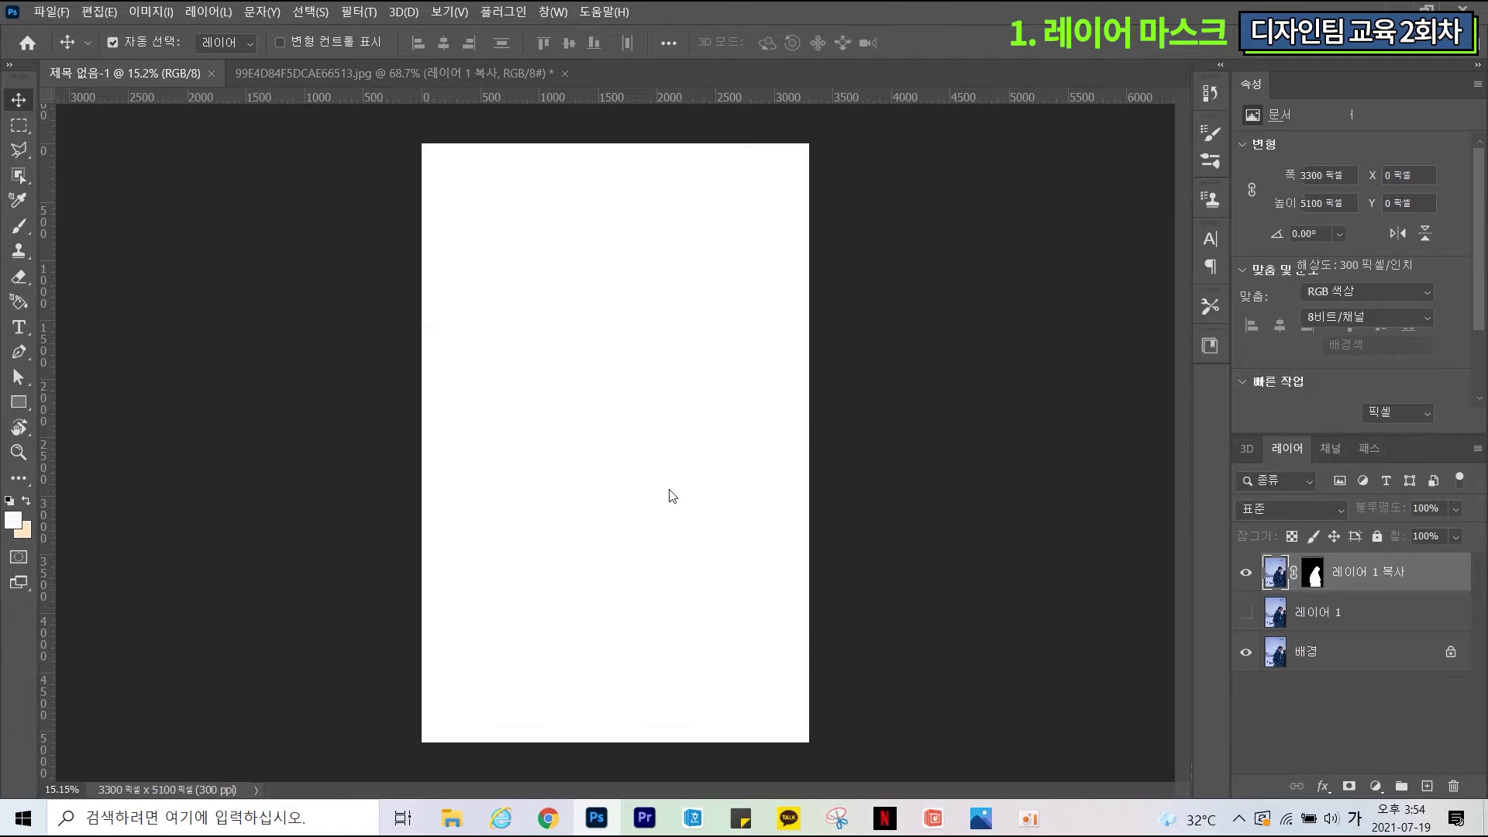
pyautogui.moveTo(672, 496); pyautogui.dragTo(668, 497)
pyautogui.hotkey('ctrl', 't')
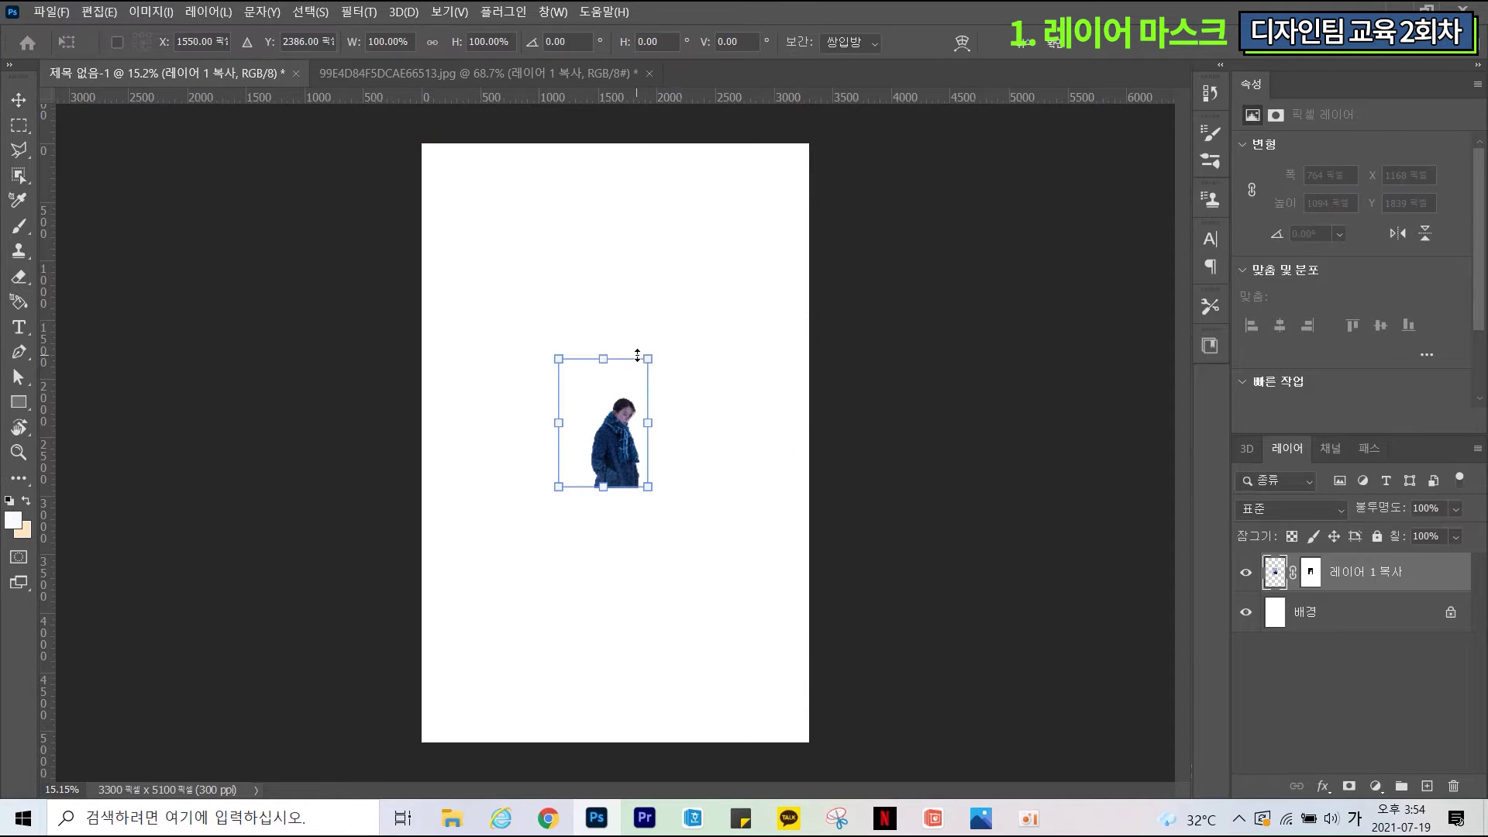
pyautogui.moveTo(649, 359); pyautogui.dragTo(954, 234)
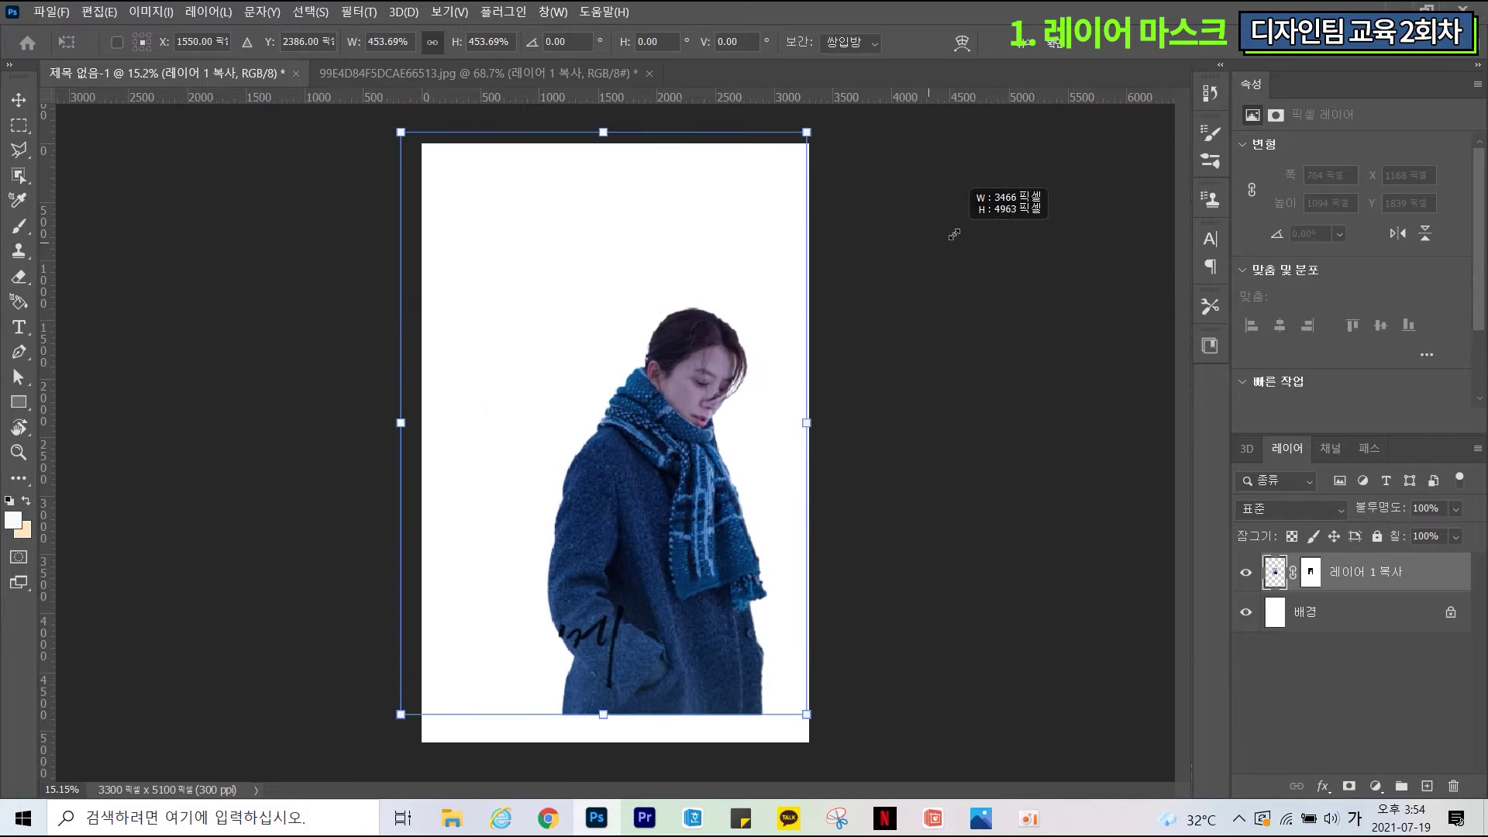
pyautogui.moveTo(680, 482); pyautogui.dragTo(647, 455)
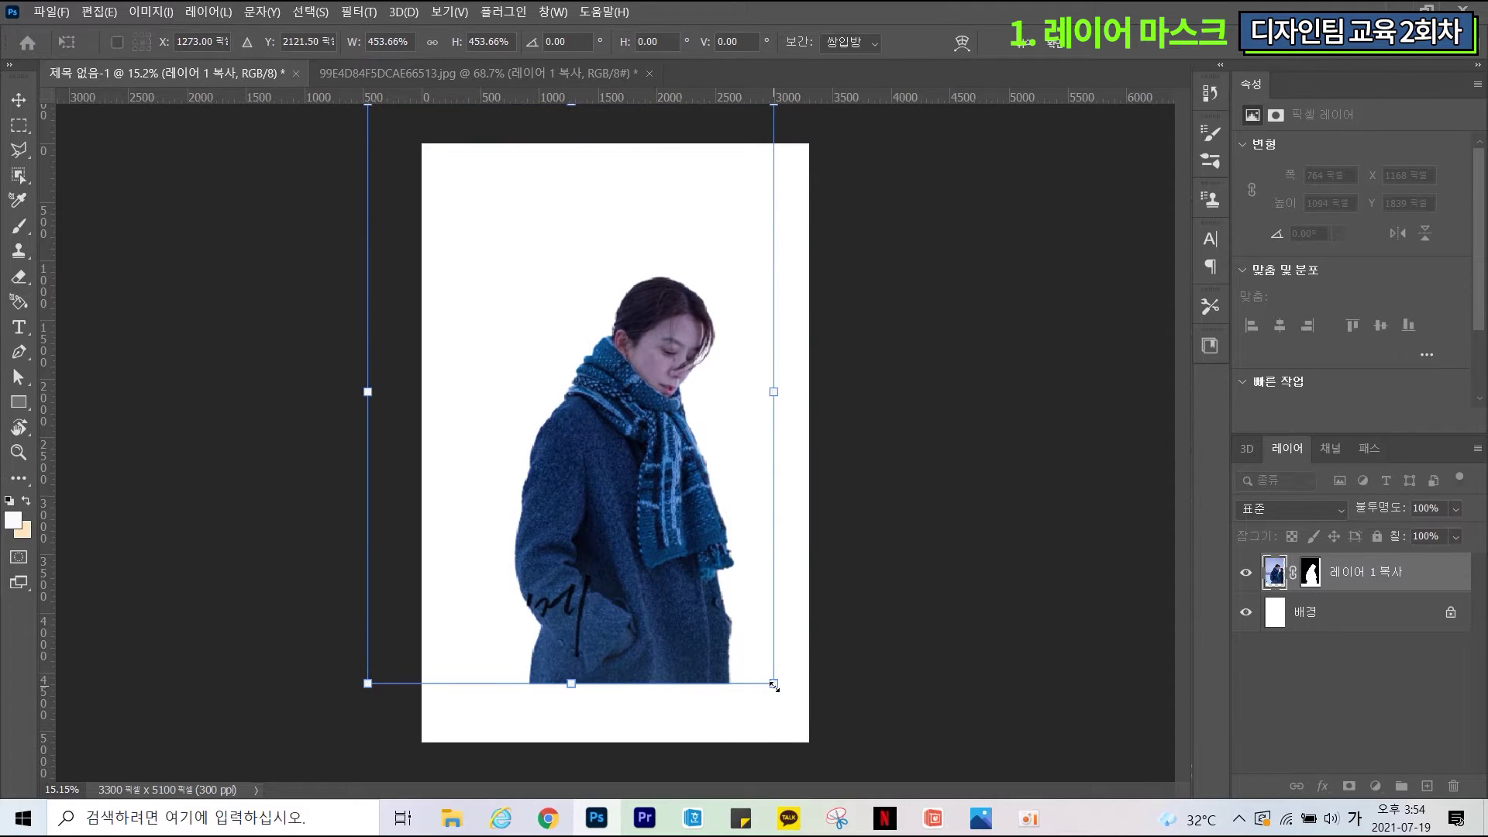
pyautogui.moveTo(773, 685); pyautogui.dragTo(752, 652)
pyautogui.moveTo(649, 563); pyautogui.dragTo(651, 563)
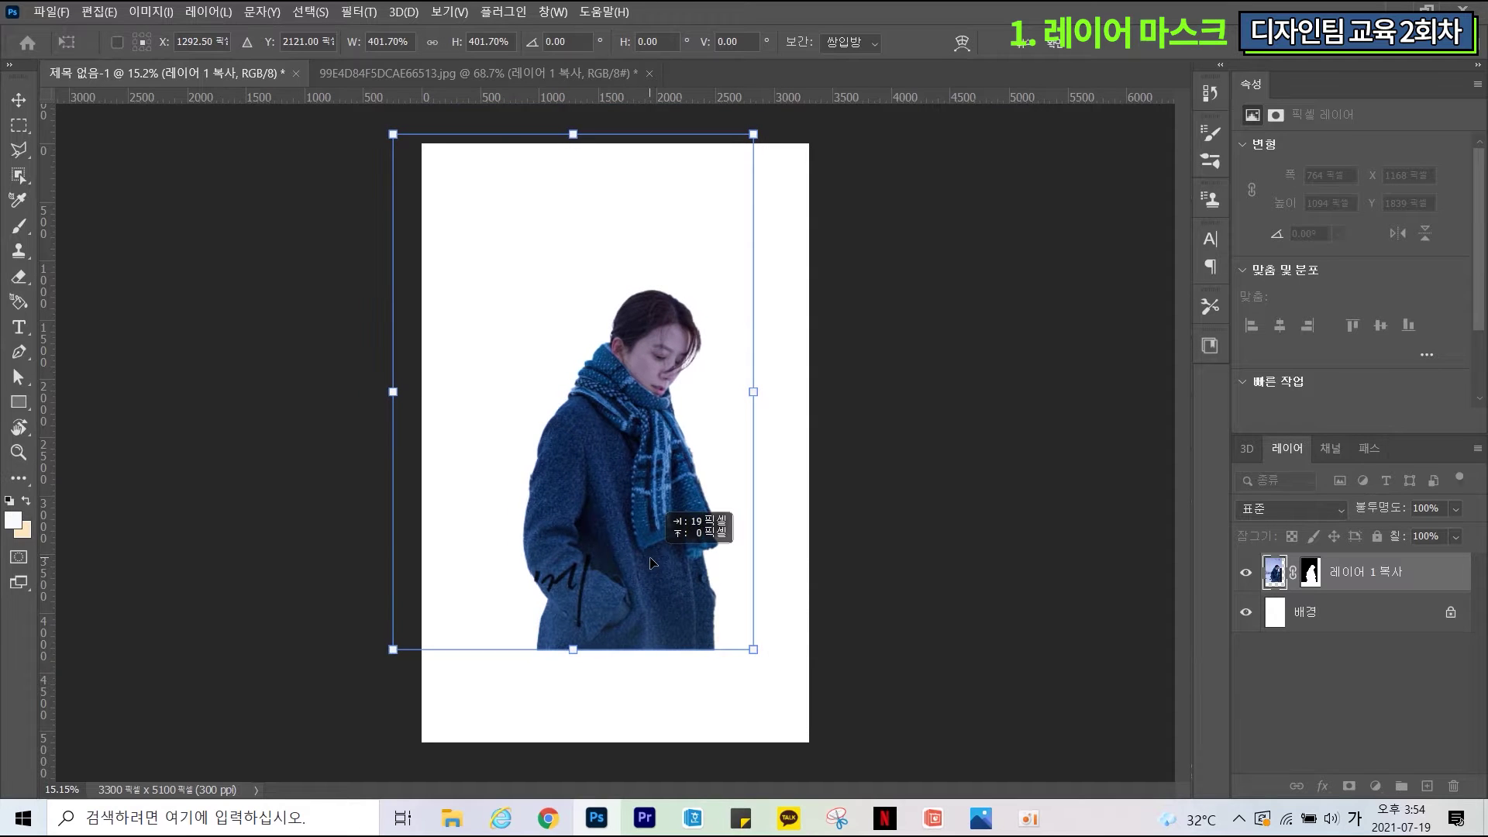
pyautogui.press('Return')
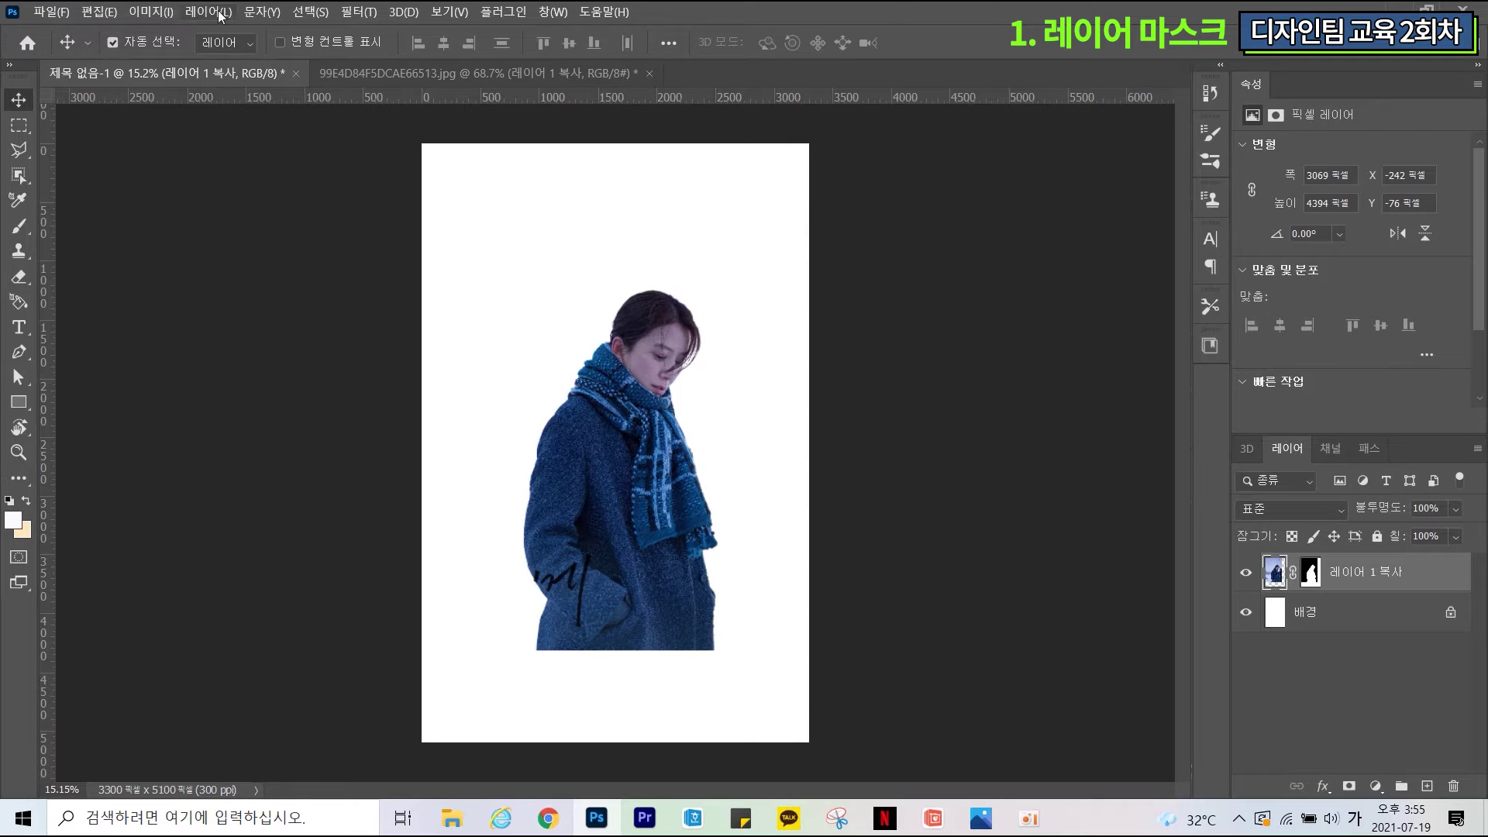
# Step: Place the snowy forest photo in the document as an embedded object
pyautogui.click(50, 12)
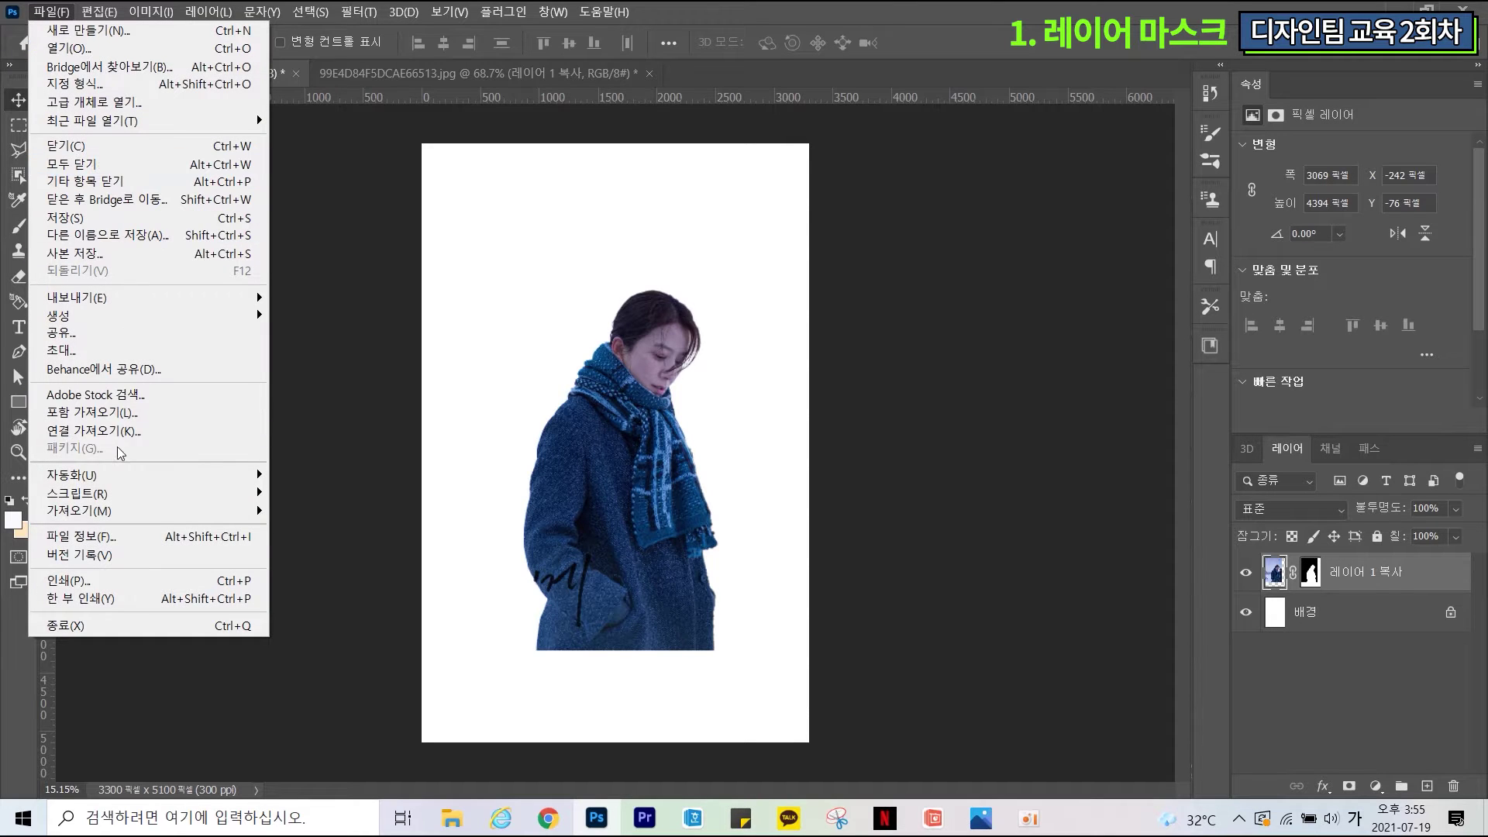
pyautogui.click(122, 413)
pyautogui.doubleClick(658, 273)
pyautogui.click(465, 292)
pyautogui.click(761, 566)
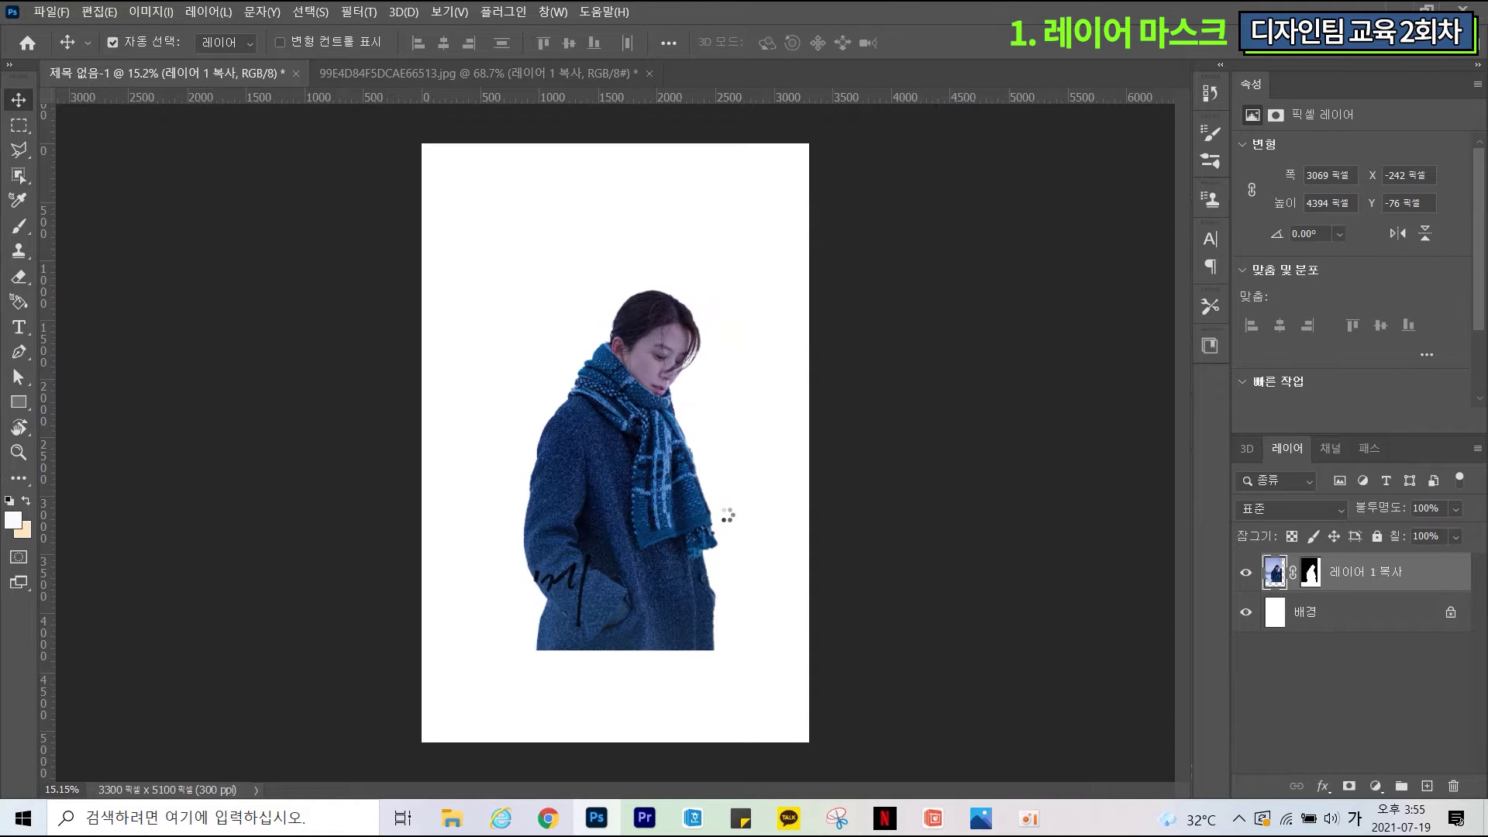
pyautogui.press('Return')
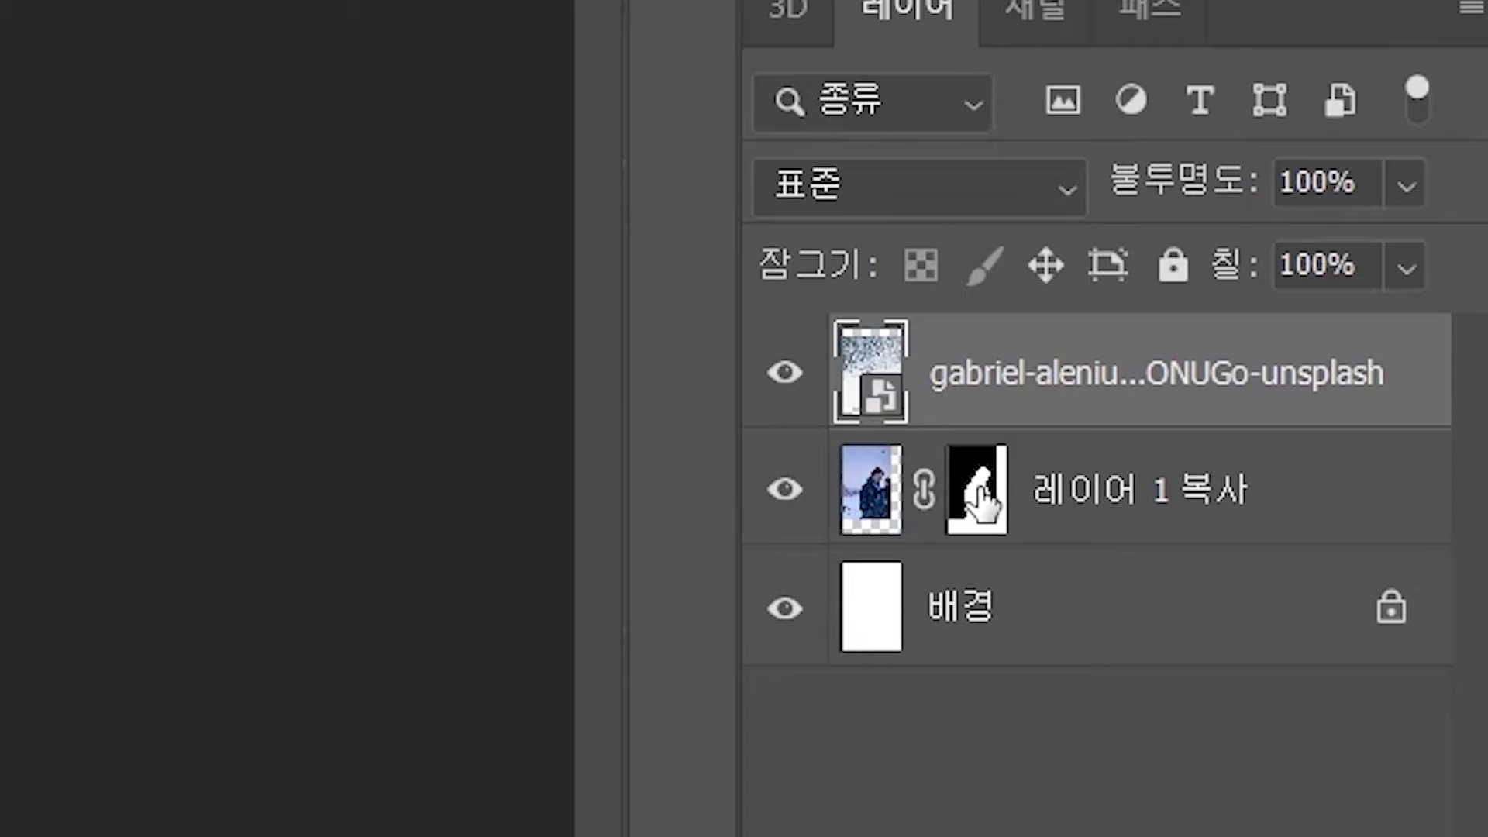
# Step: Transfer the layer mask from 레이어 1 복사 to the forest photo layer and hide 레이어 1 복사
pyautogui.click(978, 486)
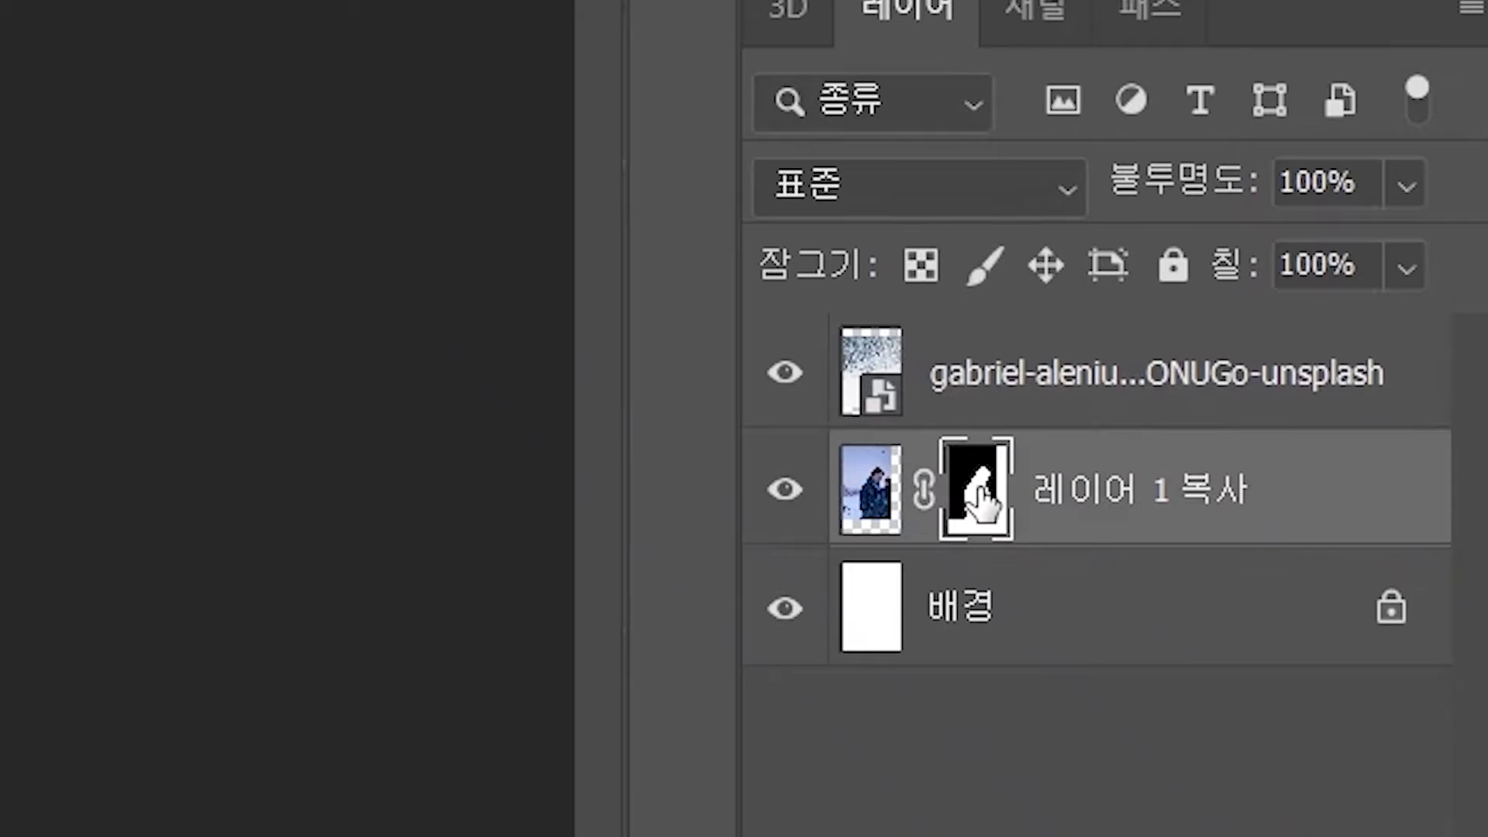
pyautogui.moveTo(980, 508); pyautogui.dragTo(981, 371)
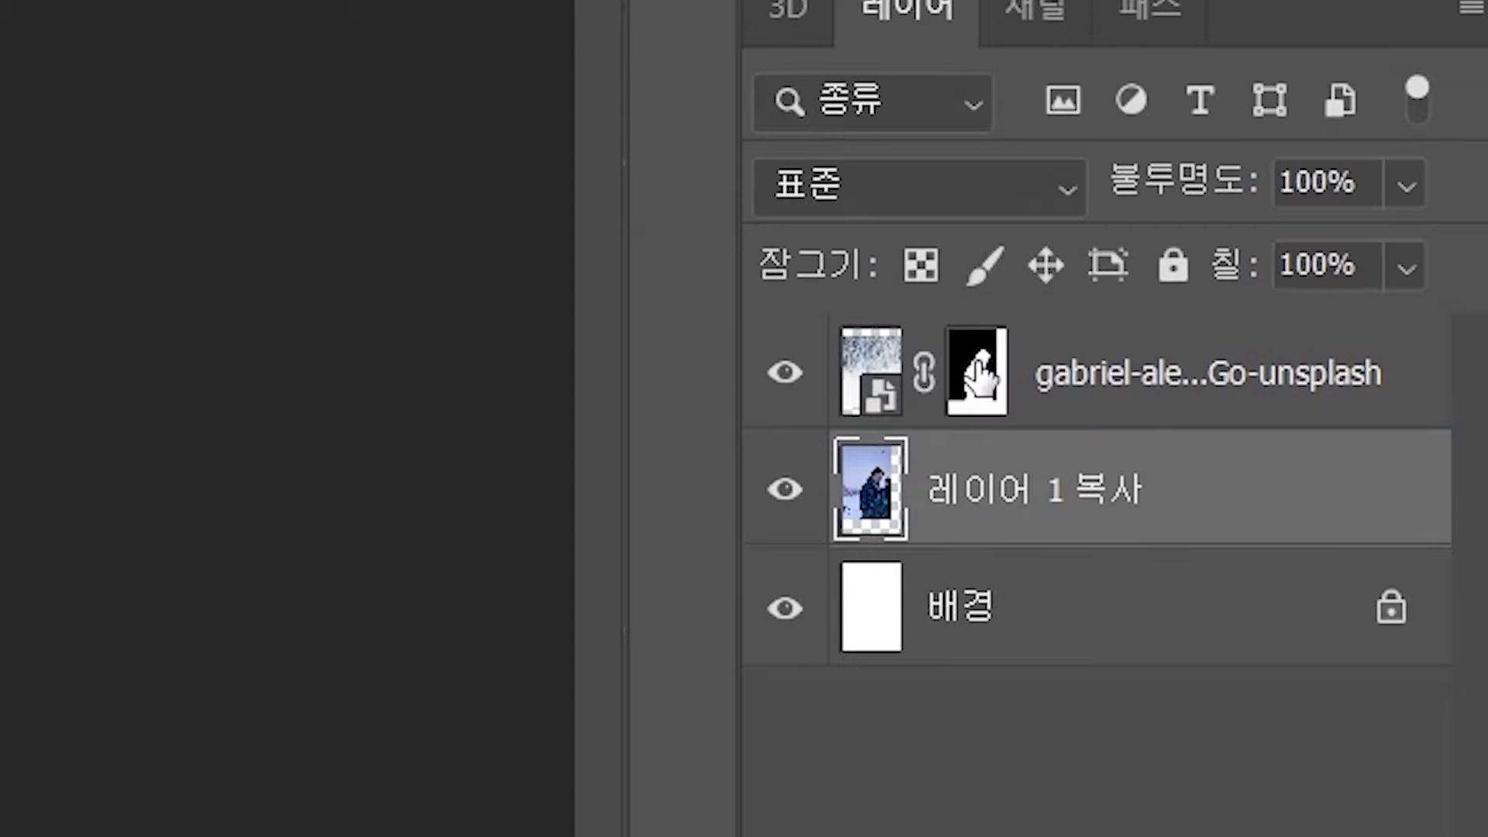
pyautogui.click(785, 489)
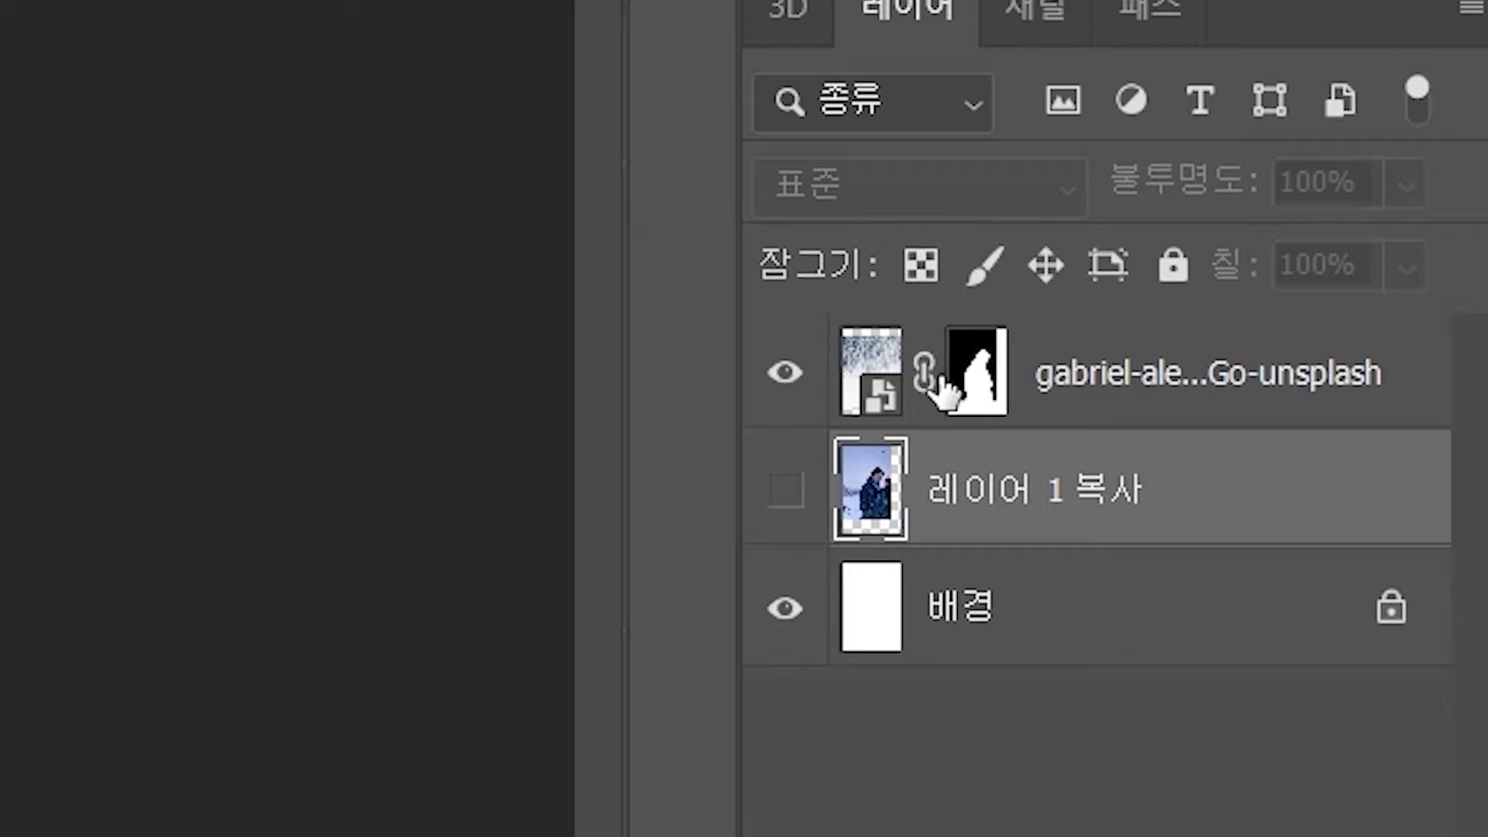
# Step: Unlink the forest photo from its mask and move the photo within the silhouette to about X 93, Y 697 px
pyautogui.click(922, 374)
pyautogui.moveTo(785, 493)
pyautogui.mouseDown()
pyautogui.moveTo(824, 492)
pyautogui.moveTo(746, 491)
pyautogui.moveTo(805, 491)
pyautogui.mouseUp()
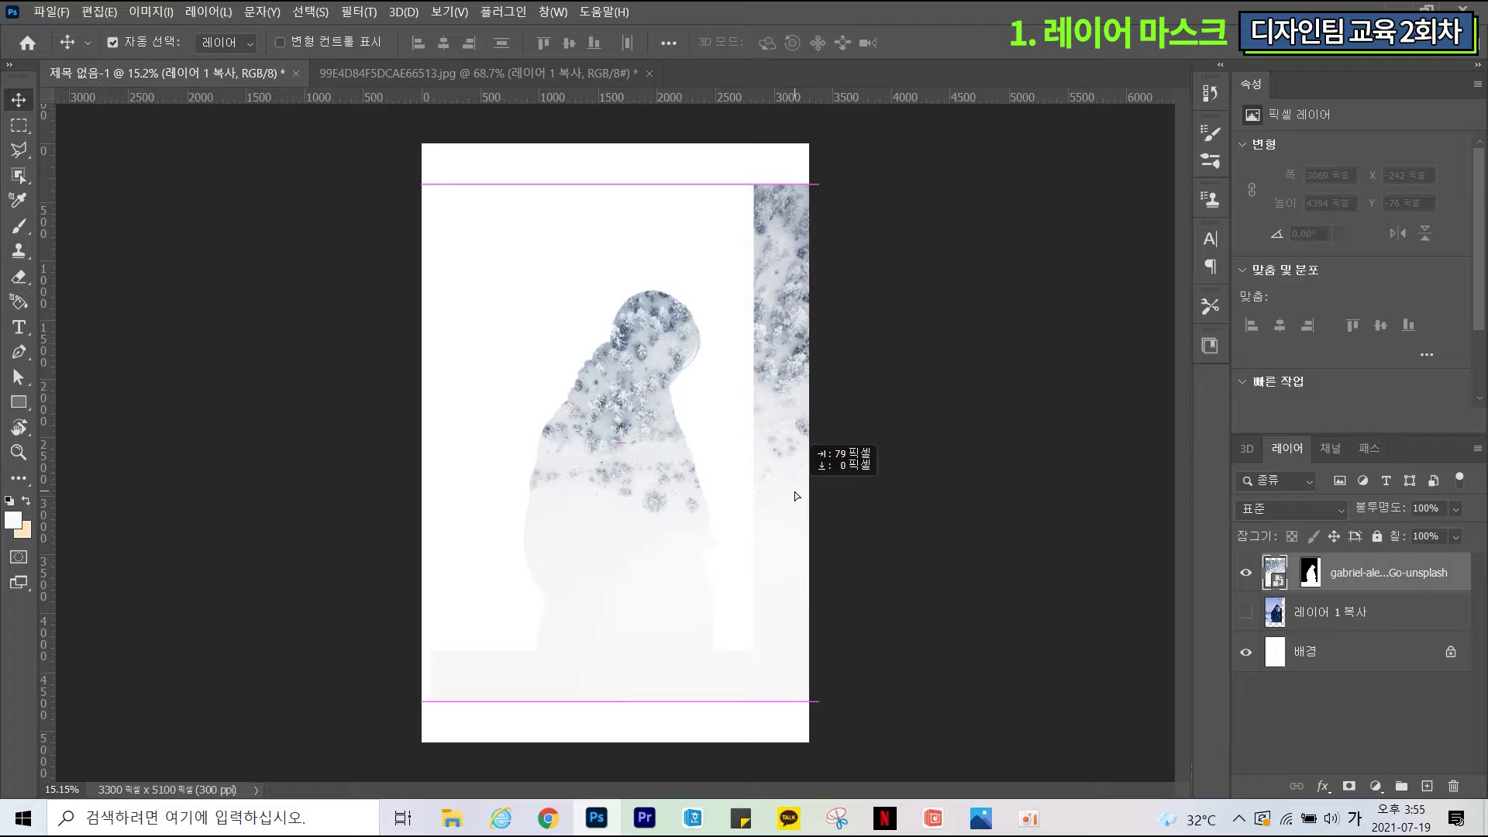
pyautogui.moveTo(645, 520); pyautogui.dragTo(631, 552)
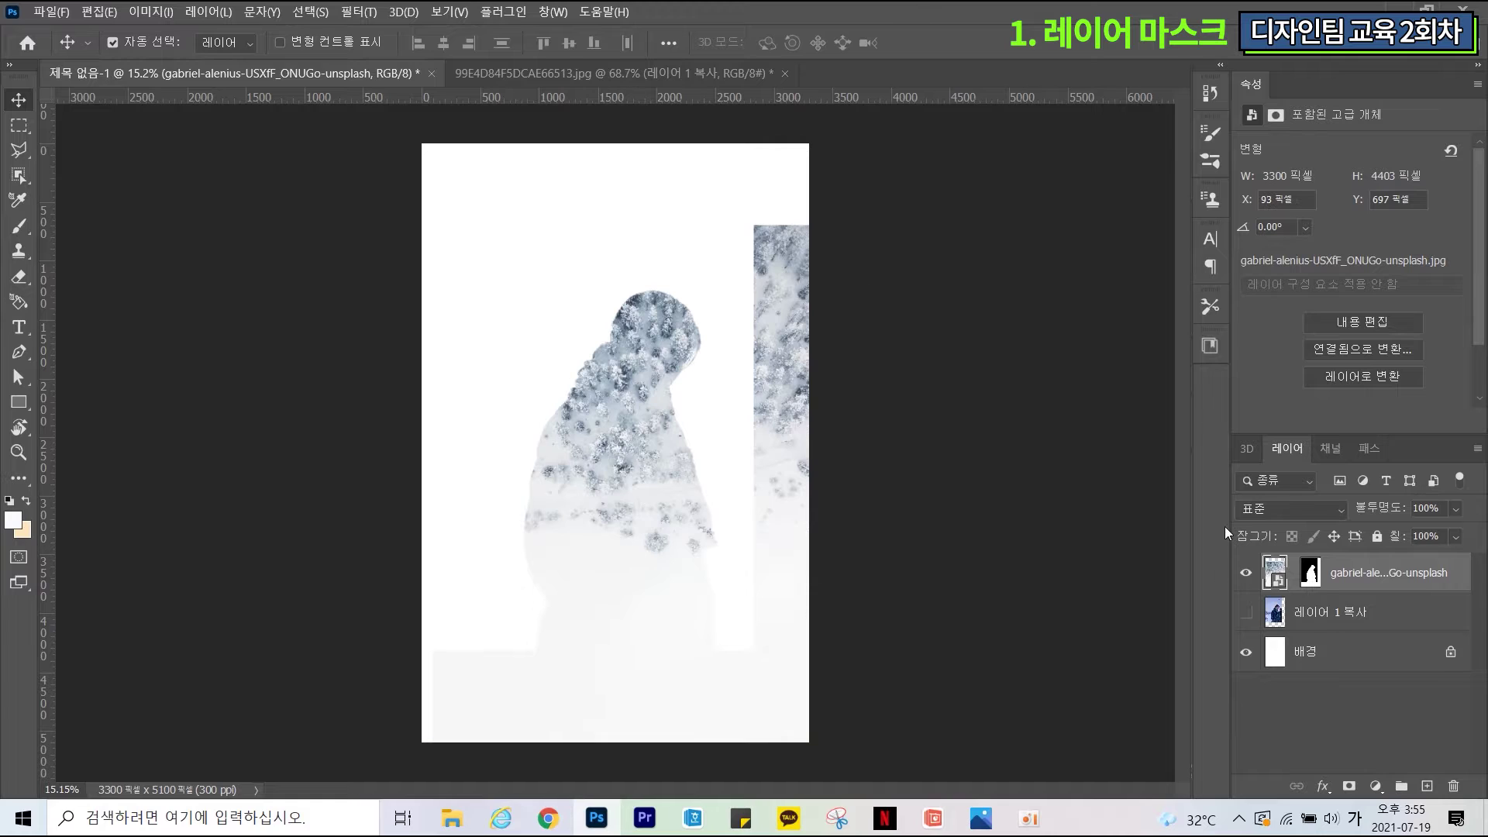
# Step: Fill the leftover vertical strip beside the silhouette with black on the forest layer's mask, then deselect
pyautogui.click(1315, 580)
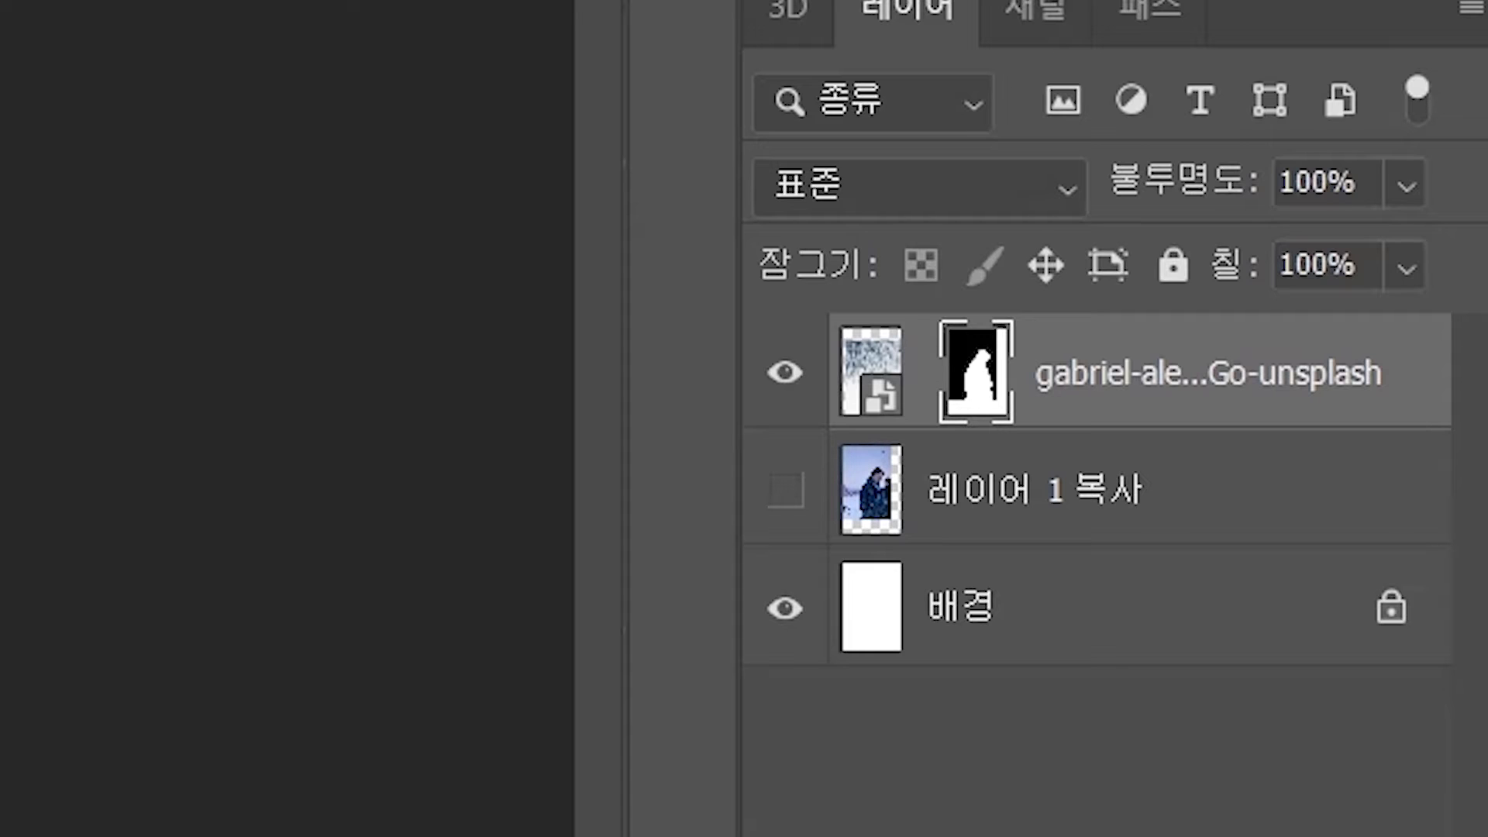
pyautogui.moveTo(750, 200); pyautogui.dragTo(811, 742)
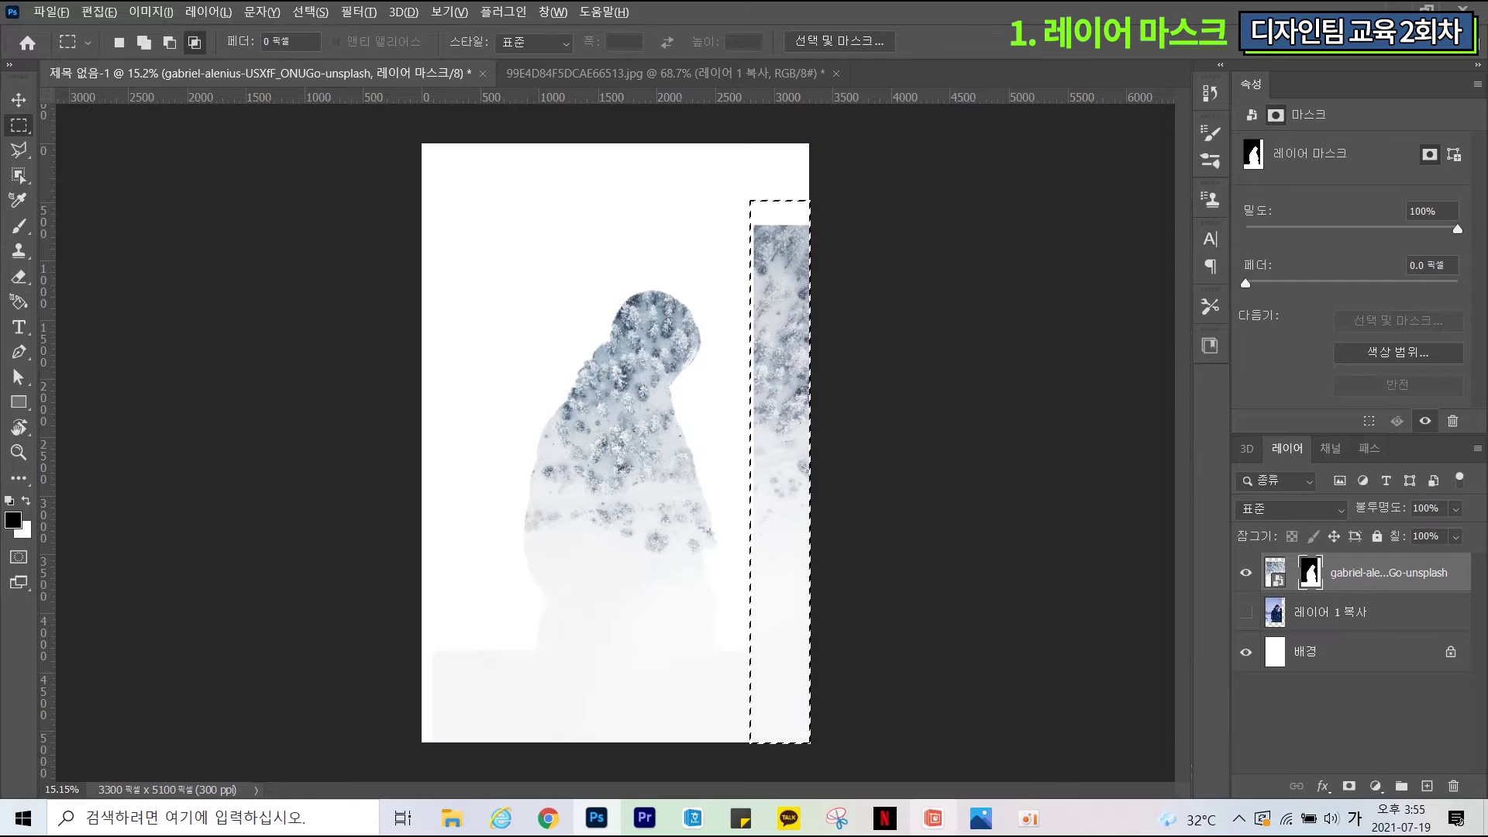
pyautogui.hotkey('alt', 'BackSpace')
pyautogui.hotkey('ctrl', 'd')
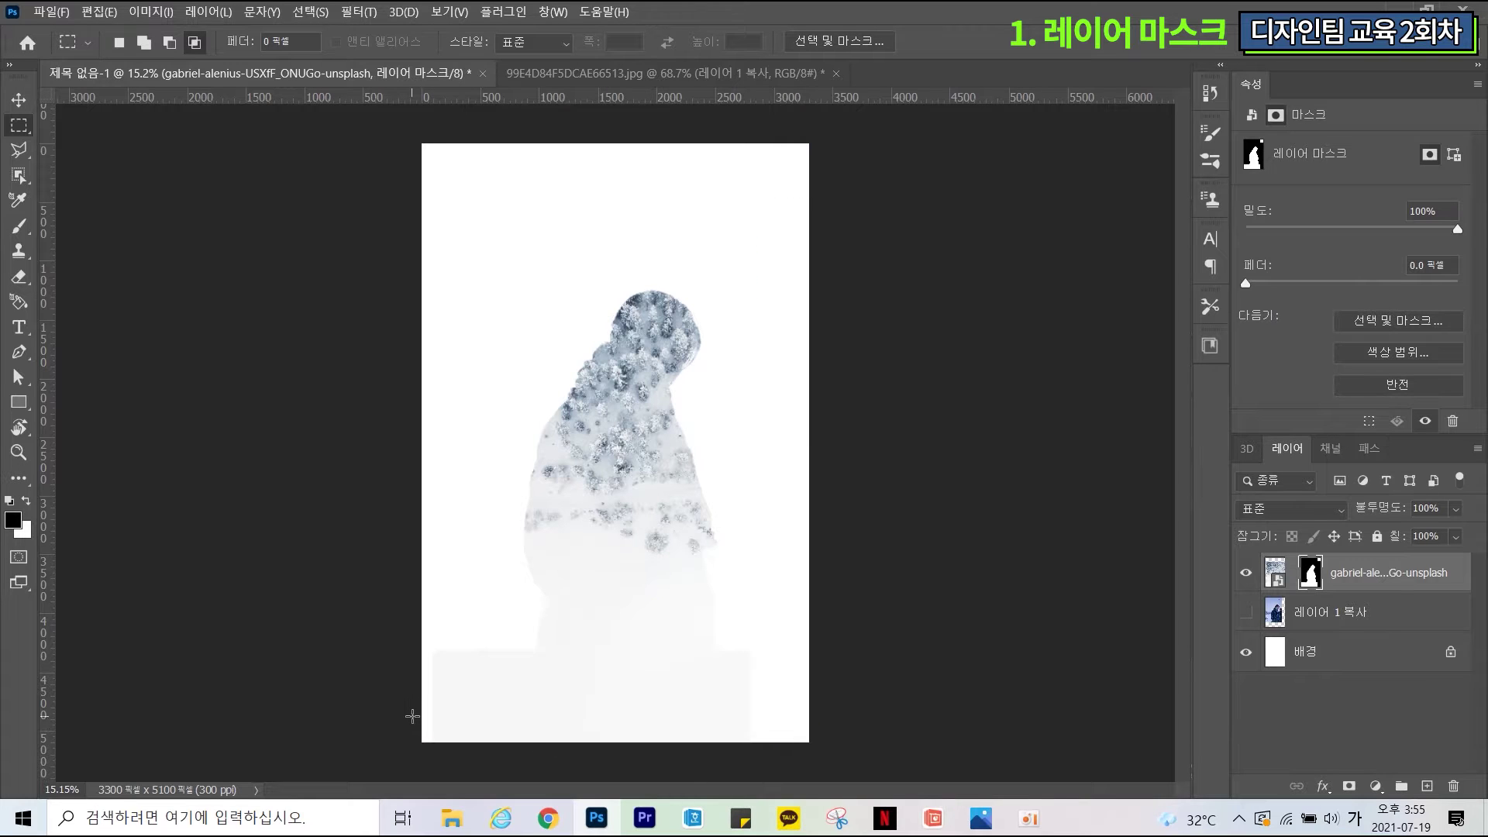
pyautogui.scroll(2, 412, 712)
pyautogui.scroll(-2, 412, 712)
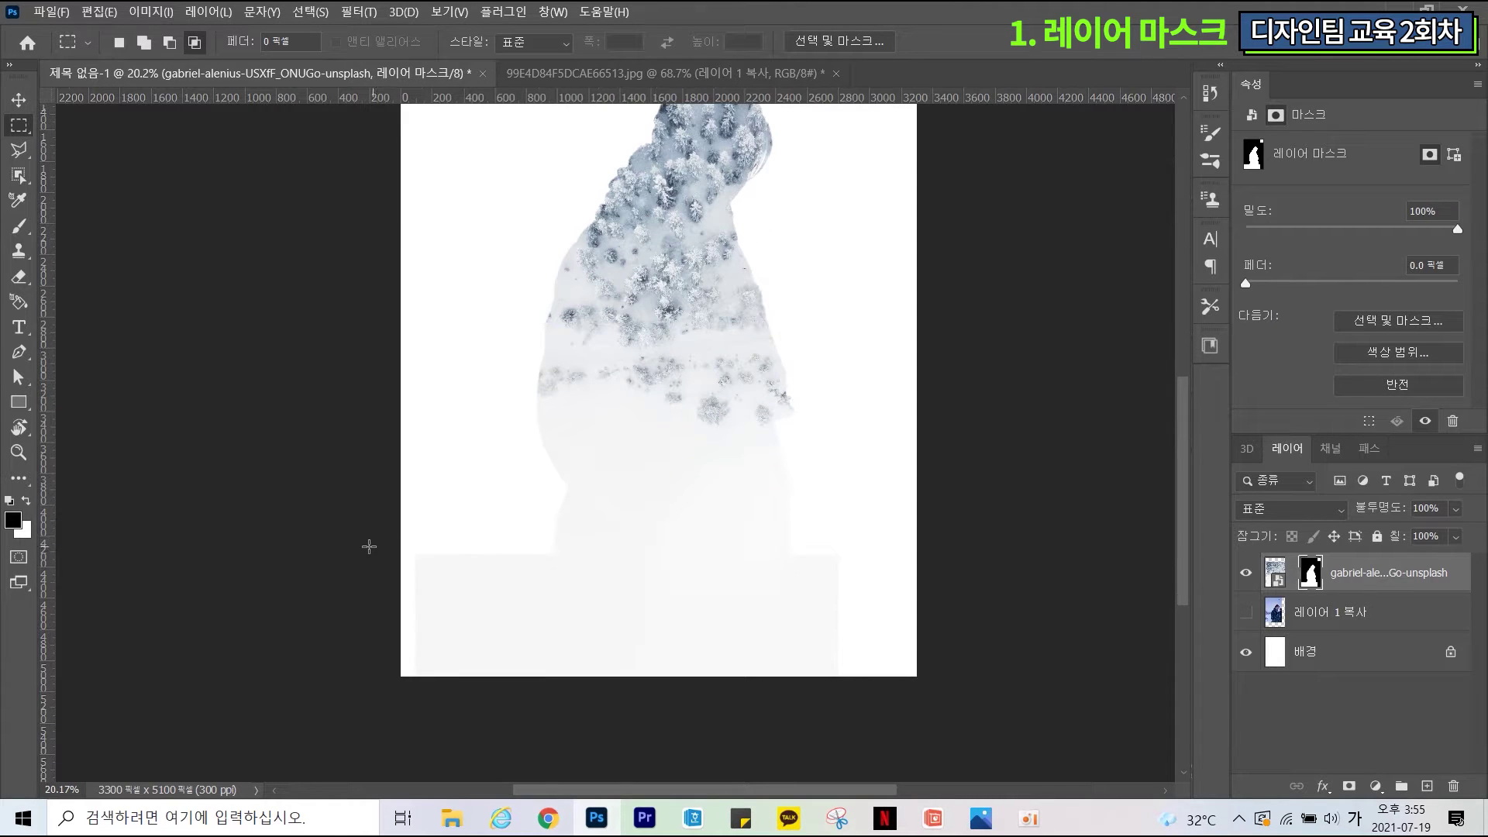
# Step: Fill the leftover rectangular block beneath the silhouette with black on the forest layer's mask, and deselect
pyautogui.moveTo(413, 602); pyautogui.dragTo(708, 708)
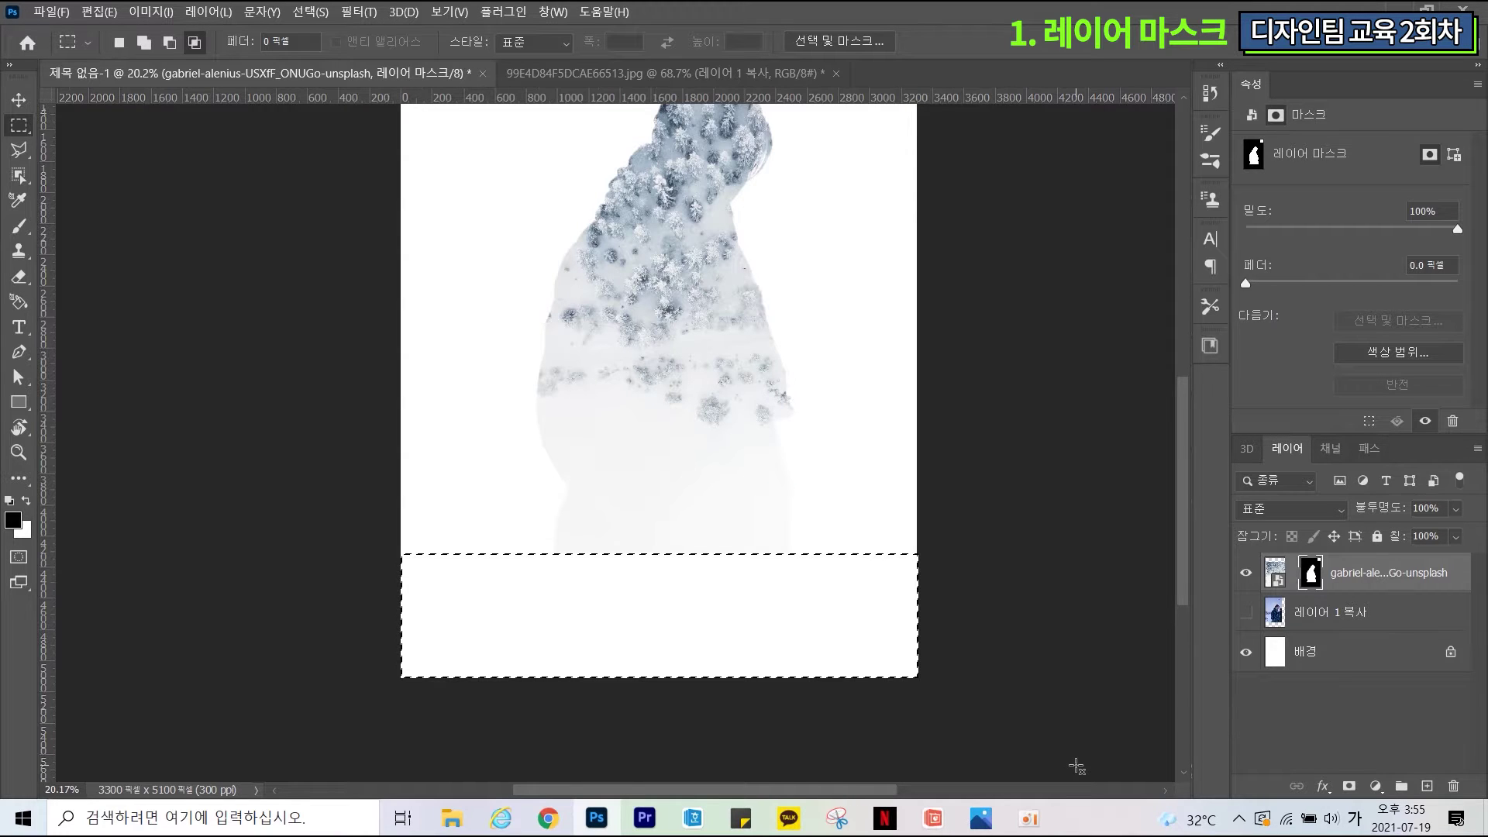
pyautogui.hotkey('ctrl', 'd')
pyautogui.hotkey('ctrl', '0')
# Step: Apply a blue-violet Photo Filter adjustment to the forest photo itself rather than its mask
pyautogui.click(1275, 572)
pyautogui.click(151, 12)
pyautogui.moveTo(159, 57)
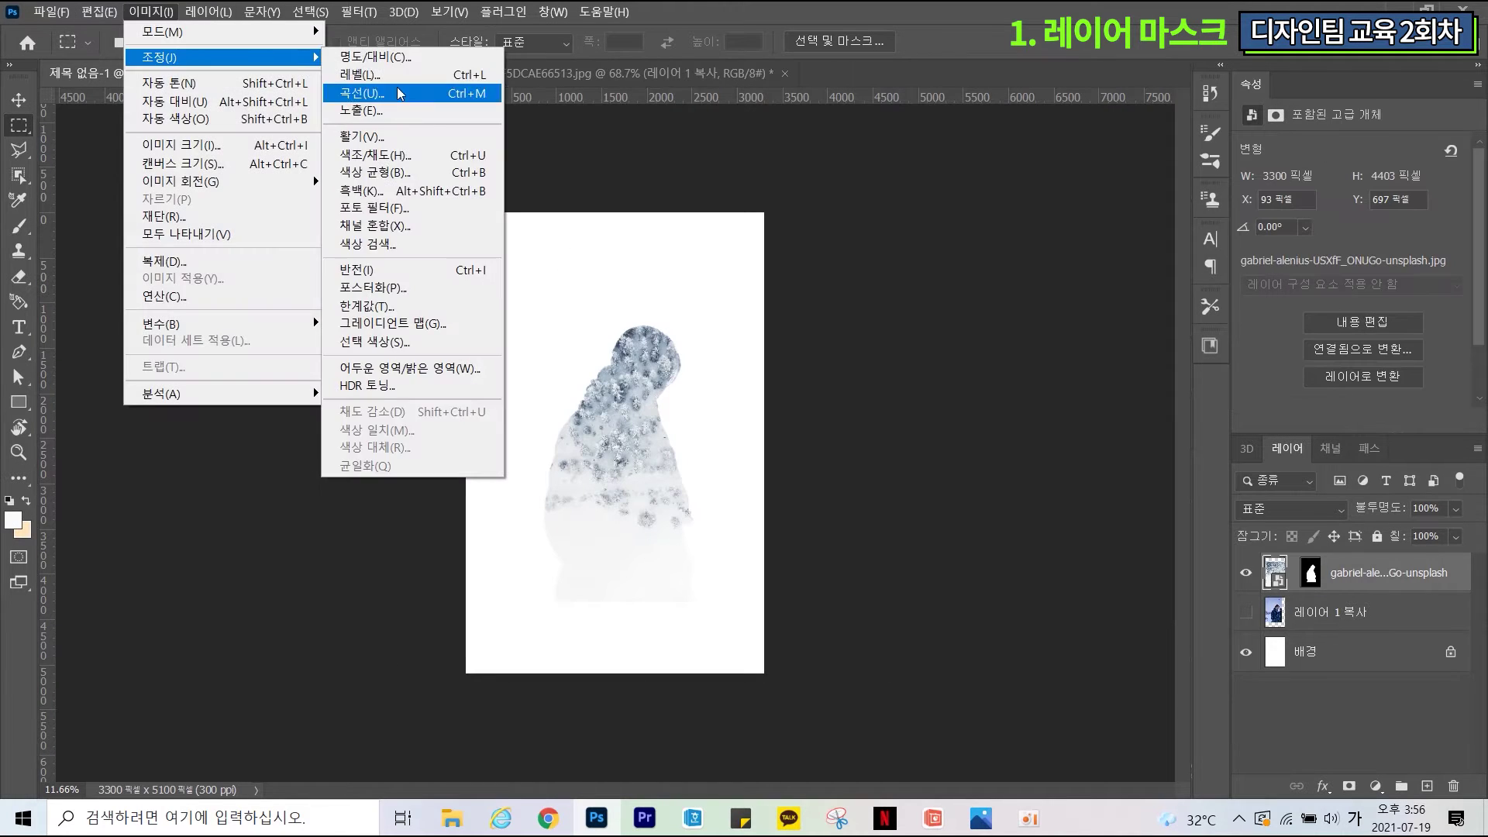
pyautogui.click(446, 220)
pyautogui.click(1192, 280)
pyautogui.click(1163, 647)
pyautogui.click(1249, 272)
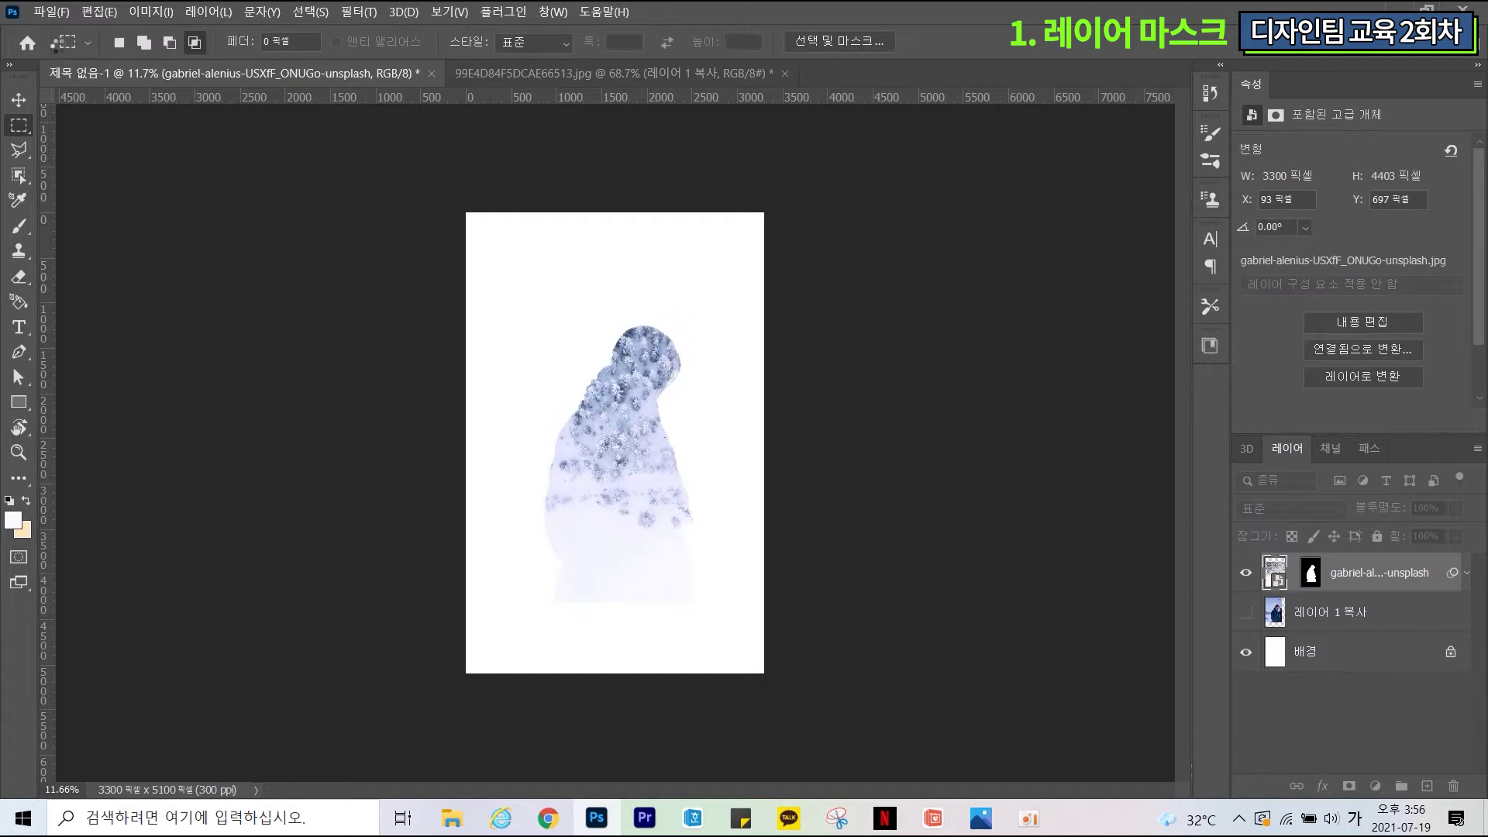
# Step: Apply a midtone Color Balance to the forest photo with levels -19, 0 and +42
pyautogui.click(163, 11)
pyautogui.moveTo(159, 57)
pyautogui.click(372, 173)
pyautogui.moveTo(1073, 278); pyautogui.dragTo(1078, 279)
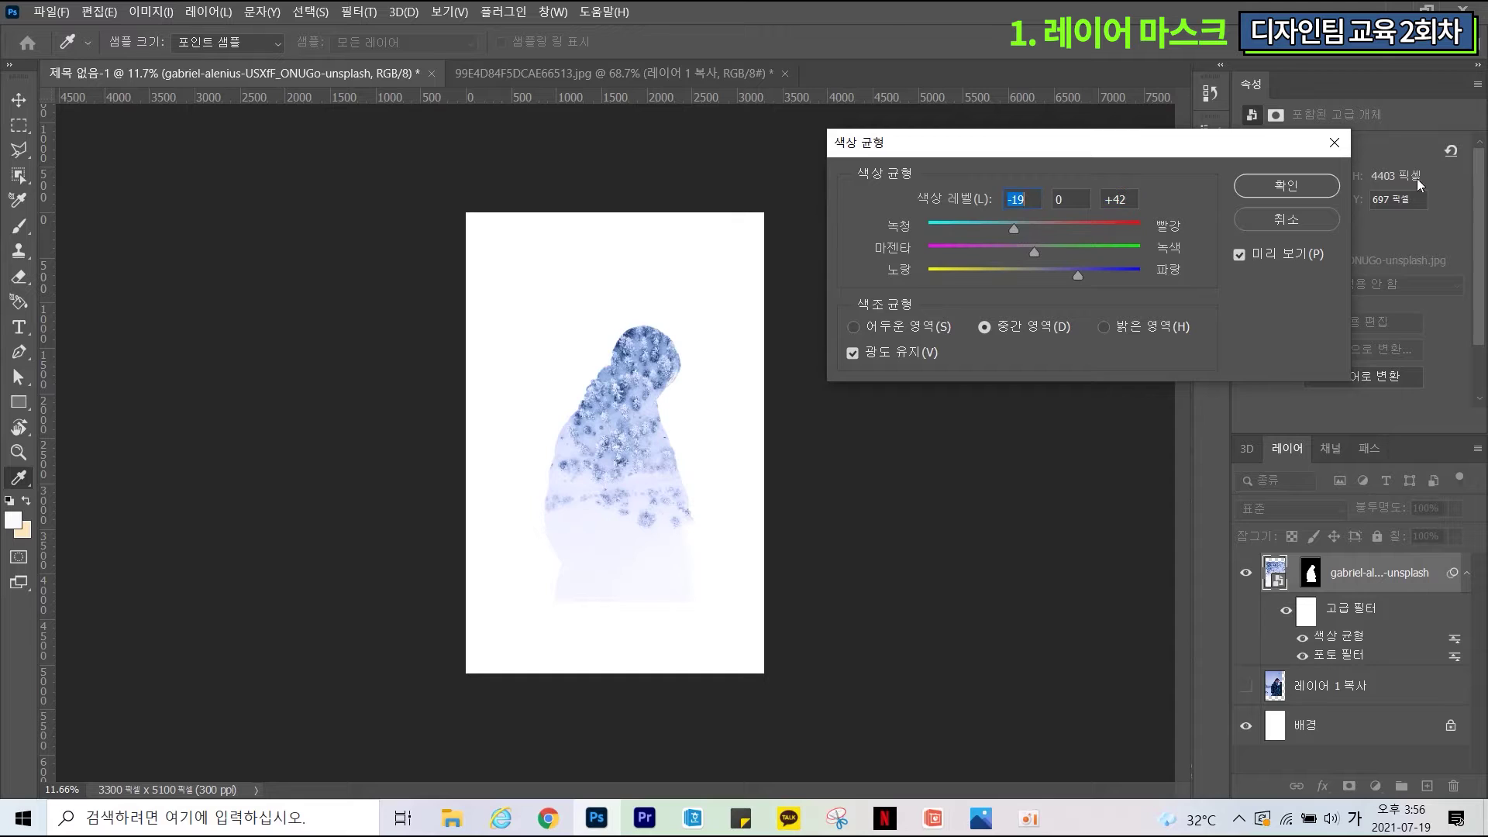
pyautogui.click(1272, 186)
# Step: Apply a Curves adjustment to the forest photo, pulling two points of the RGB curve down slightly to darken it
pyautogui.click(163, 12)
pyautogui.moveTo(159, 57)
pyautogui.click(364, 93)
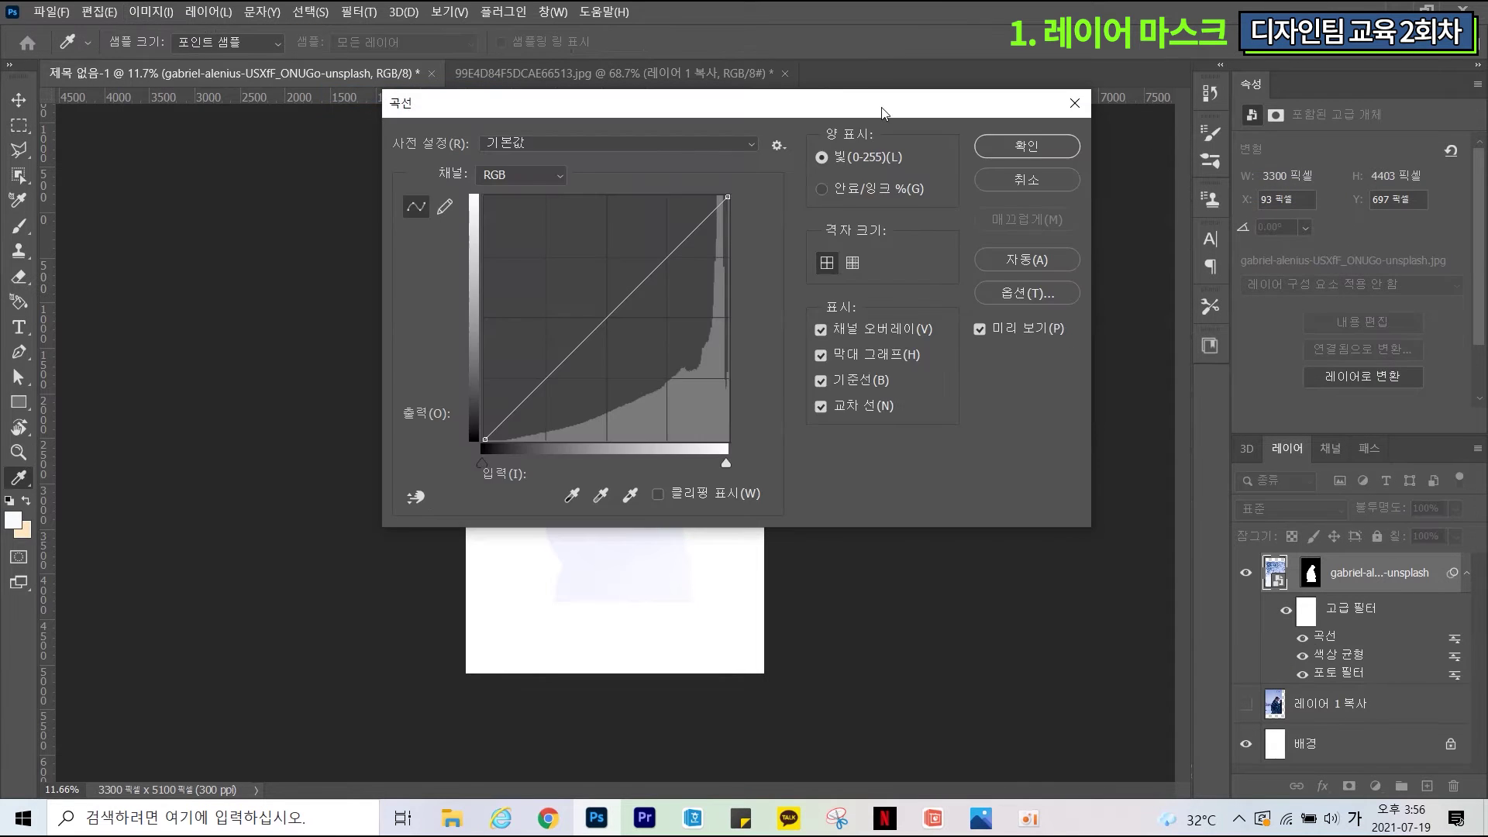
pyautogui.moveTo(589, 127); pyautogui.dragTo(1014, 126)
pyautogui.moveTo(1121, 265)
pyautogui.mouseDown()
pyautogui.moveTo(1106, 276)
pyautogui.moveTo(1133, 247)
pyautogui.moveTo(1129, 261)
pyautogui.mouseUp()
pyautogui.moveTo(989, 407); pyautogui.dragTo(986, 412)
pyautogui.click(1462, 167)
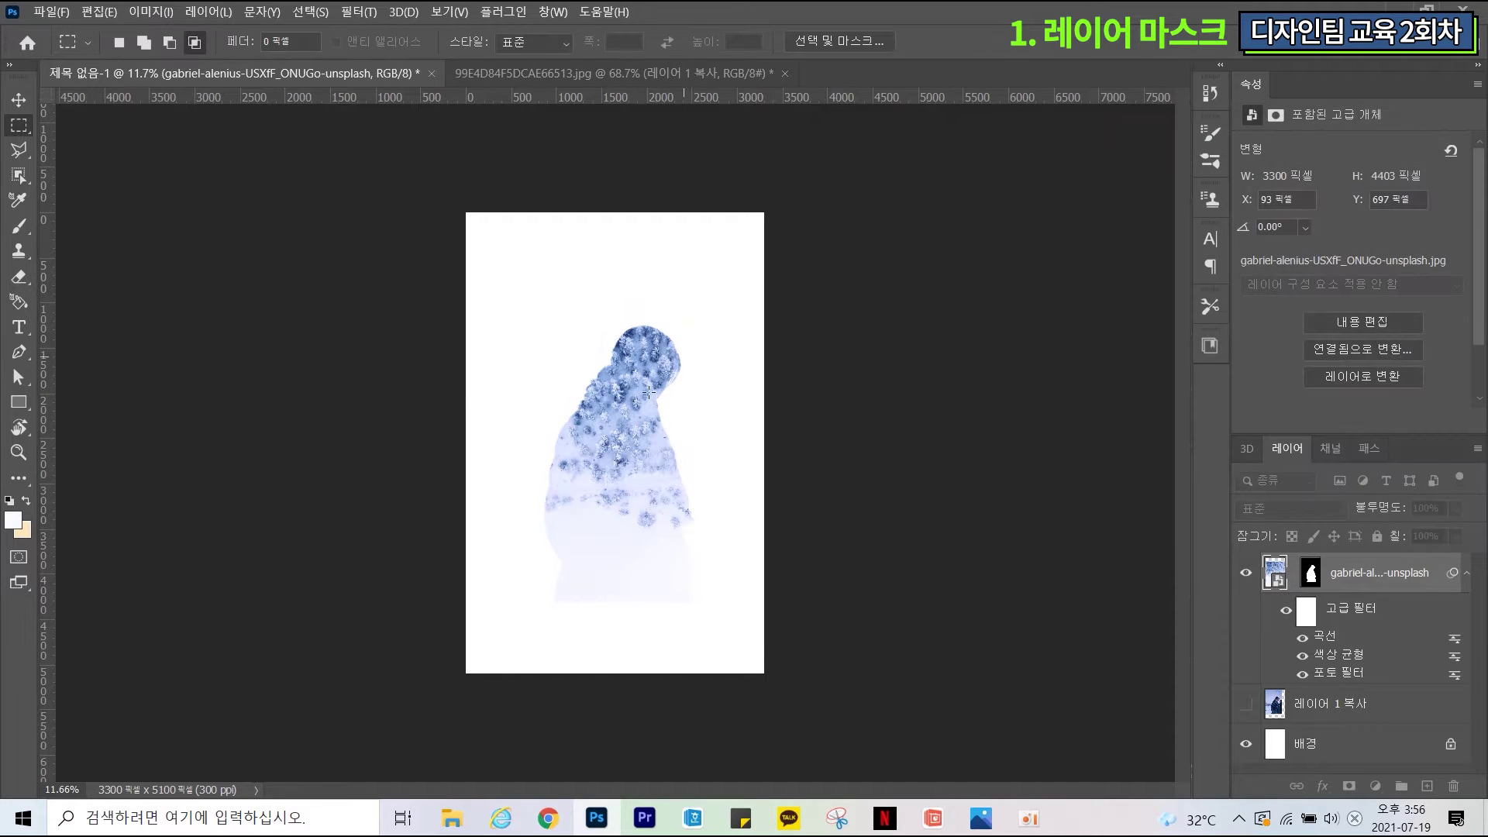
# Step: Scale the forest photo together with its linked mask to about 84.09% and place it at about X 262, Y 913 px
pyautogui.press('v')
pyautogui.hotkey('ctrl', 't')
pyautogui.click(806, 332)
pyautogui.moveTo(806, 722); pyautogui.dragTo(760, 695)
pyautogui.moveTo(648, 477); pyautogui.dragTo(636, 482)
pyautogui.press('Return')
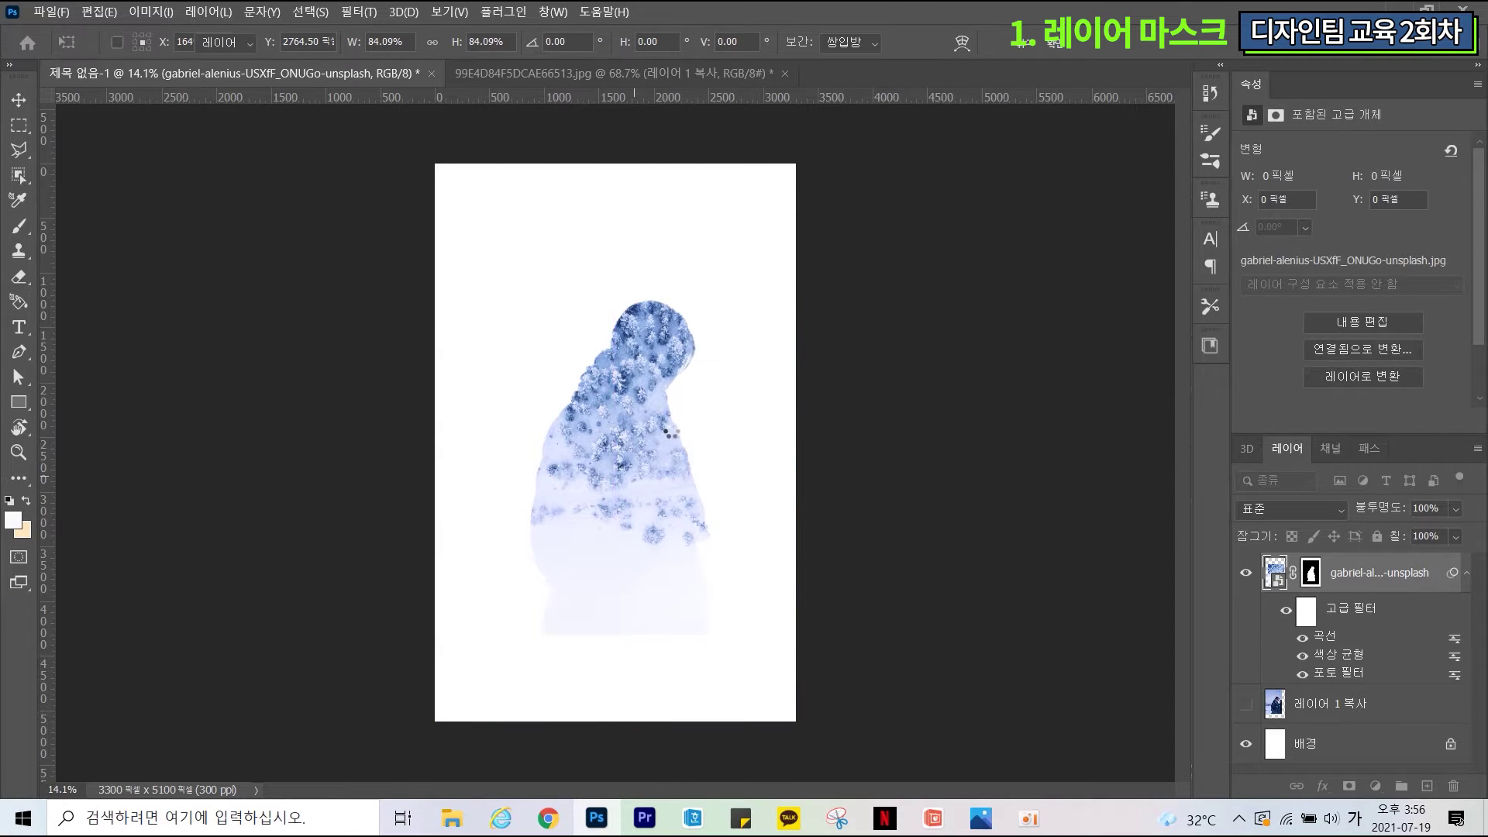
# Step: Hide the vertical photo strip exposed beside the scaled silhouette by filling it with black on the layer mask, and deselect
pyautogui.click(1310, 574)
pyautogui.press('d')
pyautogui.press('x')
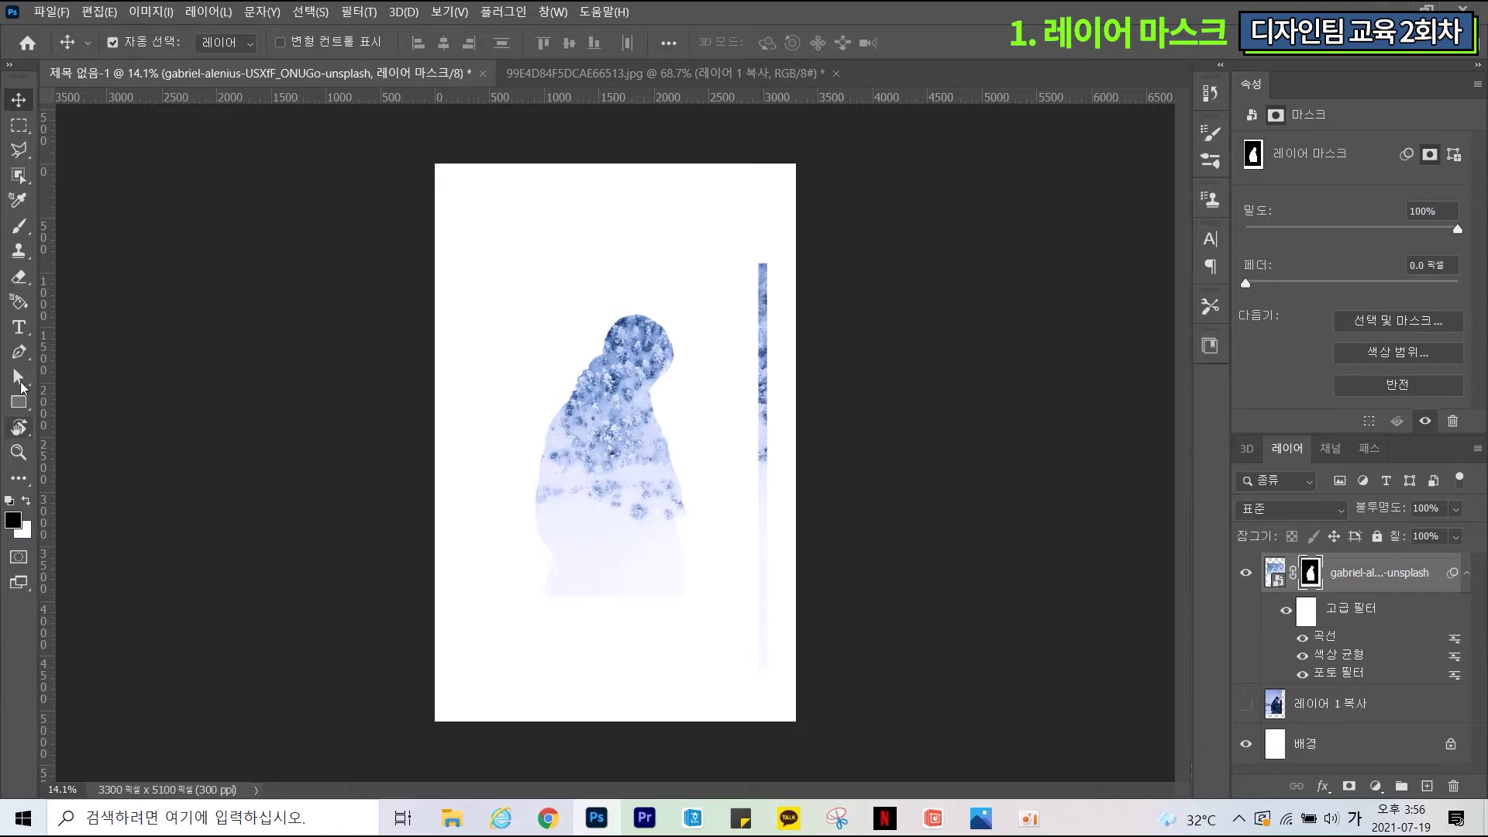
pyautogui.moveTo(724, 249); pyautogui.dragTo(851, 712)
pyautogui.hotkey('alt', 'Delete')
pyautogui.hotkey('ctrl', 'd')
pyautogui.scroll(-1, 770, 554)
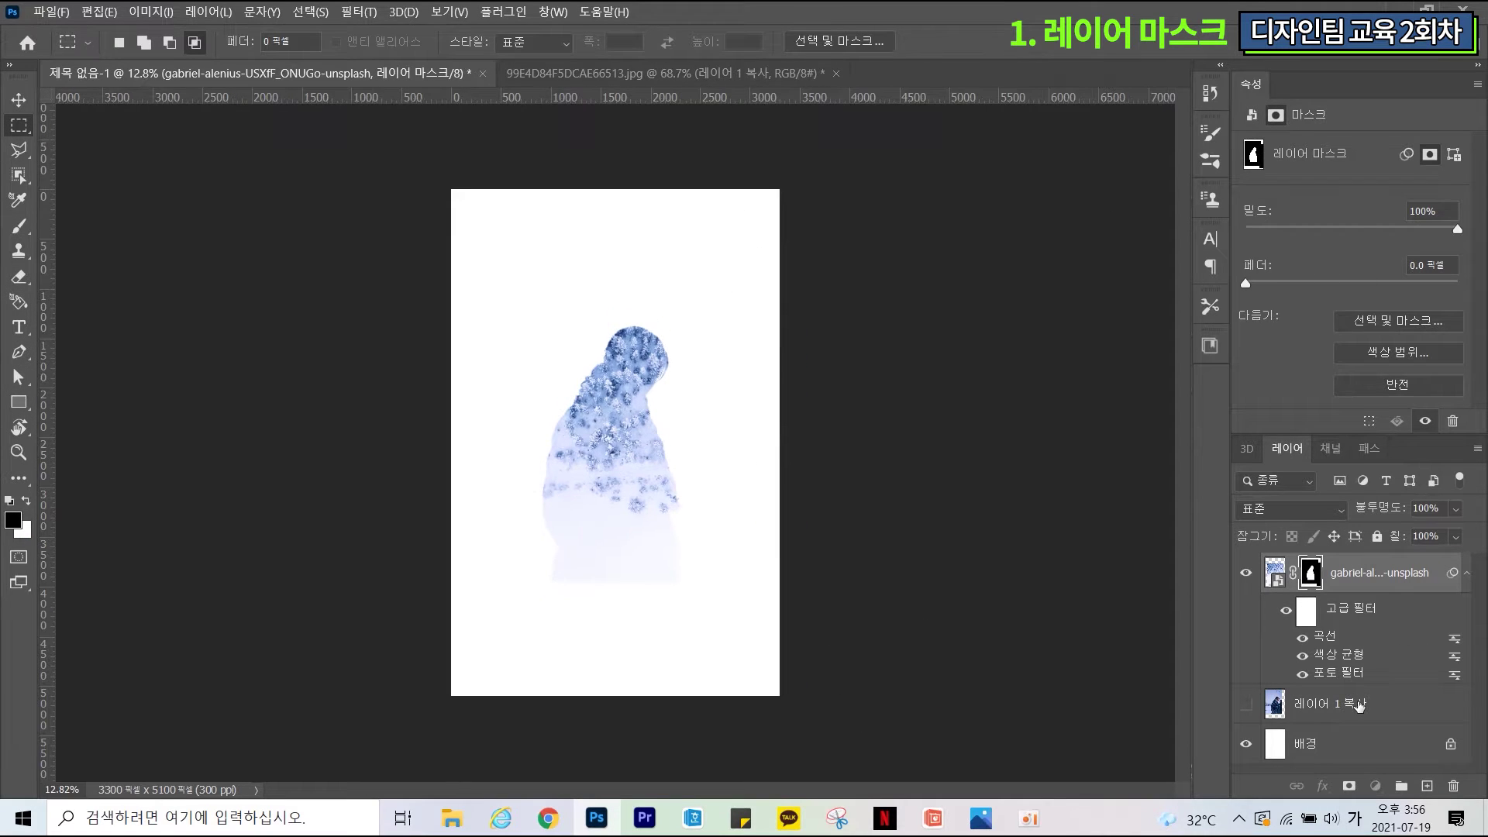
# Step: Delete the hidden layer 레이어 1 복사 and add a new empty layer directly above the background
pyautogui.click(1359, 706)
pyautogui.press('Delete')
pyautogui.click(1425, 785)
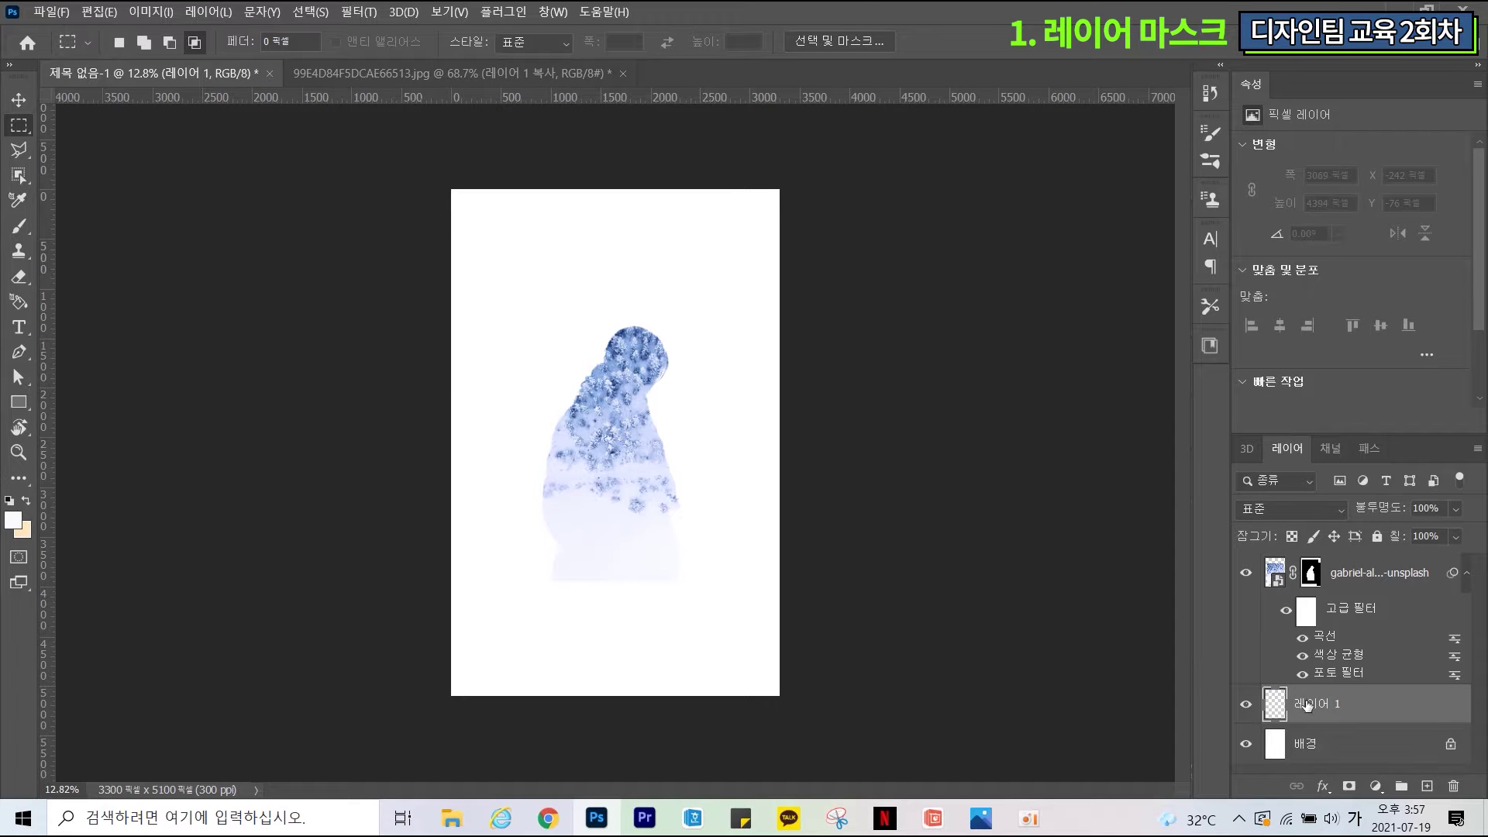
# Step: Fill the new layer with a linear gradient from light blue at the canvas top to near-white at the bottom
pyautogui.click(13, 484)
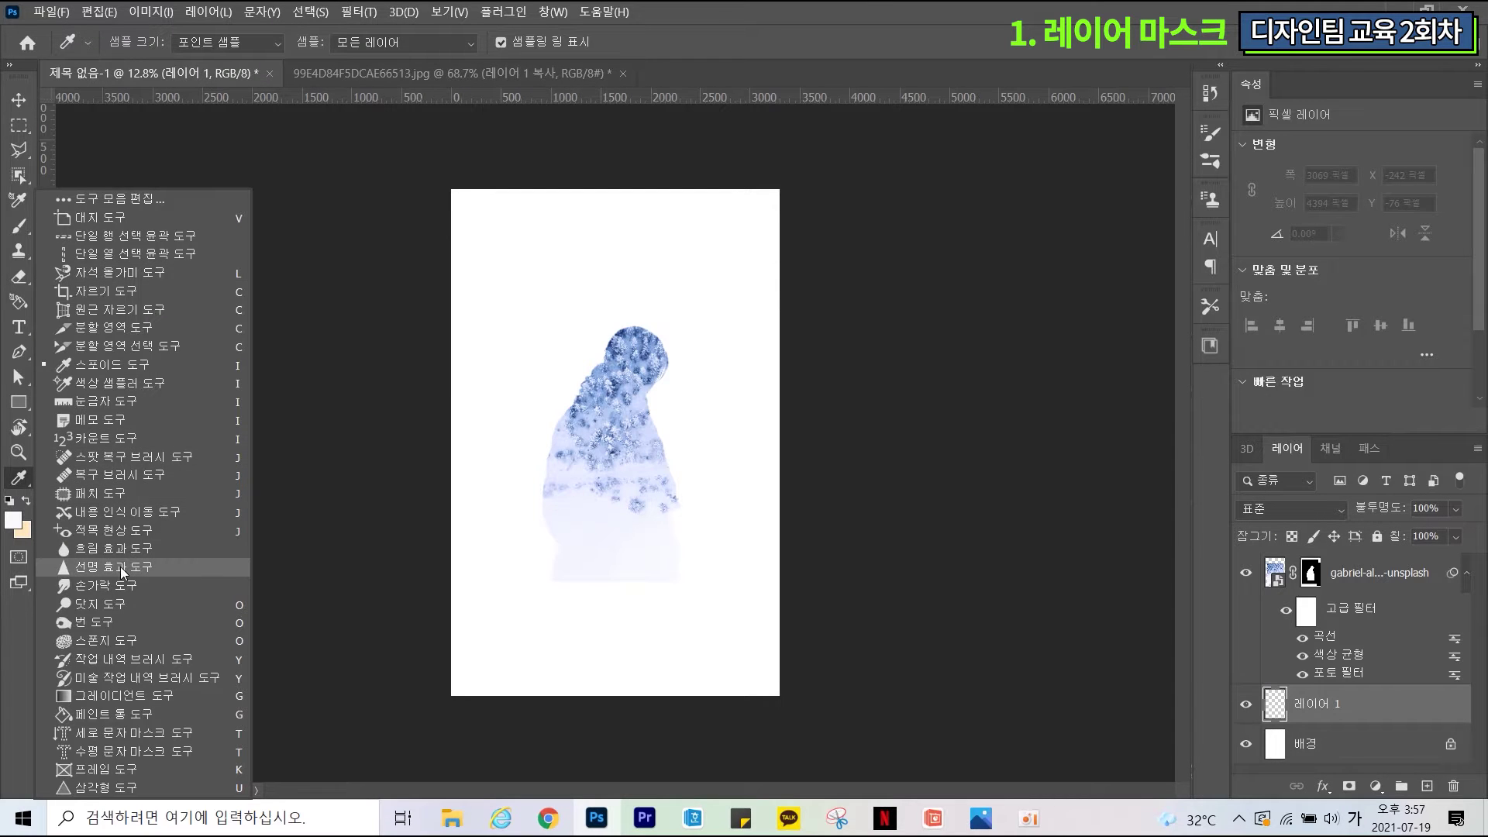
pyautogui.click(111, 694)
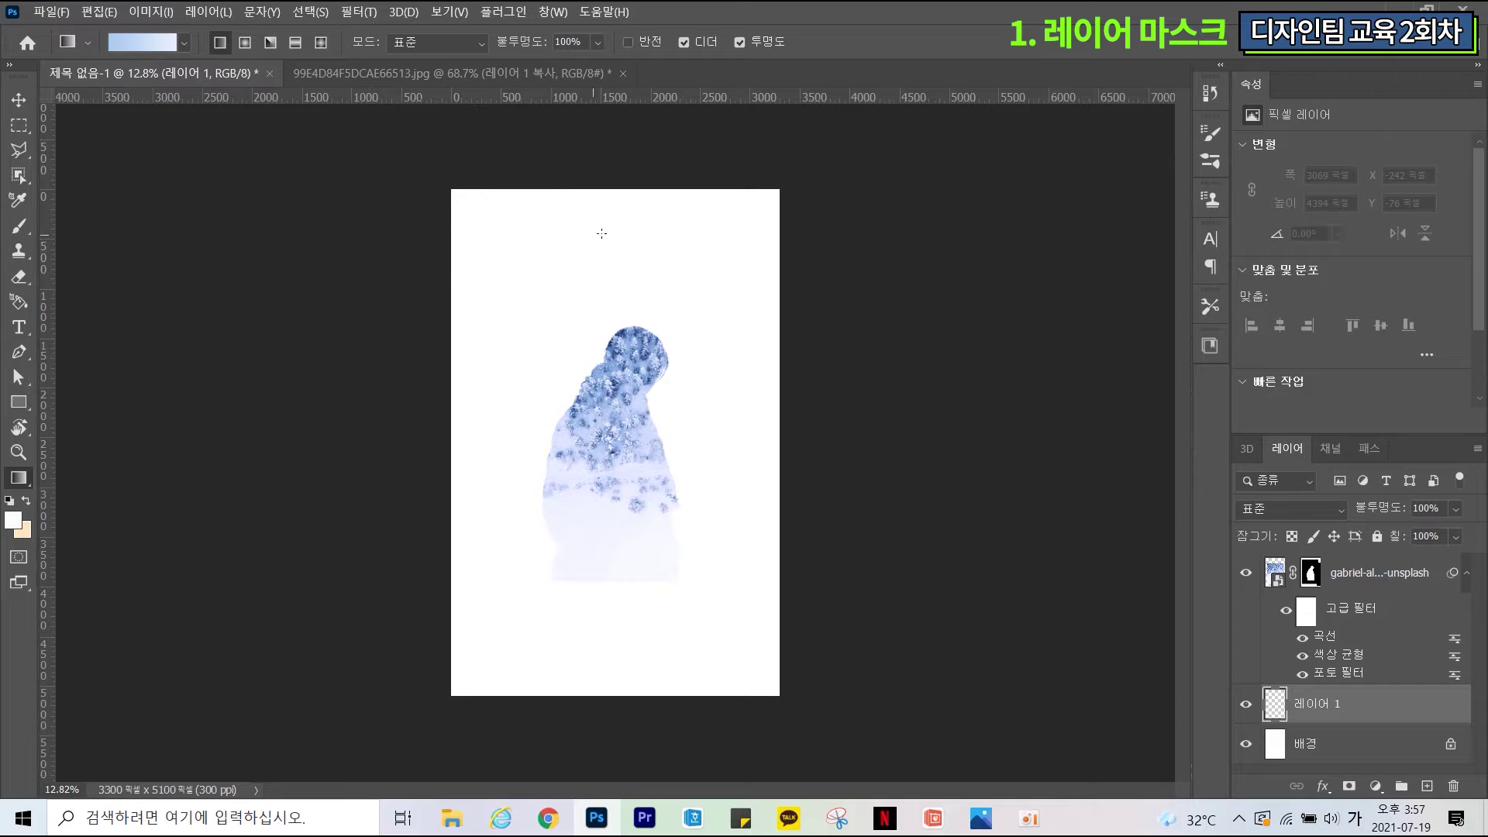
pyautogui.moveTo(612, 647); pyautogui.dragTo(613, 649)
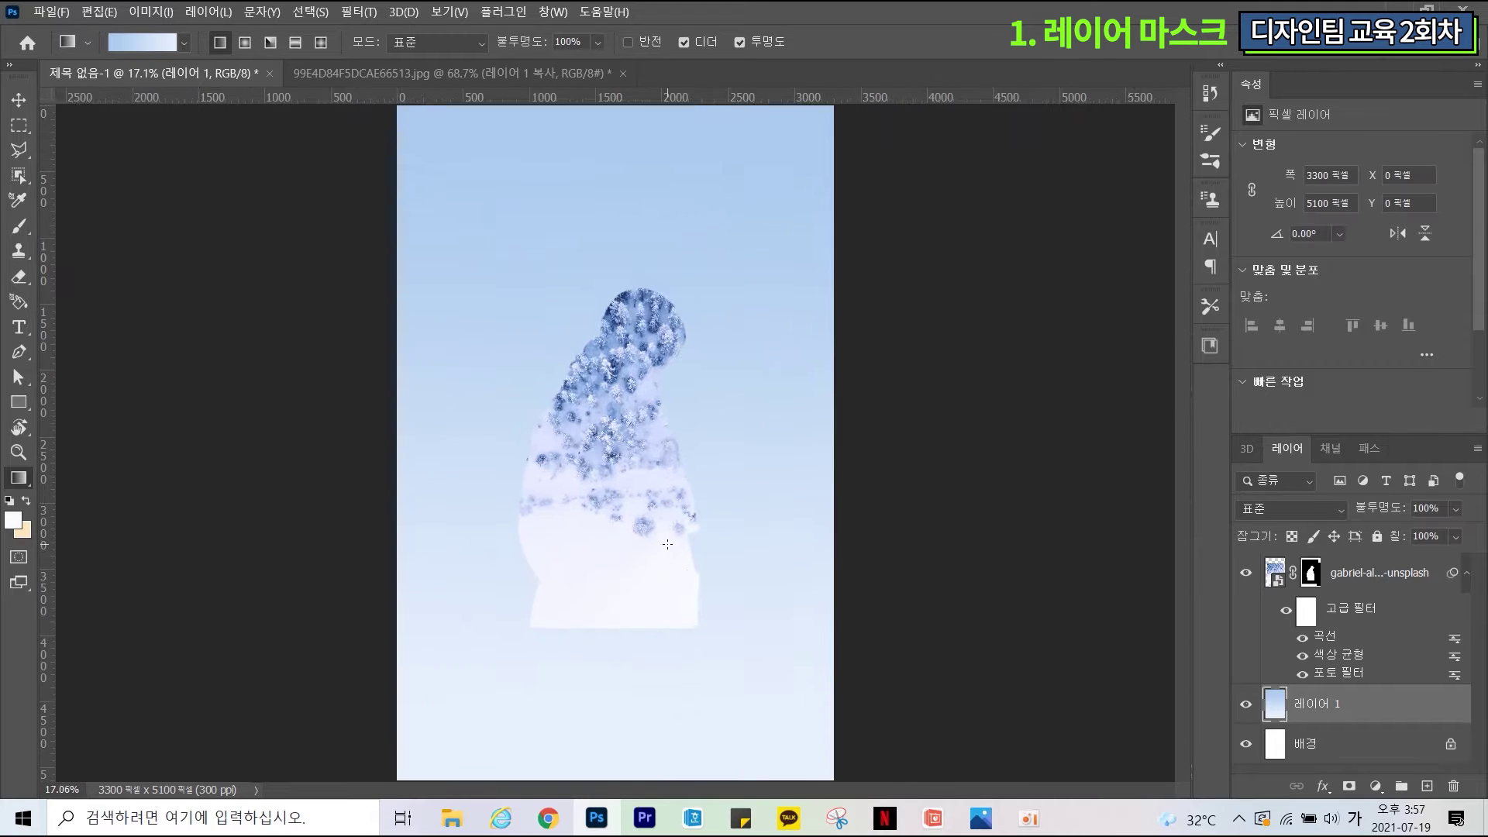
# Step: Apply the Grain texture filter to the gradient layer with intensity 24, contrast 52 and the regular grain type
pyautogui.click(386, 12)
pyautogui.click(388, 107)
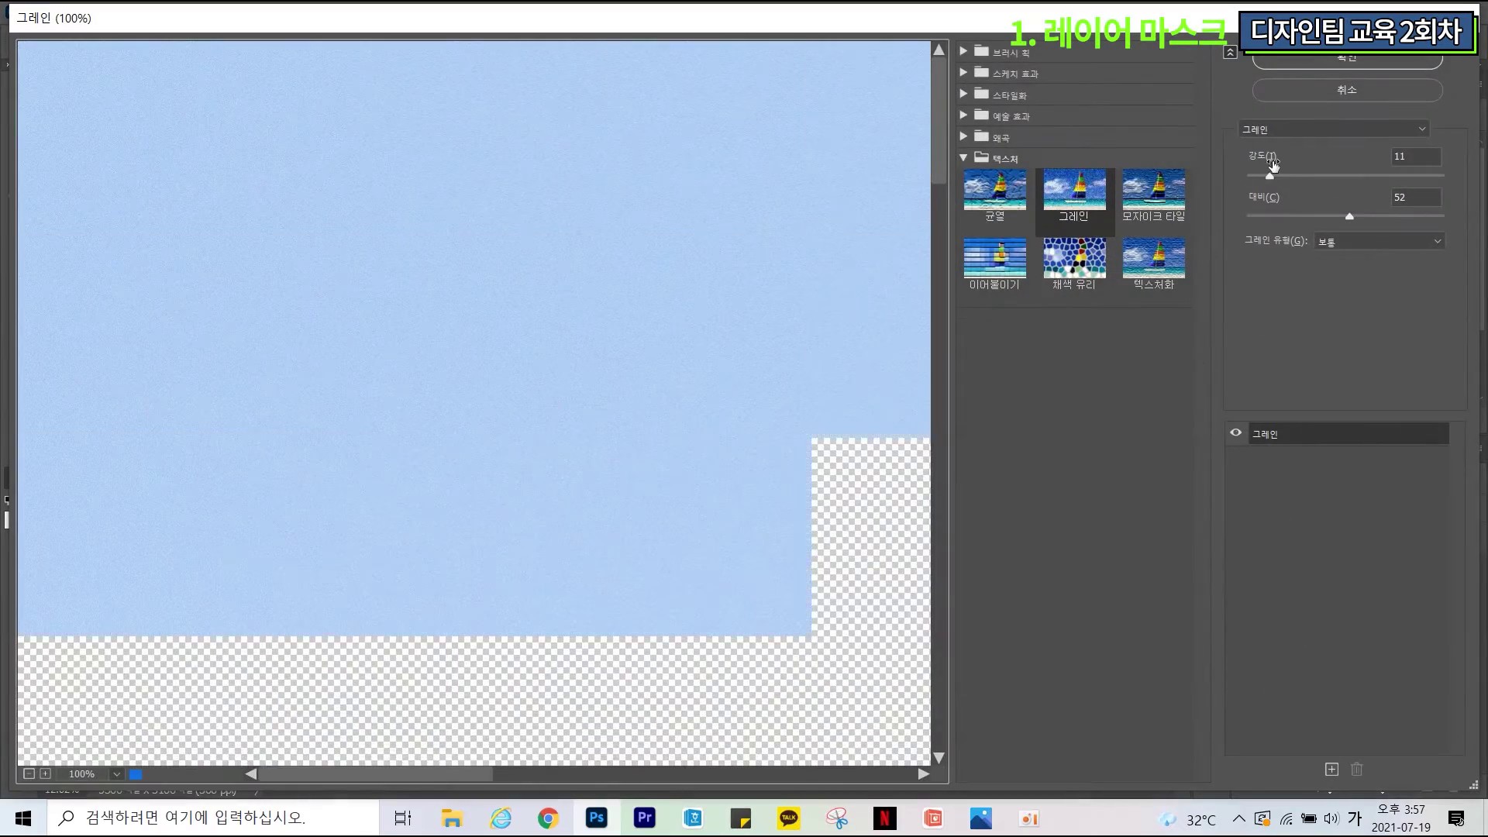
pyautogui.moveTo(1273, 163); pyautogui.dragTo(1296, 180)
pyautogui.press('Return')
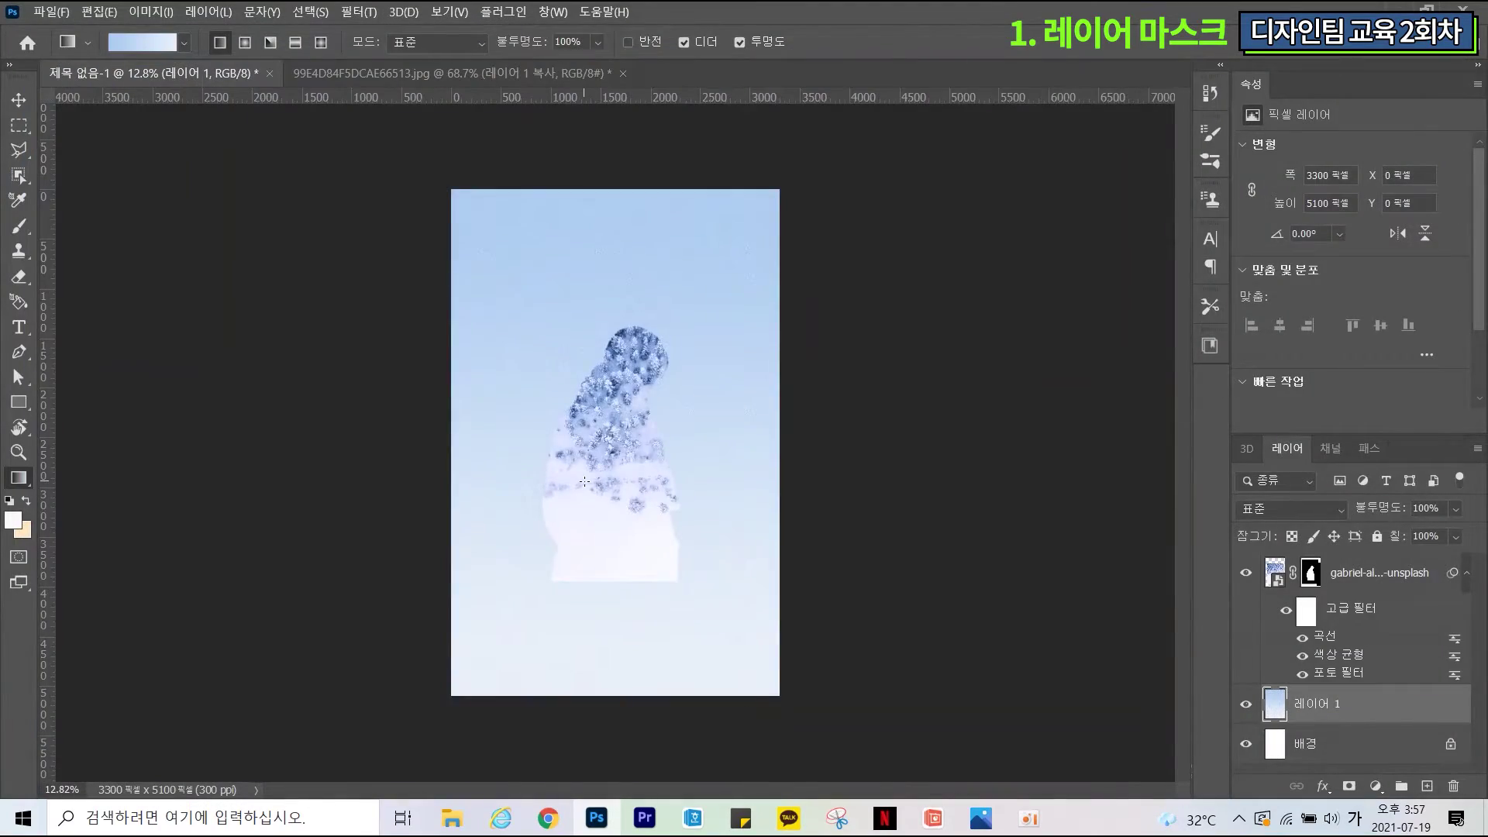
# Step: Apply the Grain filter to the gradient layer again with an intensity slightly below 24
pyautogui.scroll(2, 584, 482)
pyautogui.click(358, 13)
pyautogui.click(383, 32)
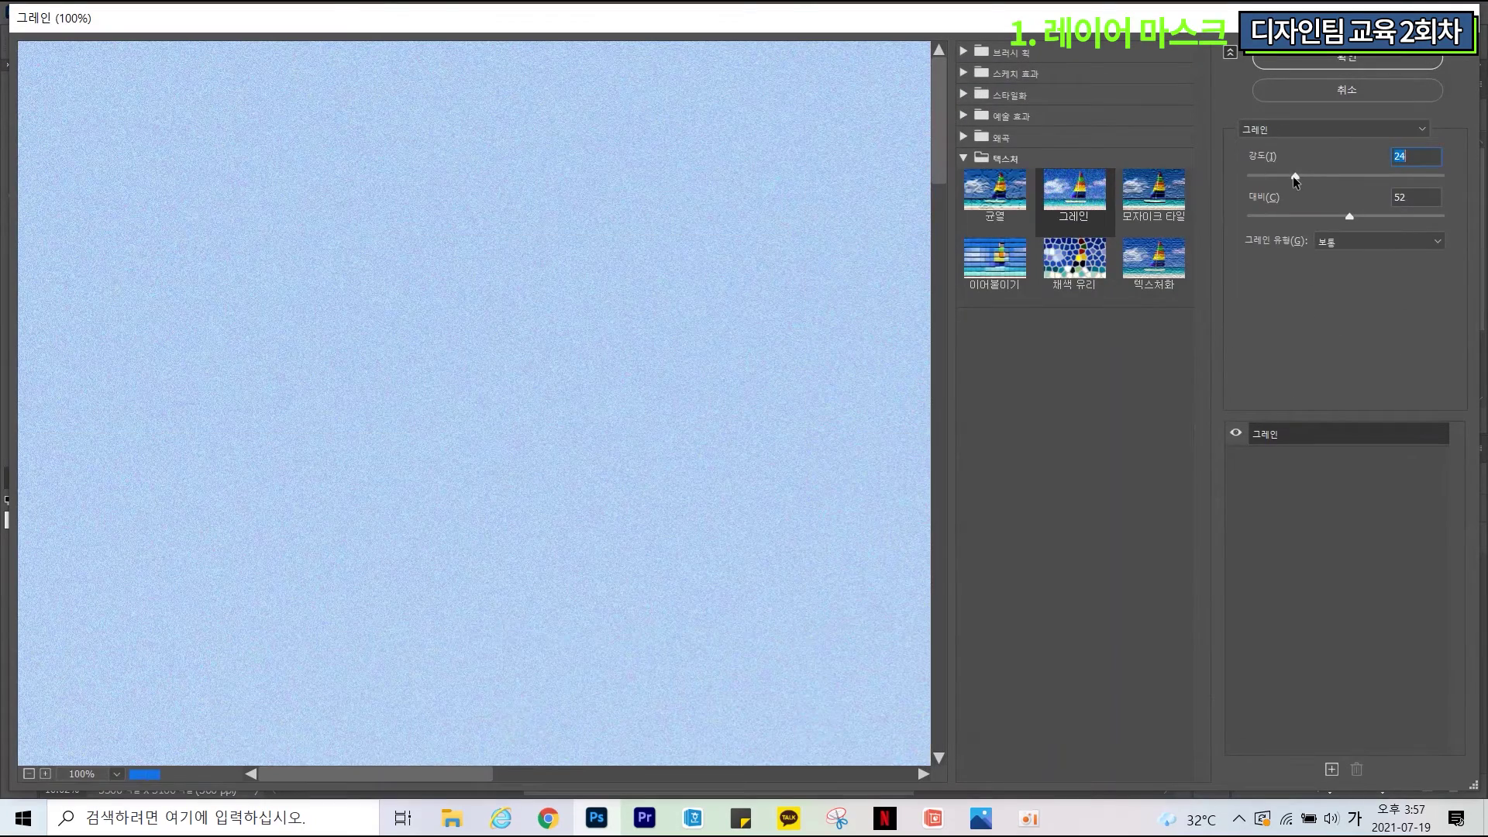
pyautogui.moveTo(1293, 175); pyautogui.dragTo(1287, 175)
pyautogui.press('Return')
# Step: Apply the same Grain filter to the forest photo layer
pyautogui.press('v')
pyautogui.click(645, 321)
pyautogui.click(358, 13)
pyautogui.click(391, 32)
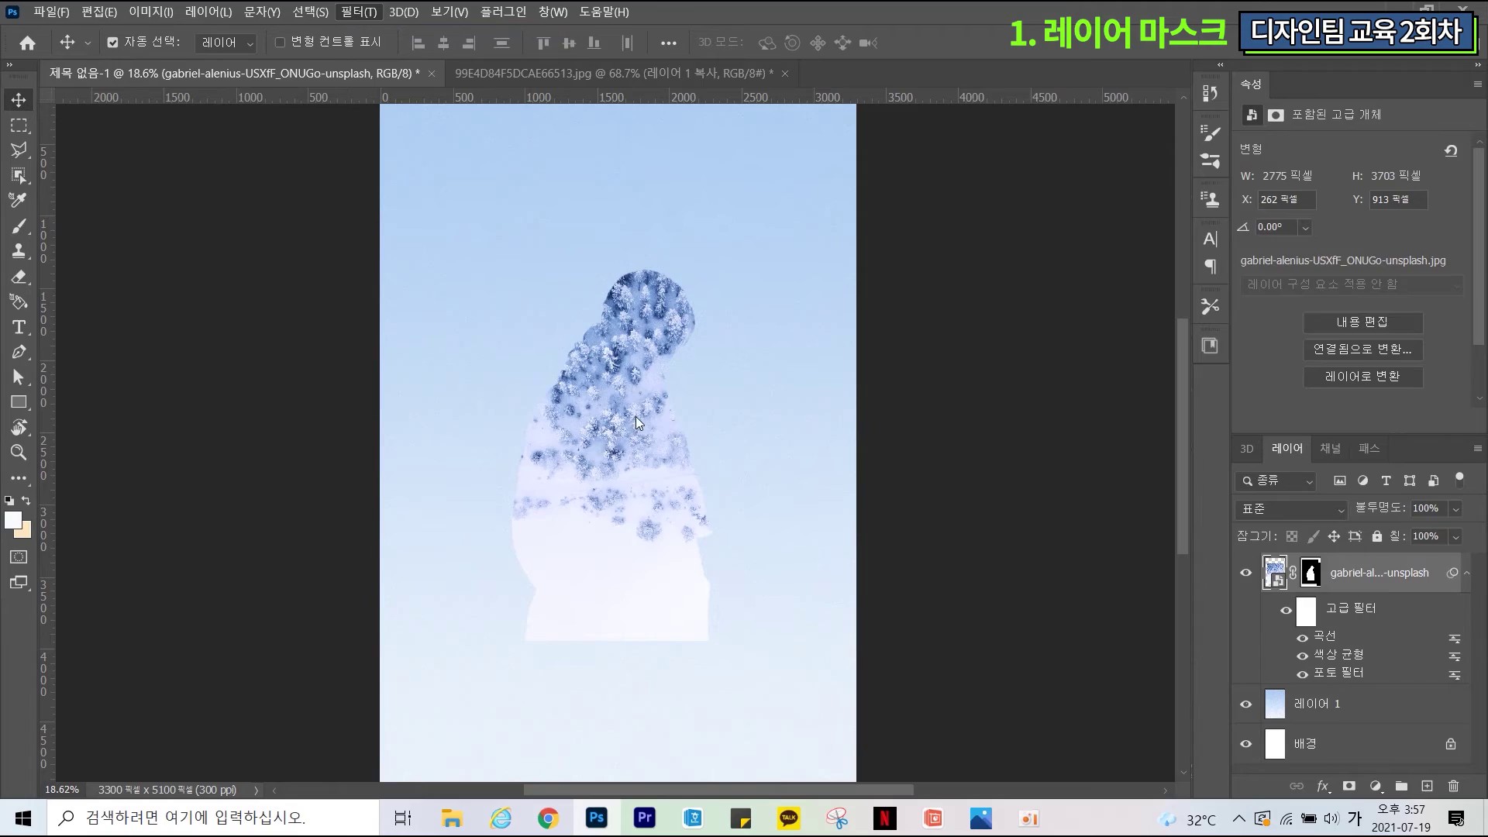
pyautogui.press('Return')
pyautogui.scroll(-2, 655, 540)
pyautogui.scroll(2, 655, 540)
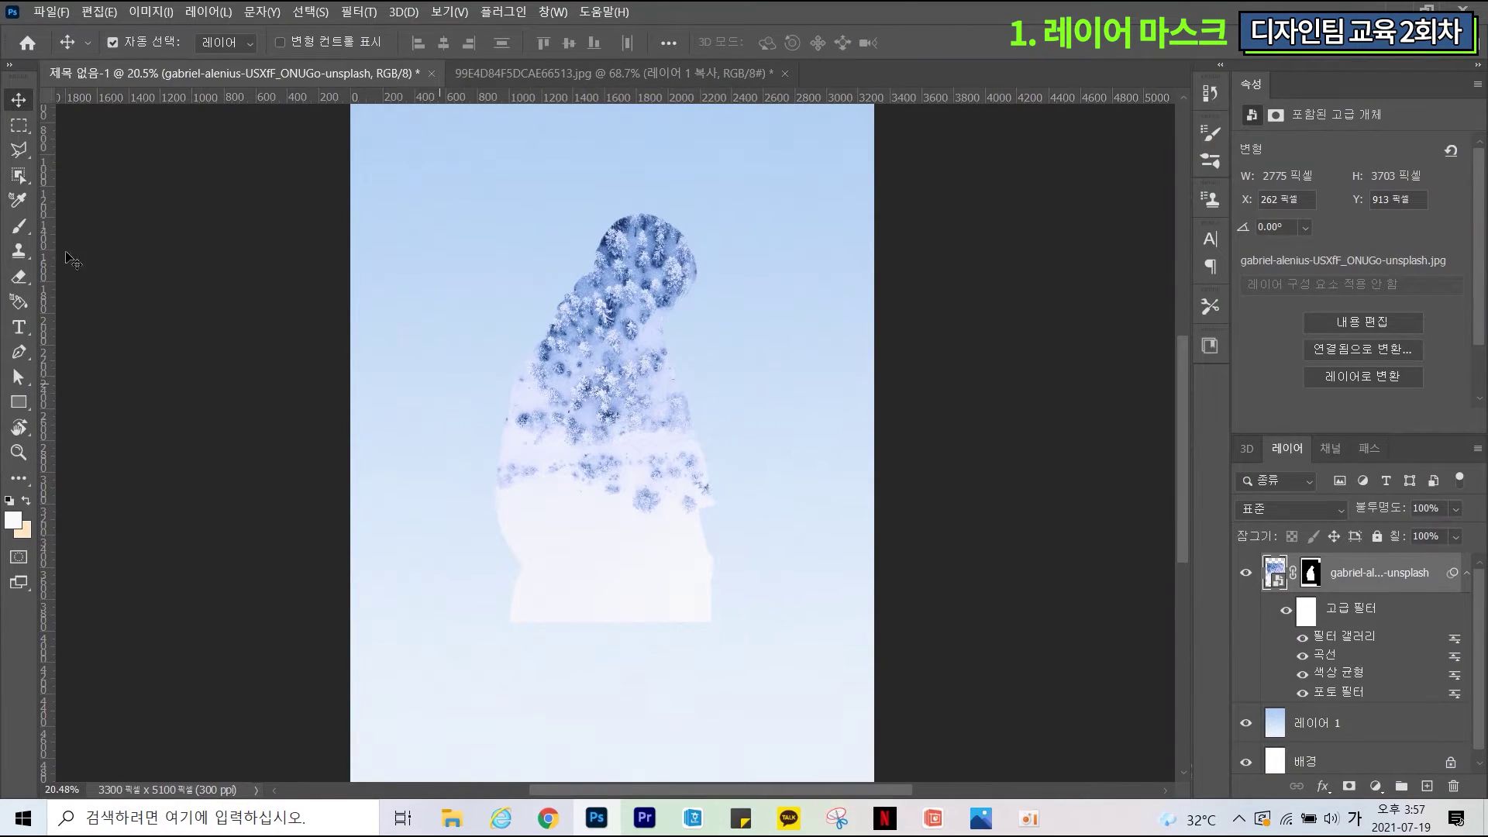
# Step: Add the title "윤희에게" in a text box over the silhouette's base, using the 나눔손글씨 강인한 위로 font at 100 pt
pyautogui.click(19, 327)
pyautogui.moveTo(469, 596); pyautogui.dragTo(819, 655)
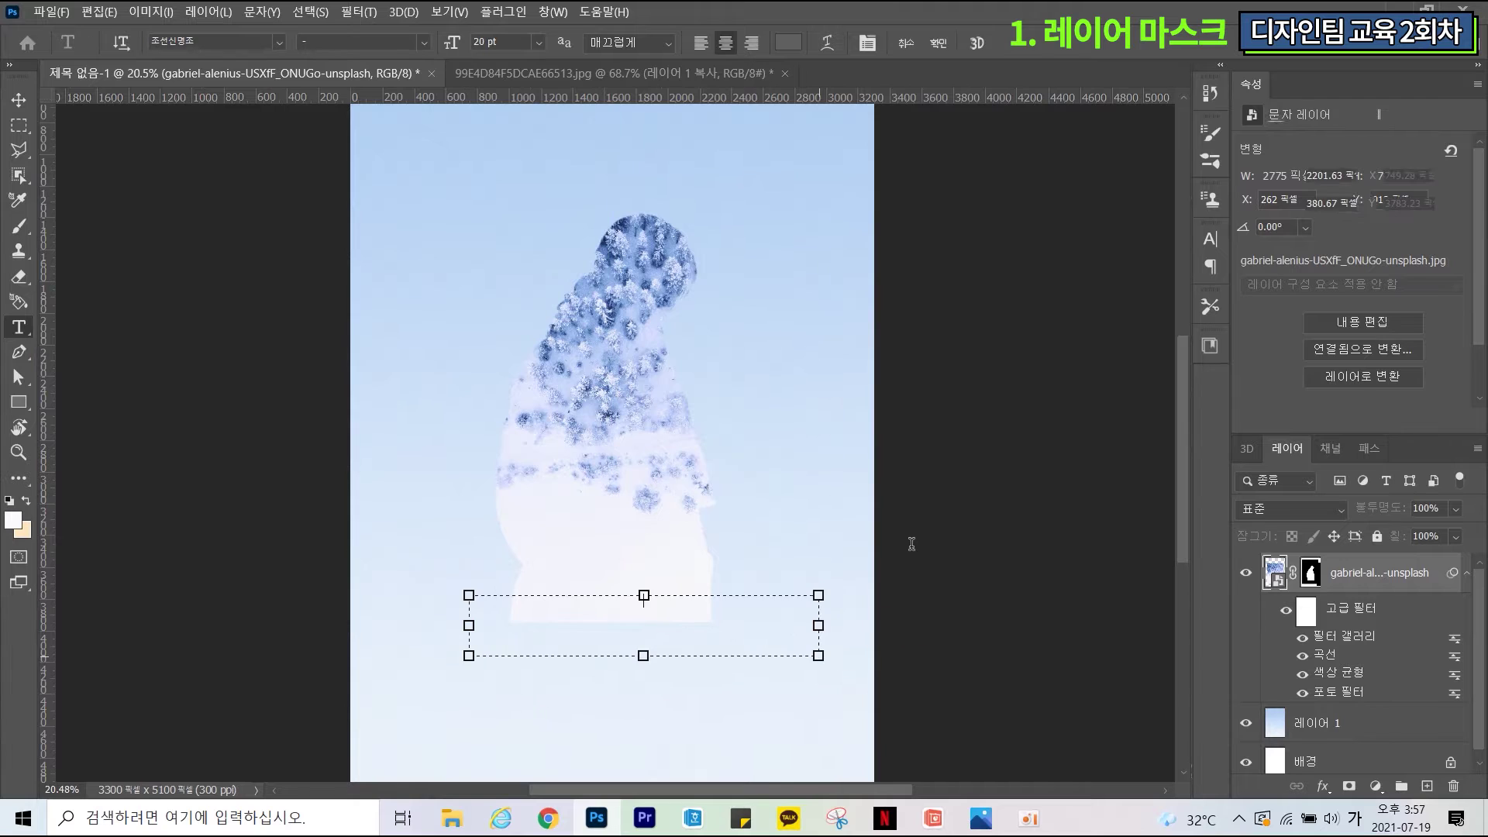
pyautogui.click(280, 45)
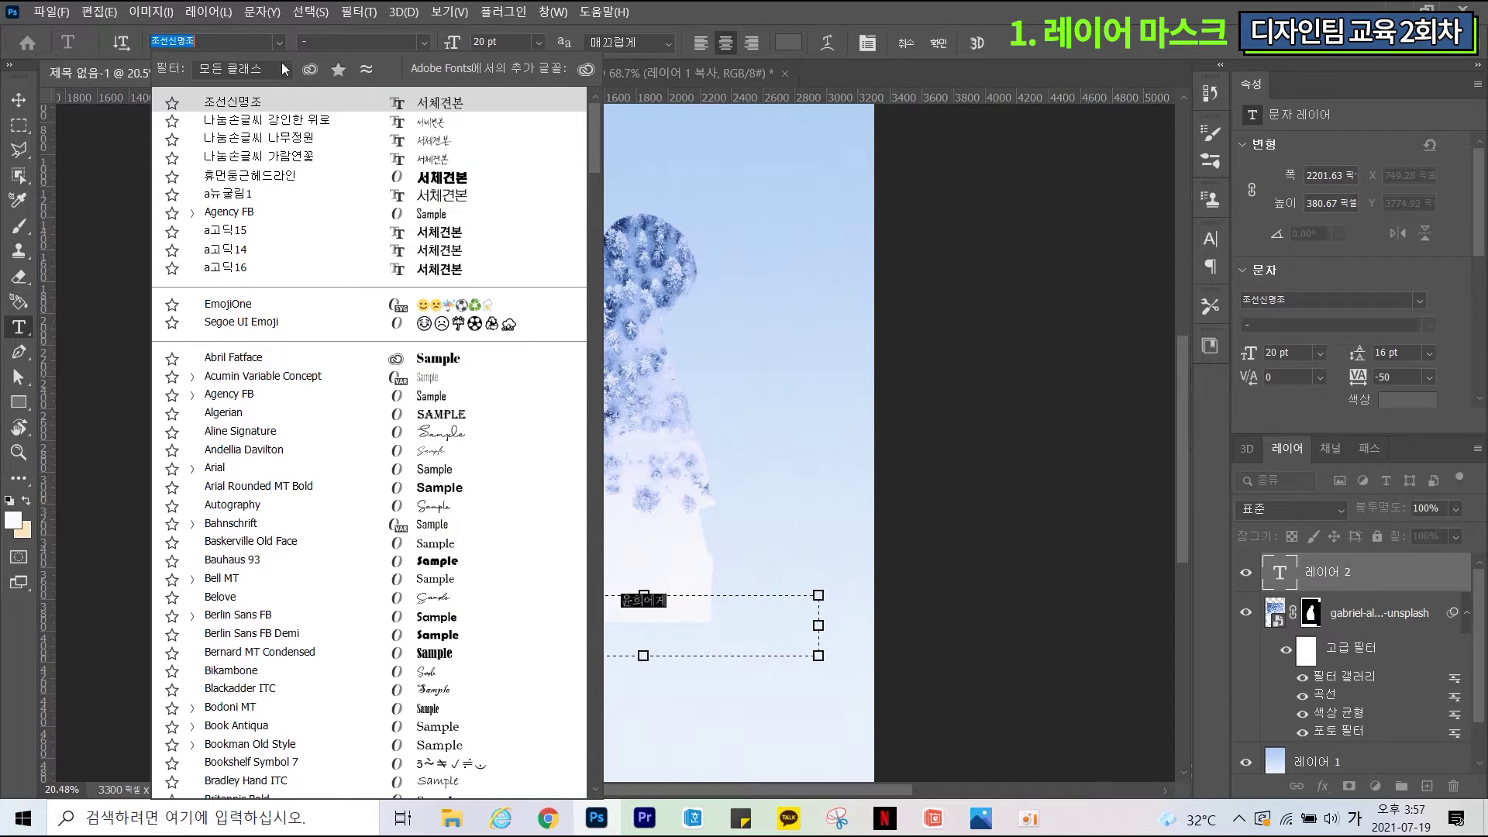
pyautogui.click(310, 123)
pyautogui.write('100')
pyautogui.press('Return')
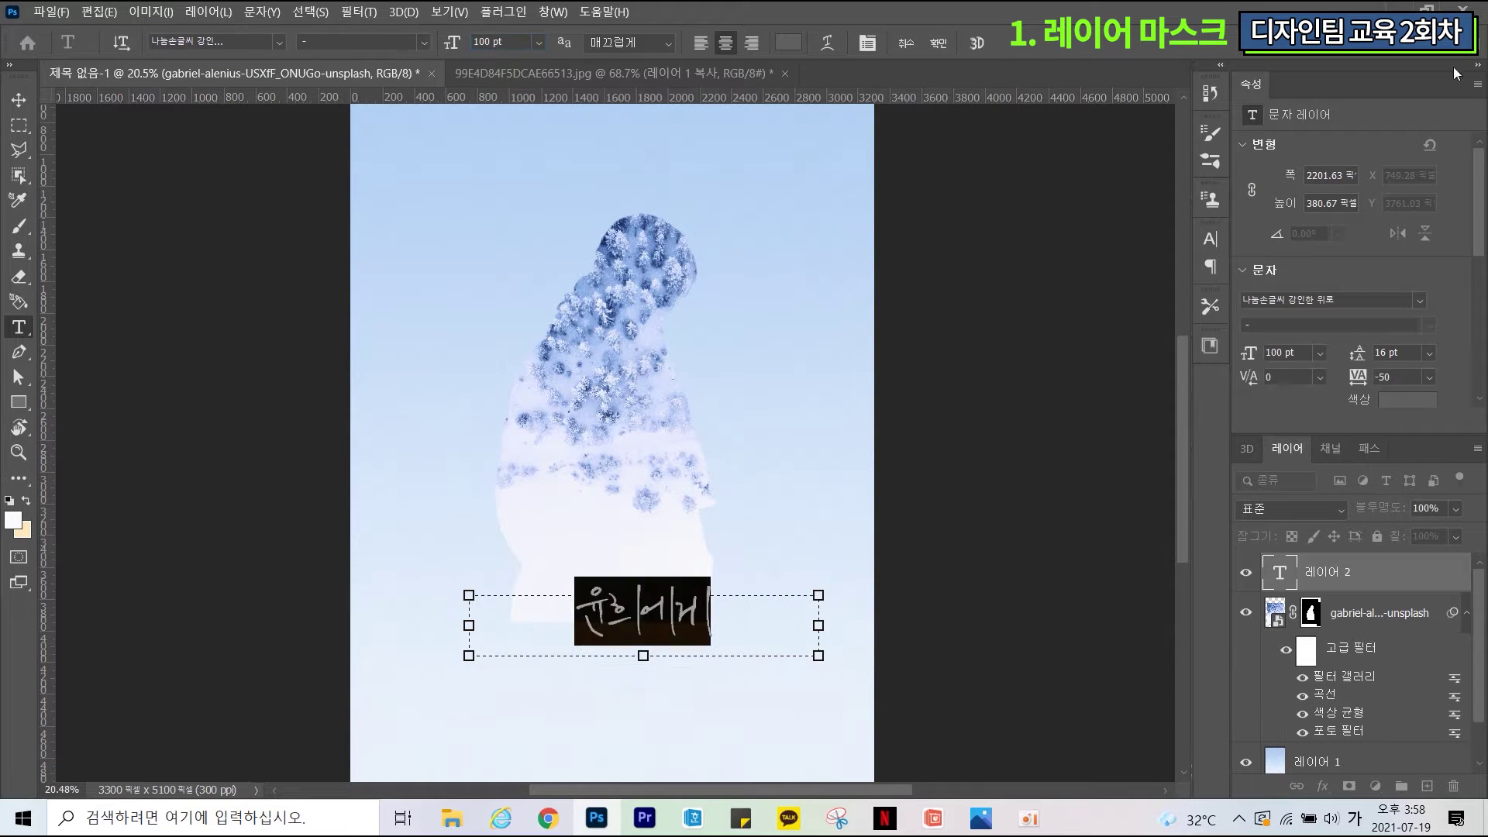
# Step: Set the title's text color to black, 000000
pyautogui.click(790, 44)
pyautogui.write('000000')
pyautogui.press('Return')
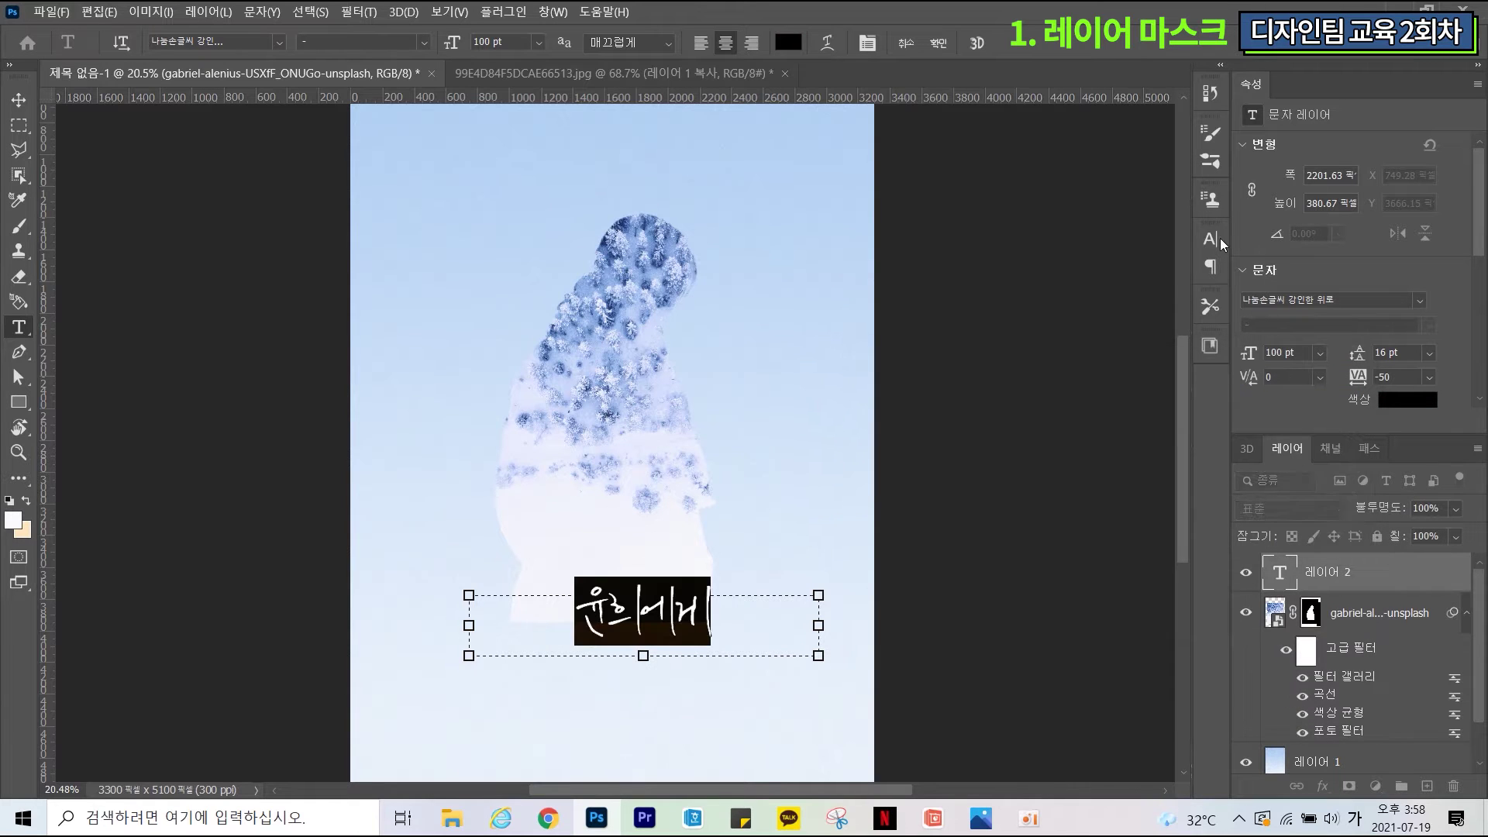
# Step: Set the title's tracking to 25 and center the title horizontally on the canvas
pyautogui.click(1210, 239)
pyautogui.click(1178, 314)
pyautogui.click(1163, 500)
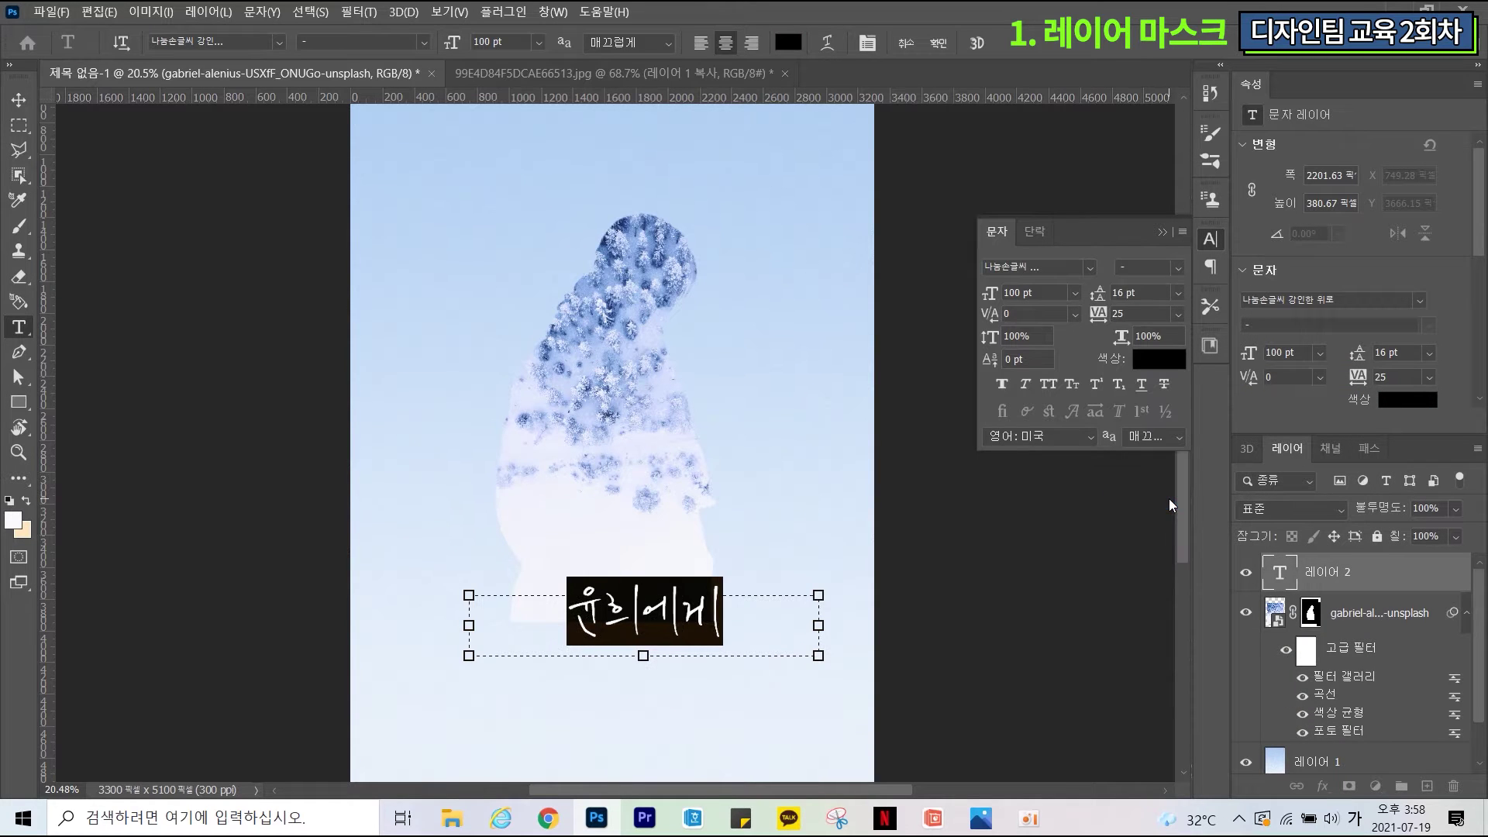
pyautogui.click(18, 96)
pyautogui.moveTo(712, 614); pyautogui.dragTo(681, 622)
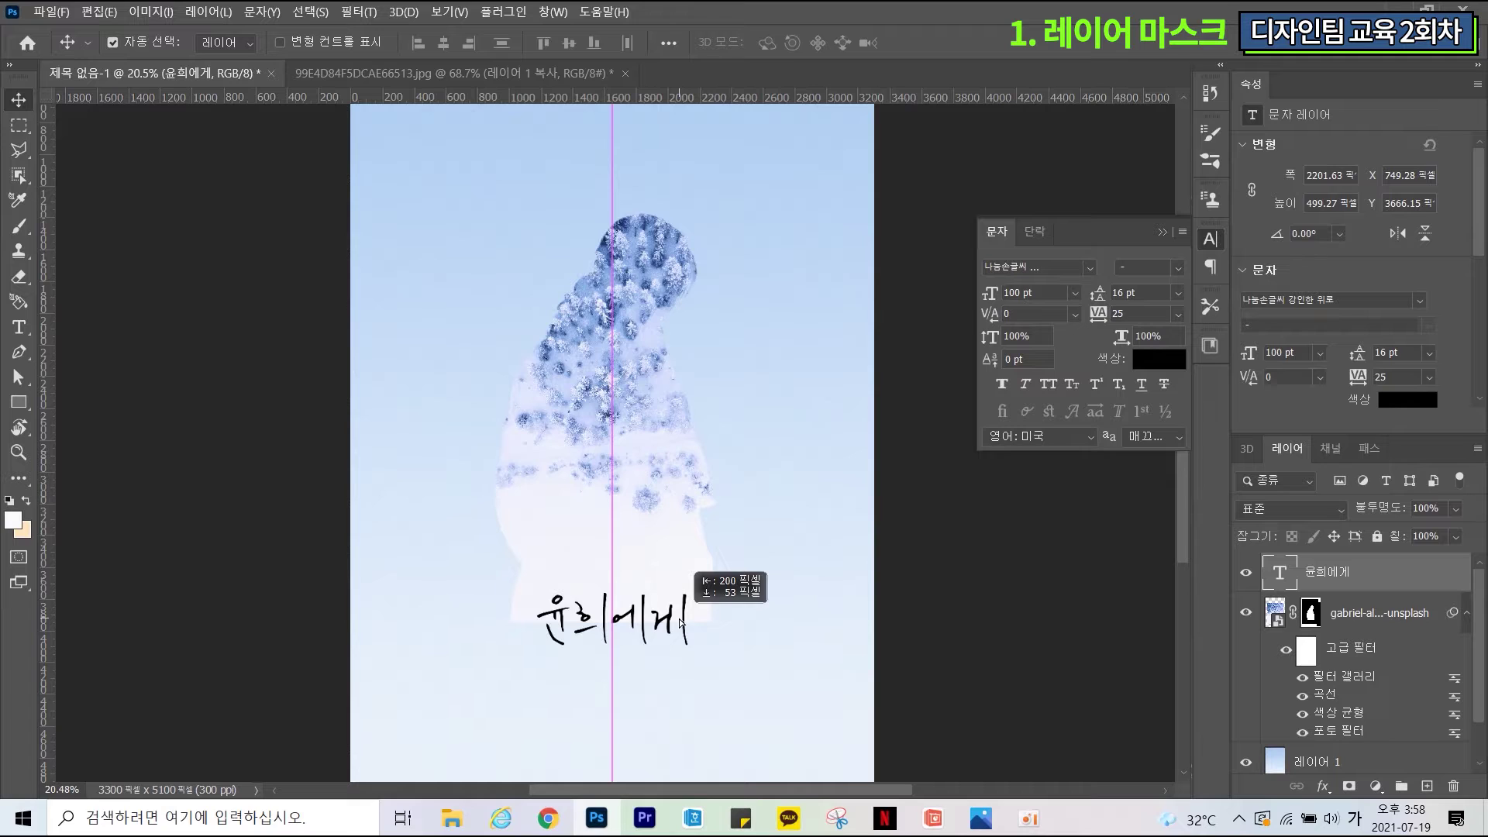
# Step: Duplicate the title directly below itself and set the copy's font size to 20 pt
pyautogui.moveTo(643, 671); pyautogui.dragTo(645, 732)
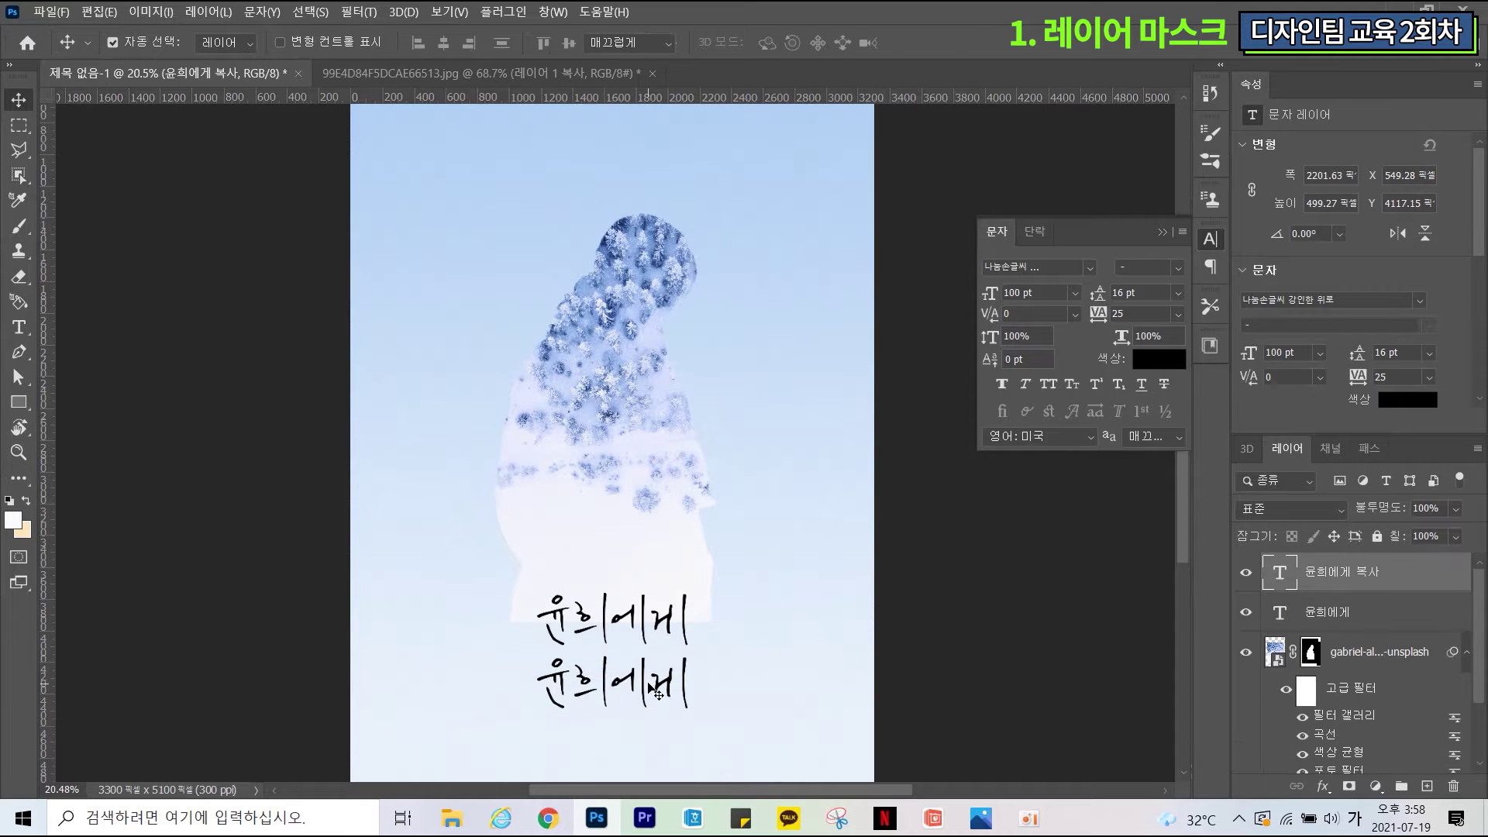
pyautogui.doubleClick(648, 681)
pyautogui.write('20')
pyautogui.press('Return')
pyautogui.click(733, 820)
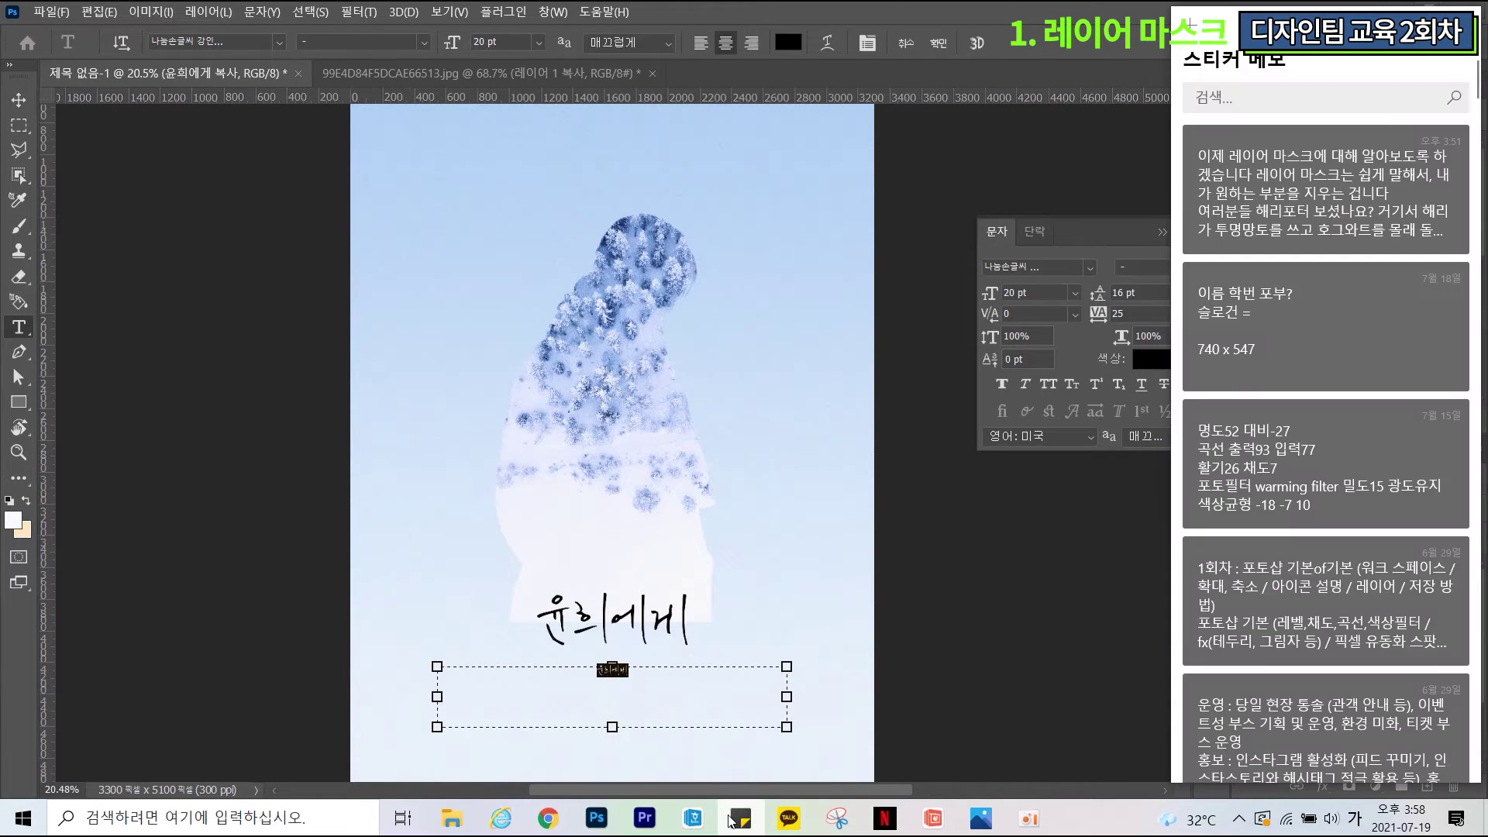
pyautogui.click(1469, 8)
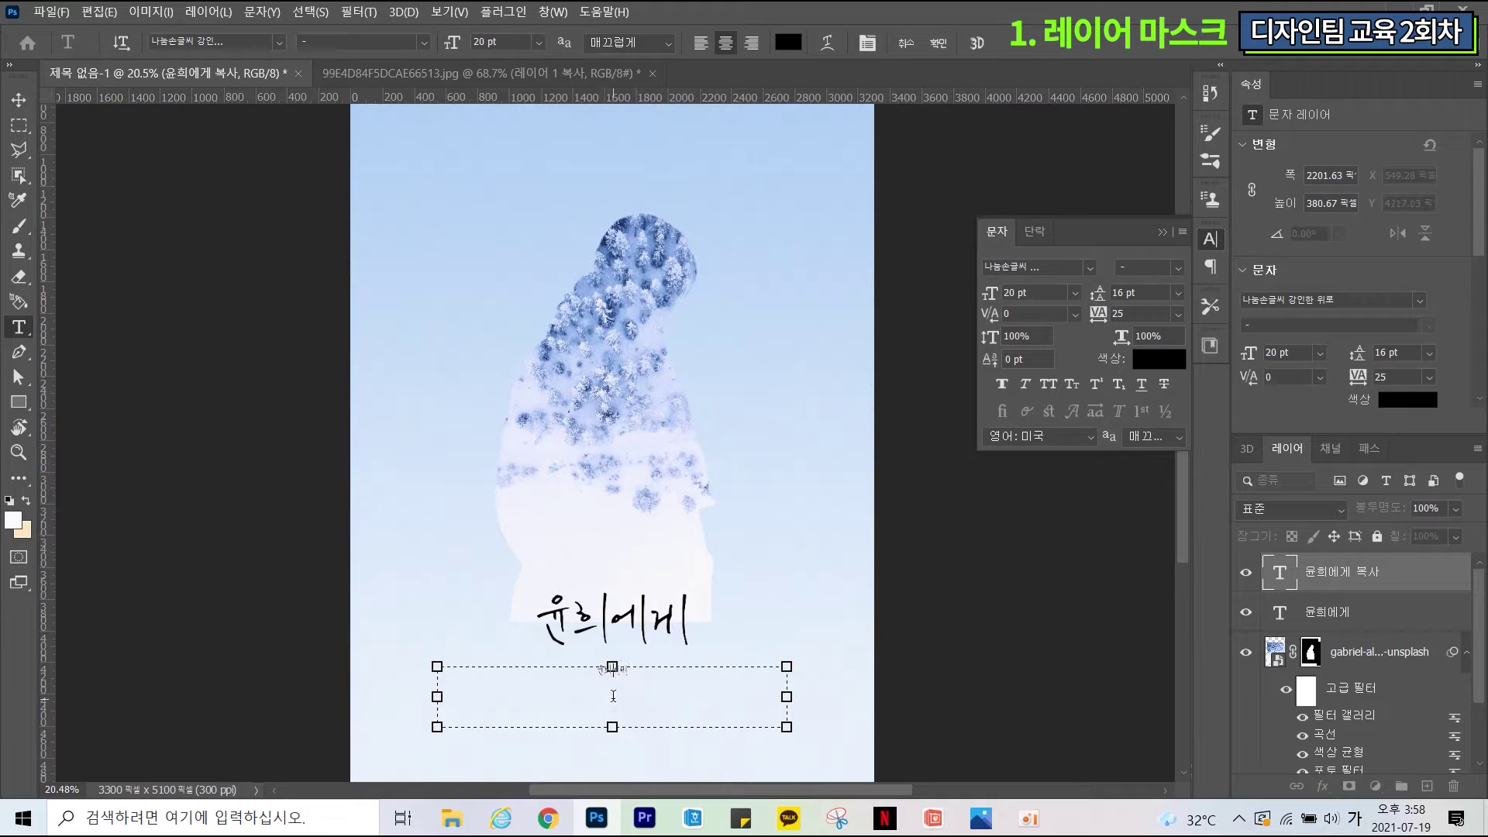
# Step: Replace the copied text with the quoted tagline "나도 네 꿈을 꿔", checking the wording in the poster image 99E4D84F5DCAE66513 on the desktop
pyautogui.scroll(4, 625, 656)
pyautogui.hotkey('alt', 'space')
pyautogui.press('Escape')
pyautogui.click(452, 820)
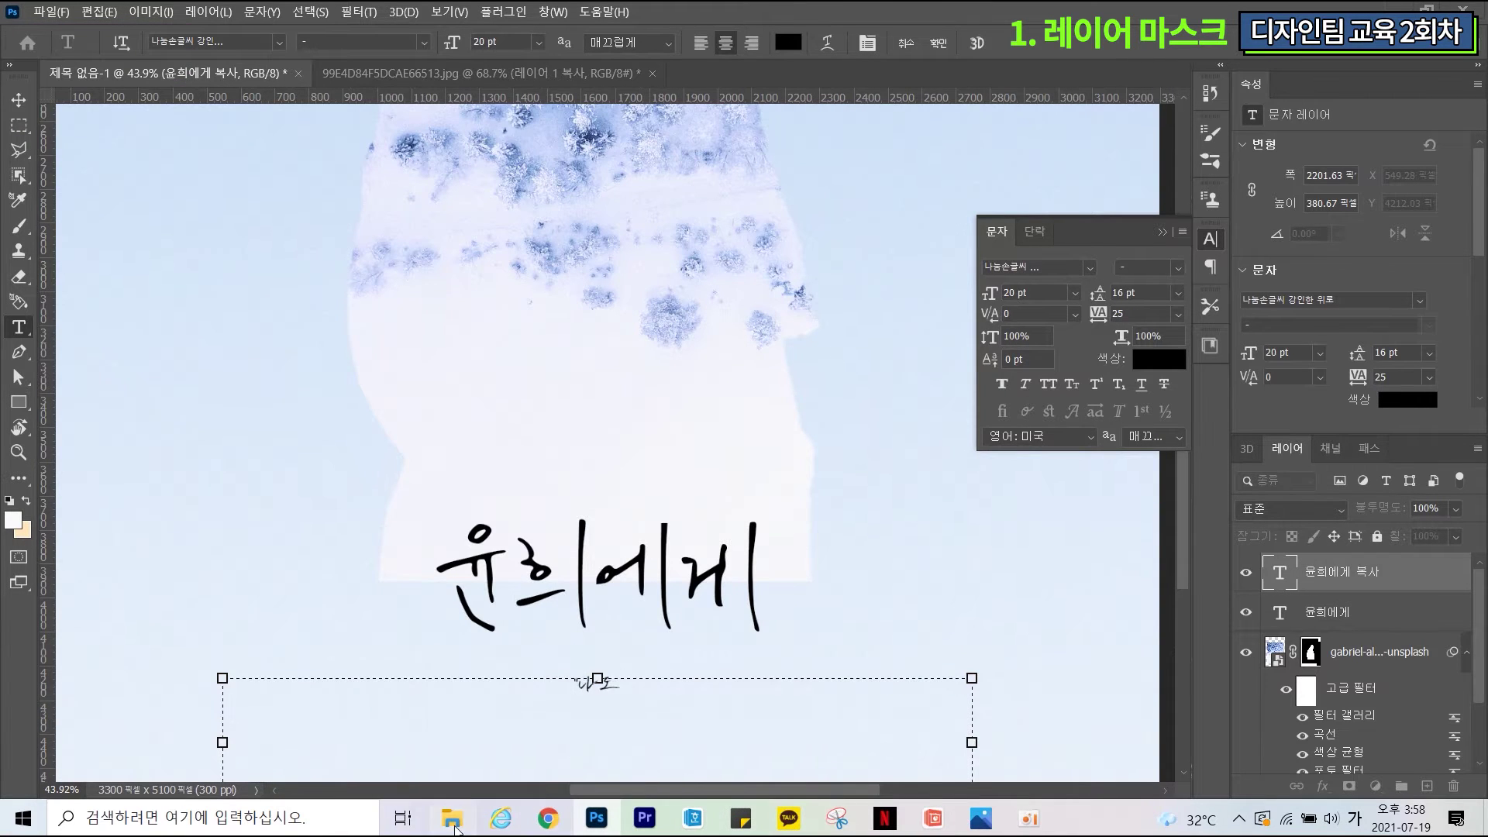
pyautogui.click(359, 222)
pyautogui.click(475, 456)
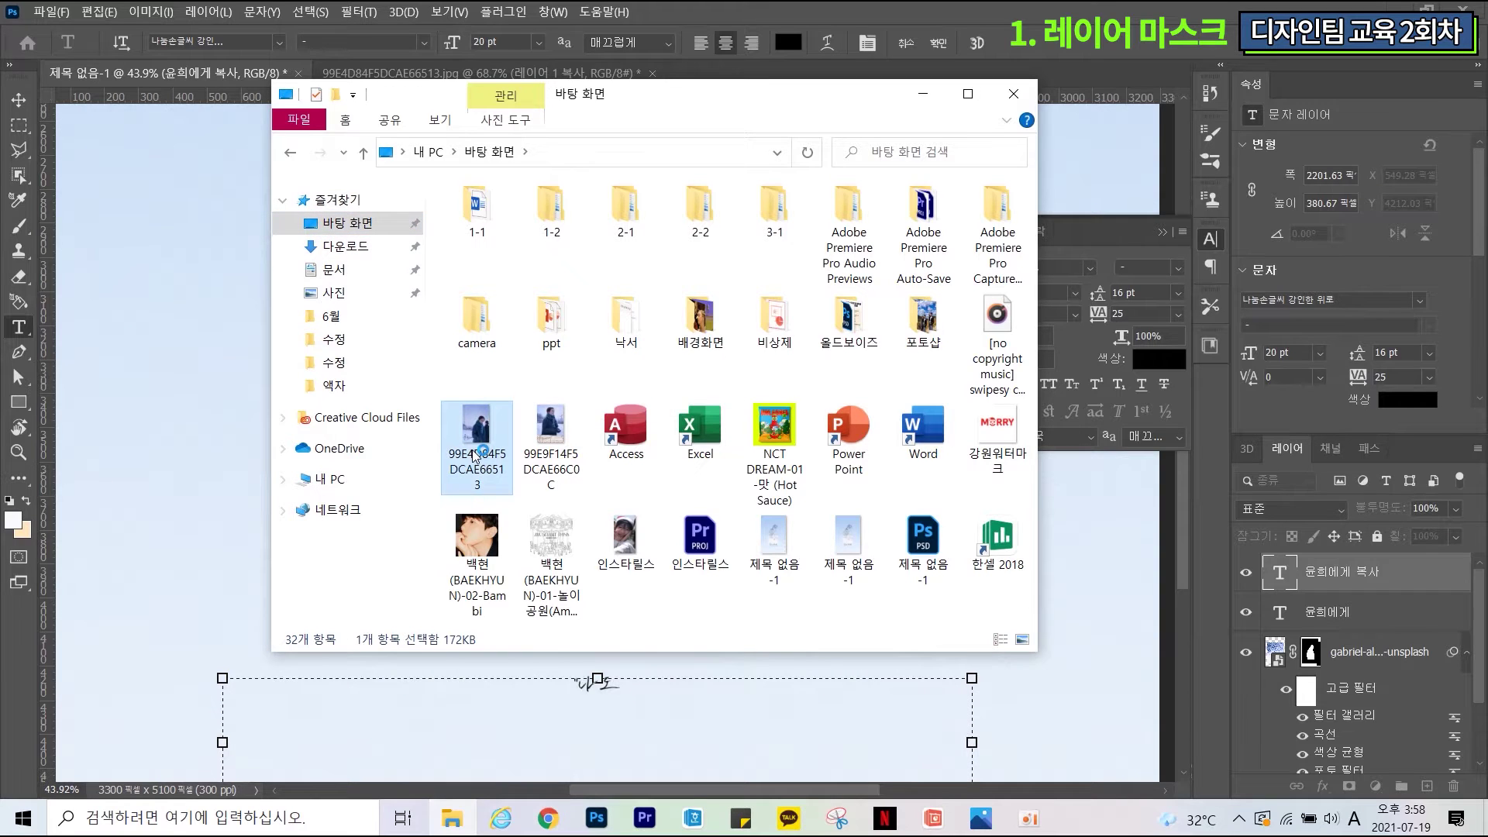
pyautogui.hotkey('alt', 'F4')
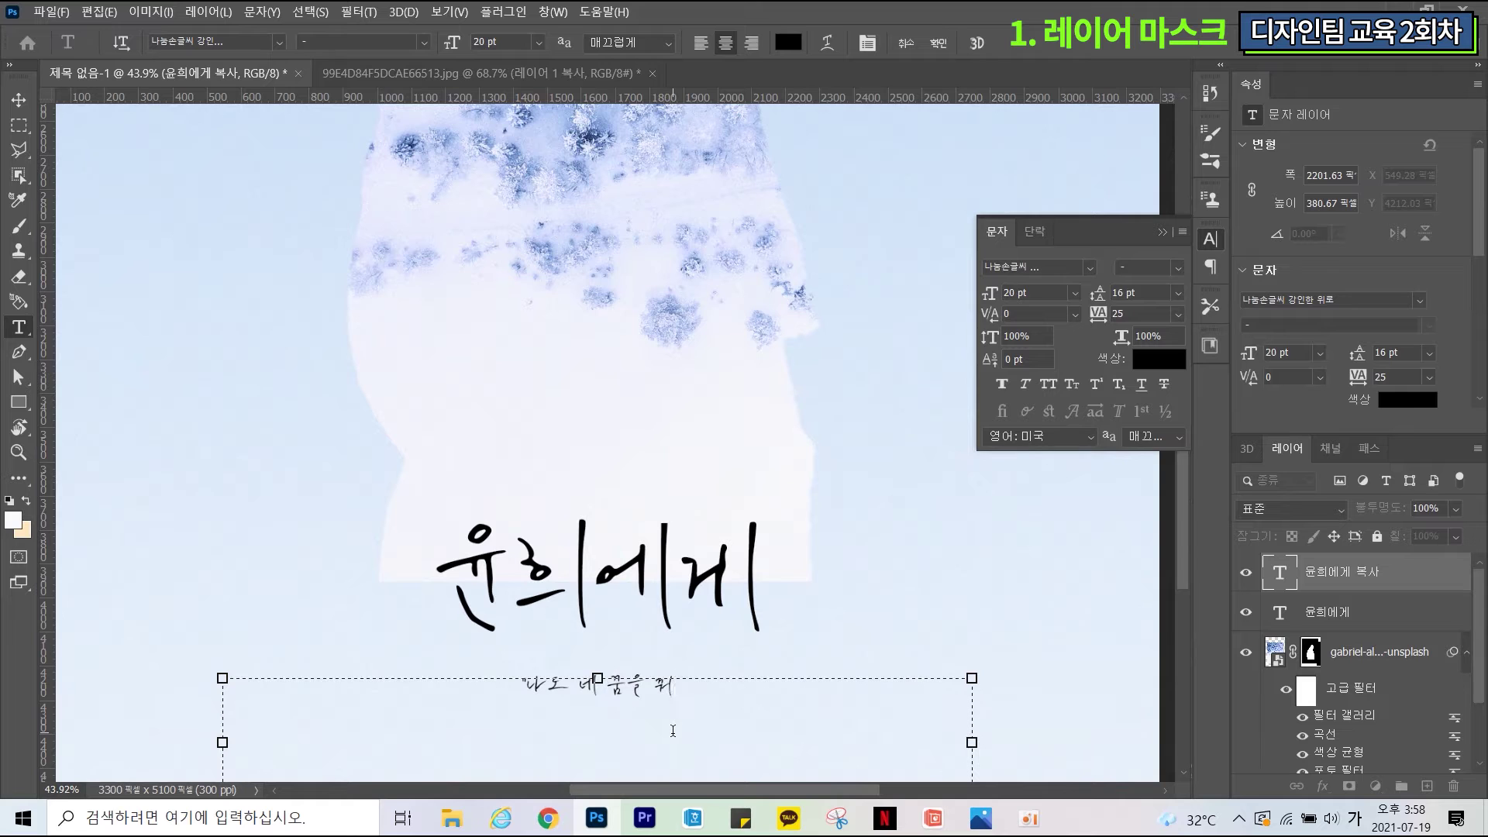
# Step: Move the tagline up close beneath the title, to about Y 4104 px
pyautogui.click(25, 100)
pyautogui.scroll(-3, 651, 612)
pyautogui.moveTo(655, 621); pyautogui.dragTo(655, 599)
pyautogui.scroll(-3, 833, 587)
pyautogui.scroll(-1, 834, 587)
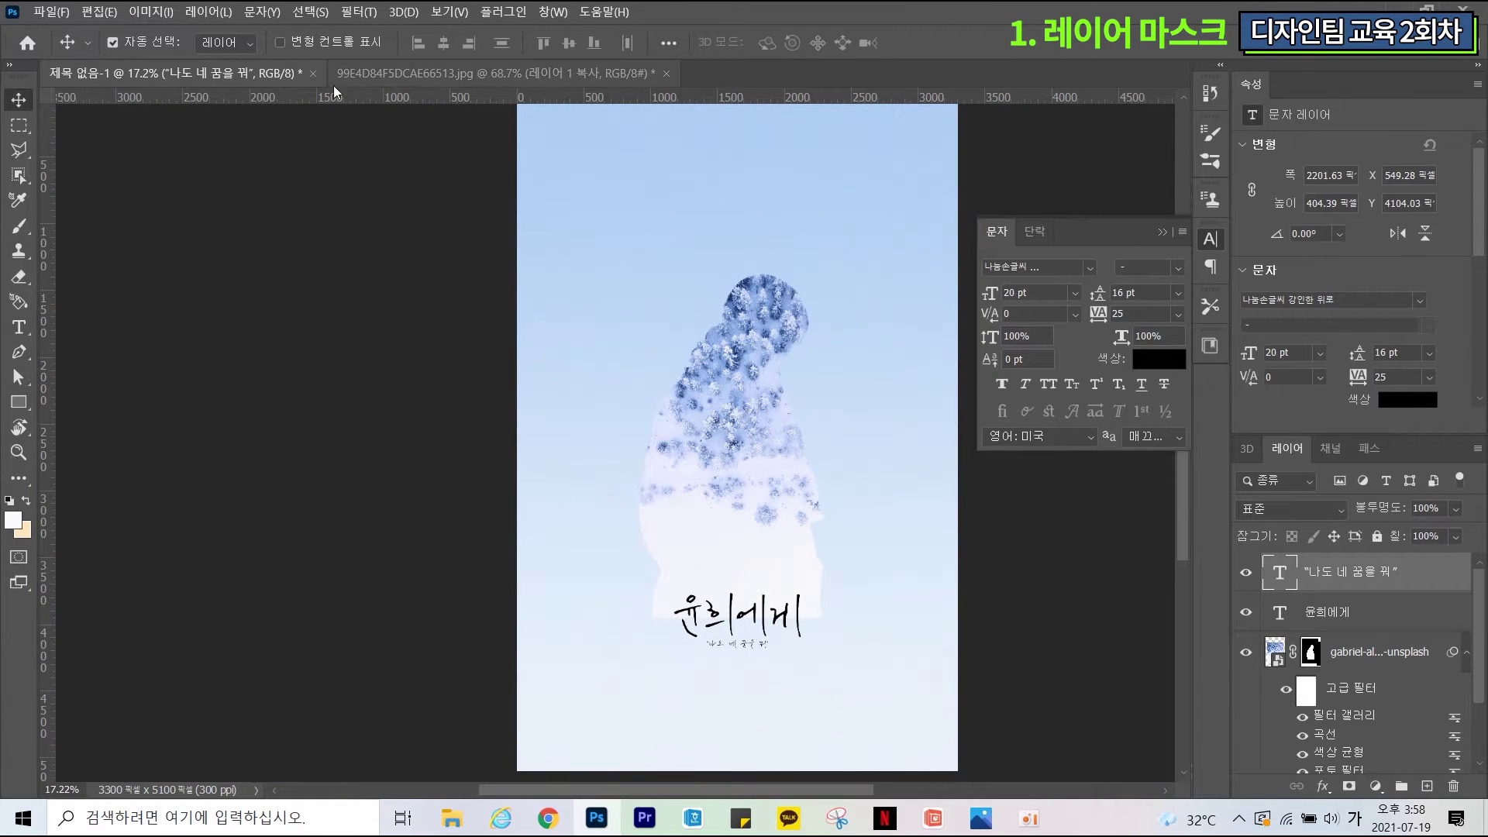
# Step: Draw a paragraph text box about 2990 px wide and 520 px high below the tagline, with the font size at 25 pt
pyautogui.click(469, 75)
pyautogui.click(171, 73)
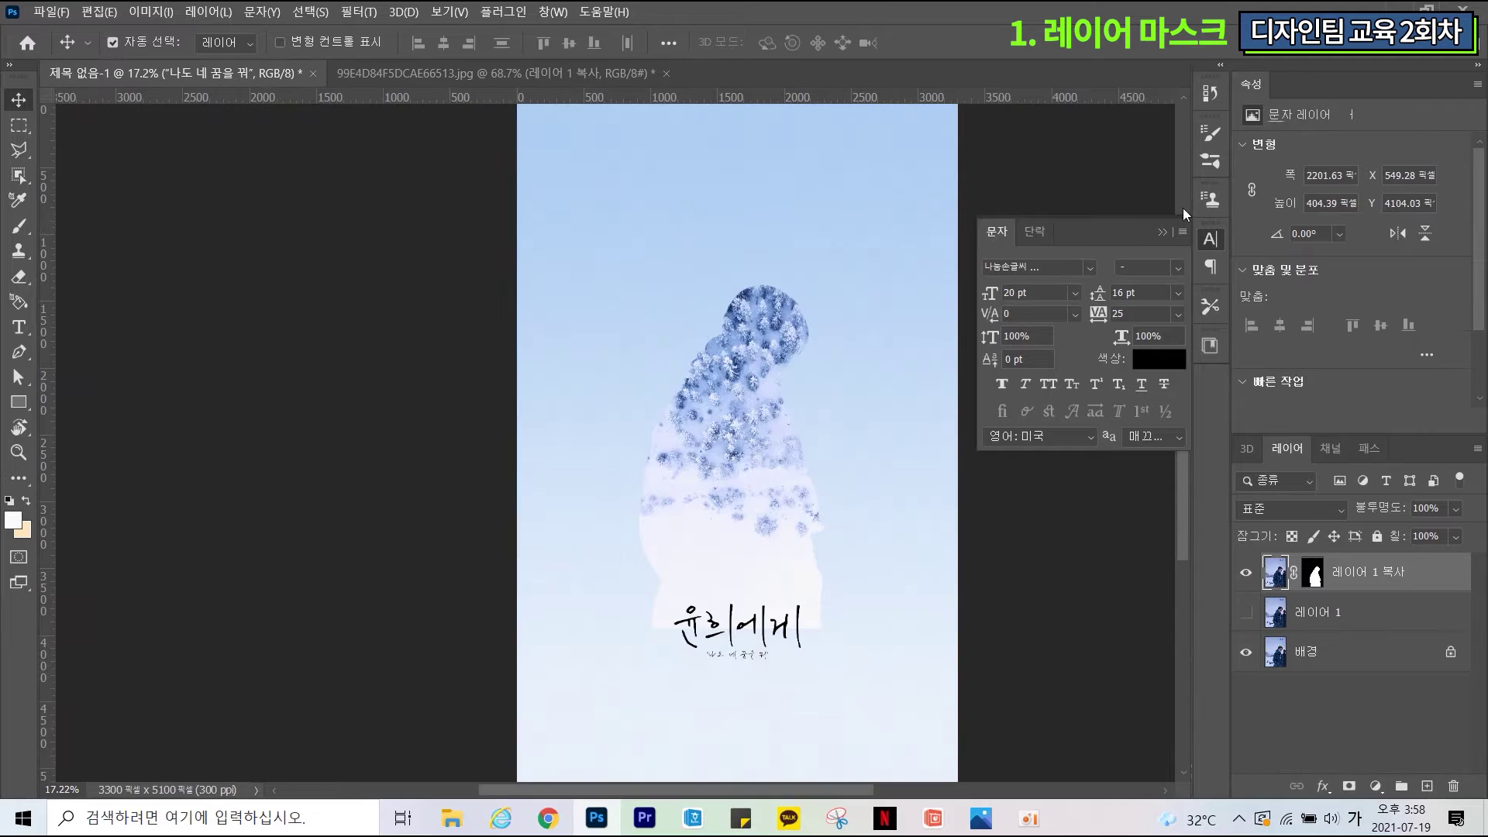
pyautogui.scroll(-1, 1030, 386)
pyautogui.scroll(2, 450, 686)
pyautogui.scroll(-1, 450, 686)
pyautogui.click(20, 328)
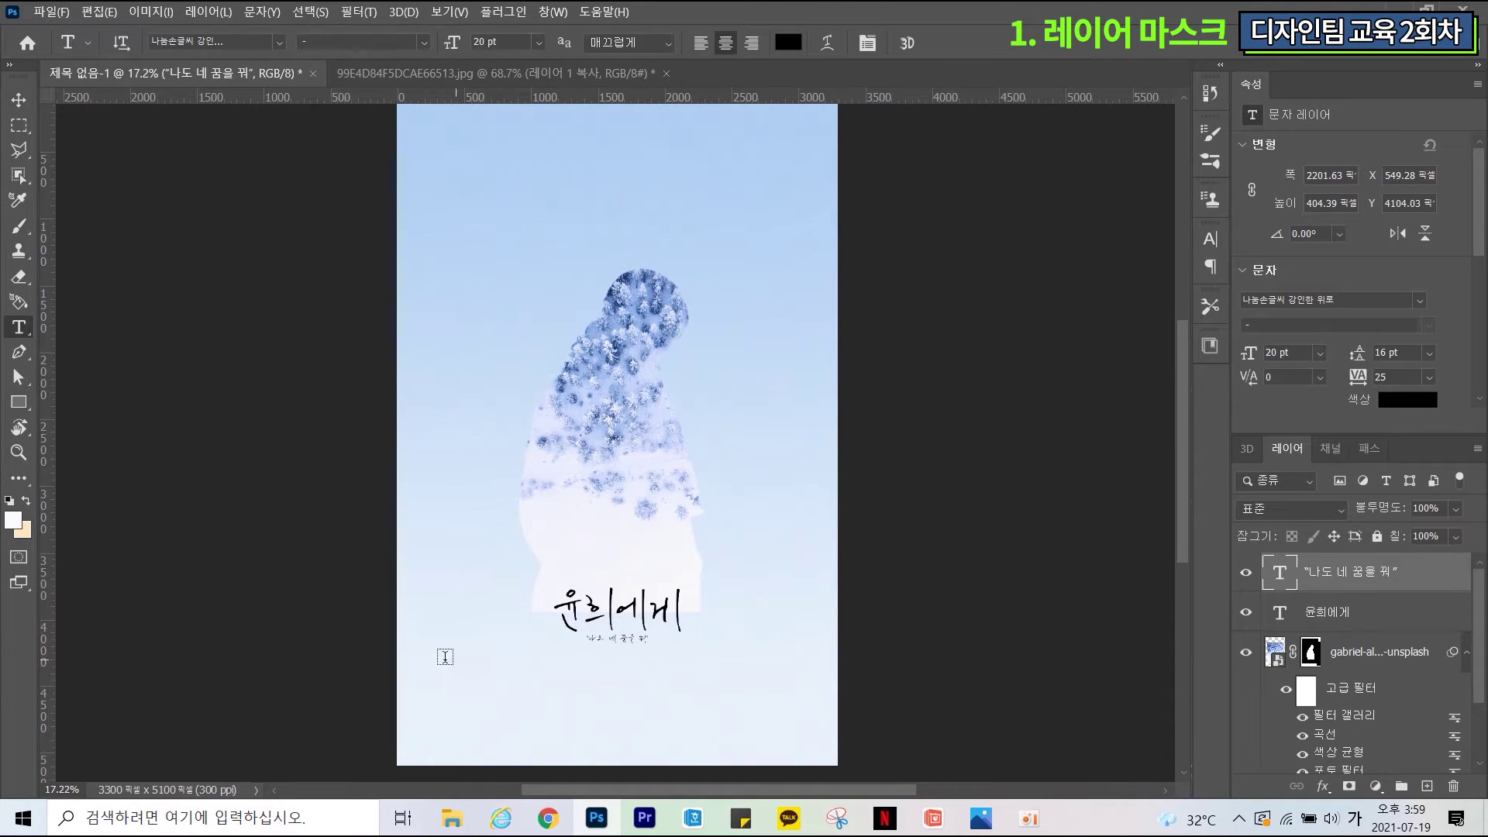
pyautogui.moveTo(420, 661); pyautogui.dragTo(819, 730)
pyautogui.click(506, 44)
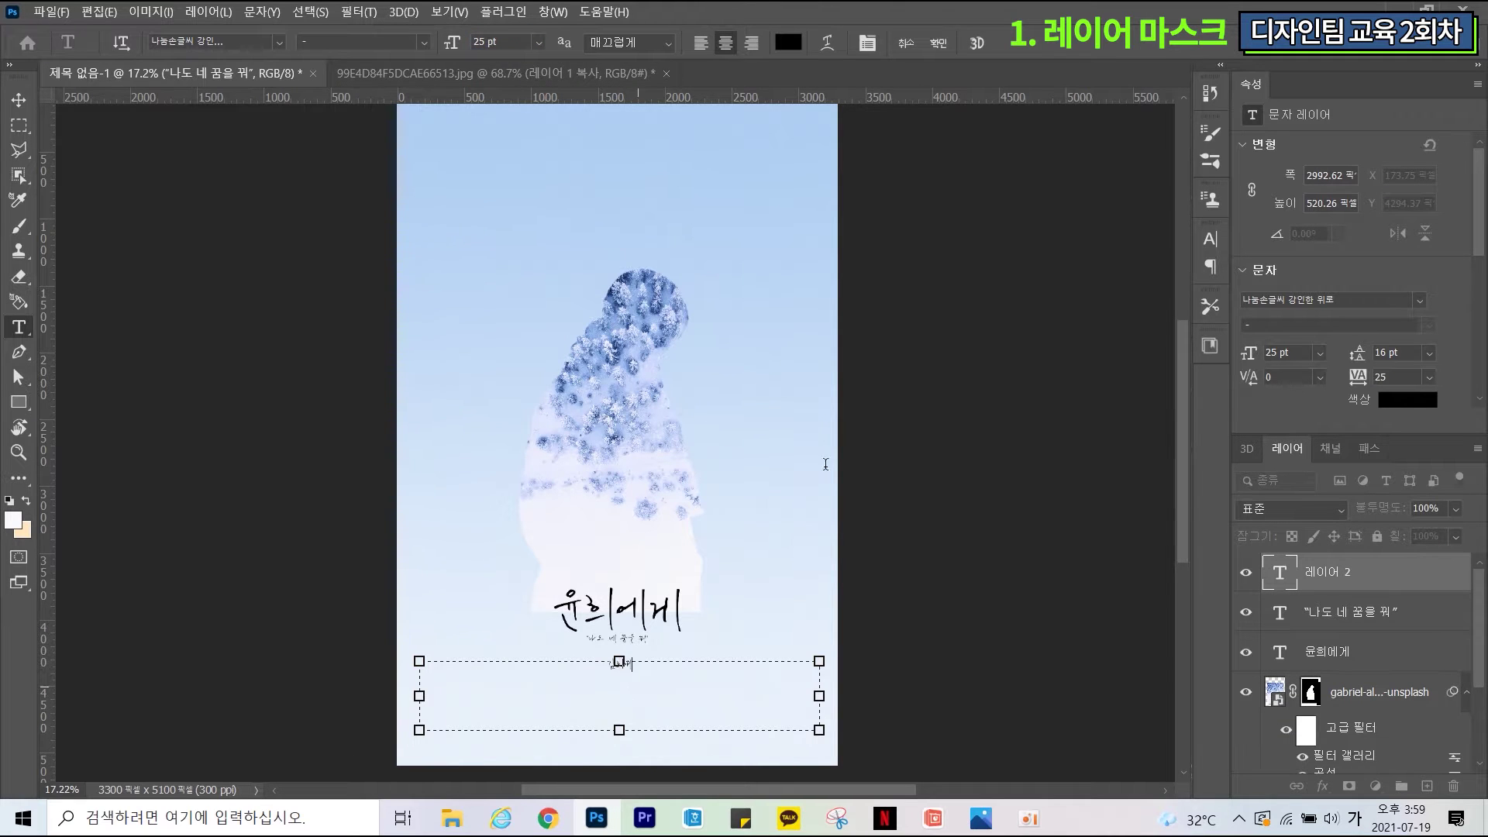
# Step: Enter the four cast names on one line in the new text box, checking them against the poster image 99E4D84F5DCAE66513
pyautogui.click(349, 73)
pyautogui.click(225, 78)
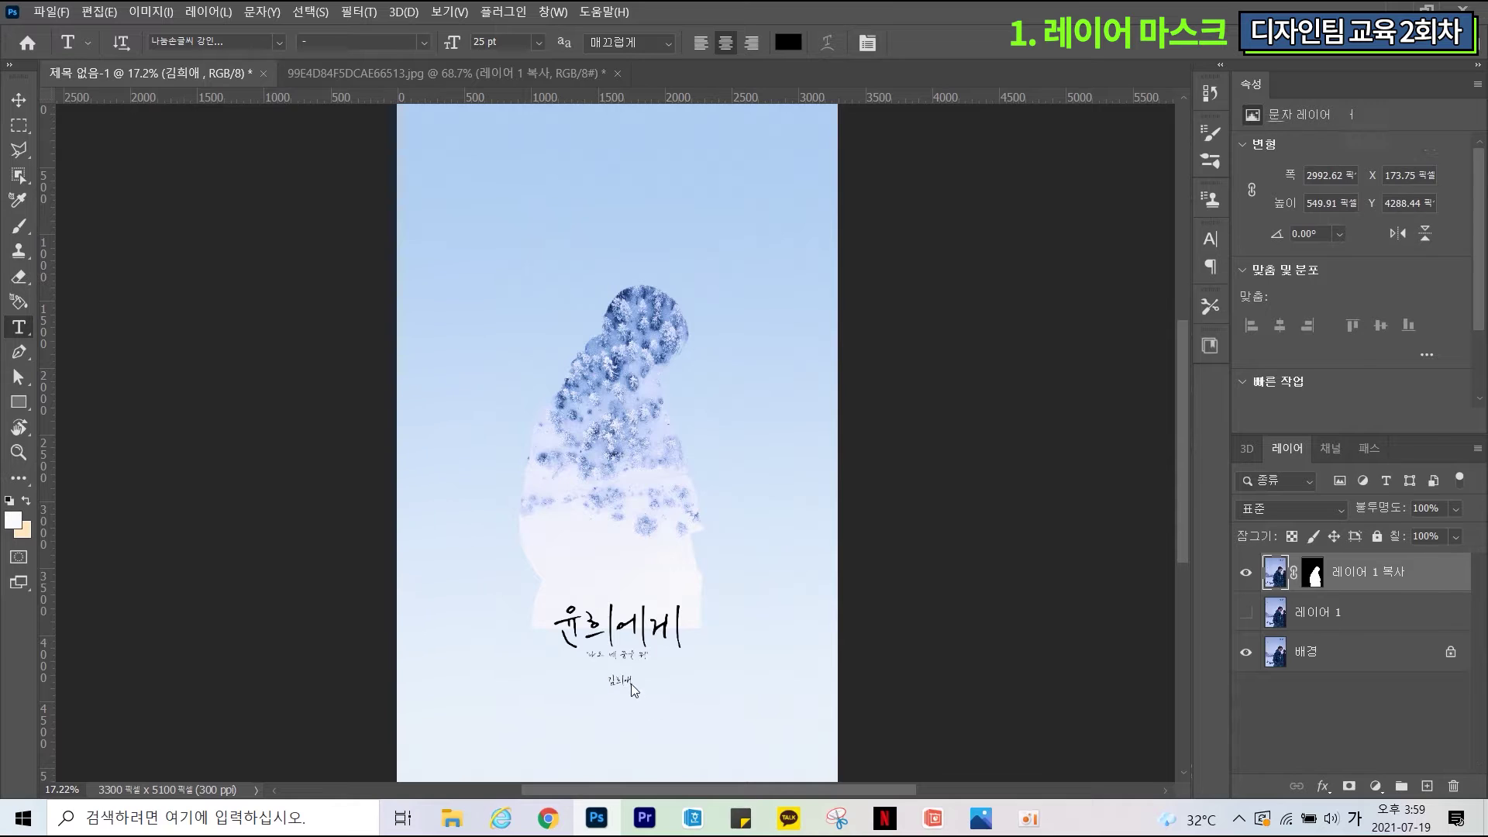
pyautogui.write('성유빈')
pyautogui.click(518, 74)
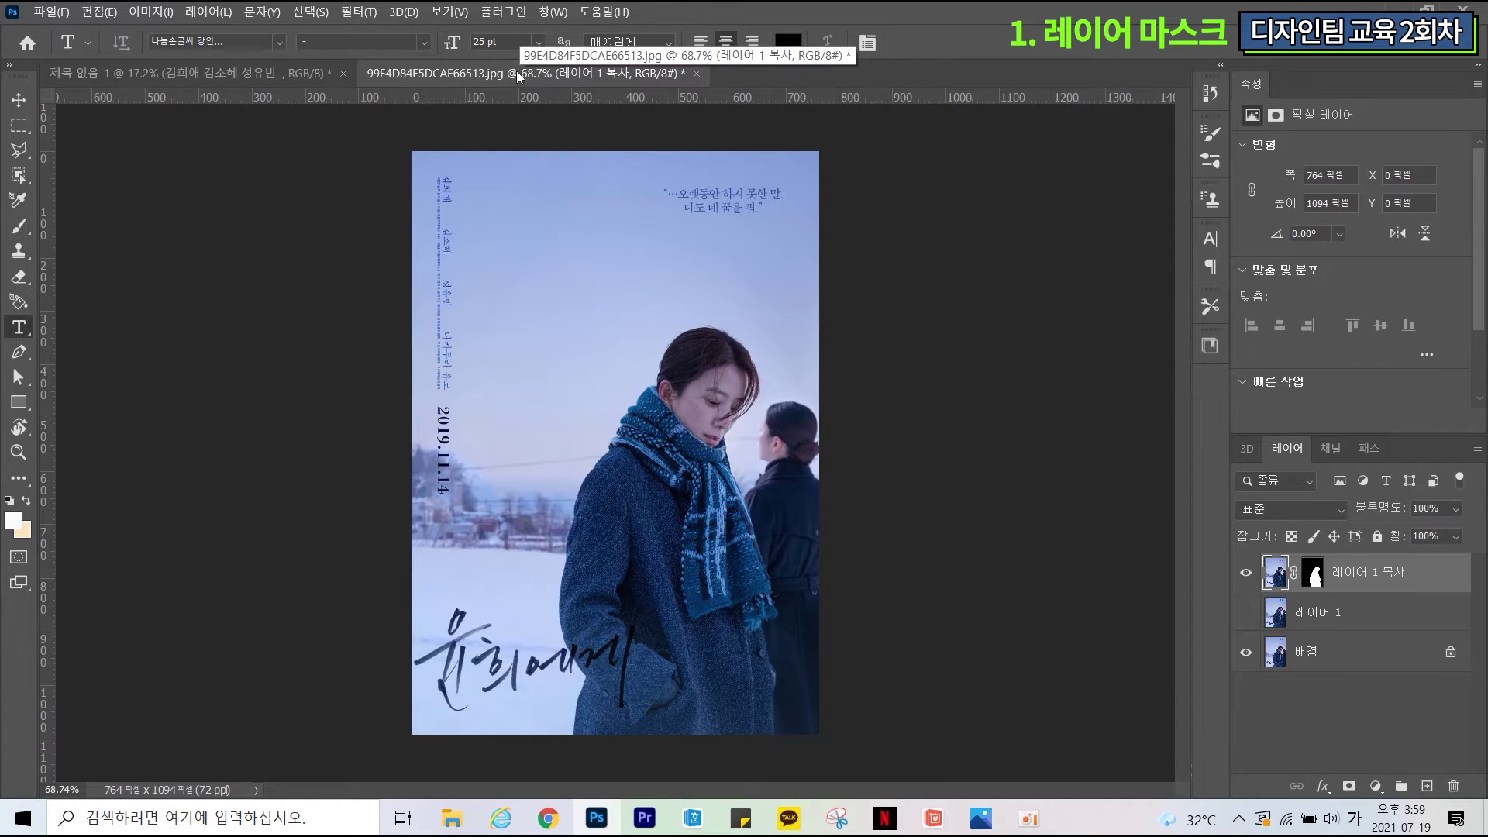
pyautogui.hotkey('ctrl', 'Tab')
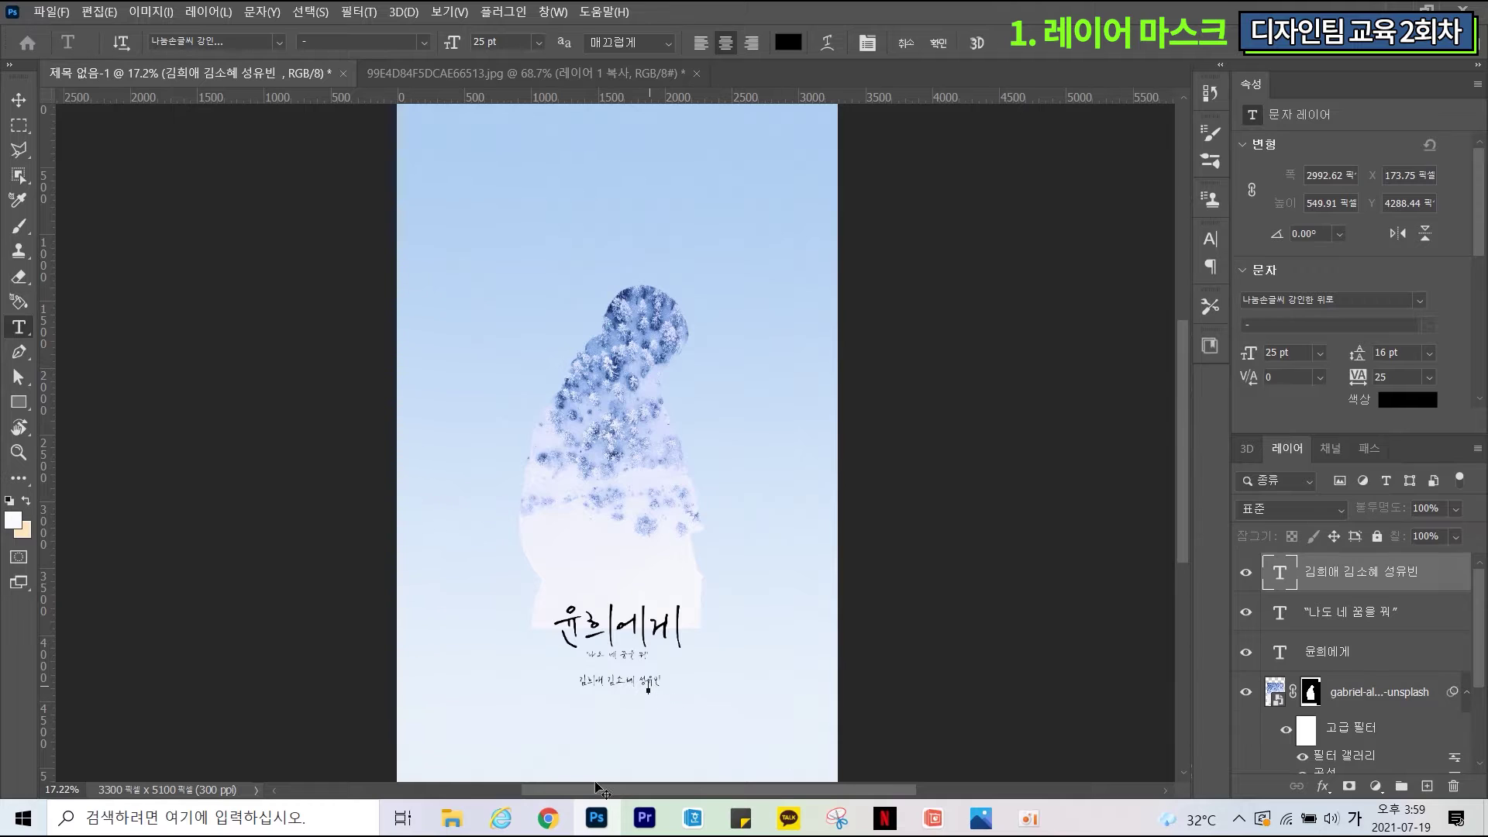
pyautogui.click(648, 686)
pyautogui.press('v')
pyautogui.click(673, 688)
pyautogui.doubleClick(673, 689)
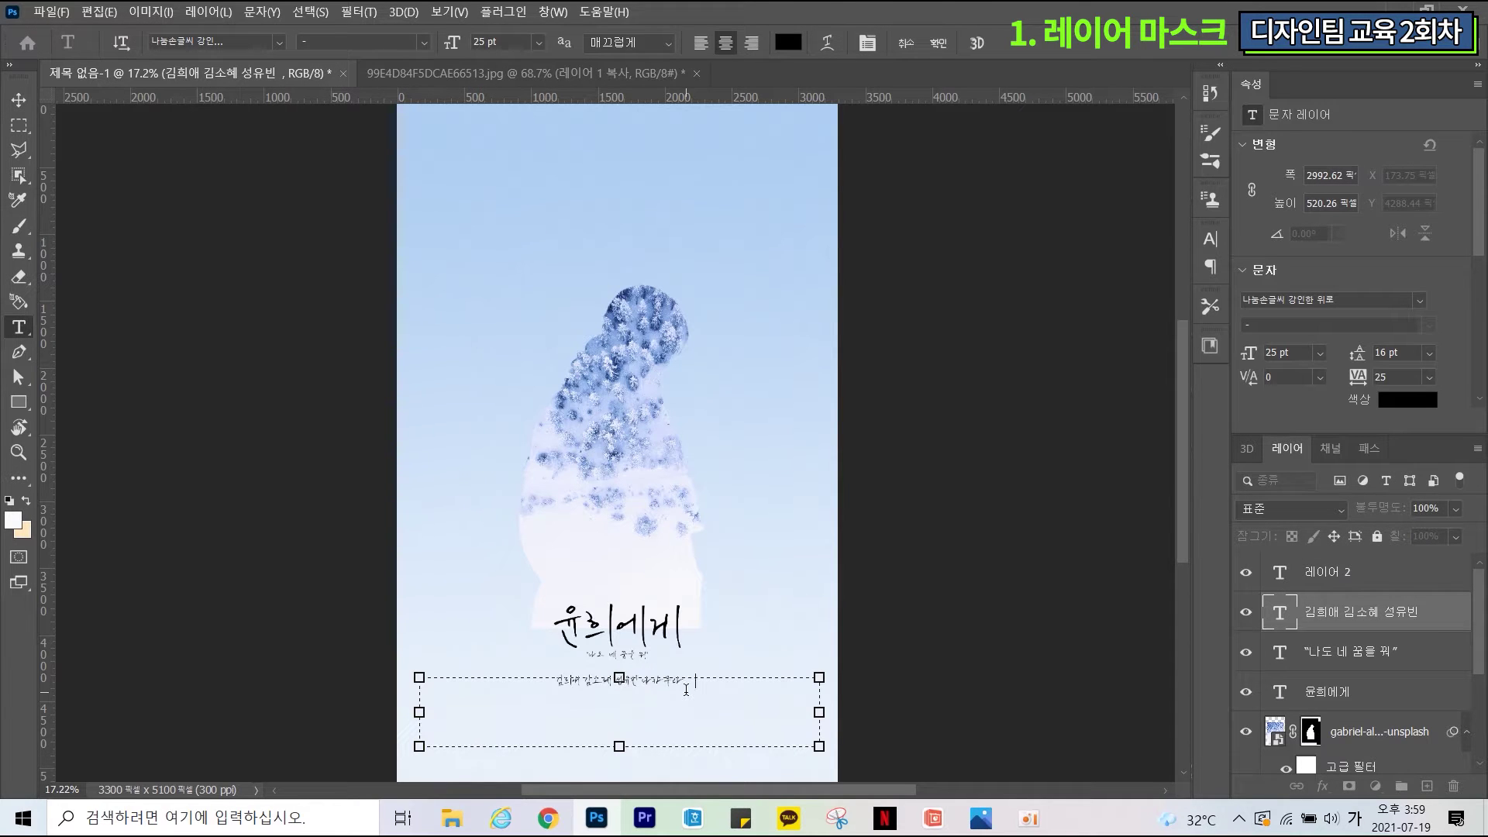
# Step: Change the font of the whole cast line to 조선신명조
pyautogui.scroll(2, 686, 689)
pyautogui.moveTo(401, 687); pyautogui.dragTo(713, 687)
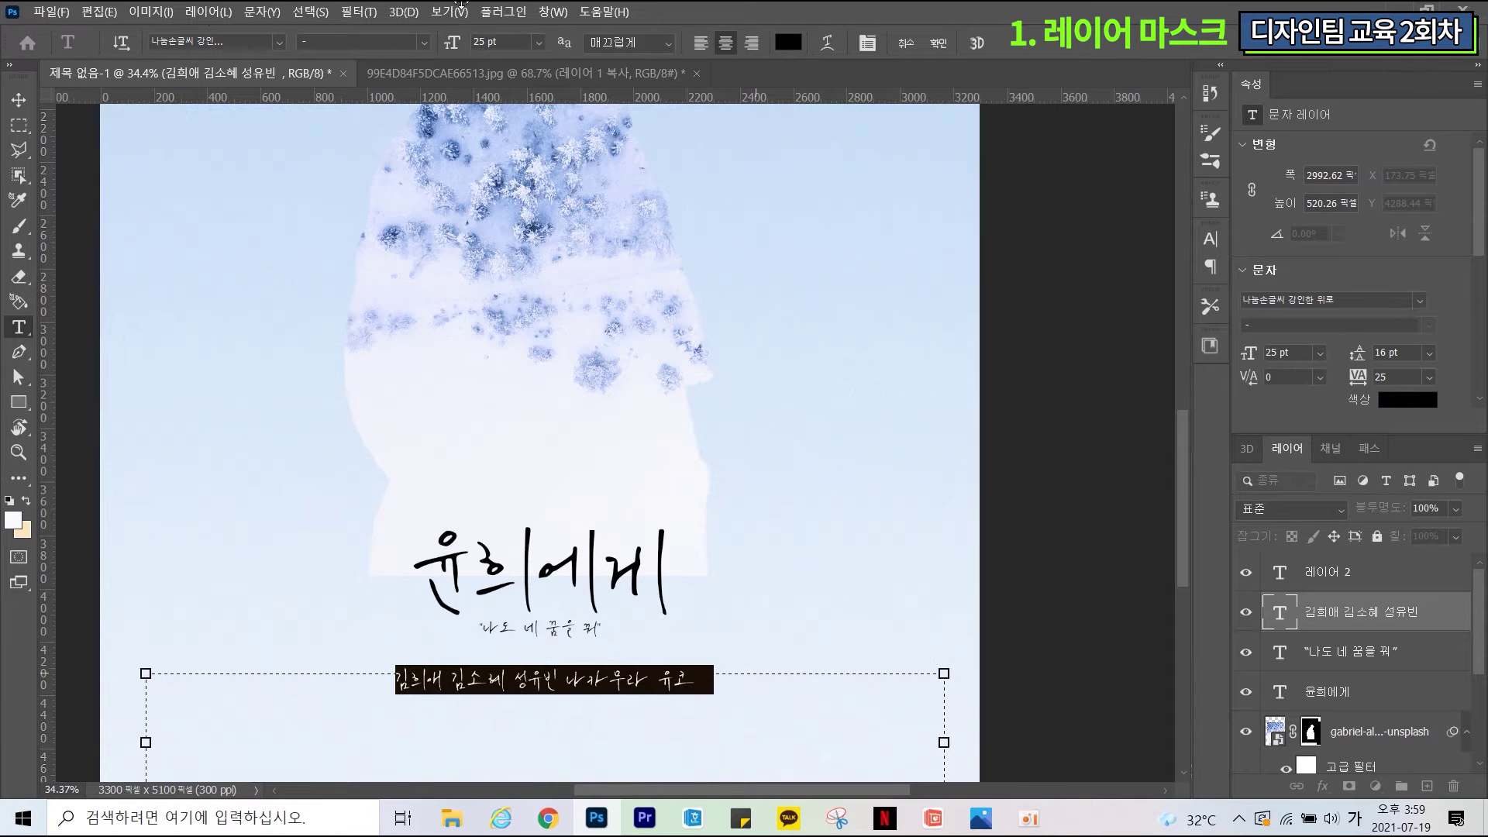
pyautogui.click(278, 42)
pyautogui.click(232, 120)
pyautogui.click(766, 691)
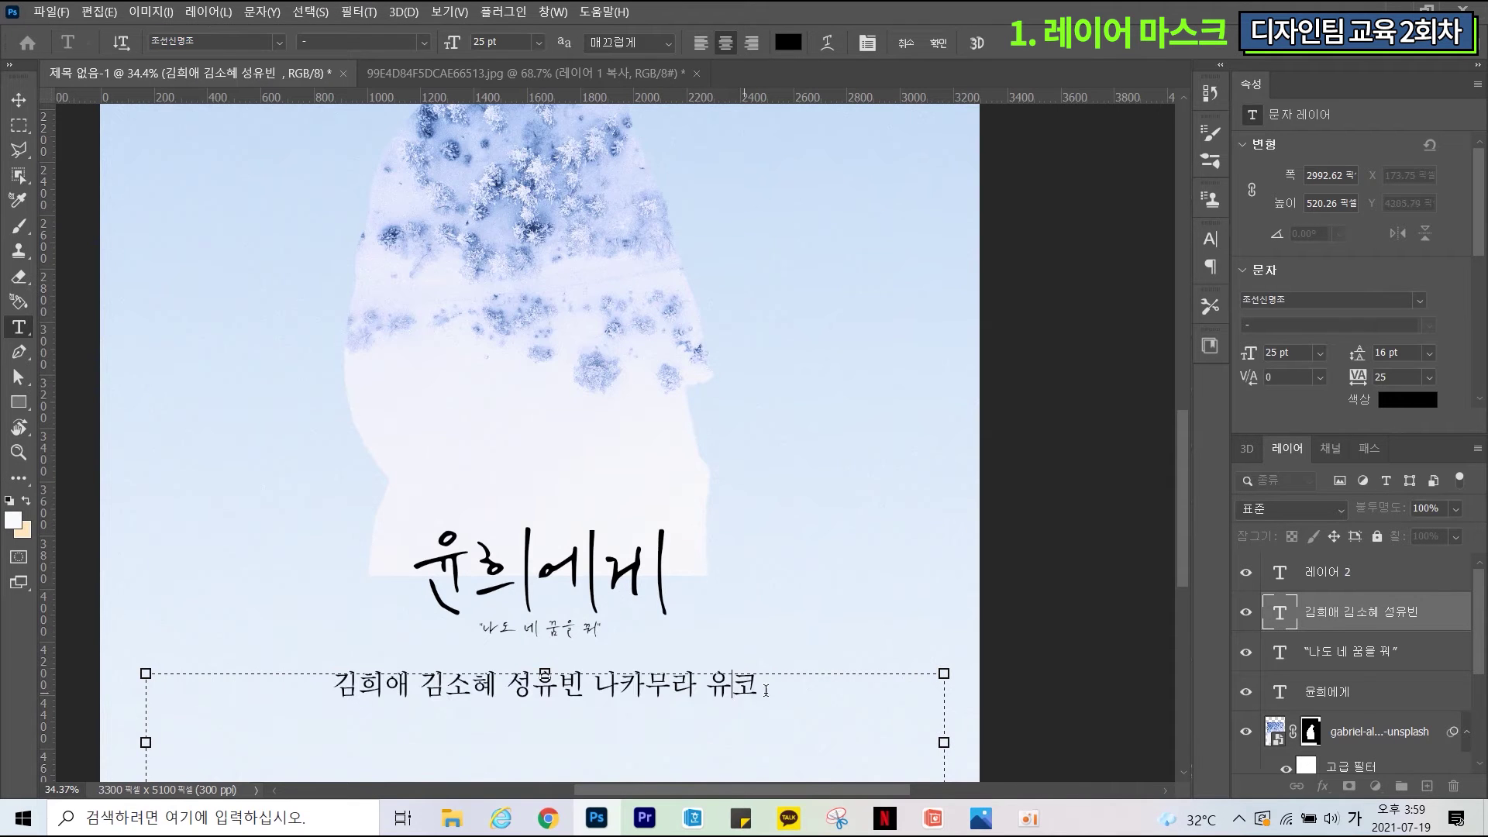
# Step: Set the cast line's tracking to -25 and its text color to dark gray
pyautogui.hotkey('ctrl', 'a')
pyautogui.click(1210, 239)
pyautogui.click(1178, 314)
pyautogui.click(1140, 380)
pyautogui.click(1159, 359)
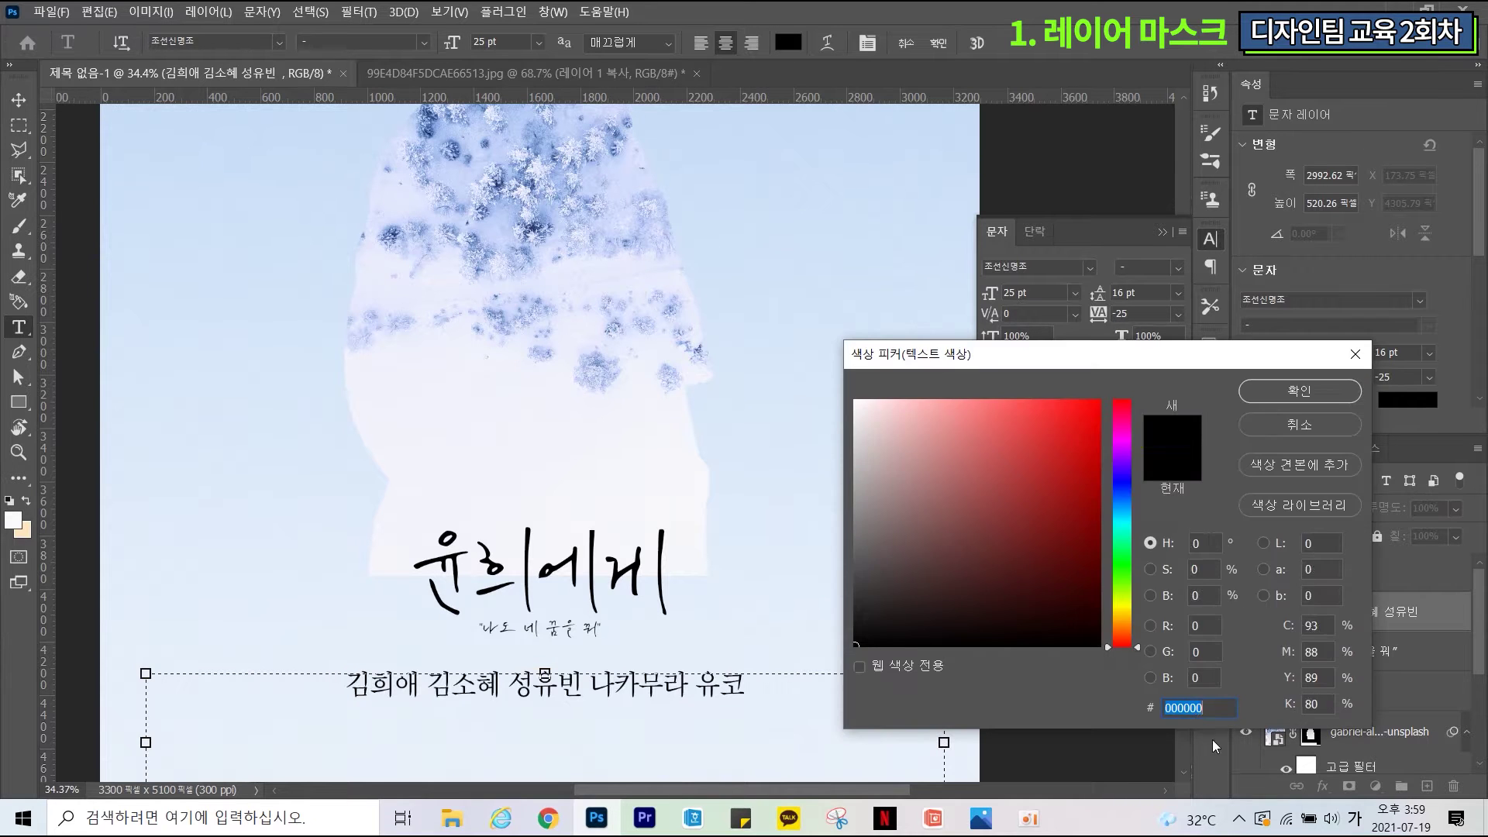
pyautogui.press('Escape')
pyautogui.click(668, 685)
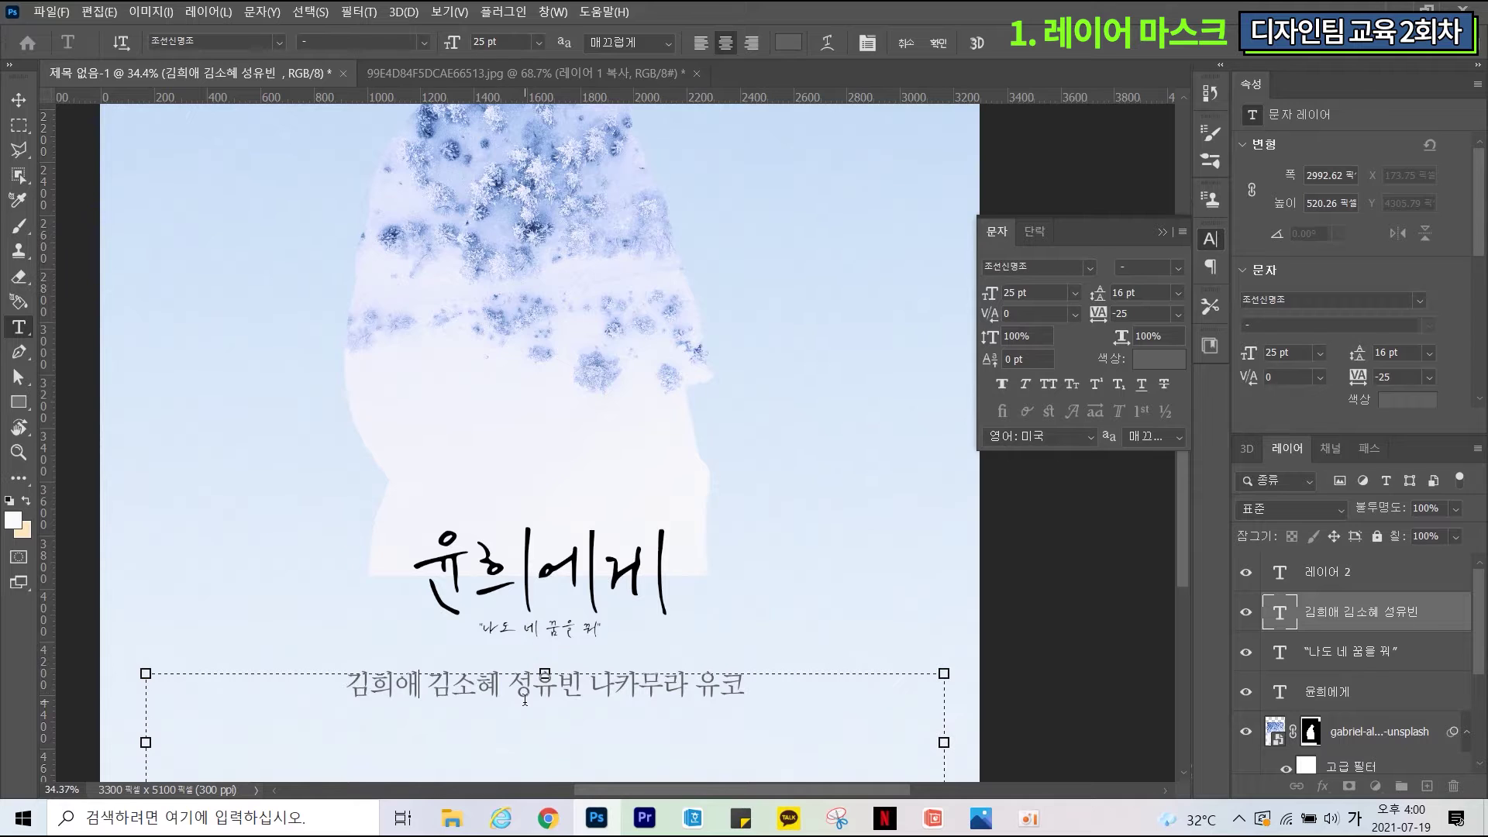
# Step: Insert wide runs of spaces between the four cast names so they spread across the text box
pyautogui.scroll(-3, 525, 700)
pyautogui.scroll(5, 525, 699)
pyautogui.hotkey('alt', 'space')
pyautogui.click(502, 618)
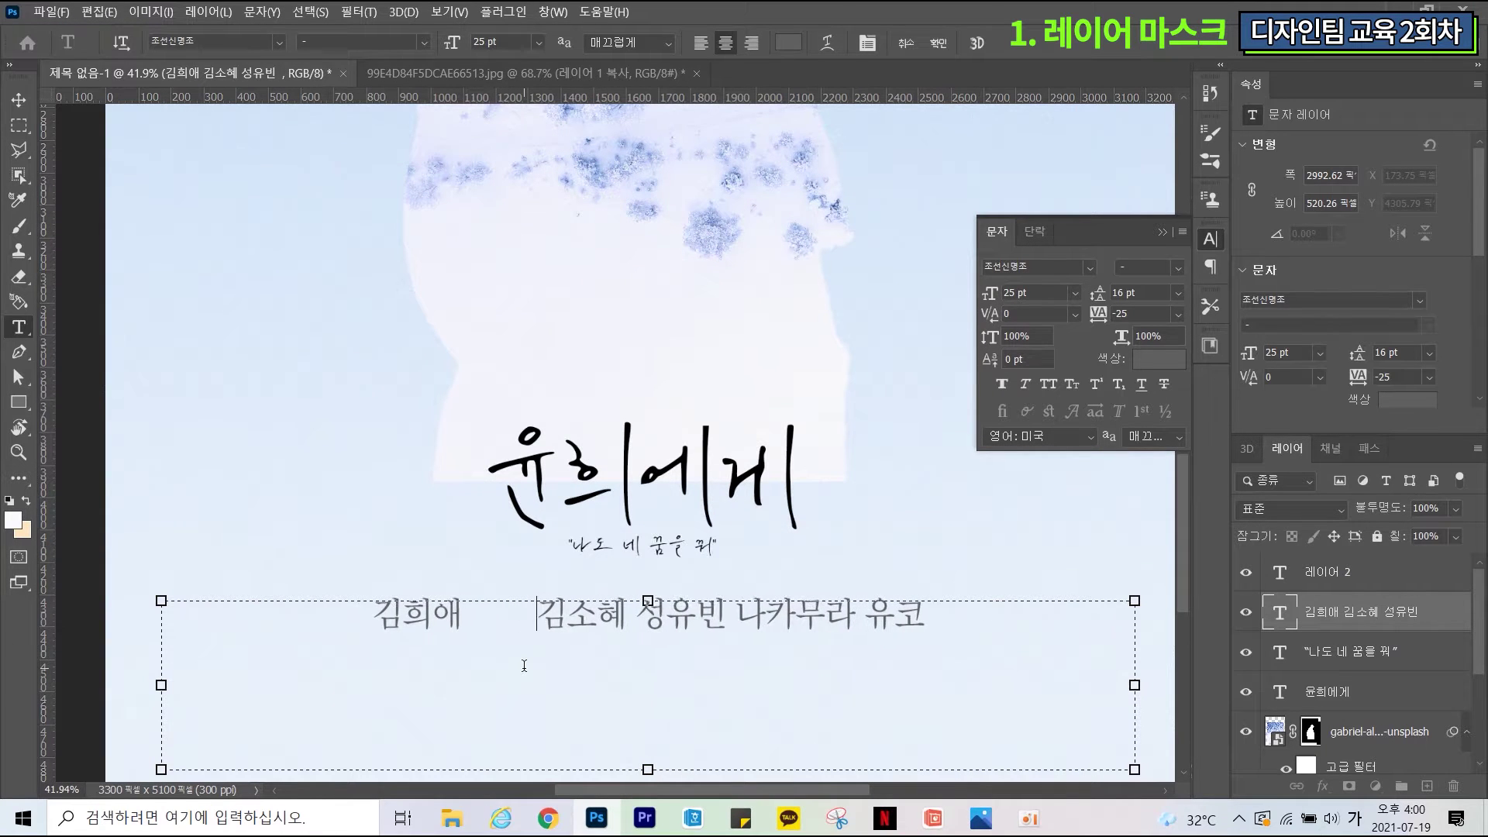
pyautogui.click(668, 632)
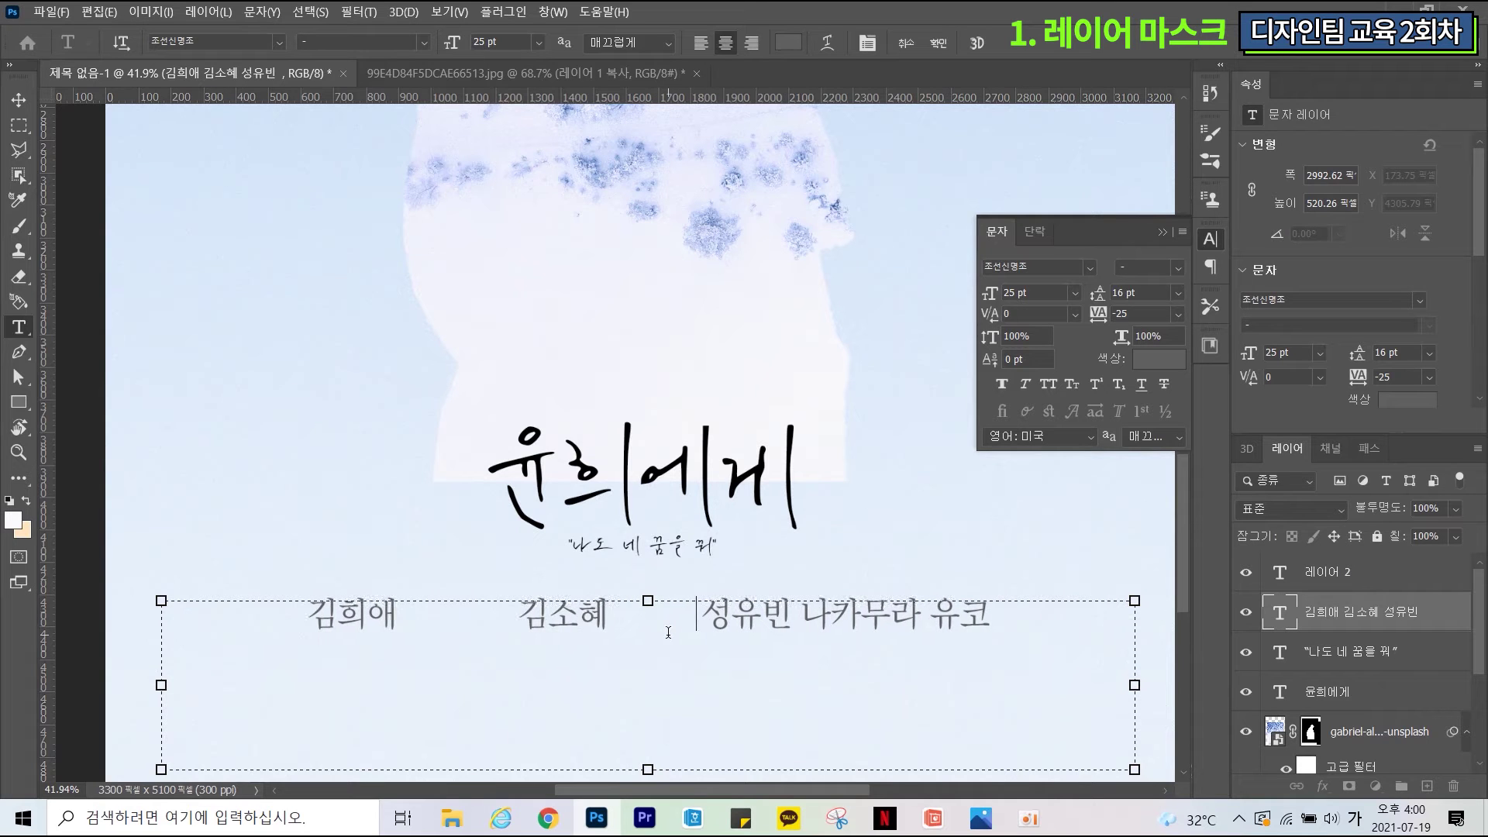
pyautogui.click(804, 611)
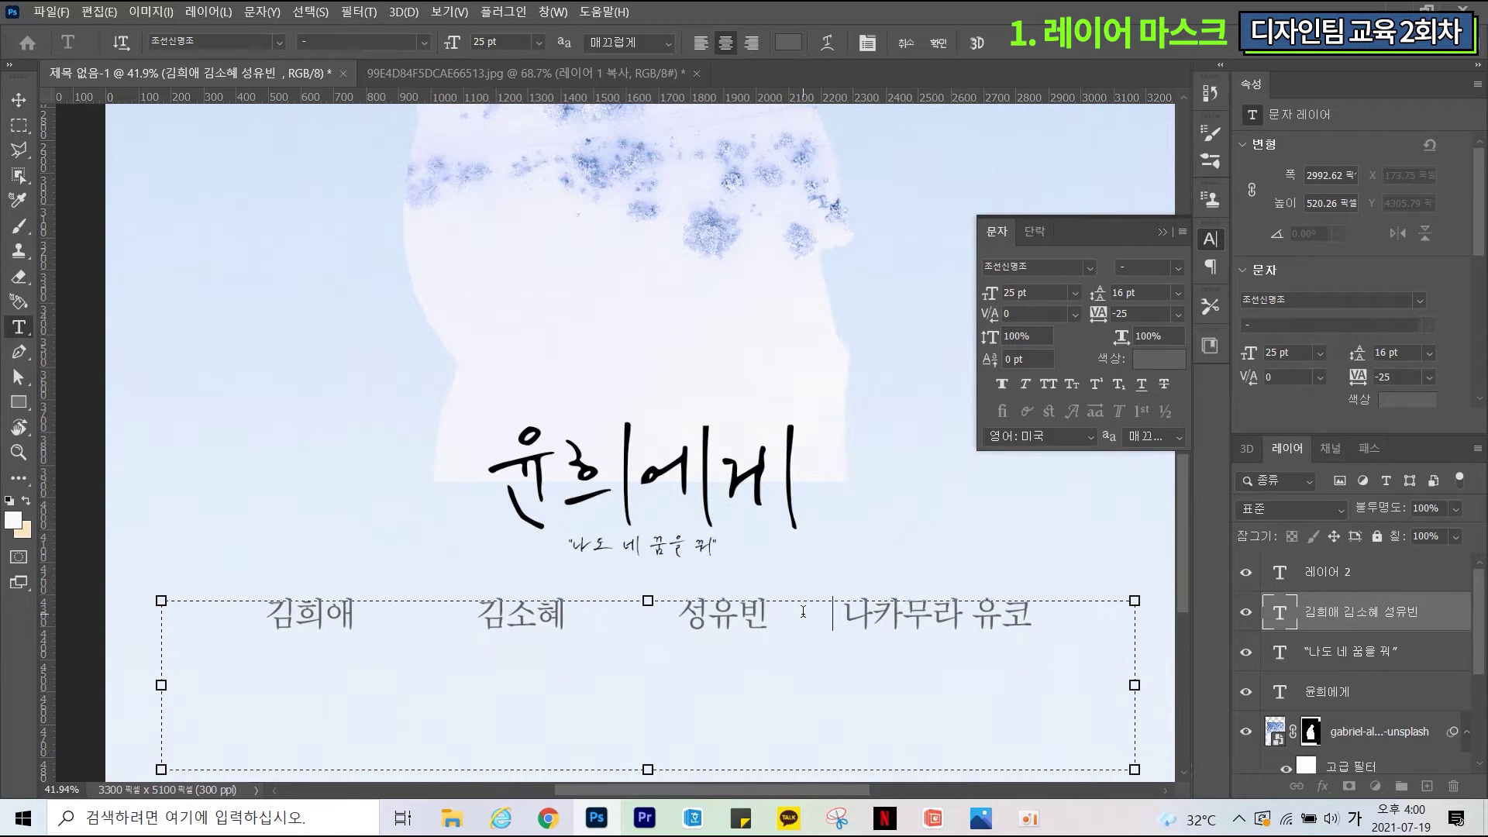
pyautogui.hotkey('ctrl', 'Return')
# Step: Rotate the cast line to -90° and move it to the right side of the poster, at about X 2948 px, Y 2221 px
pyautogui.scroll(-2, 923, 459)
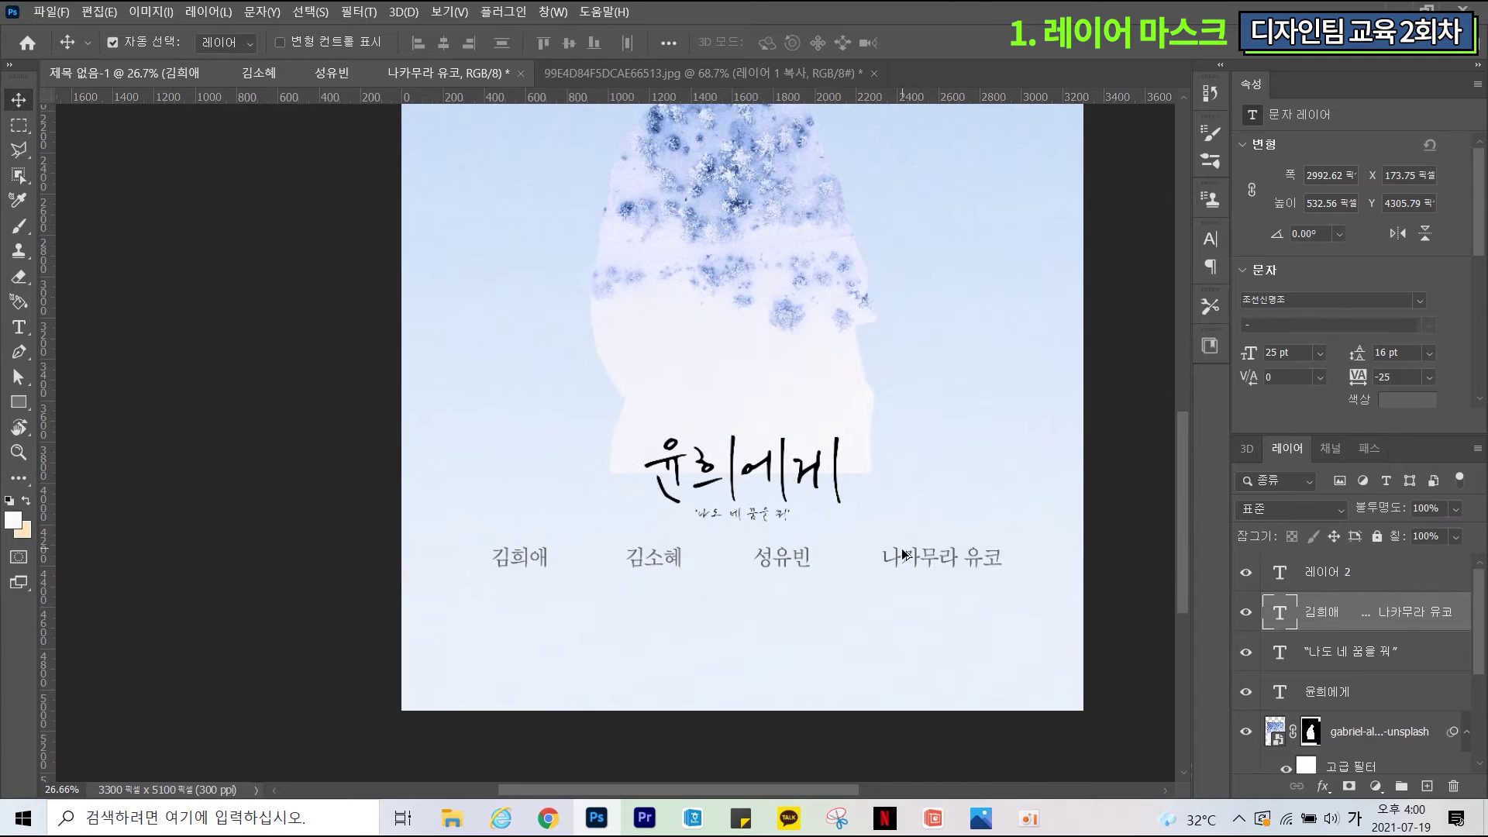
pyautogui.hotkey('ctrl', 't')
pyautogui.moveTo(752, 529); pyautogui.dragTo(714, 282)
pyautogui.press('Return')
pyautogui.moveTo(714, 387); pyautogui.dragTo(1057, 245)
pyautogui.hotkey('ctrl', '0')
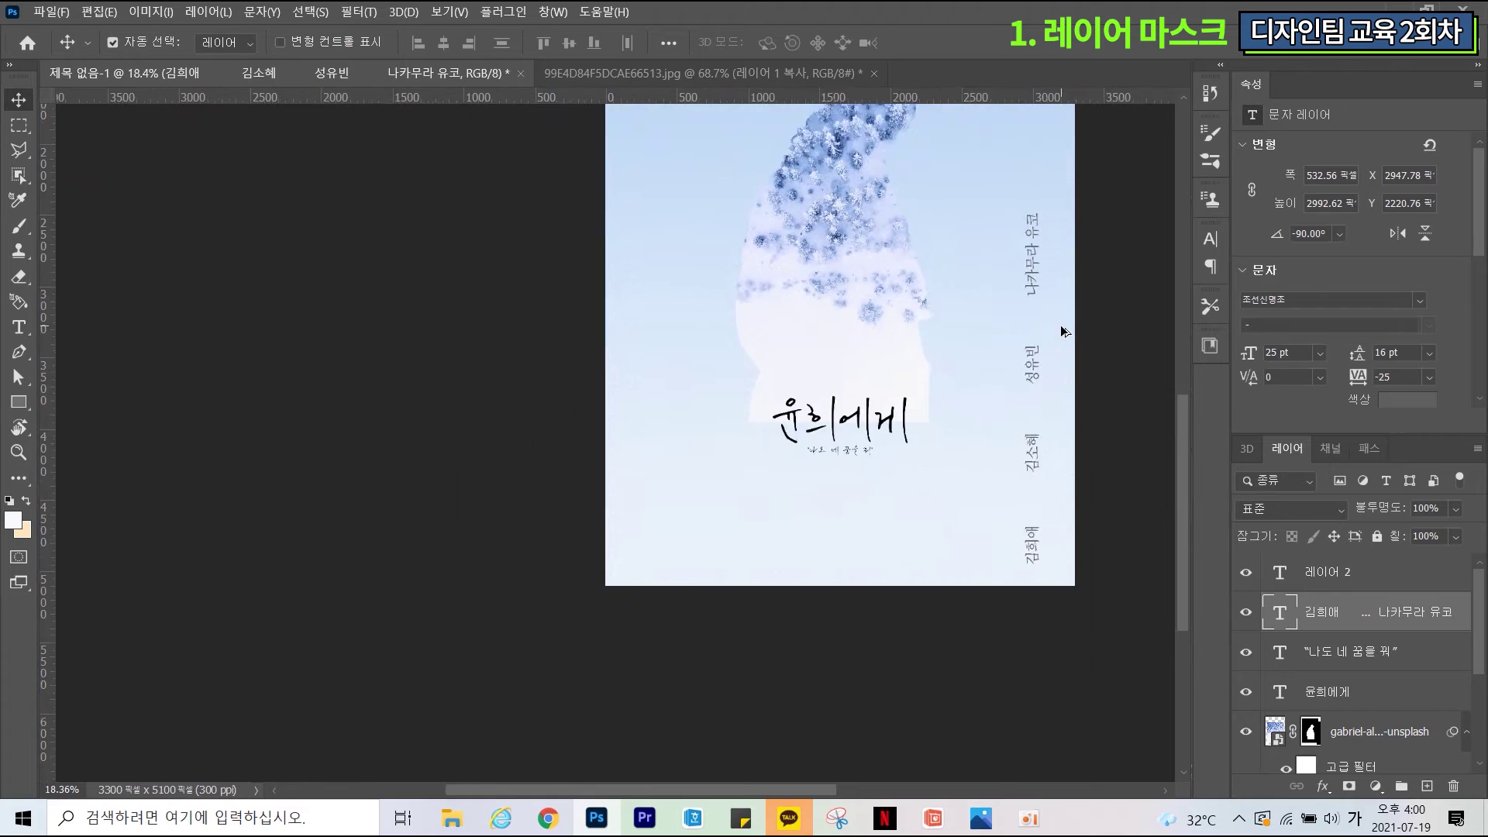
# Step: Move the vertical cast line closer to the poster's right edge, to about X 3106 px, and set its font size to 20 pt
pyautogui.moveTo(775, 482); pyautogui.dragTo(794, 482)
pyautogui.scroll(1, 682, 688)
pyautogui.scroll(-1, 765, 697)
pyautogui.scroll(1, 764, 698)
pyautogui.doubleClick(800, 519)
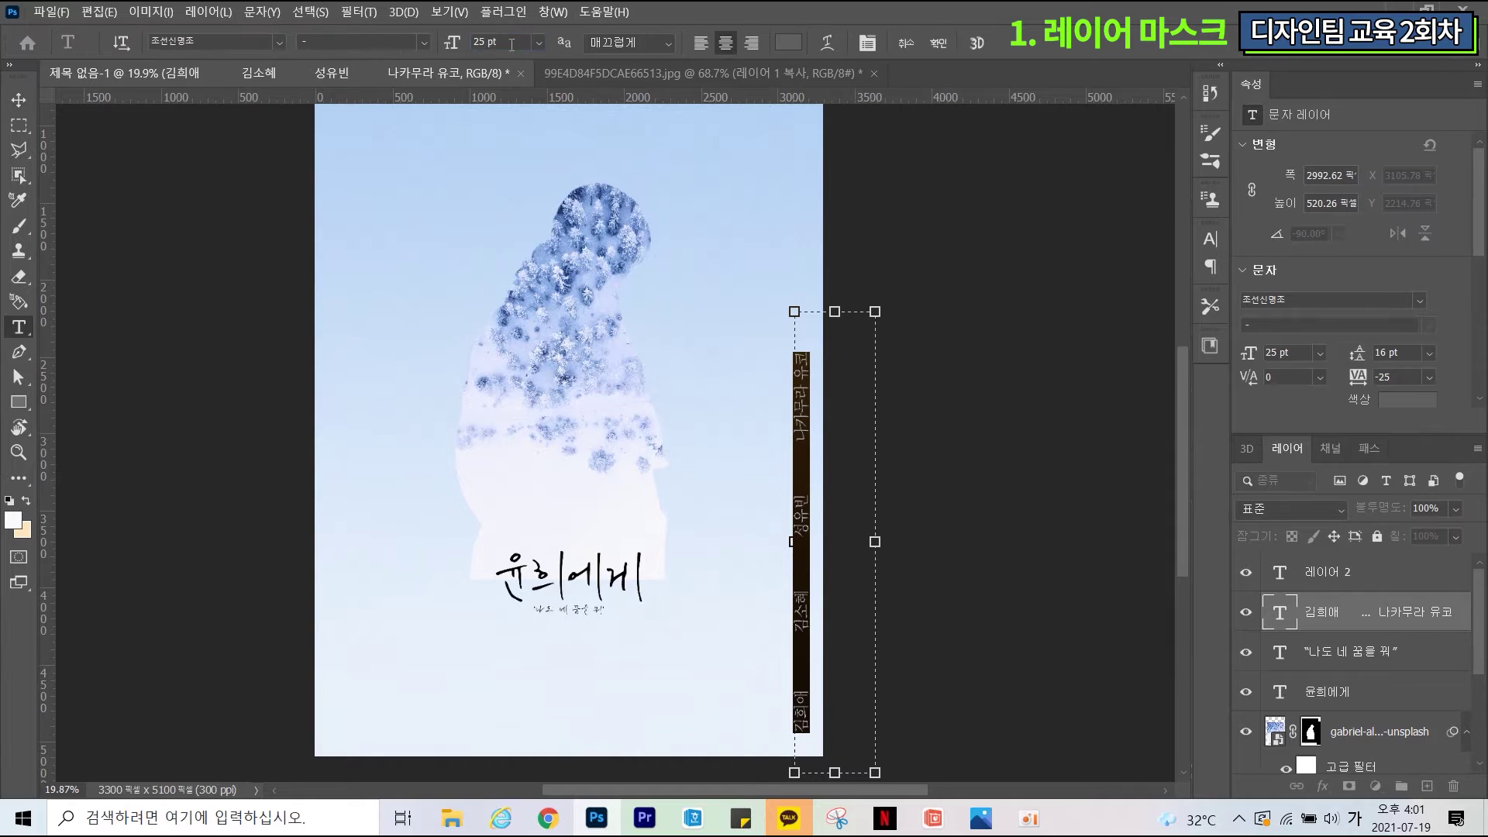
pyautogui.press('Return')
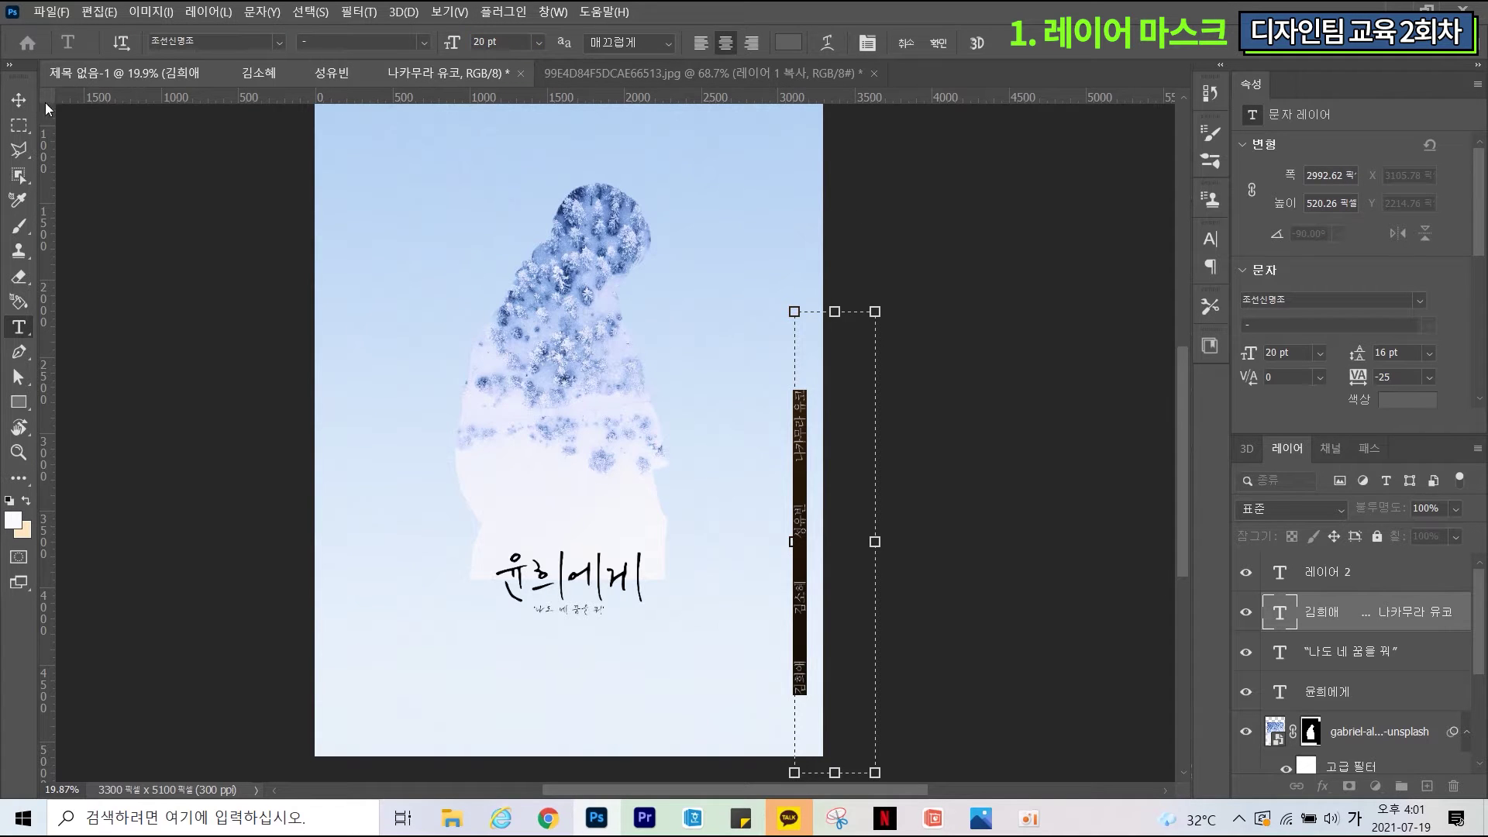
pyautogui.hotkey('ctrl', 'Return')
pyautogui.press('v')
pyautogui.scroll(-2, 974, 465)
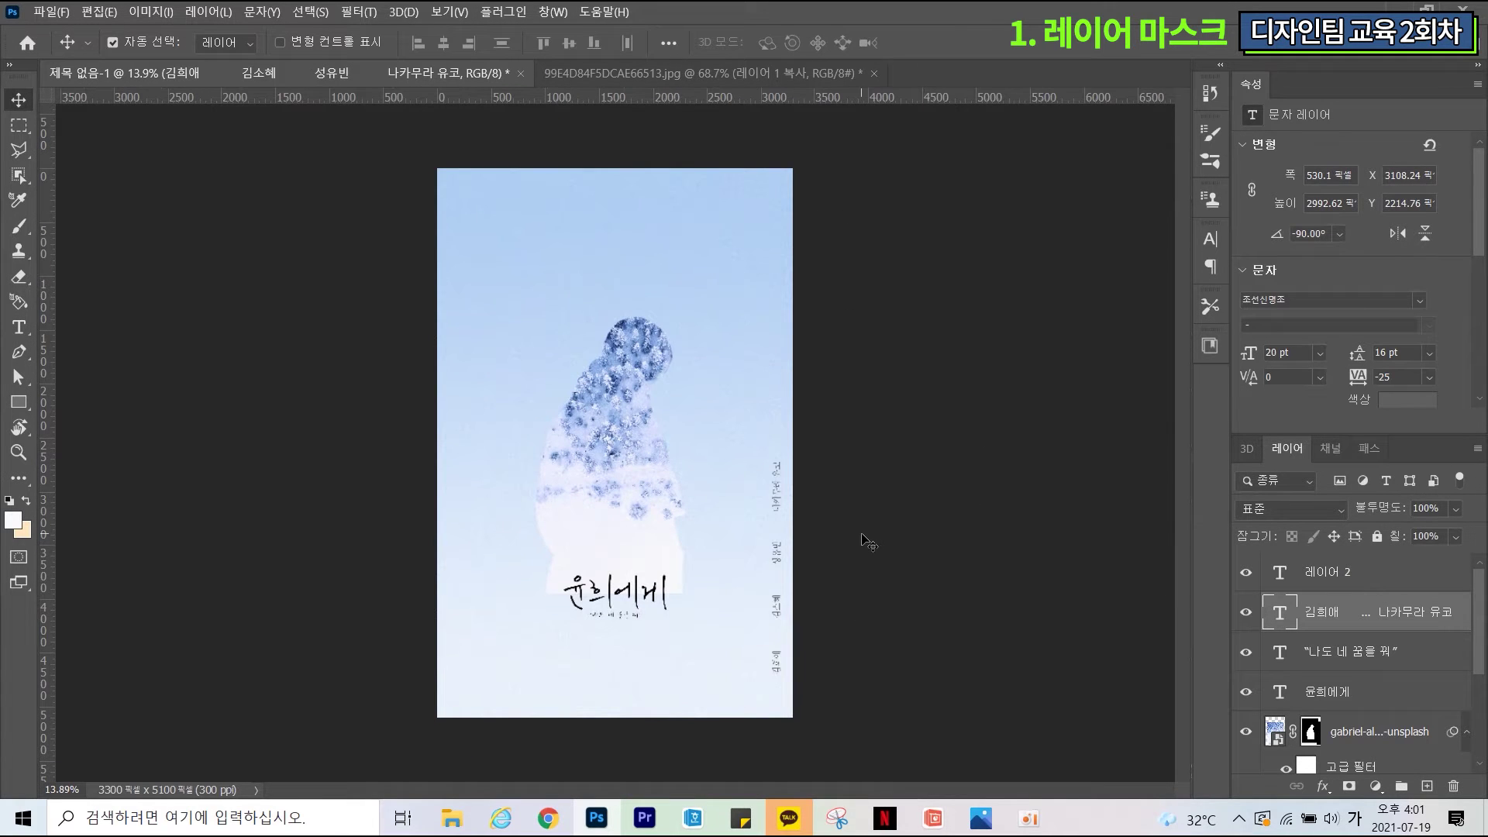
pyautogui.scroll(2, 686, 526)
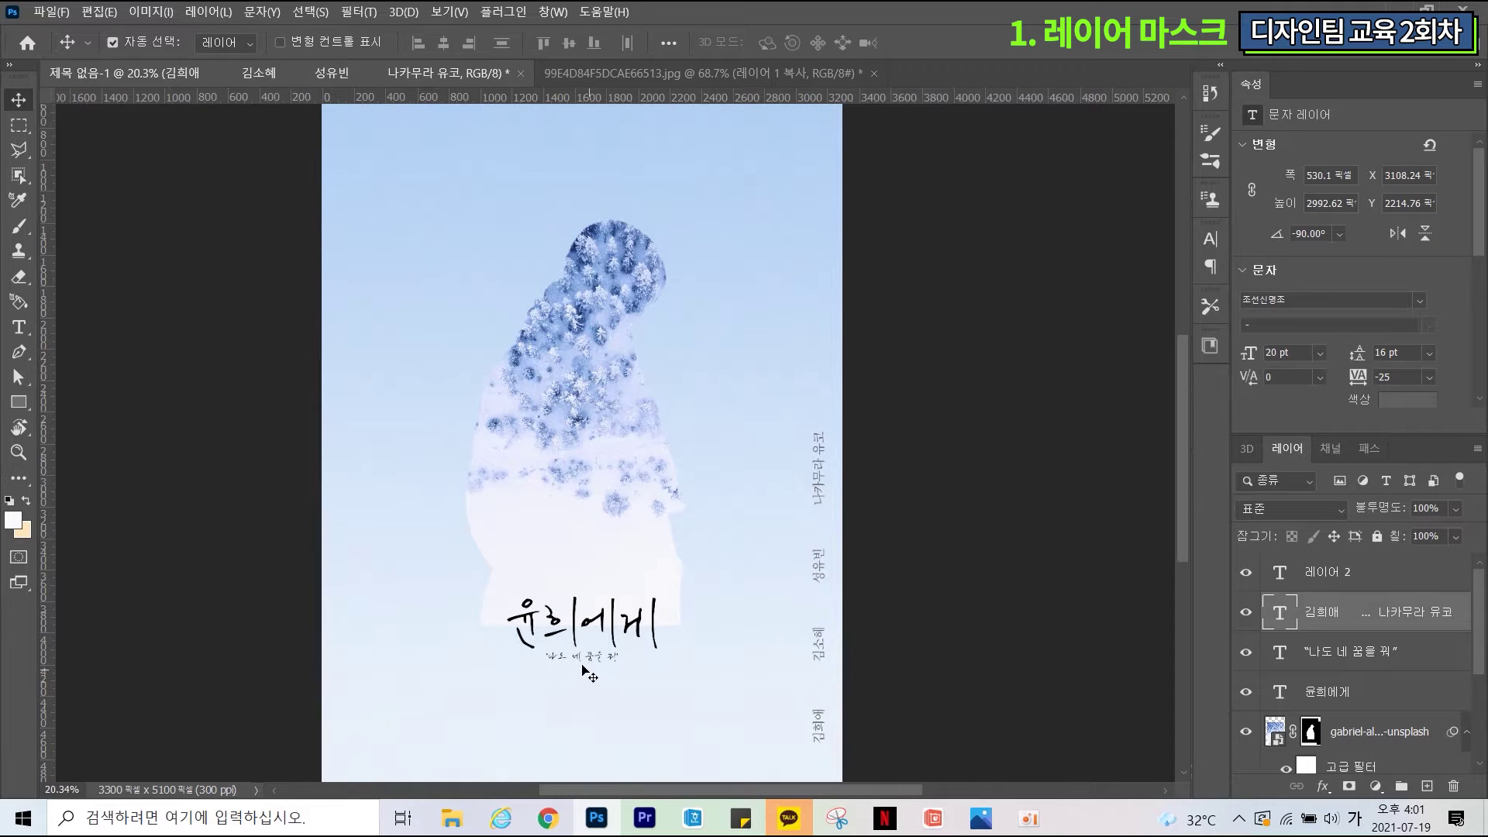
# Step: Set the tagline's font size to 25 pt and nudge it up to about Y 4098 px, keeping it centered
pyautogui.doubleClick(582, 656)
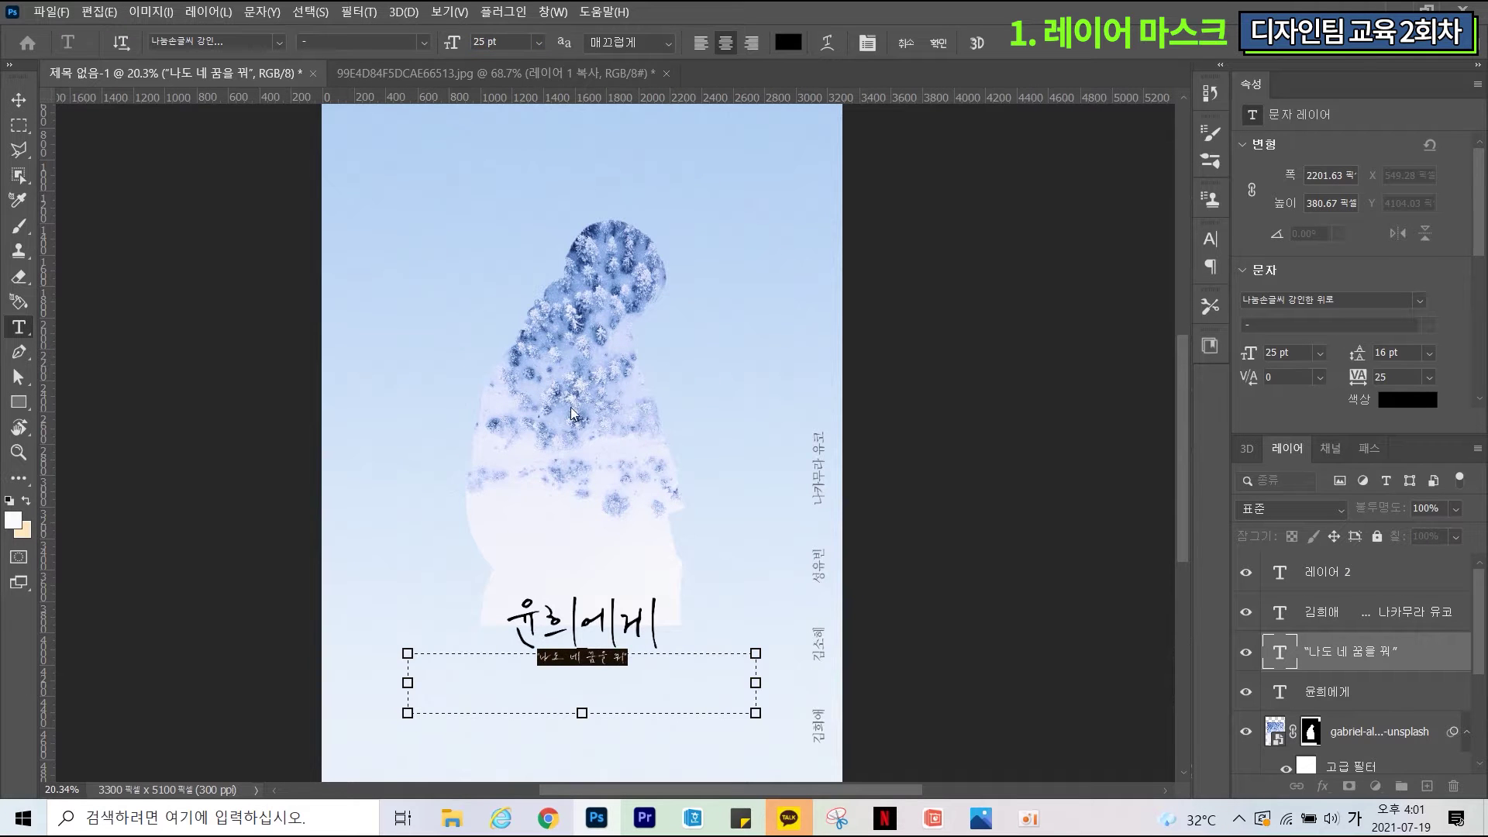
pyautogui.click(27, 99)
pyautogui.moveTo(581, 657); pyautogui.dragTo(582, 654)
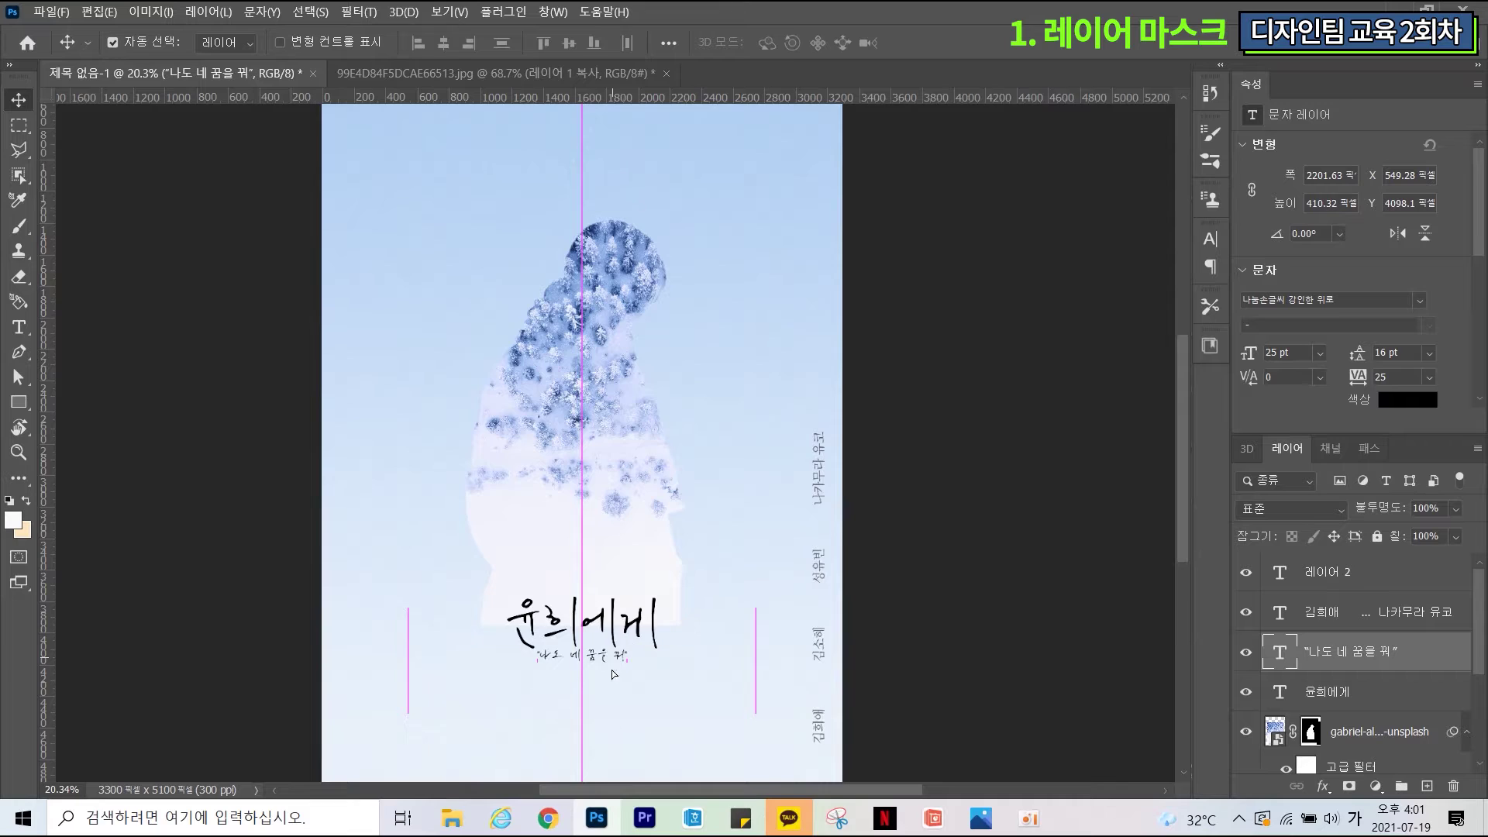
pyautogui.scroll(-1, 717, 552)
# Step: Duplicate the vertical cast line to the poster's left edge and rotate the copy to 90°
pyautogui.moveTo(796, 496); pyautogui.dragTo(436, 183)
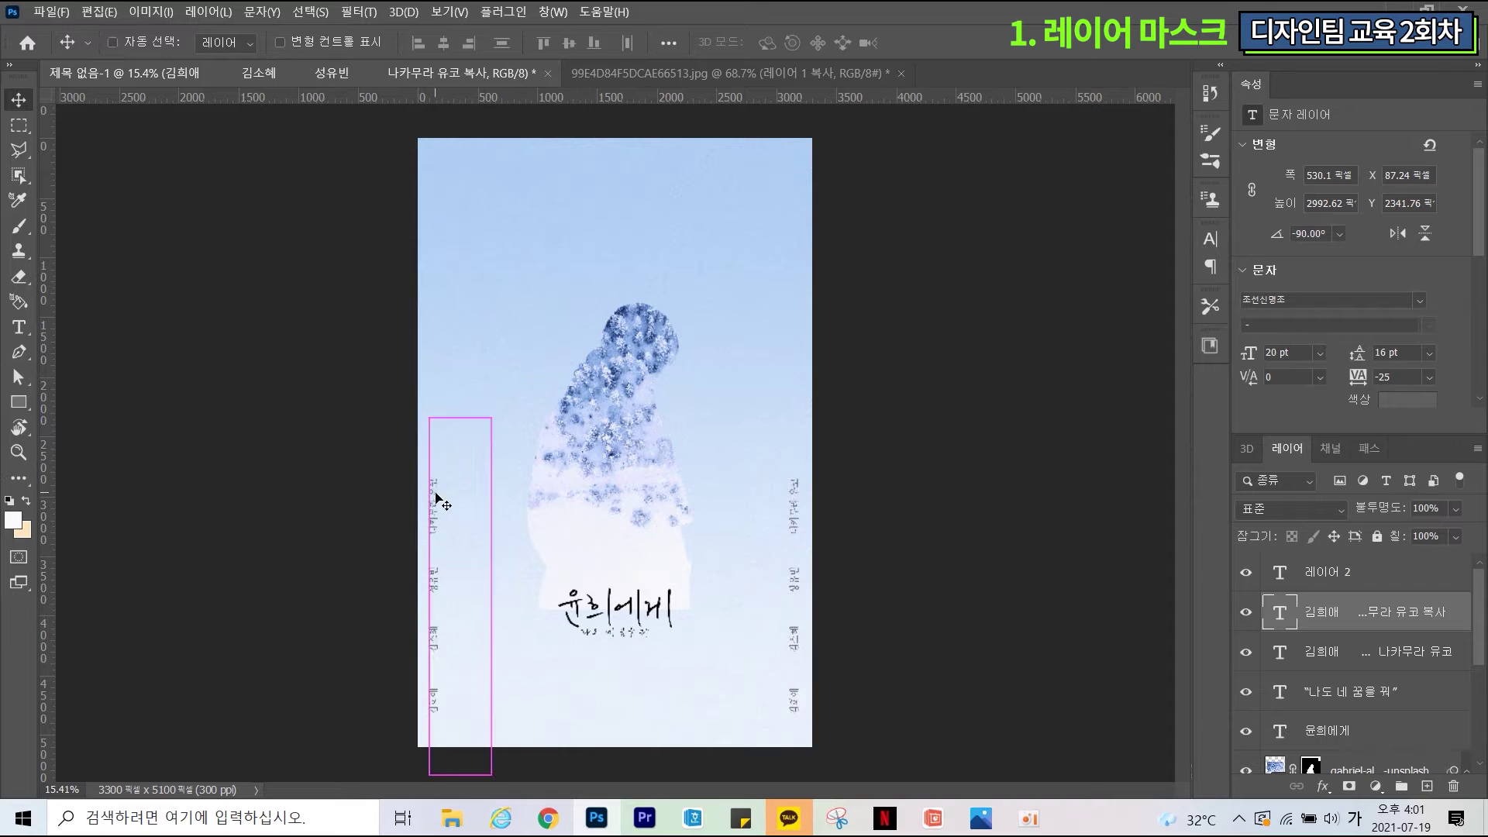
pyautogui.hotkey('ctrl', 't')
pyautogui.moveTo(552, 503); pyautogui.dragTo(468, 678)
pyautogui.press('Return')
# Step: Replace the rotated copy's text with a short line and move it up to the poster's upper-left corner
pyautogui.doubleClick(488, 618)
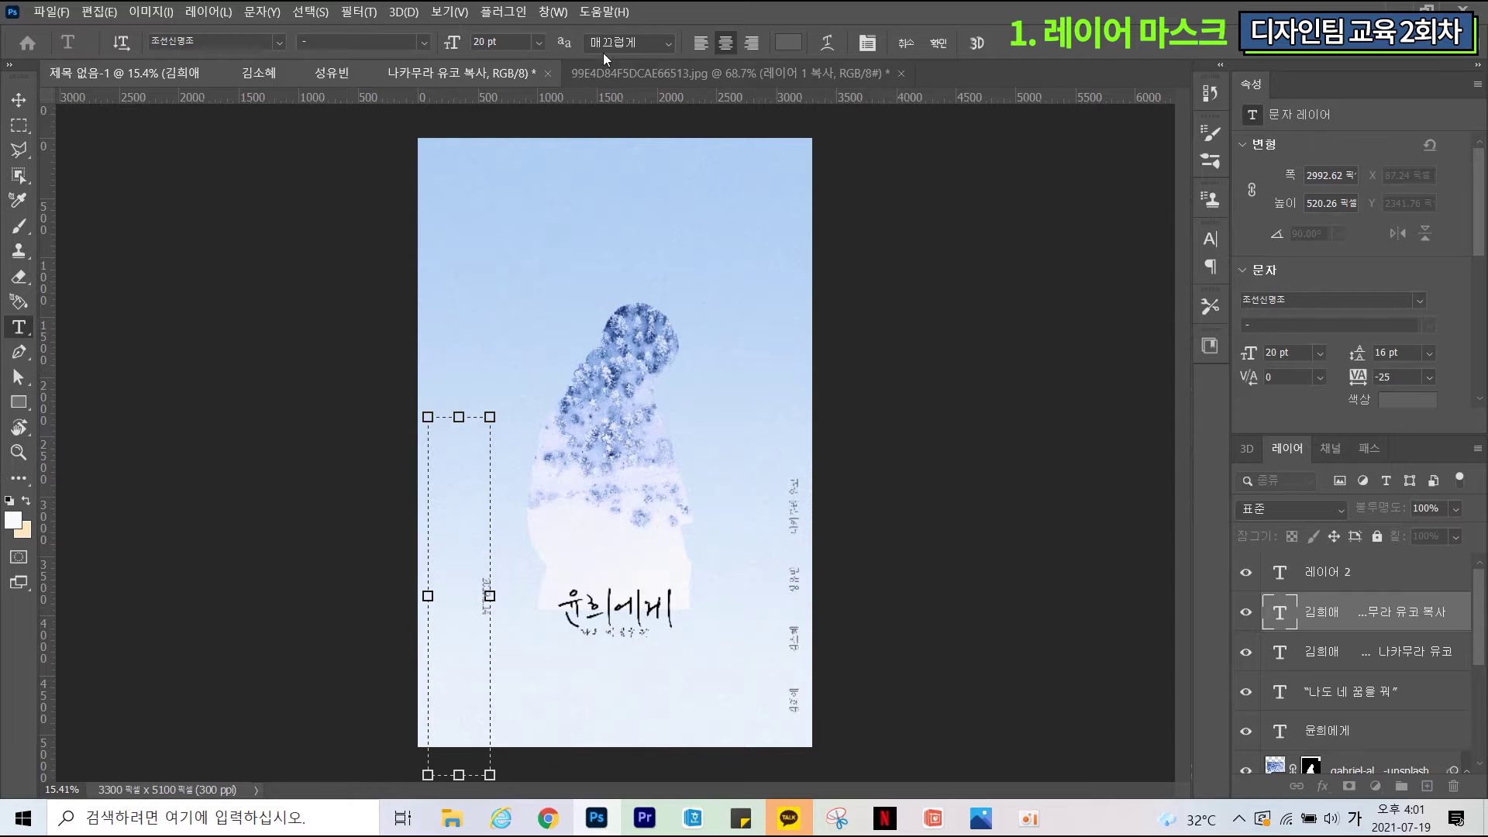
pyautogui.click(19, 100)
pyautogui.moveTo(490, 595); pyautogui.dragTo(430, 167)
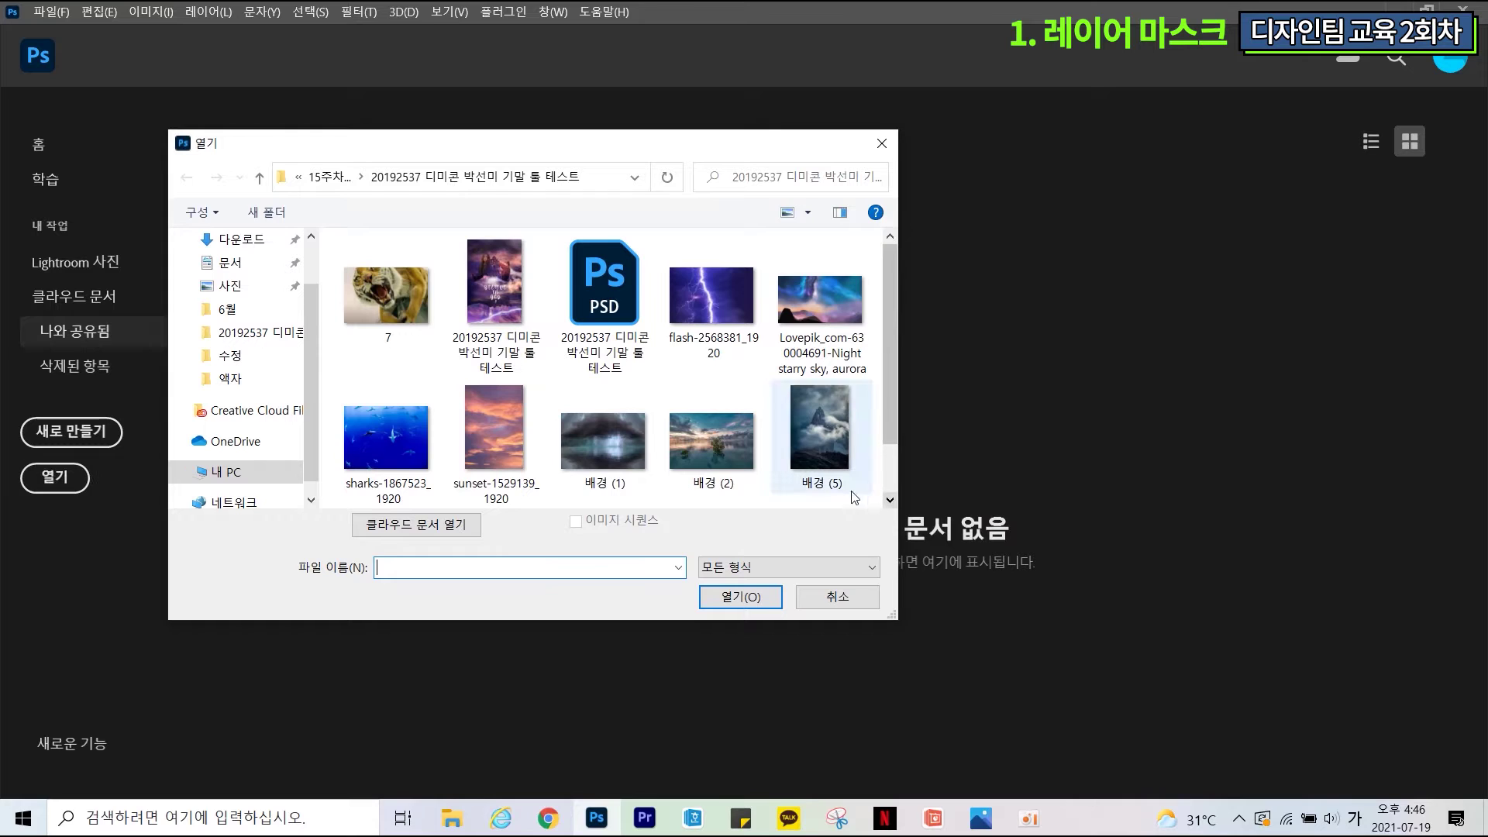
# Step: Open the image 배경 (5) and place the image 인물 (2) into it as a new layer at its default size
pyautogui.click(828, 457)
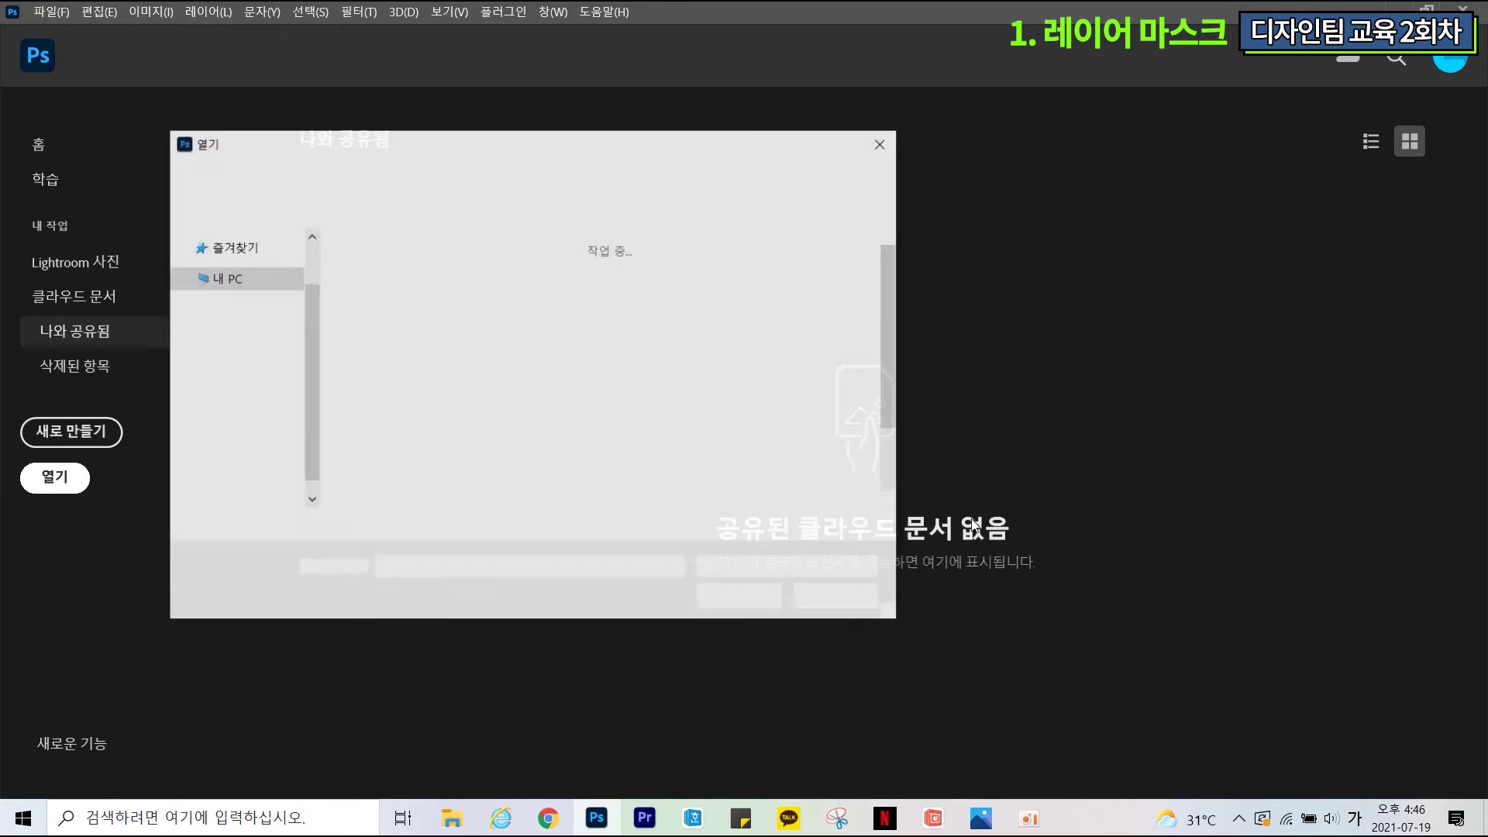
pyautogui.click(740, 597)
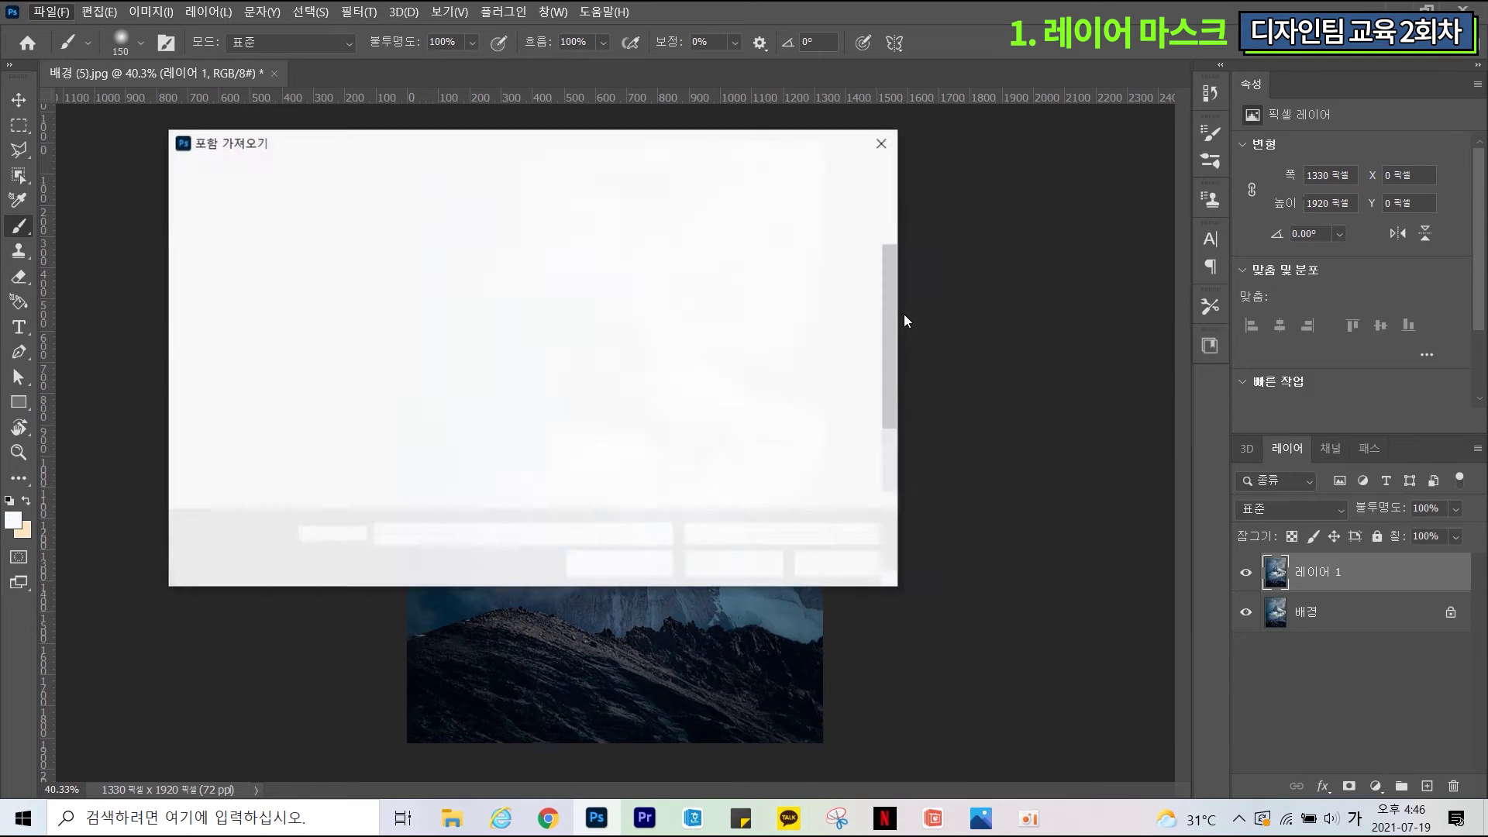
pyautogui.scroll(-1, 860, 456)
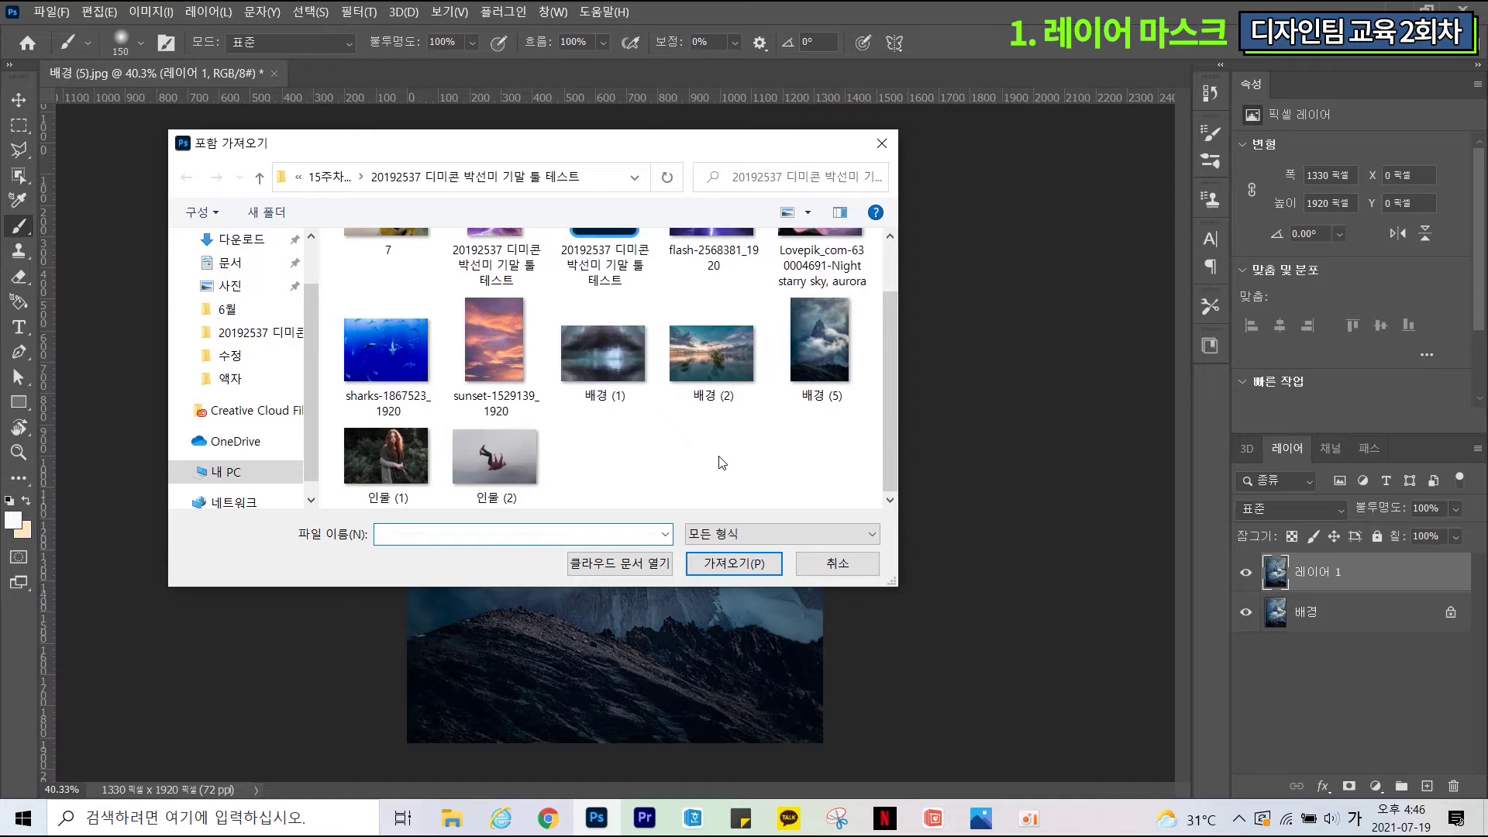
pyautogui.click(500, 461)
pyautogui.click(734, 564)
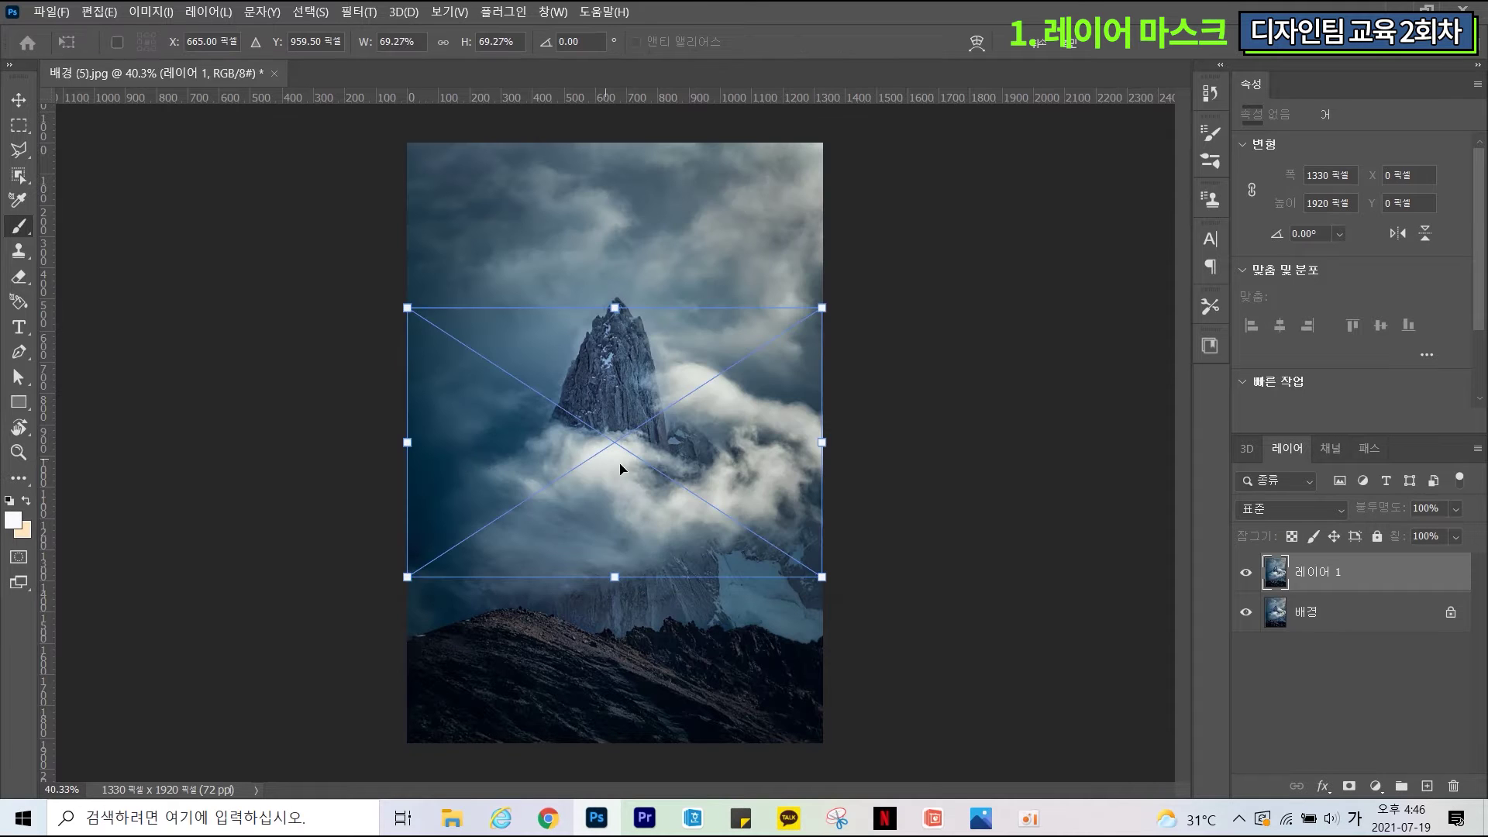
pyautogui.press('Return')
# Step: Rasterize the placed 인물 (2) layer
pyautogui.press('b')
pyautogui.hotkey('ctrl', '+')
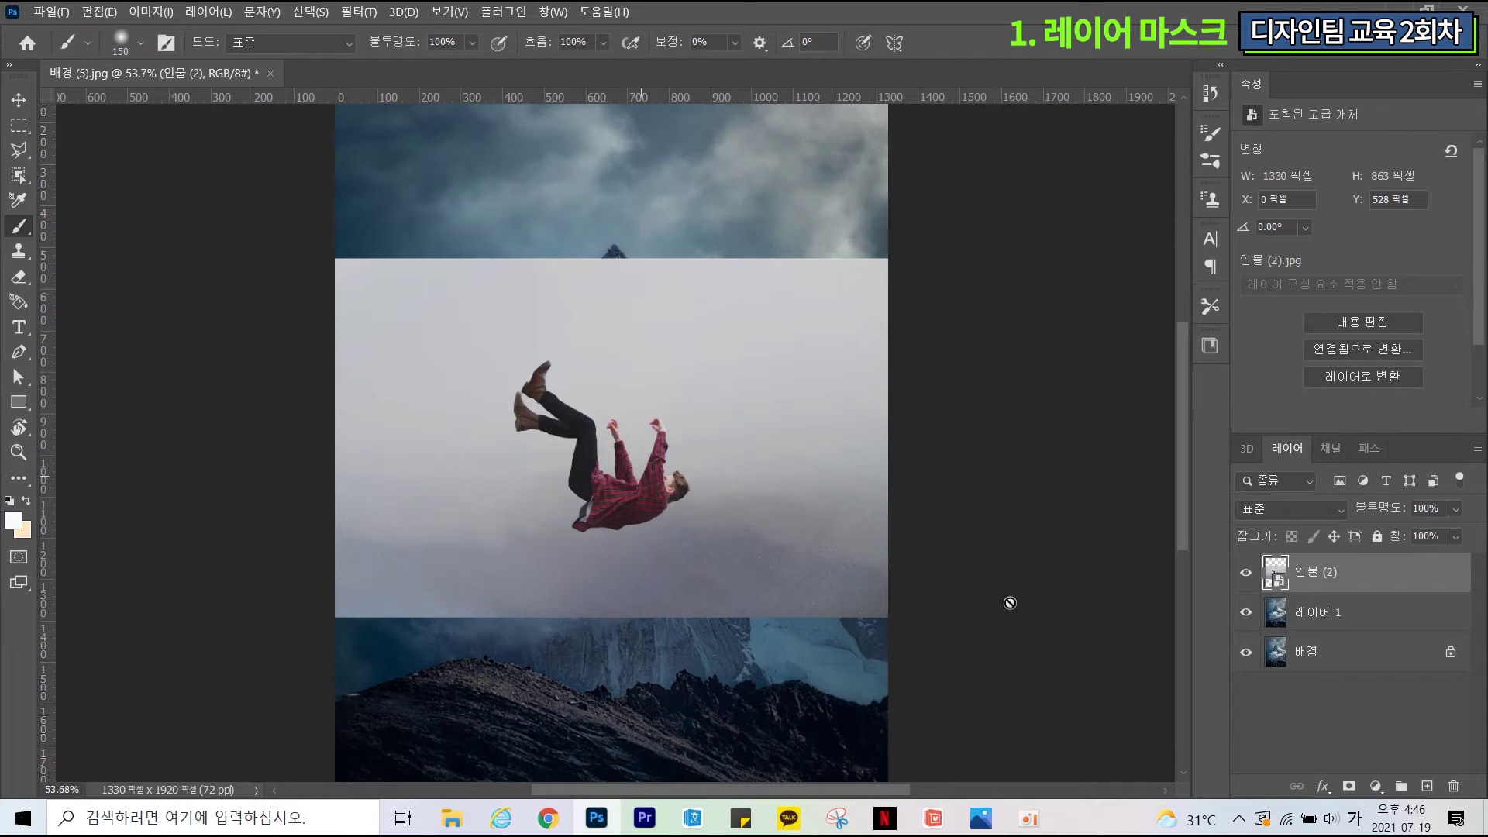
pyautogui.rightClick(1309, 575)
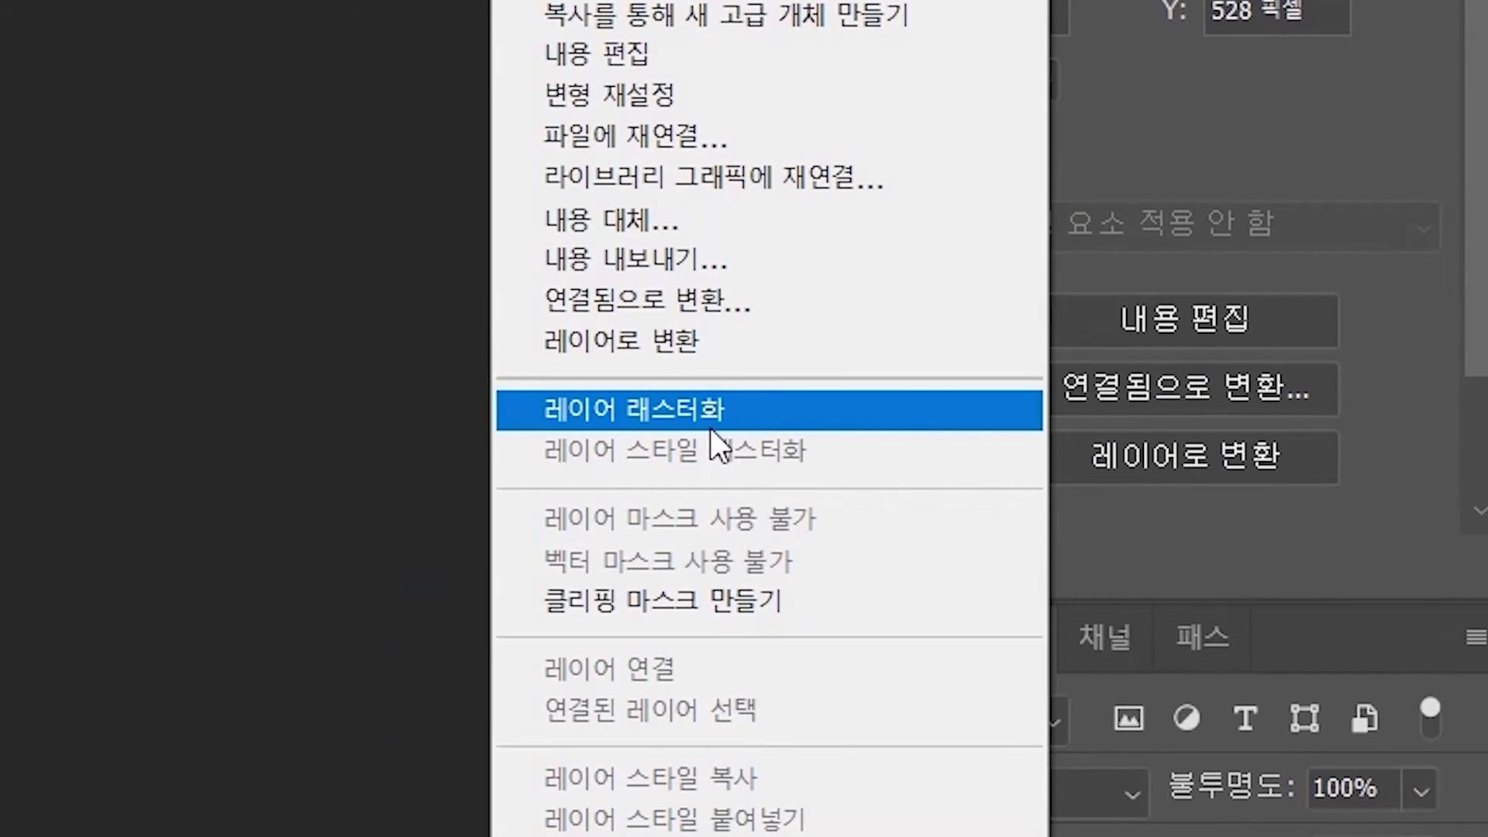
pyautogui.click(710, 426)
# Step: Select the falling person with the Object Selection tool, invert the selection and delete the gray surroundings
pyautogui.moveTo(466, 342); pyautogui.dragTo(770, 565)
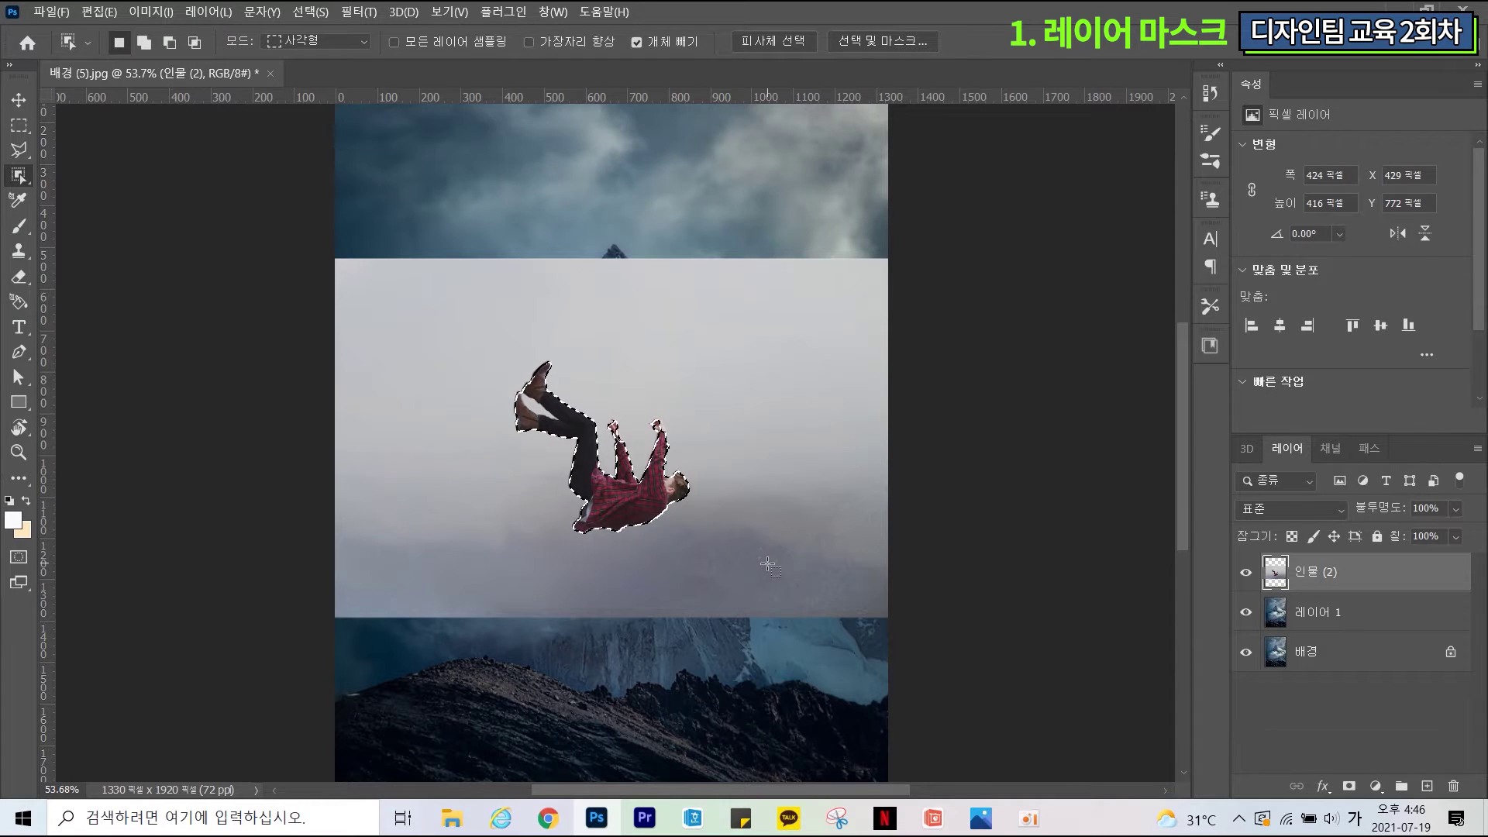
pyautogui.hotkey('ctrl', 'shift', 'i')
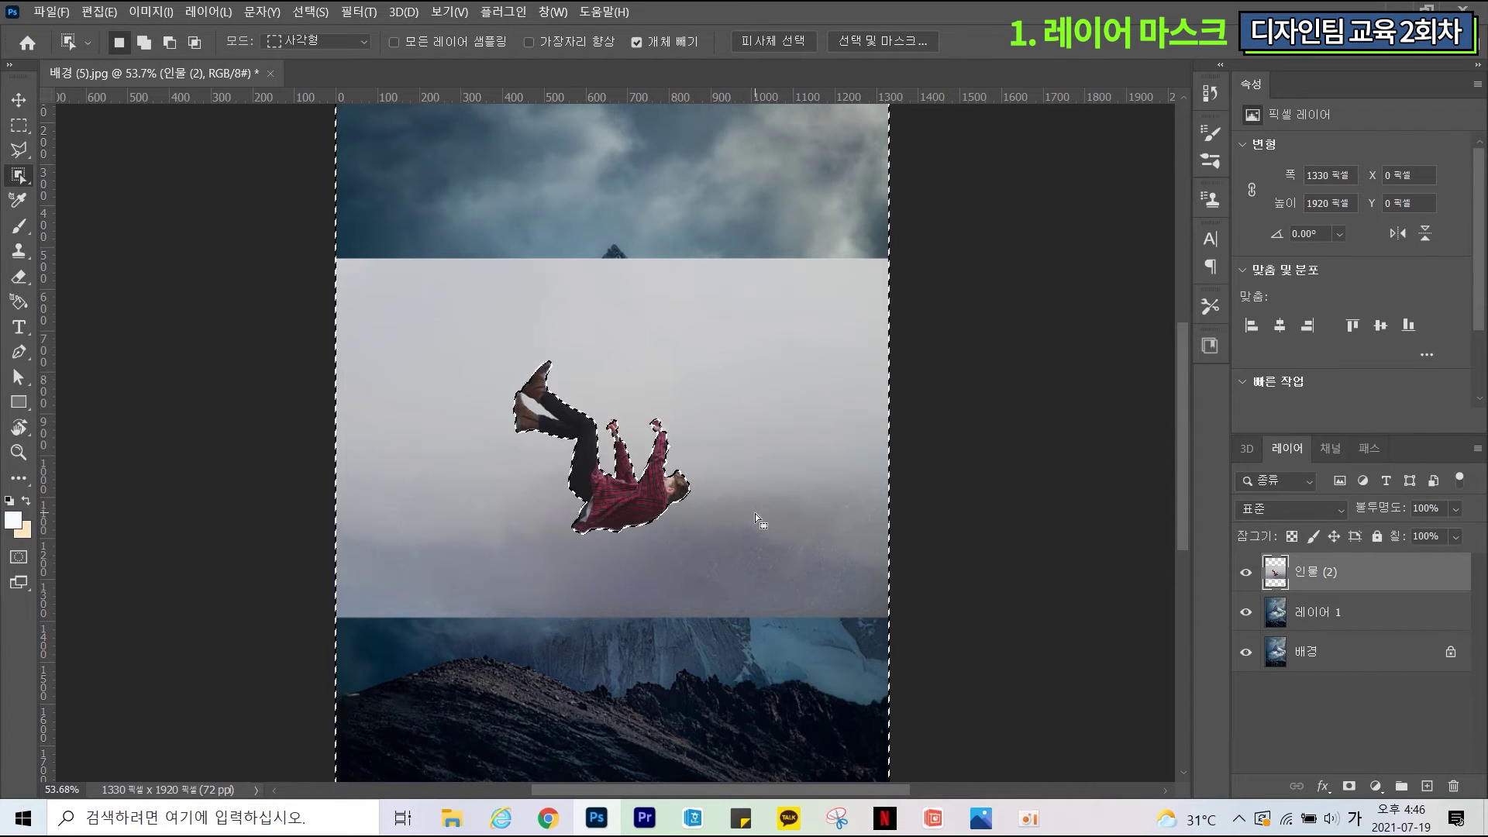
pyautogui.press('Delete')
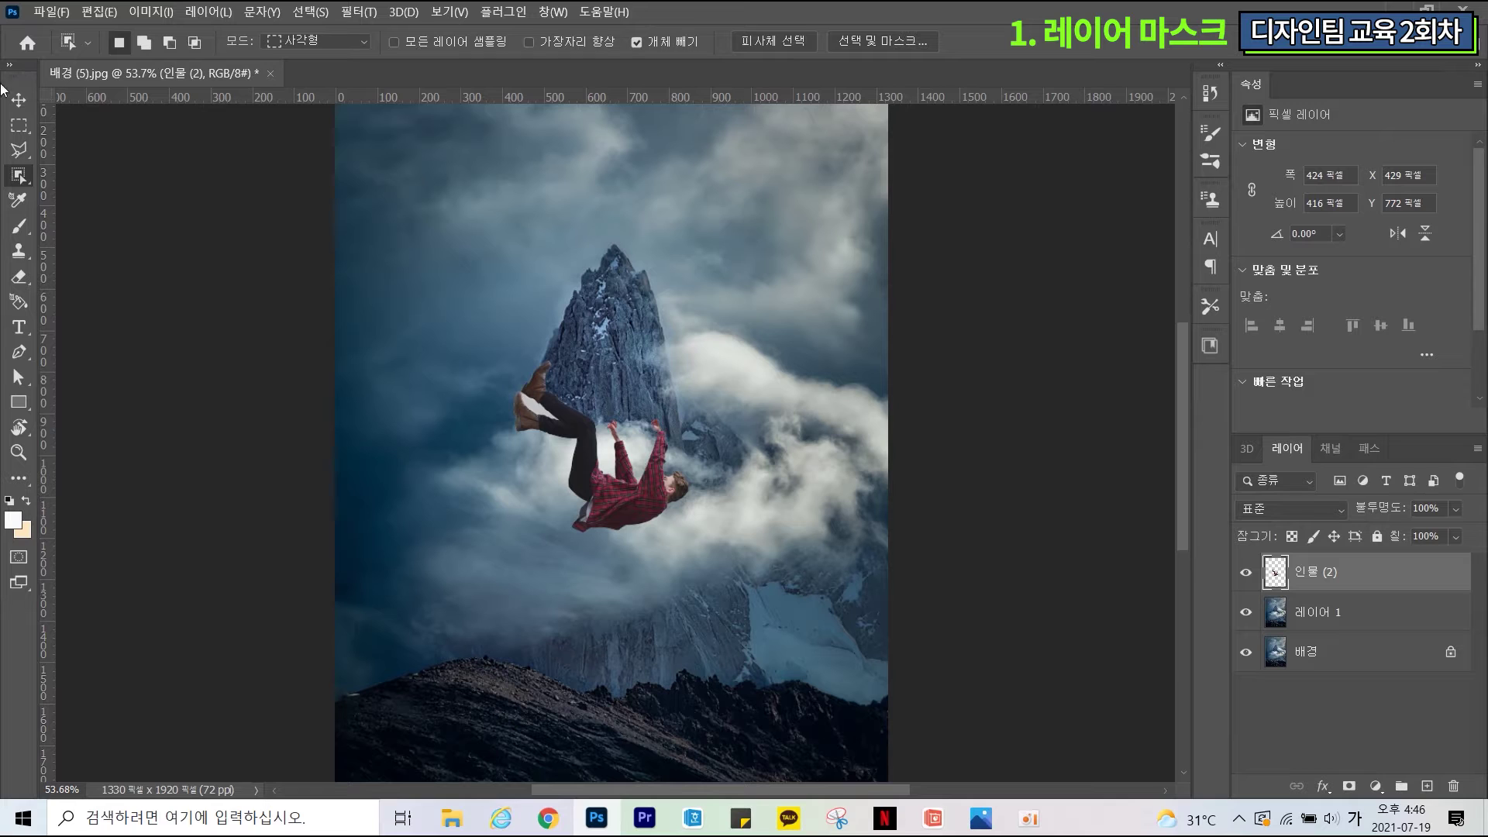
# Step: Rotate the person upright, enlarge him to about 718 × 496 px and position him over the rocky peak as if embracing it
pyautogui.click(18, 99)
pyautogui.moveTo(627, 511); pyautogui.dragTo(644, 503)
pyautogui.hotkey('ctrl', 't')
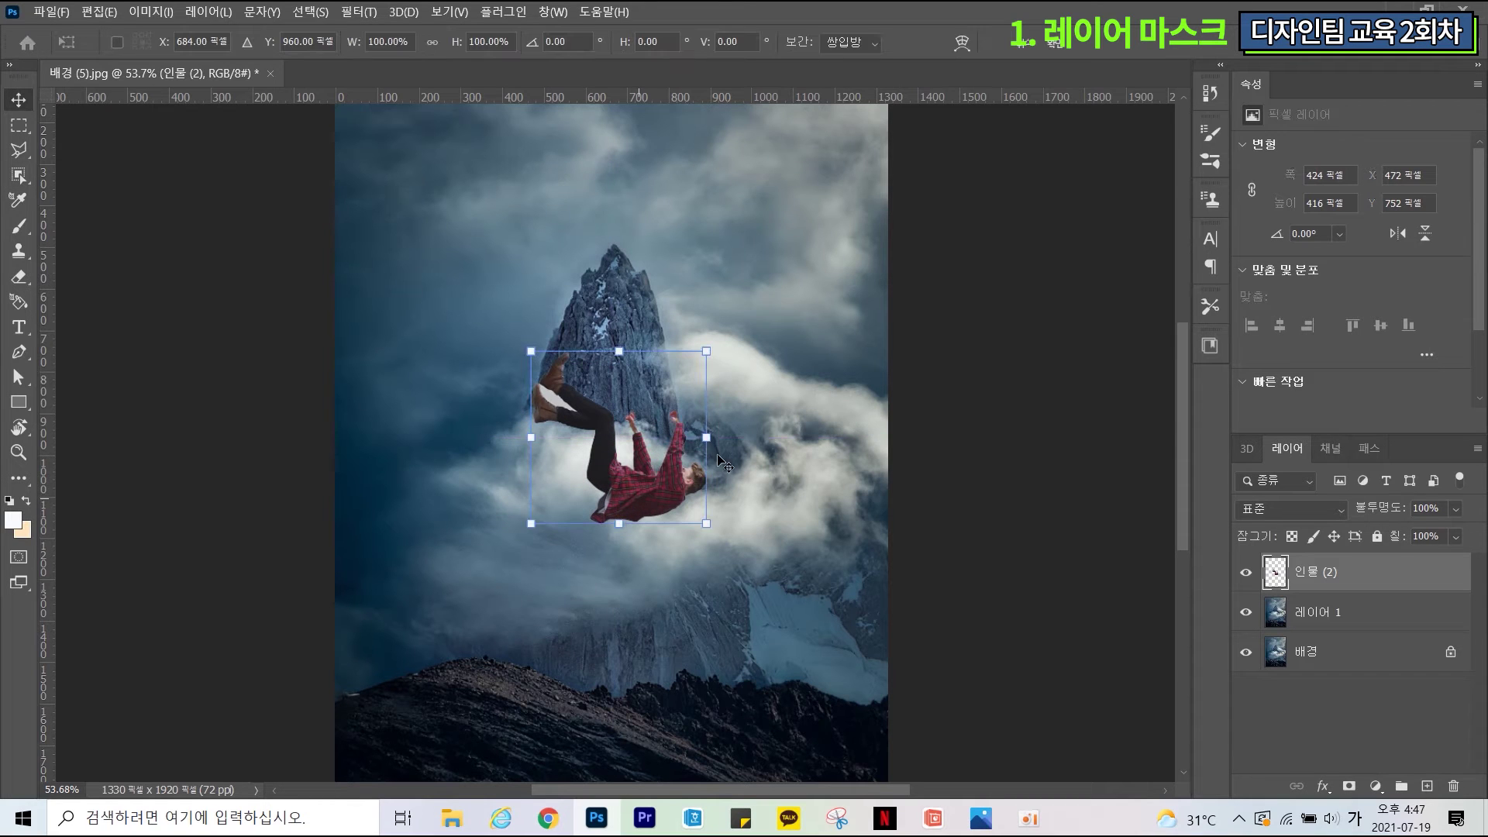
pyautogui.moveTo(737, 449); pyautogui.dragTo(709, 346)
pyautogui.moveTo(741, 436); pyautogui.dragTo(879, 436)
pyautogui.moveTo(760, 454); pyautogui.dragTo(693, 394)
pyautogui.moveTo(845, 377); pyautogui.dragTo(846, 338)
pyautogui.moveTo(733, 381); pyautogui.dragTo(727, 343)
pyautogui.press('Return')
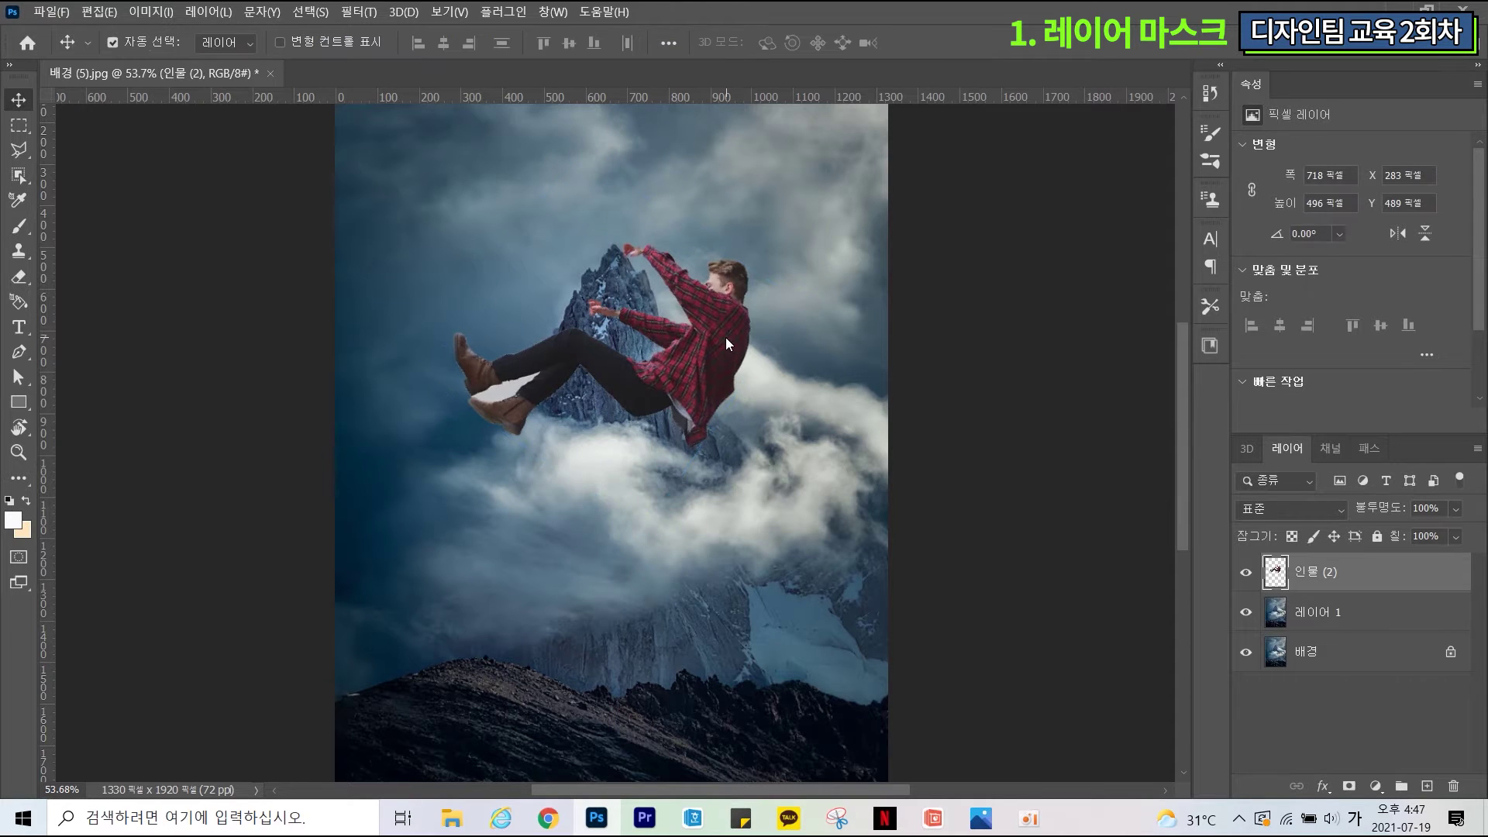
# Step: Add a layer mask to the 인물 (2) layer and brush black over the legs crossing in front of the peak
pyautogui.click(1350, 785)
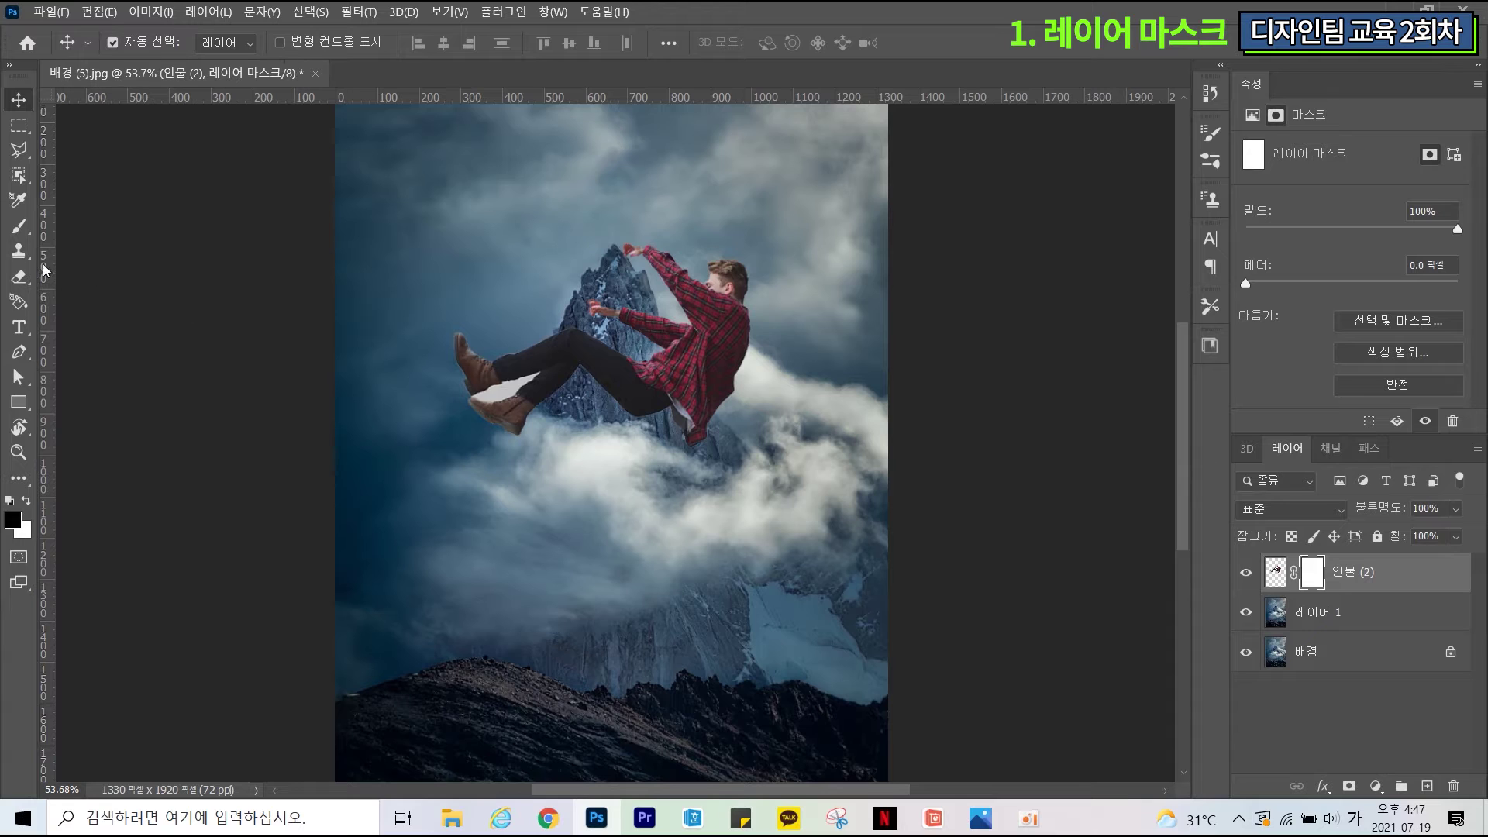
pyautogui.click(20, 226)
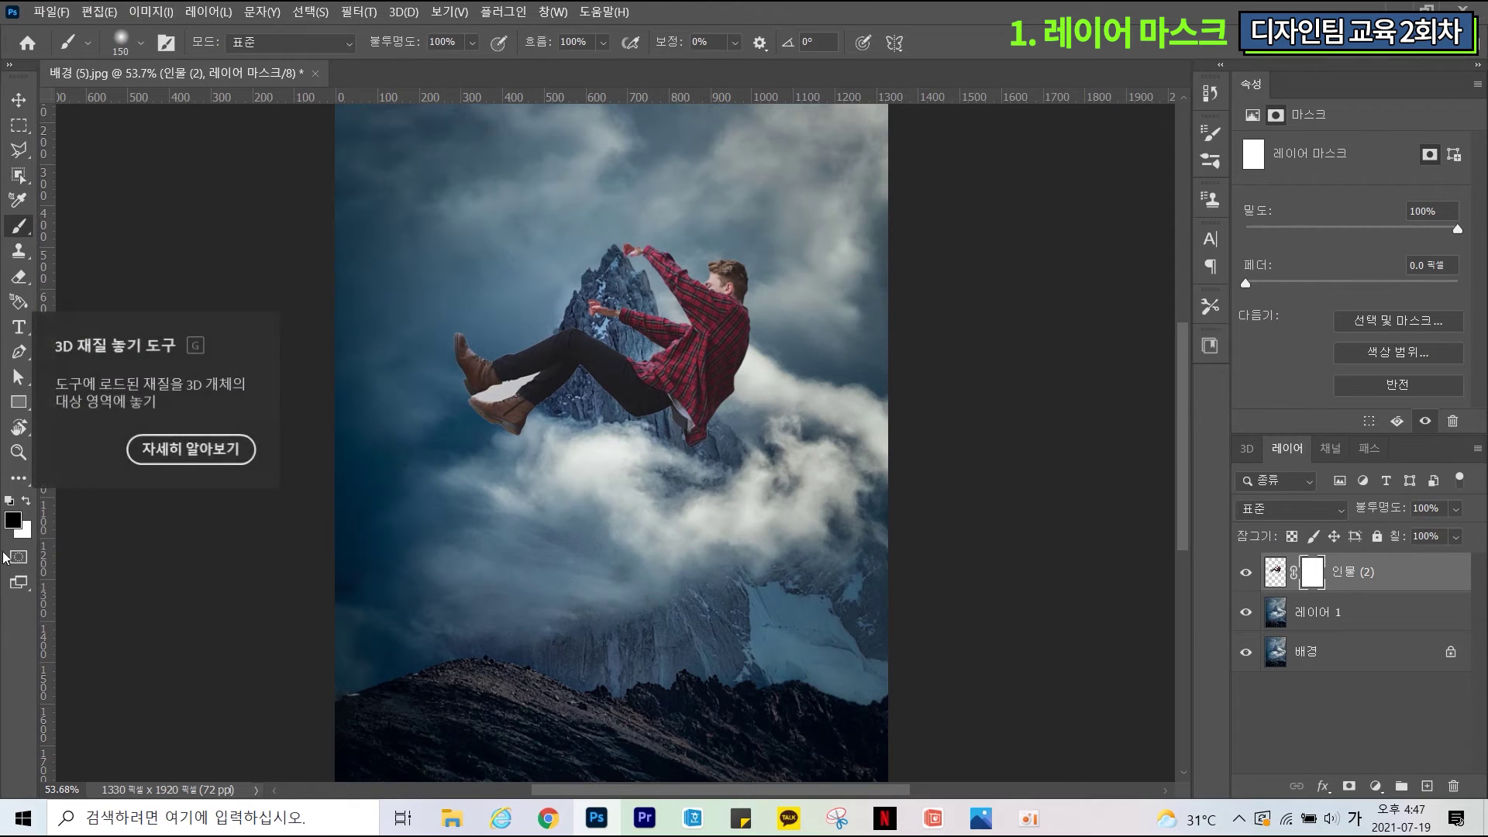
pyautogui.scroll(3, 665, 387)
pyautogui.moveTo(655, 436)
pyautogui.mouseDown()
pyautogui.moveTo(582, 314)
pyautogui.moveTo(565, 332)
pyautogui.moveTo(578, 295)
pyautogui.moveTo(515, 372)
pyautogui.mouseUp()
# Step: With a smaller brush, mask out the thigh remaining over the rock's left side and the whole lower boot
pyautogui.scroll(5, 562, 325)
pyautogui.press('[')
pyautogui.press('[')
pyautogui.press('[')
pyautogui.press('[')
pyautogui.press('[')
pyautogui.press('[')
pyautogui.press('[')
pyautogui.press('[')
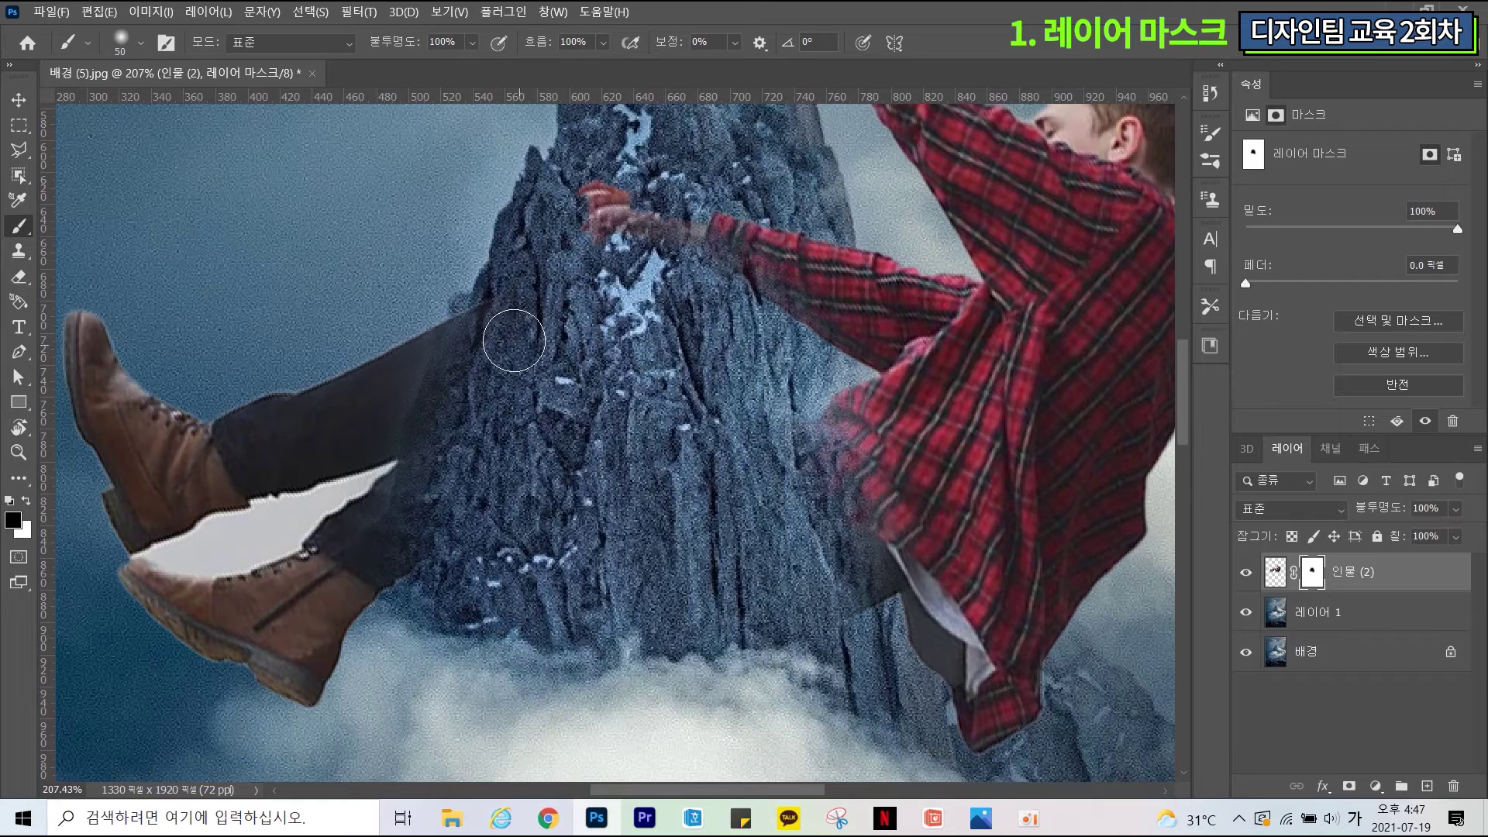
pyautogui.moveTo(504, 332)
pyautogui.mouseDown()
pyautogui.moveTo(468, 332)
pyautogui.moveTo(380, 634)
pyautogui.mouseUp()
pyautogui.moveTo(409, 498); pyautogui.dragTo(375, 591)
pyautogui.moveTo(466, 332)
pyautogui.mouseDown()
pyautogui.moveTo(446, 395)
pyautogui.moveTo(378, 624)
pyautogui.mouseUp()
pyautogui.moveTo(397, 570); pyautogui.dragTo(319, 663)
pyautogui.moveTo(403, 515)
pyautogui.mouseDown()
pyautogui.moveTo(247, 597)
pyautogui.moveTo(411, 548)
pyautogui.moveTo(329, 618)
pyautogui.moveTo(184, 611)
pyautogui.moveTo(311, 579)
pyautogui.moveTo(134, 583)
pyautogui.mouseUp()
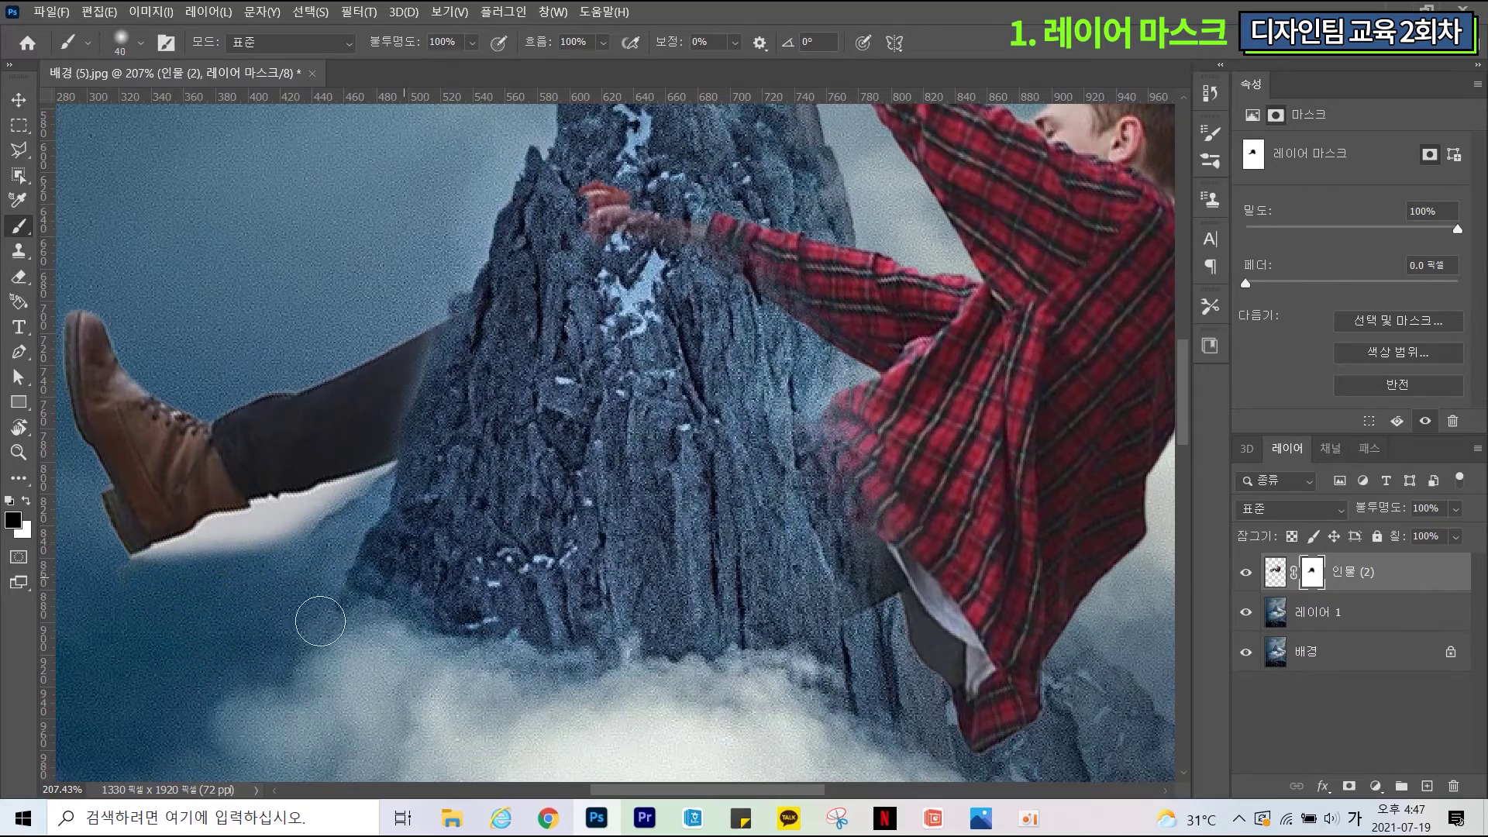
# Step: Mask out the white fringe beneath the remaining boot and trouser leg using a small hard round brush
pyautogui.scroll(3, 310, 612)
pyautogui.click(141, 42)
pyautogui.press('Escape')
pyautogui.press('[')
pyautogui.press('[')
pyautogui.press('[')
pyautogui.press('[')
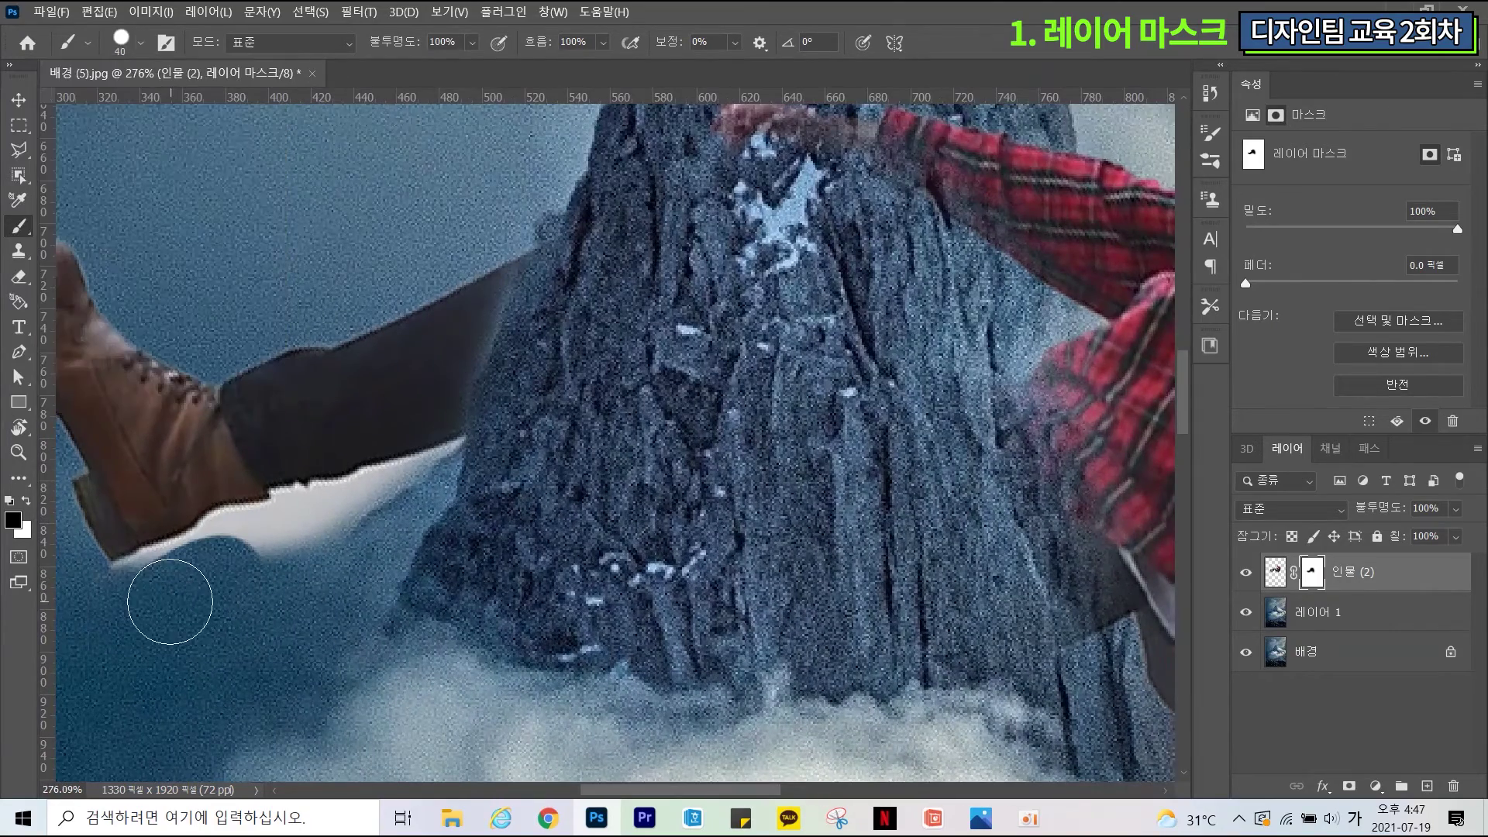
pyautogui.scroll(1, 124, 589)
pyautogui.moveTo(118, 571)
pyautogui.mouseDown()
pyautogui.moveTo(232, 512)
pyautogui.moveTo(231, 533)
pyautogui.moveTo(396, 523)
pyautogui.moveTo(508, 477)
pyautogui.moveTo(251, 501)
pyautogui.moveTo(211, 524)
pyautogui.moveTo(257, 491)
pyautogui.moveTo(406, 468)
pyautogui.moveTo(575, 408)
pyautogui.moveTo(417, 451)
pyautogui.mouseUp()
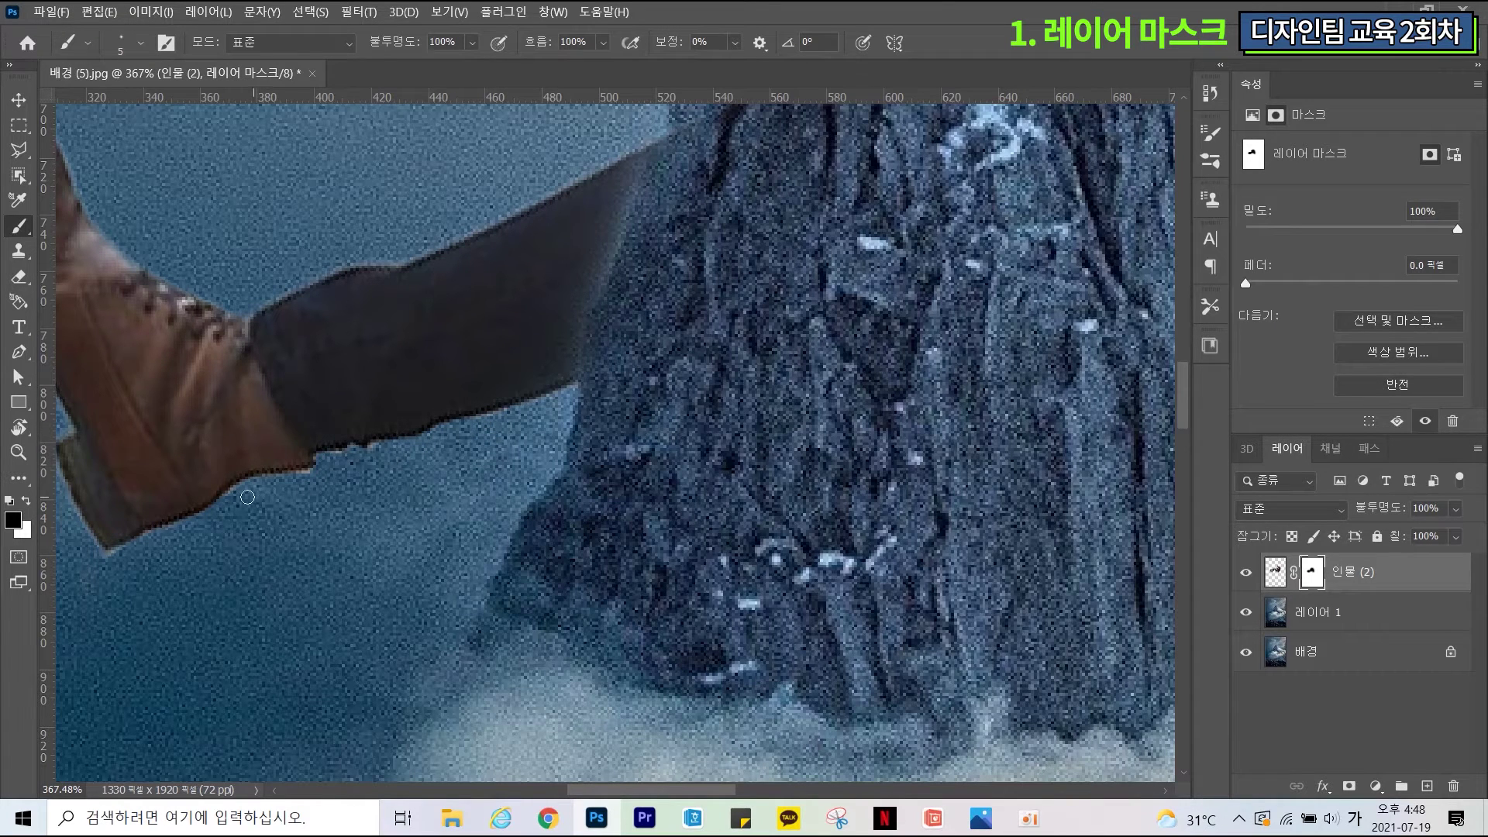
# Step: Paint white on the mask with a 4 px brush to sharpen the trouser leg's edge where it meets the rock
pyautogui.scroll(-3, 147, 548)
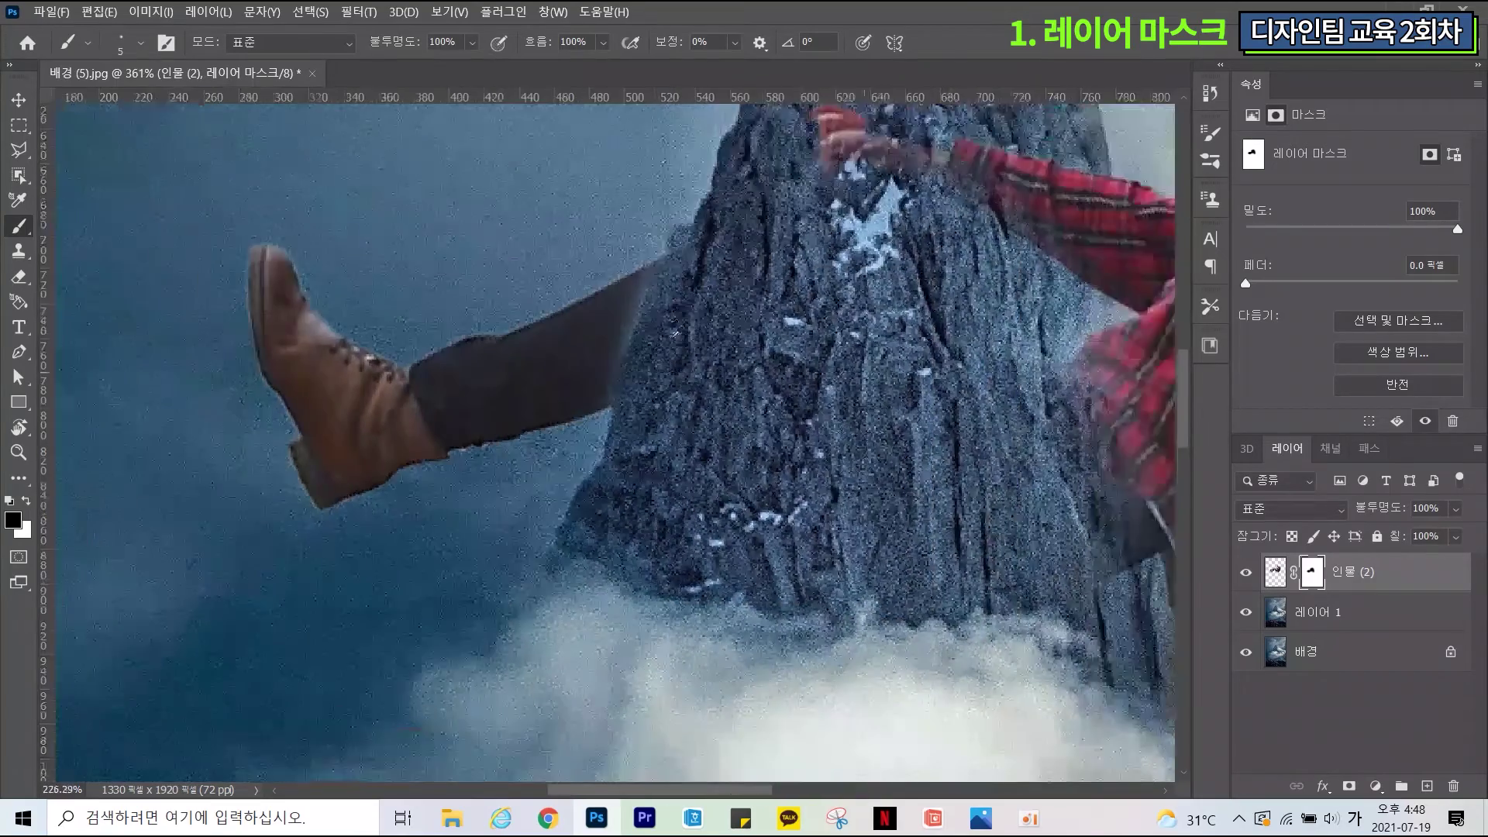
pyautogui.scroll(2, 148, 548)
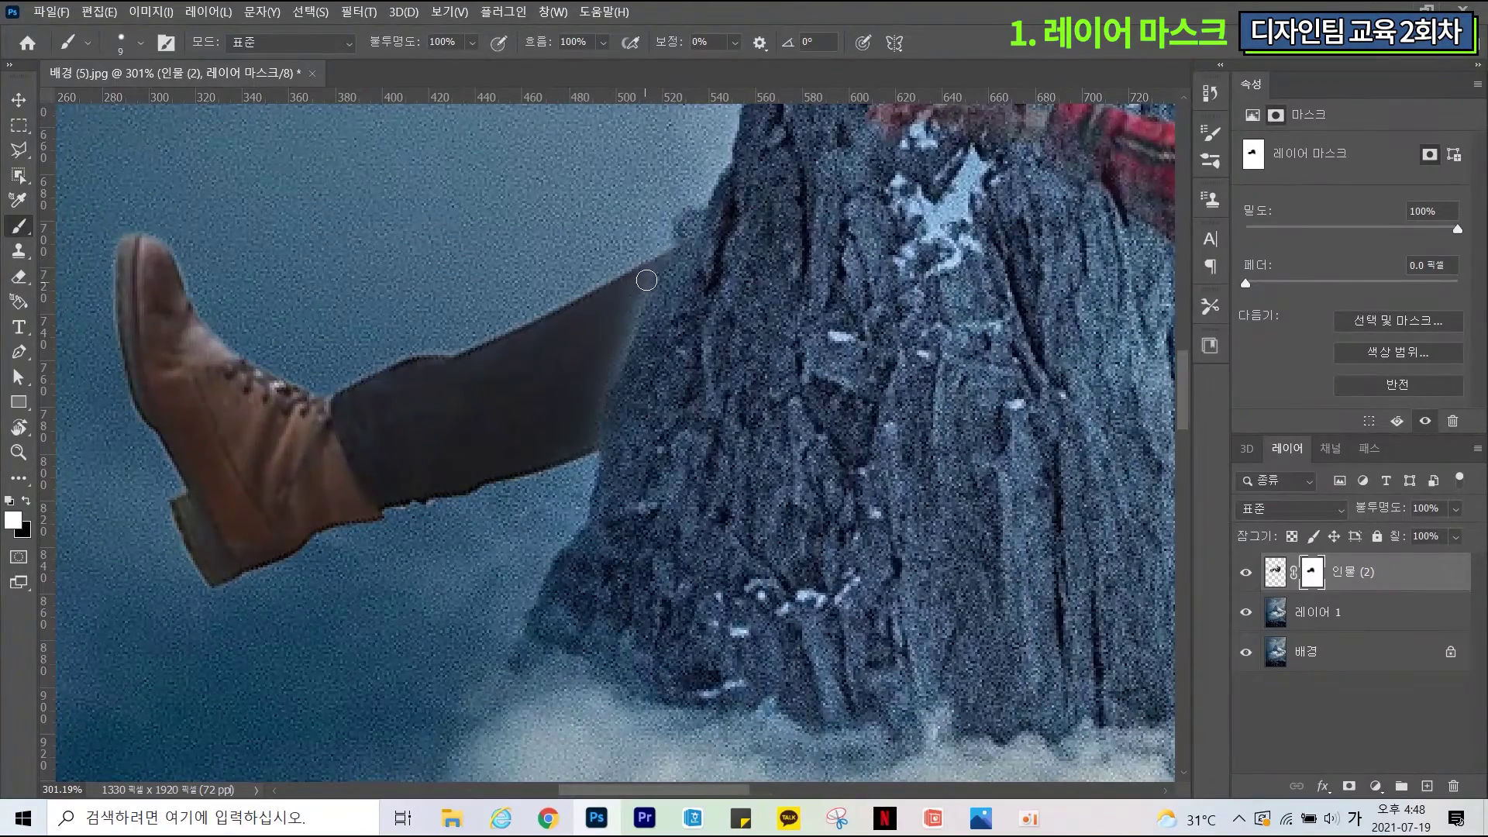
pyautogui.click(26, 503)
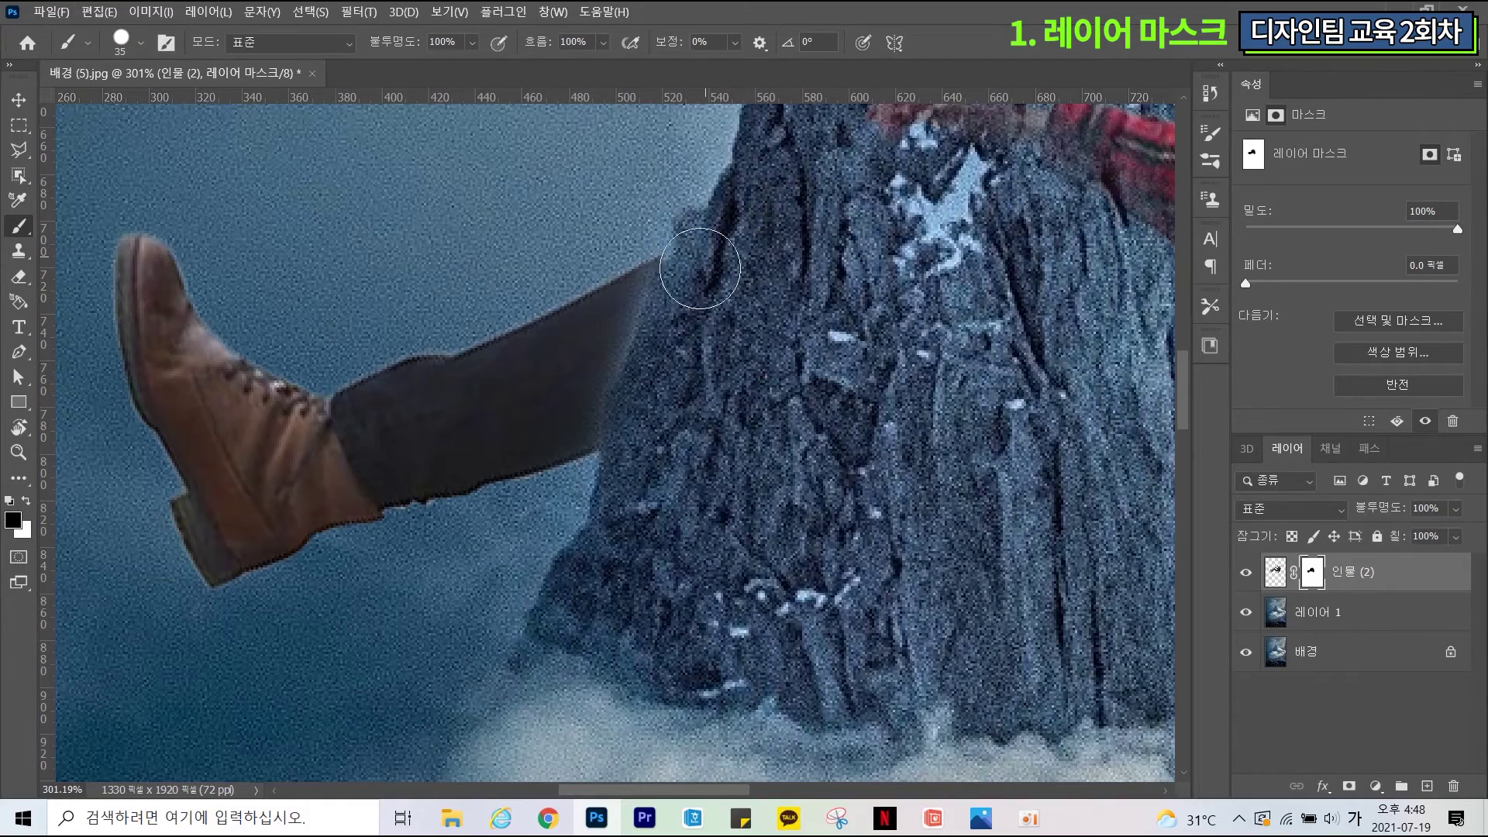
pyautogui.scroll(-5, 767, 434)
pyautogui.scroll(4, 729, 424)
pyautogui.scroll(4, 728, 425)
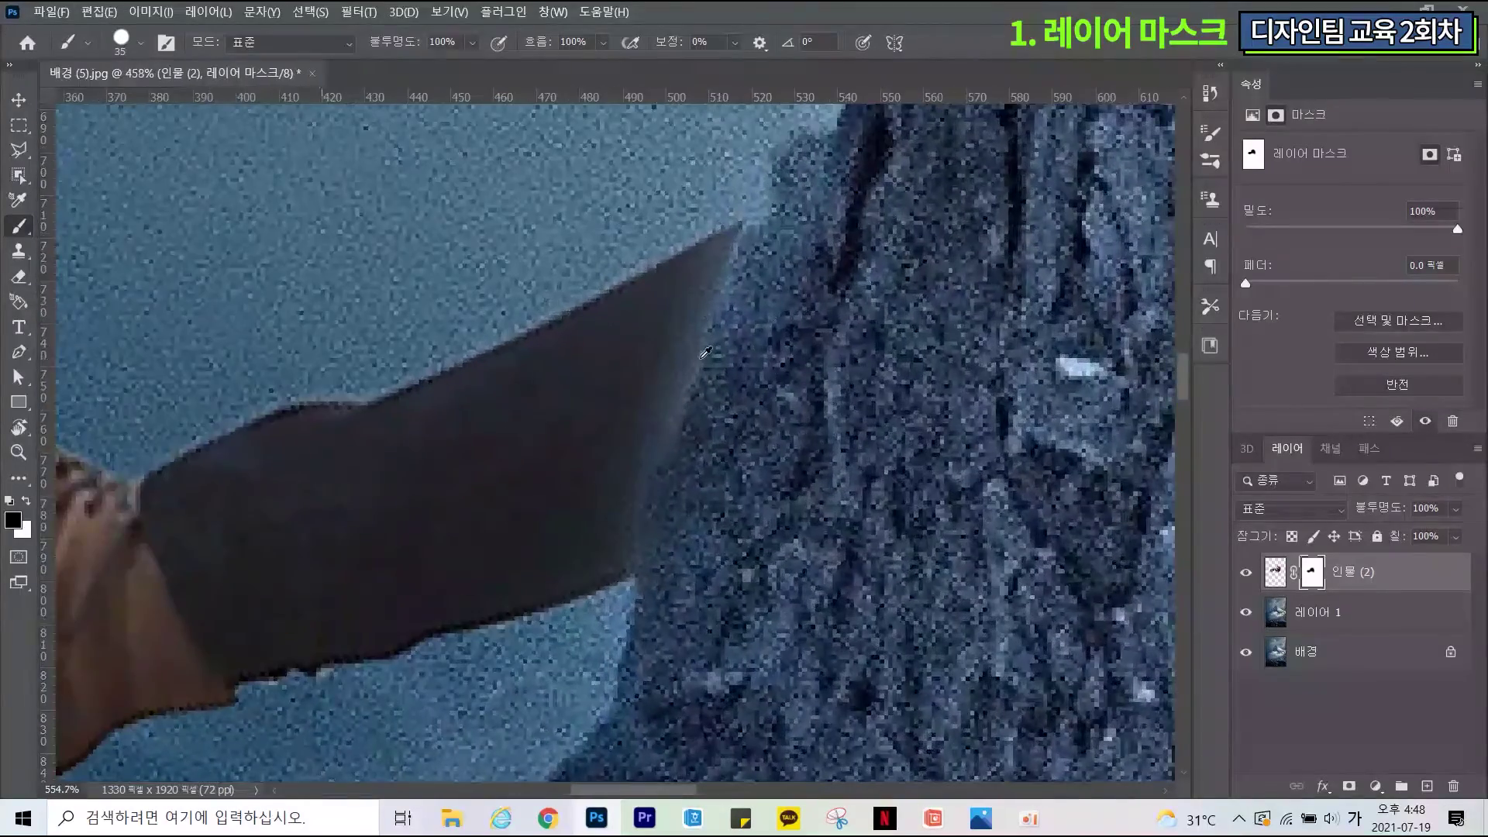
pyautogui.click(27, 503)
pyautogui.press('[')
pyautogui.press('[')
pyautogui.press('[')
pyautogui.press('[')
pyautogui.press('[')
pyautogui.press('[')
pyautogui.moveTo(695, 276)
pyautogui.mouseDown()
pyautogui.moveTo(736, 241)
pyautogui.moveTo(630, 478)
pyautogui.moveTo(622, 545)
pyautogui.moveTo(597, 567)
pyautogui.moveTo(703, 275)
pyautogui.mouseUp()
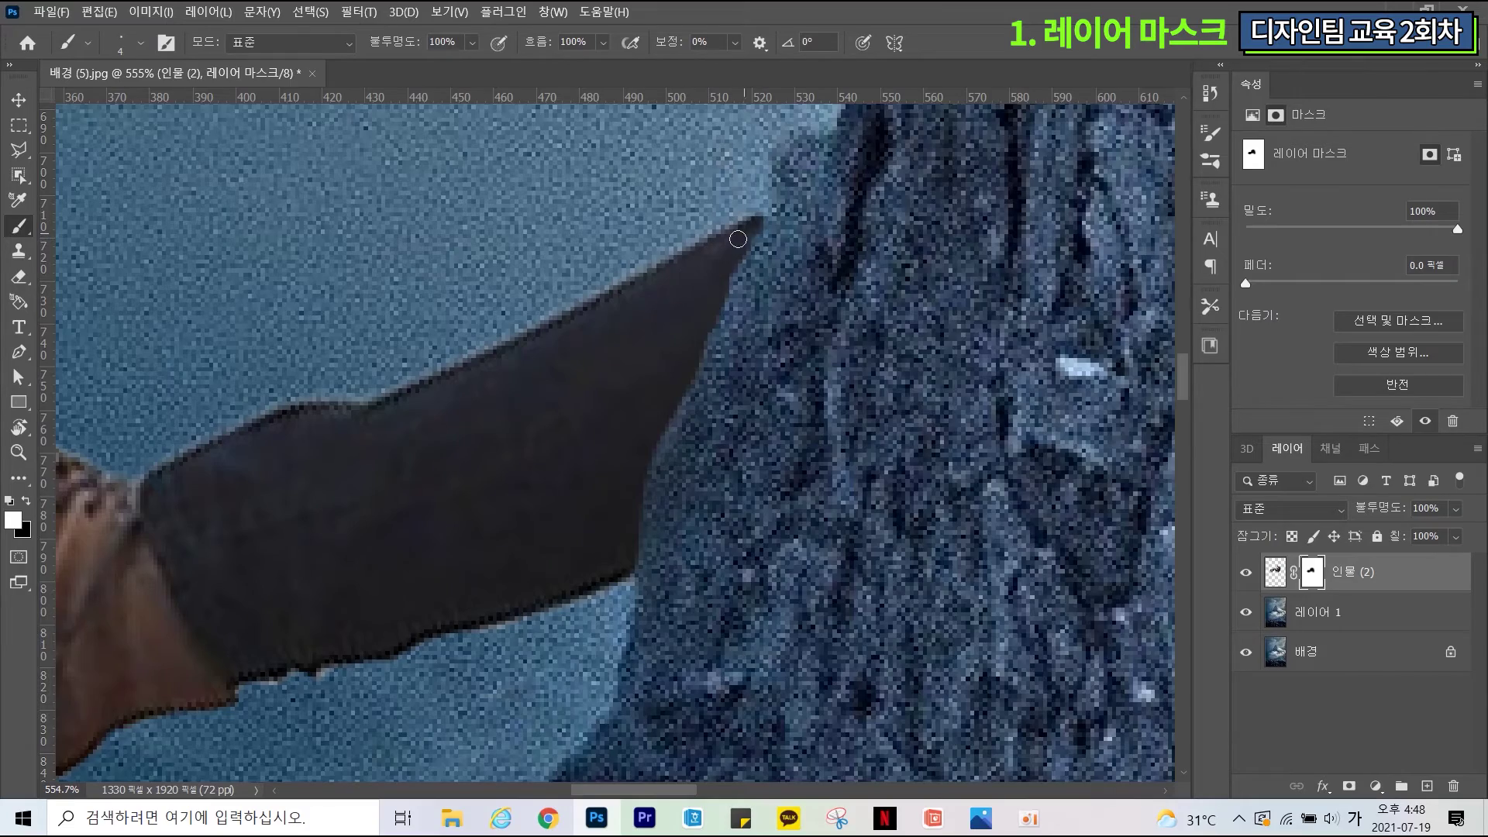
# Step: Paint black on the person's mask with a large hard brush to hide the lower hand and forearm over the rock
pyautogui.scroll(-10, 848, 197)
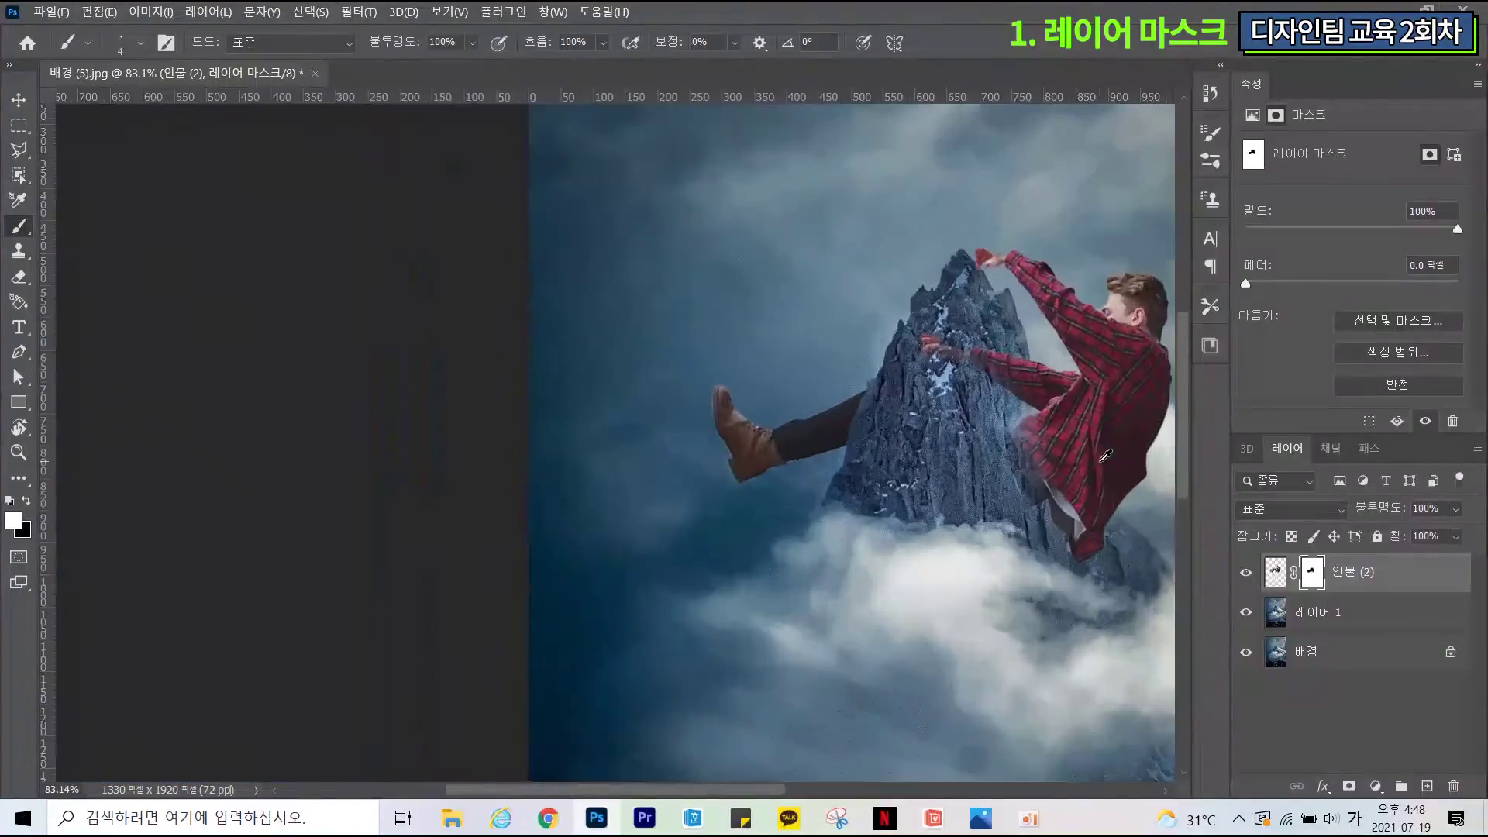
pyautogui.moveTo(713, 790); pyautogui.dragTo(803, 791)
pyautogui.scroll(5, 586, 368)
pyautogui.press(']')
pyautogui.press(']')
pyautogui.press(']')
pyautogui.press(']')
pyautogui.press(']')
pyautogui.scroll(2, 586, 368)
pyautogui.press('x')
pyautogui.moveTo(425, 433); pyautogui.dragTo(701, 446)
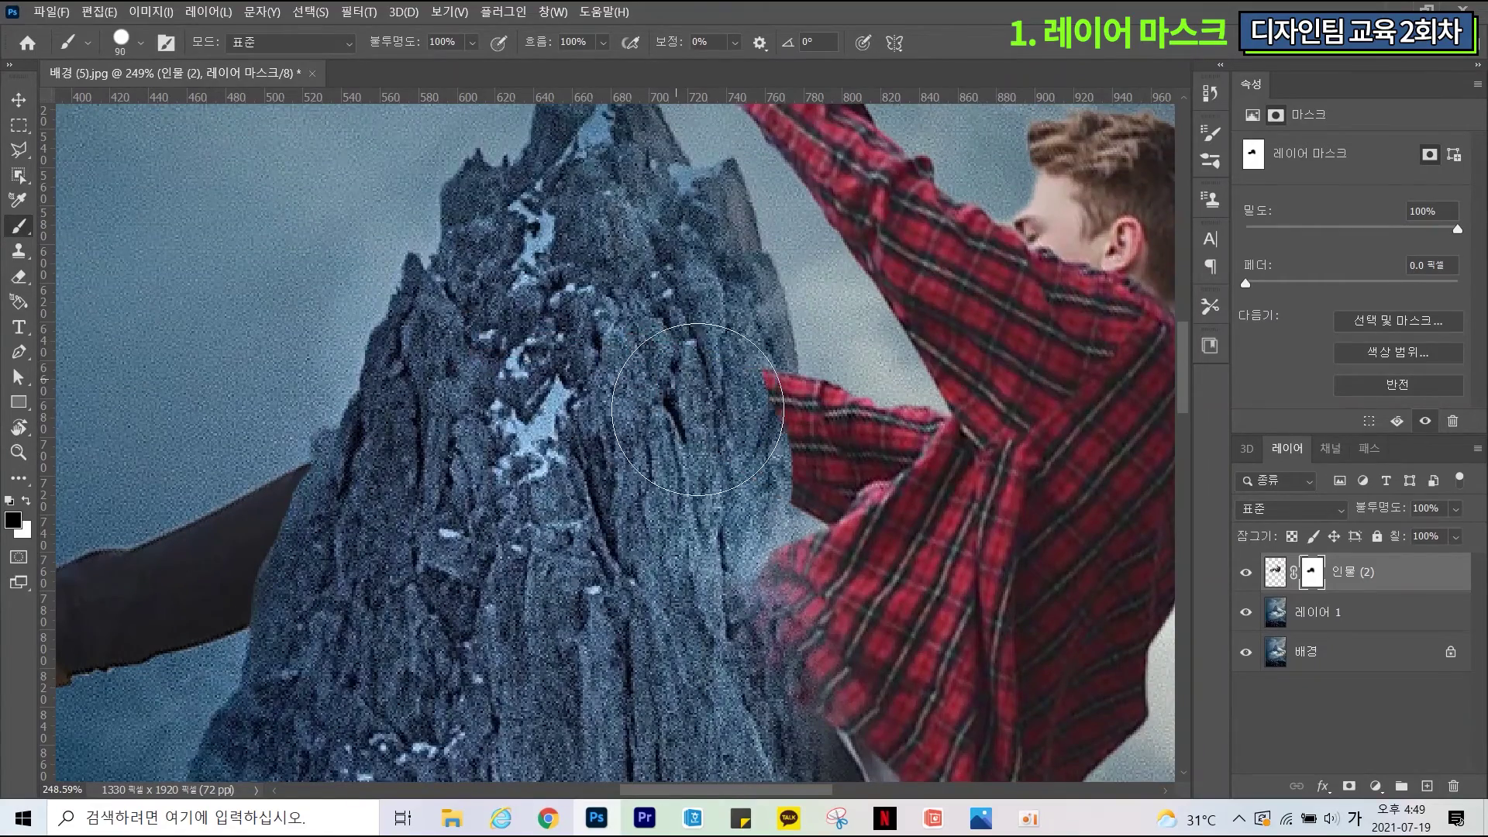
# Step: Mask out the faded shirt edge over the rock, then restore the shirt in white along the rock's right contour
pyautogui.scroll(-3, 701, 445)
pyautogui.moveTo(775, 581)
pyautogui.mouseDown()
pyautogui.moveTo(822, 465)
pyautogui.moveTo(775, 233)
pyautogui.moveTo(847, 642)
pyautogui.moveTo(830, 594)
pyautogui.mouseUp()
pyautogui.click(26, 501)
pyautogui.press('[')
pyautogui.press('[')
pyautogui.press('[')
pyautogui.press('[')
pyautogui.press('[')
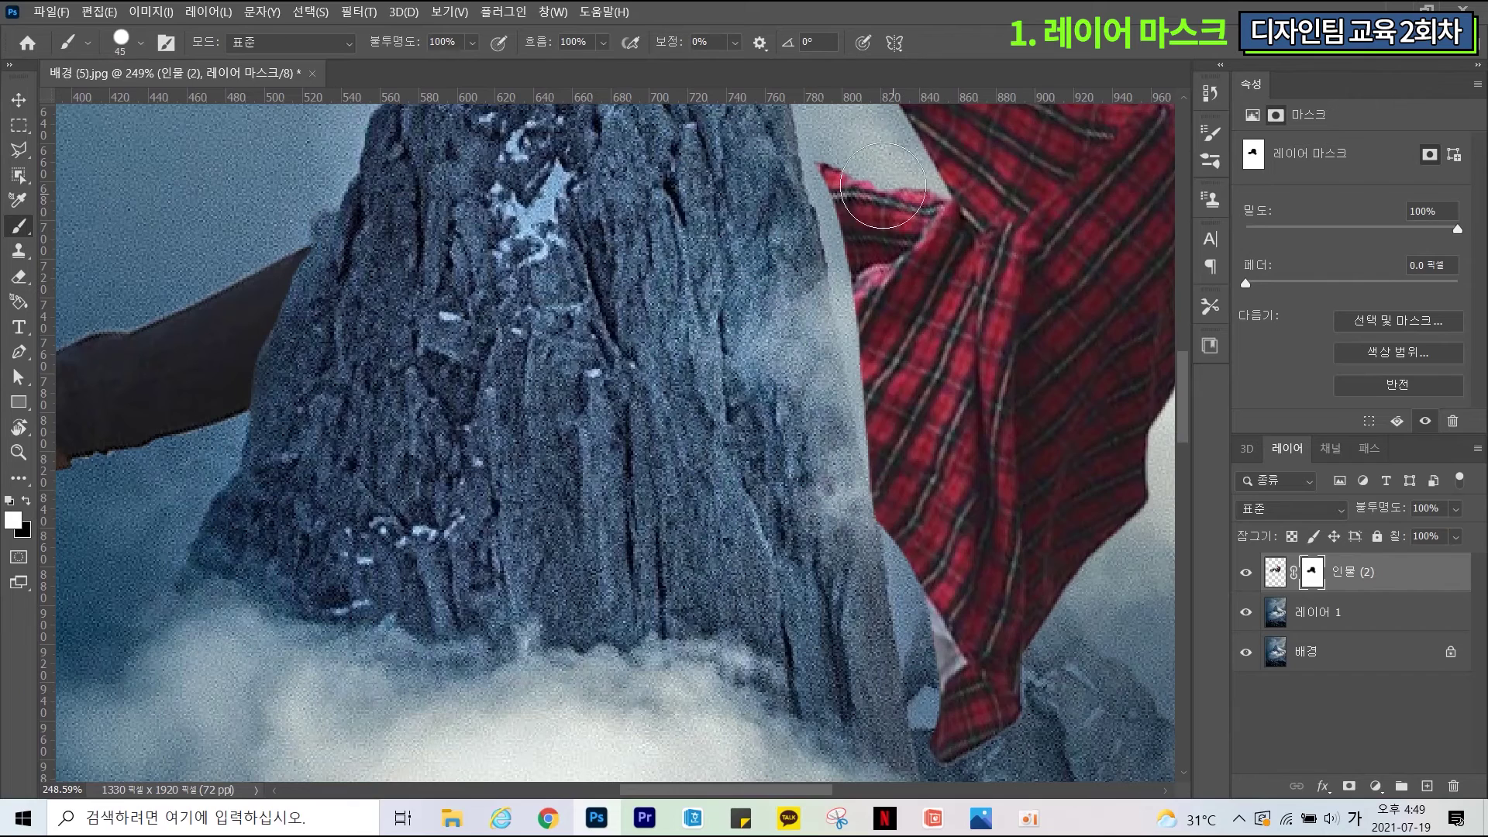
pyautogui.moveTo(822, 166); pyautogui.dragTo(928, 751)
# Step: Set the opacity of the 인물 (2) layer to 80%
pyautogui.scroll(-5, 969, 655)
pyautogui.scroll(5, 843, 273)
pyautogui.scroll(-6, 924, 416)
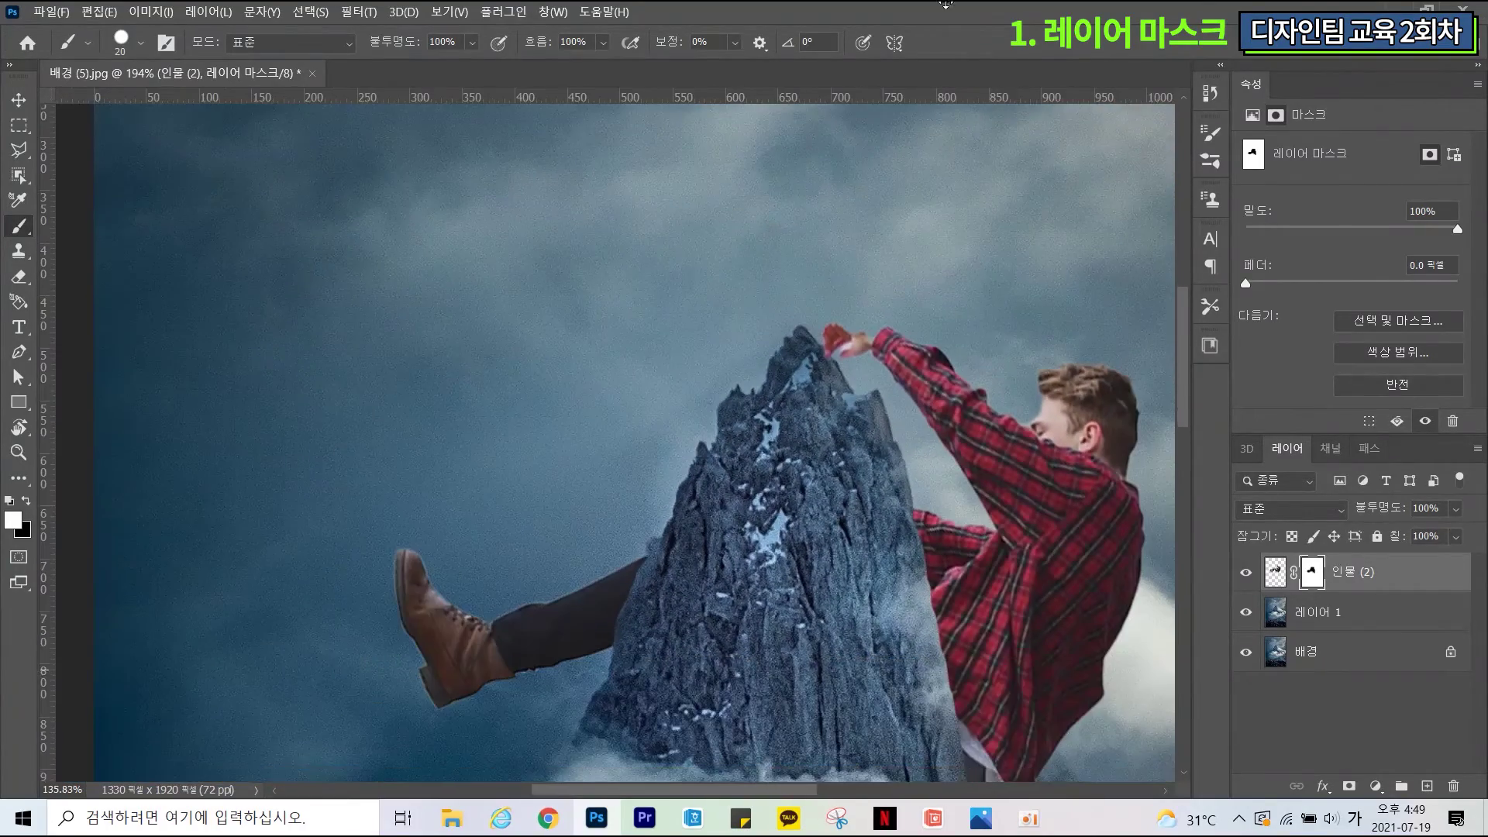
pyautogui.scroll(-4, 980, 571)
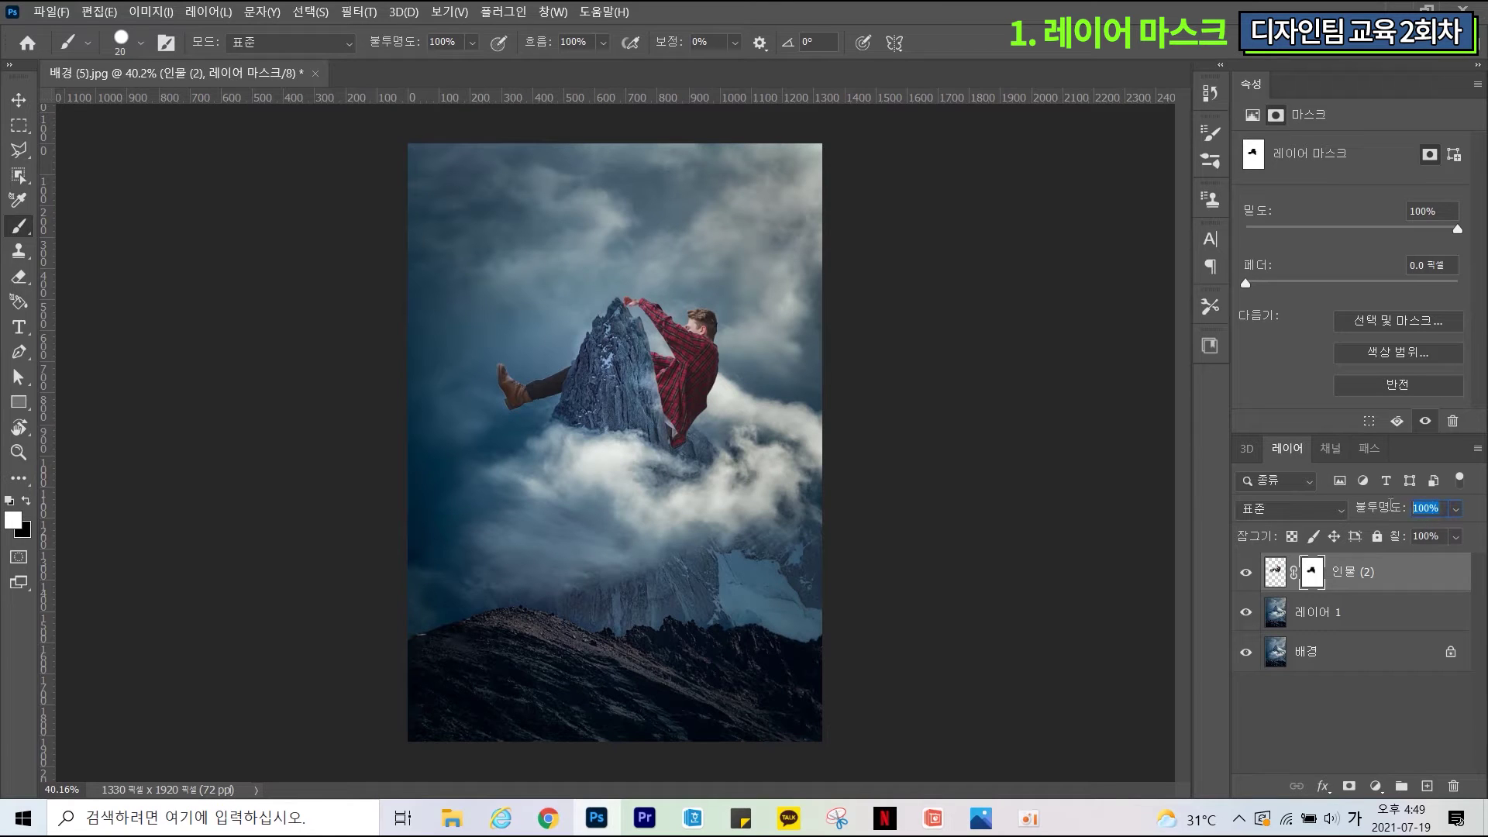
pyautogui.write('80')
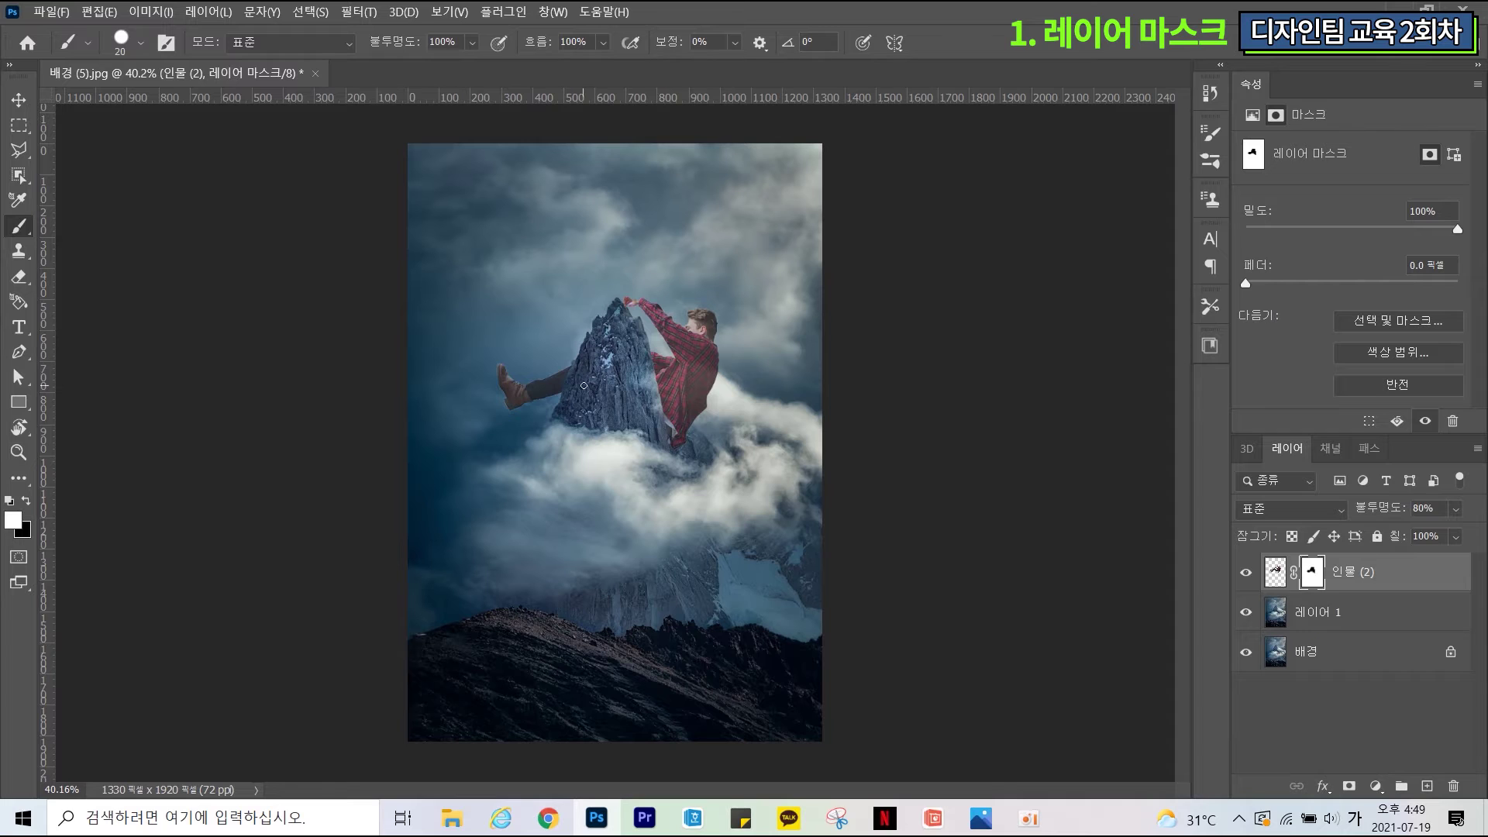
# Step: Place the embedded storm image 배경 (1) as a new layer at its default size
pyautogui.click(51, 12)
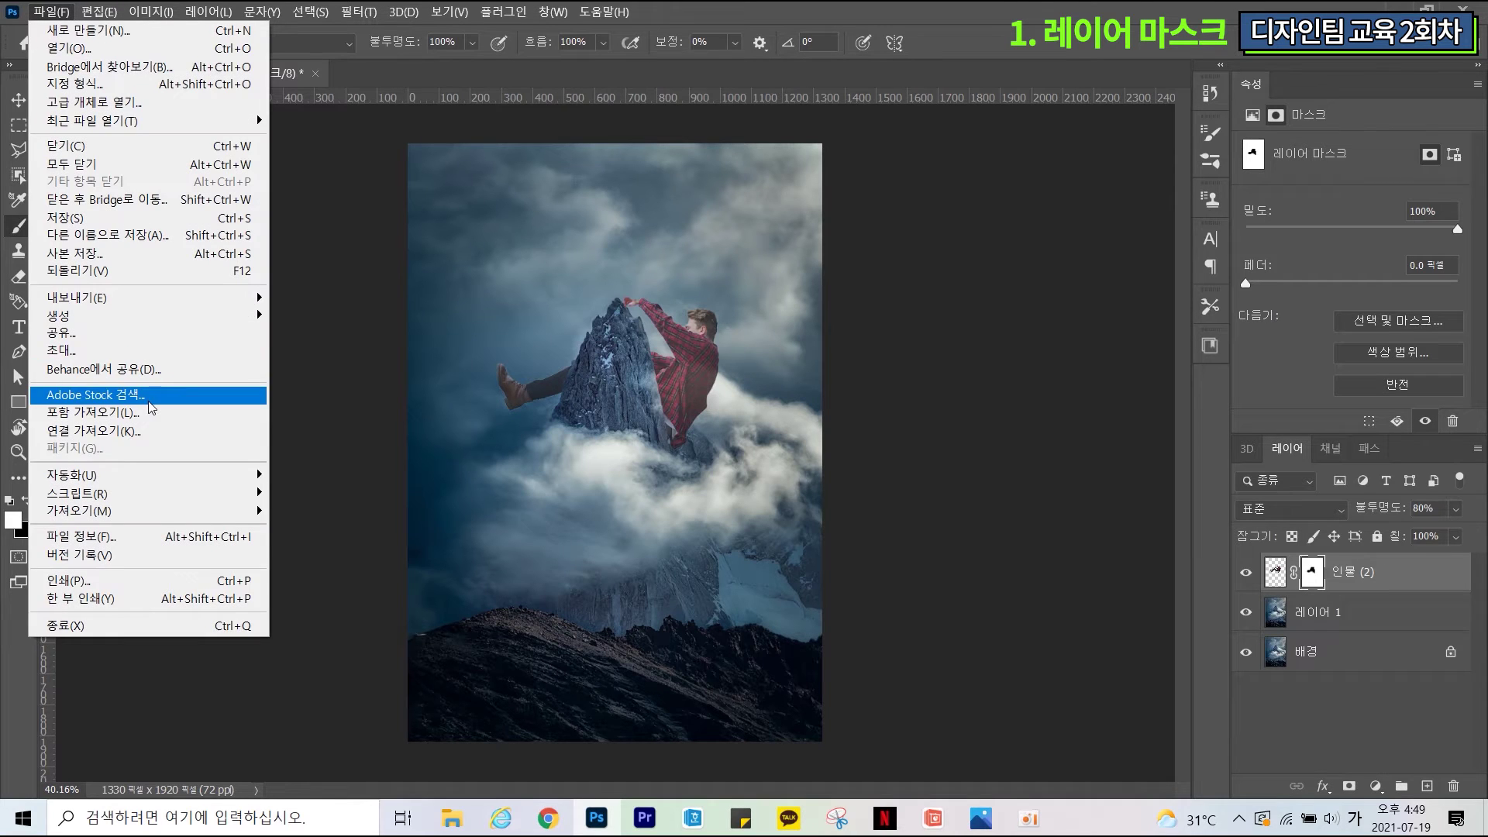
pyautogui.click(145, 411)
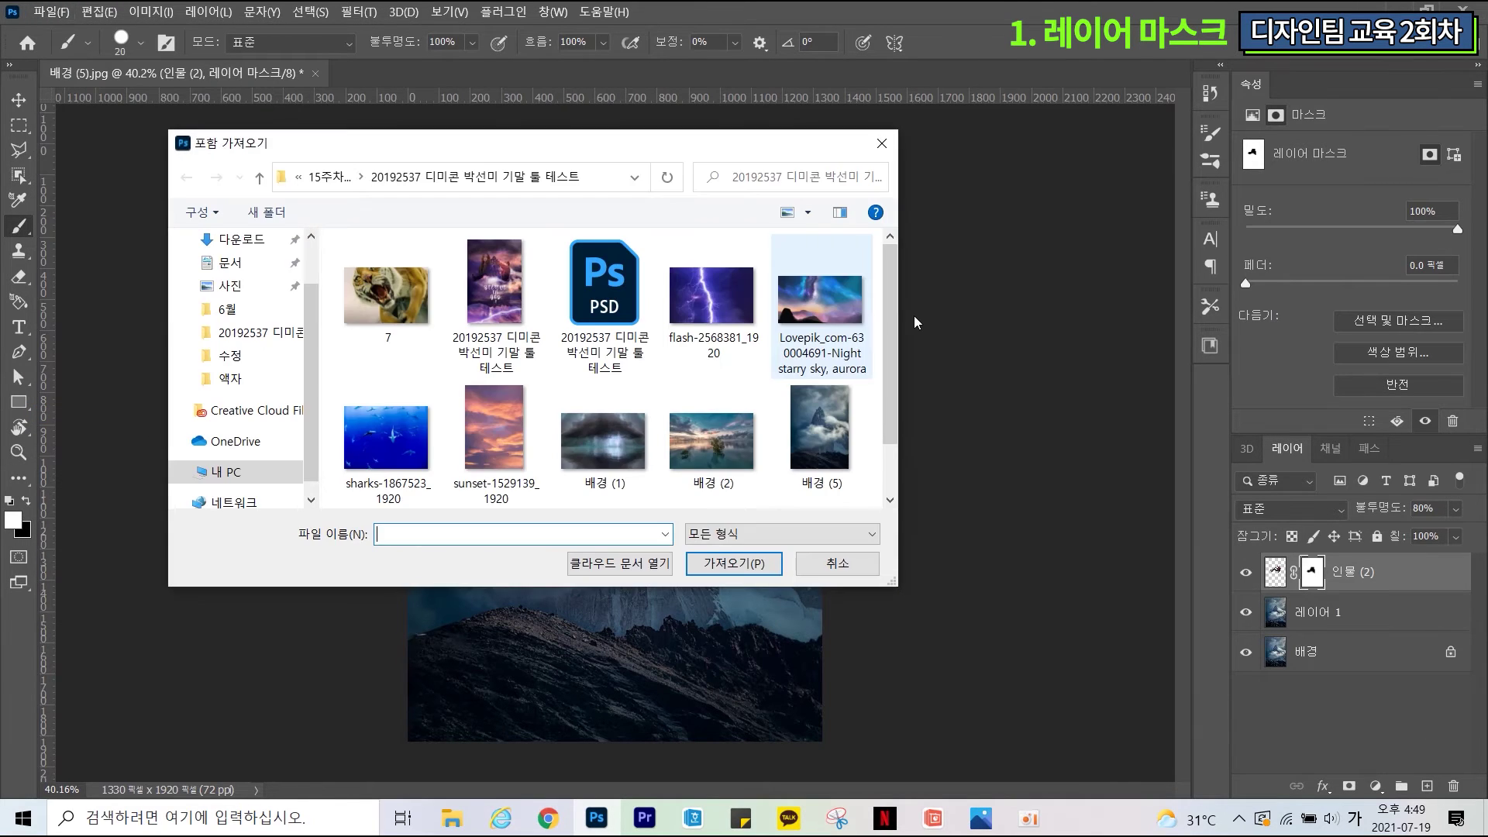
pyautogui.click(605, 440)
pyautogui.click(734, 564)
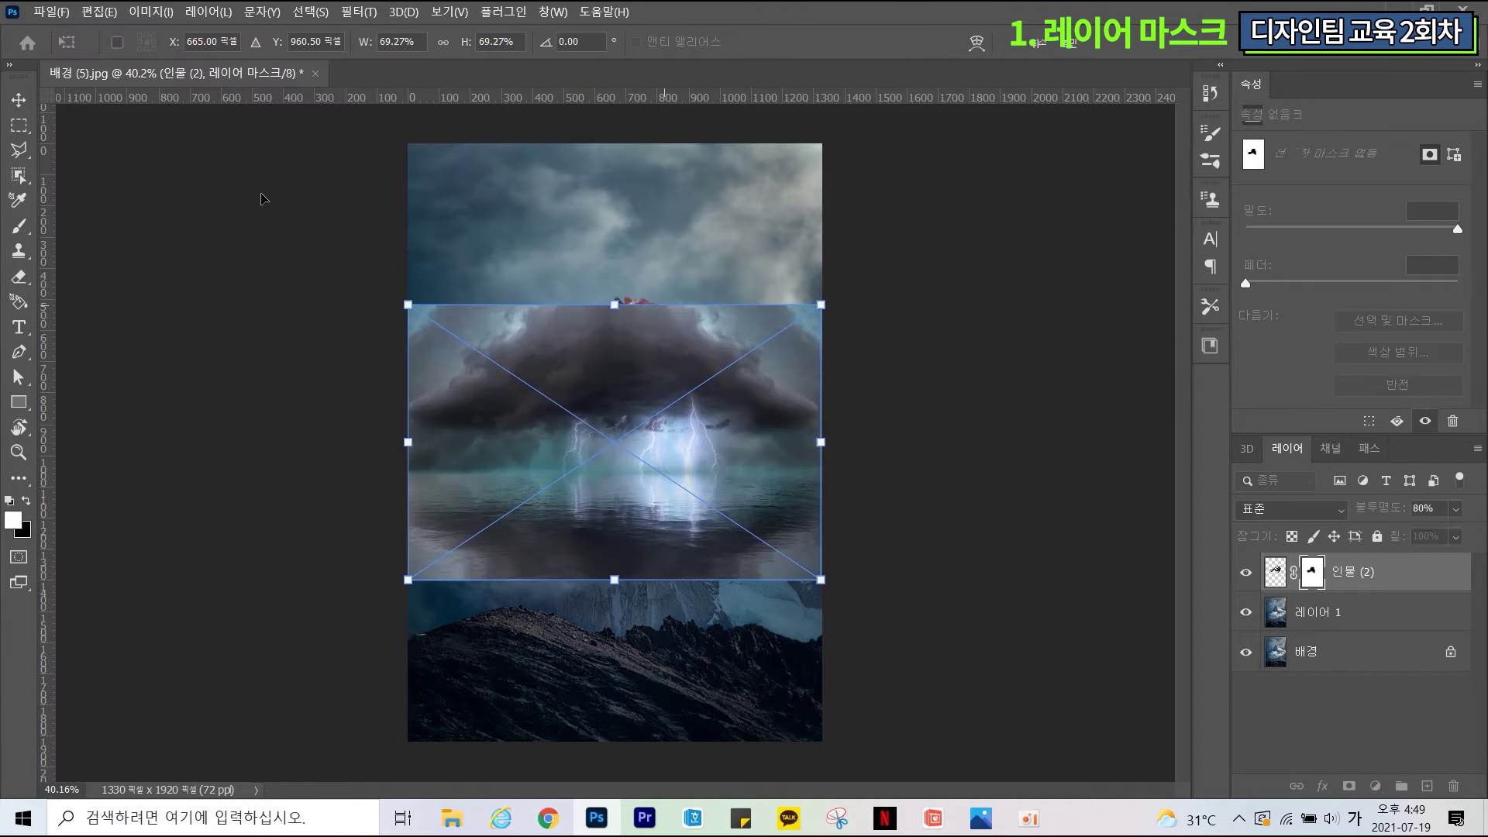
pyautogui.press('Return')
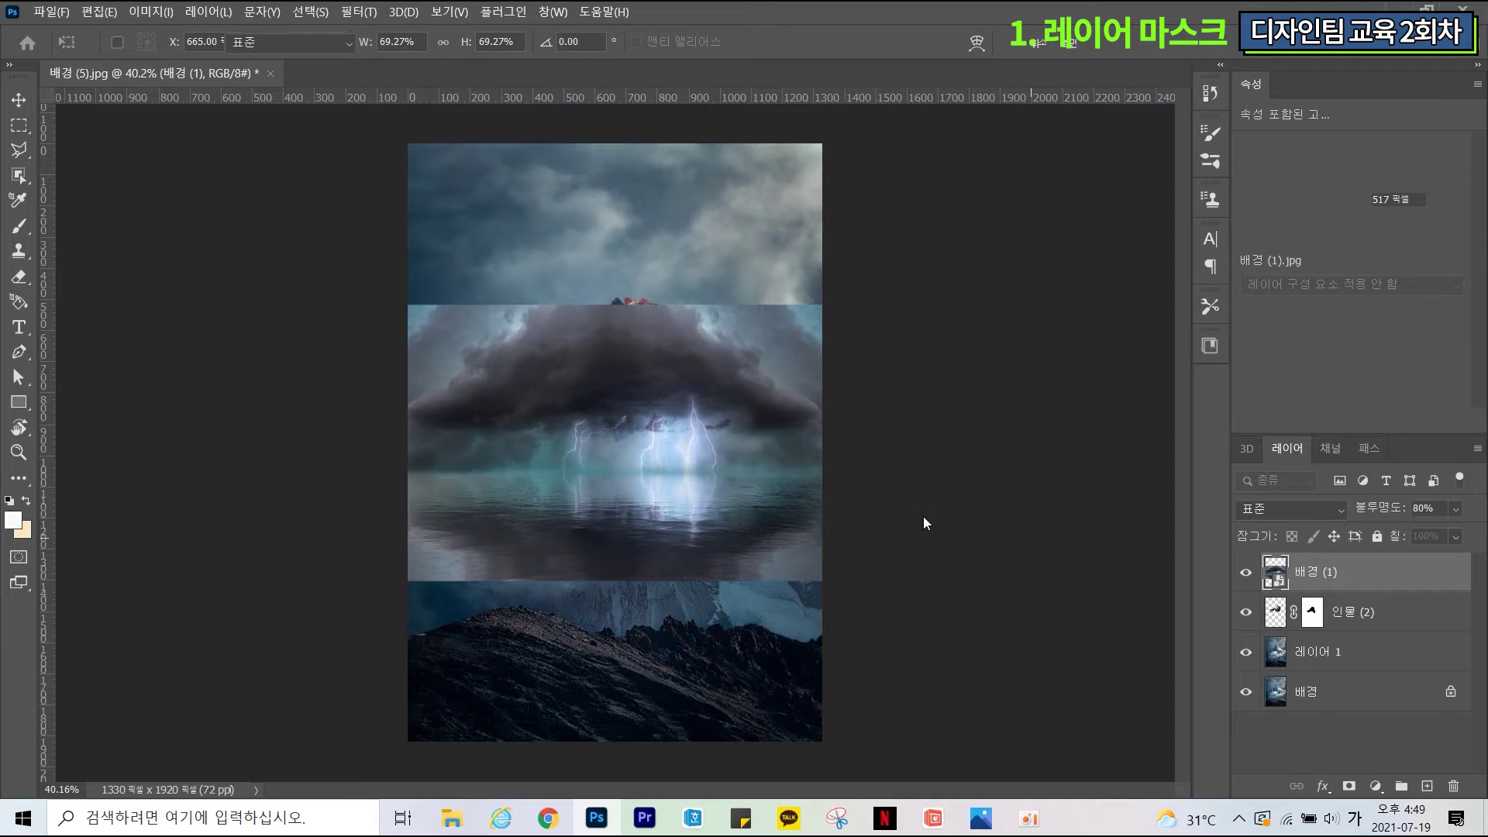
# Step: Rasterize the storm image layer and move it up to cover the upper part of the canvas
pyautogui.press('b')
pyautogui.click(766, 413)
pyautogui.click(733, 334)
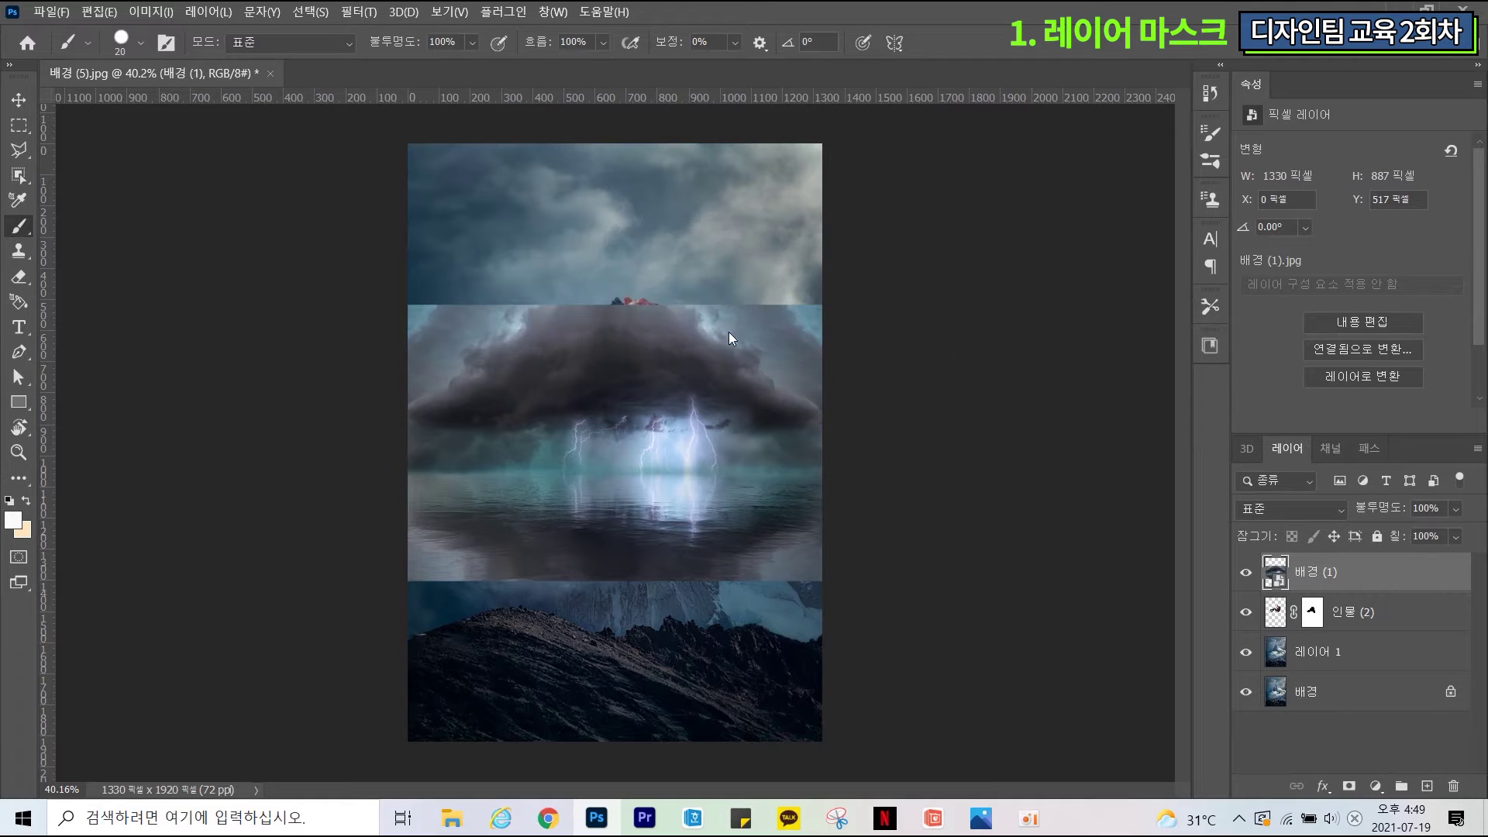
pyautogui.click(19, 100)
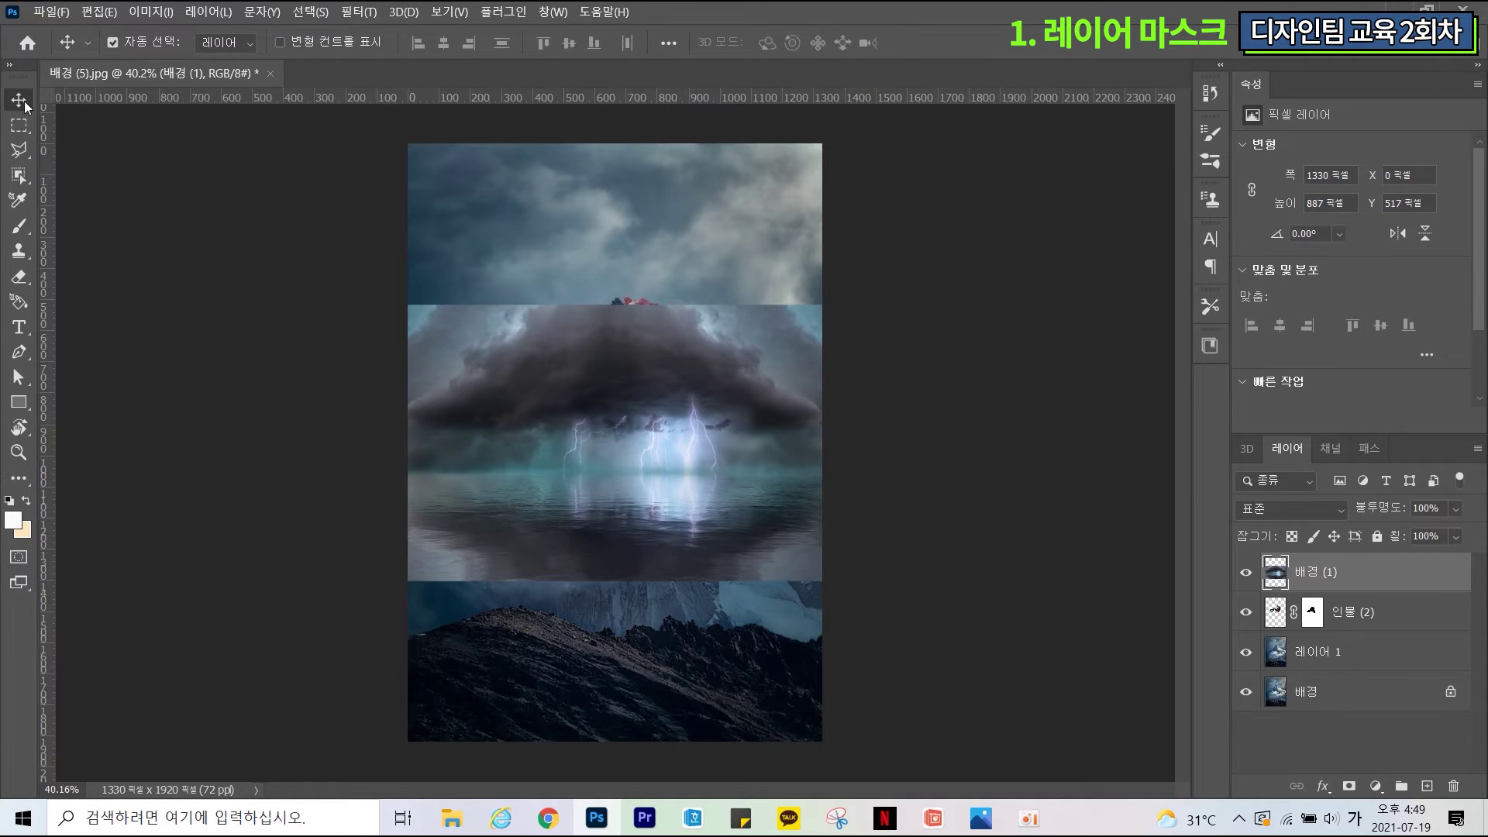
pyautogui.moveTo(708, 476); pyautogui.dragTo(709, 305)
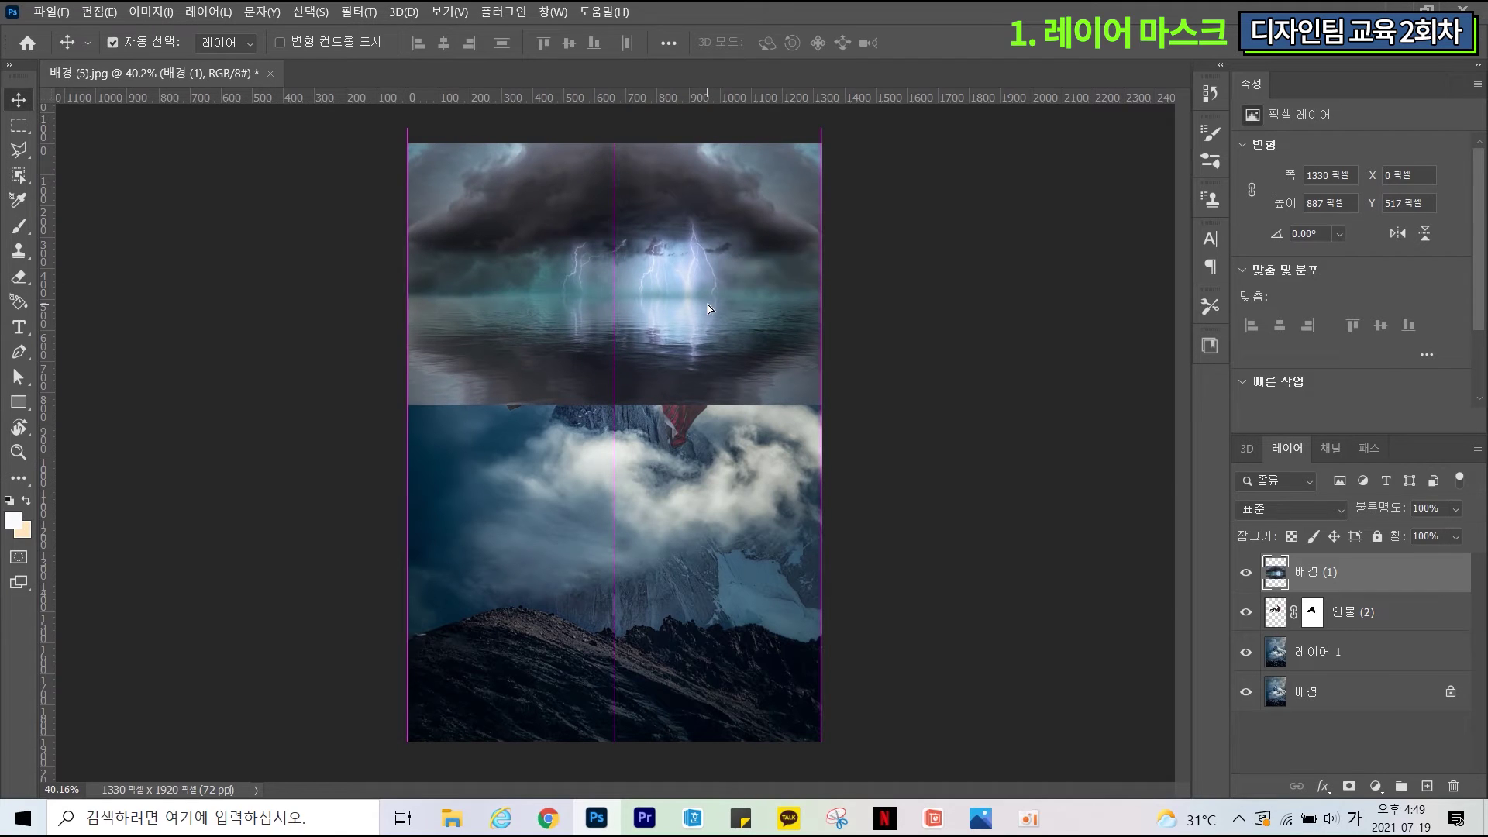
# Step: Set the storm layer's blend mode to Hard Light (하드 라이트) and add a layer mask to it
pyautogui.click(1278, 505)
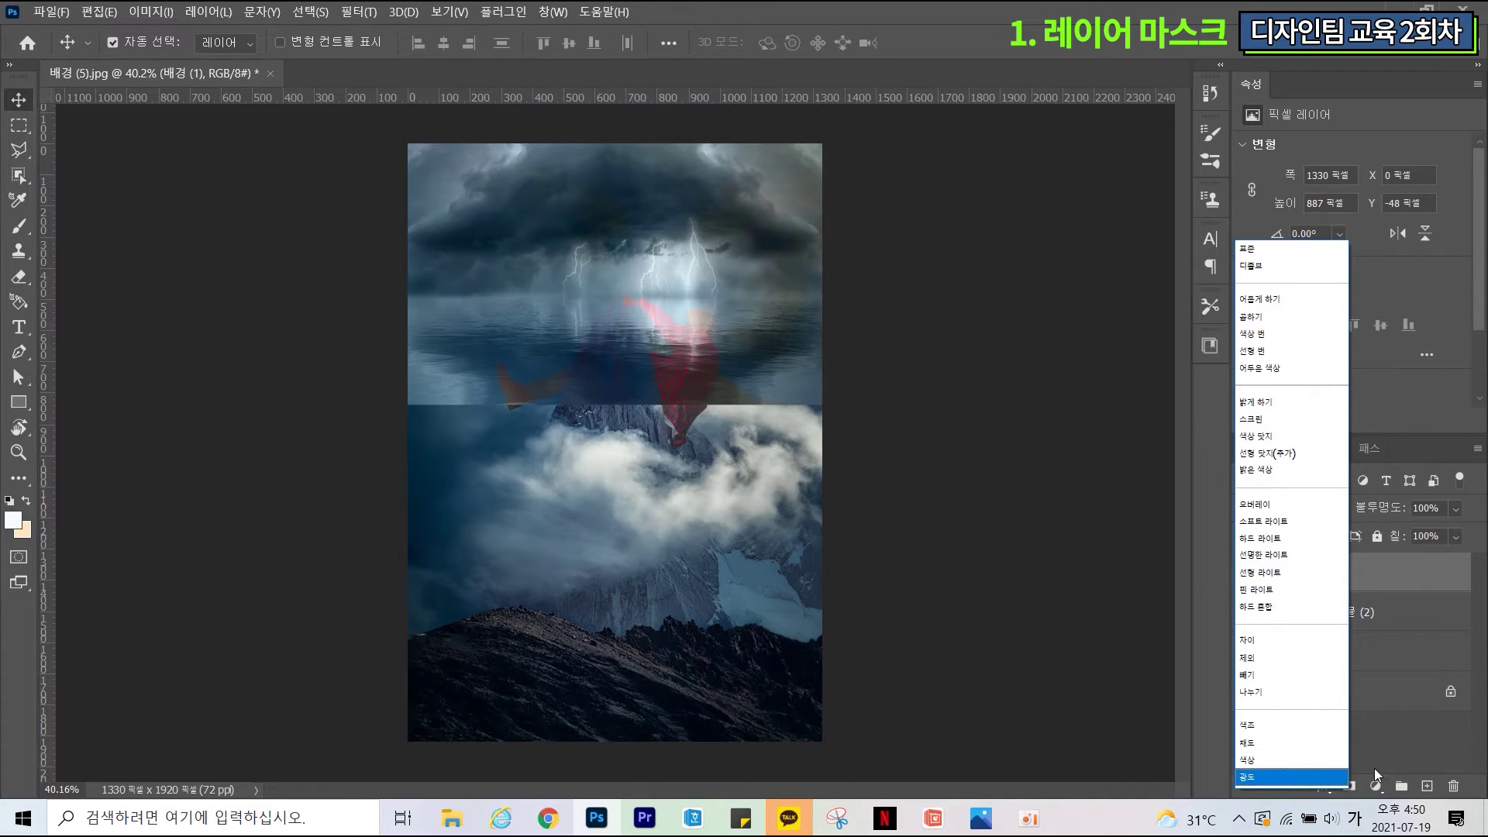
pyautogui.click(1269, 541)
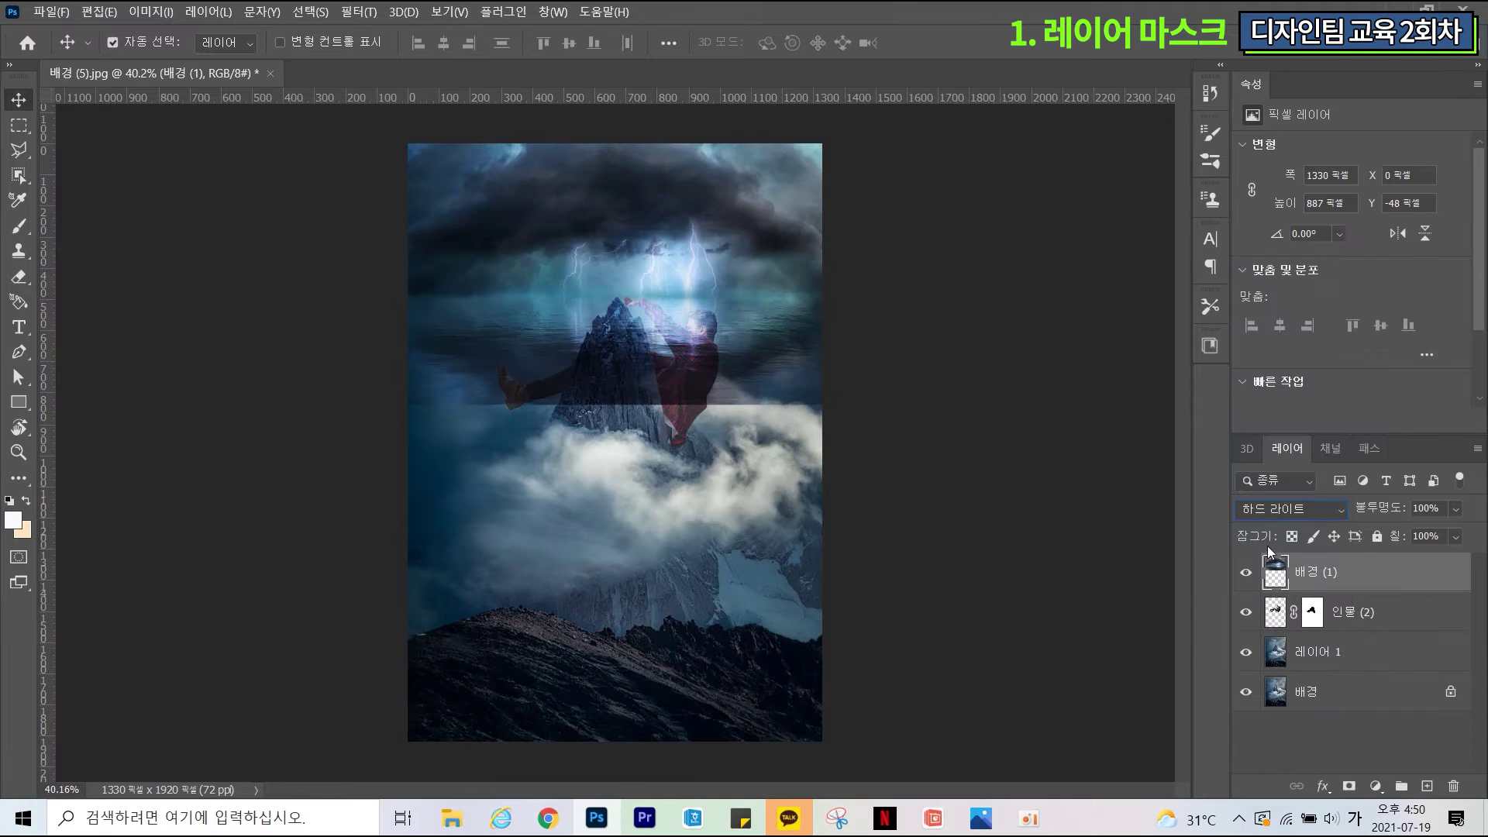
pyautogui.click(1349, 786)
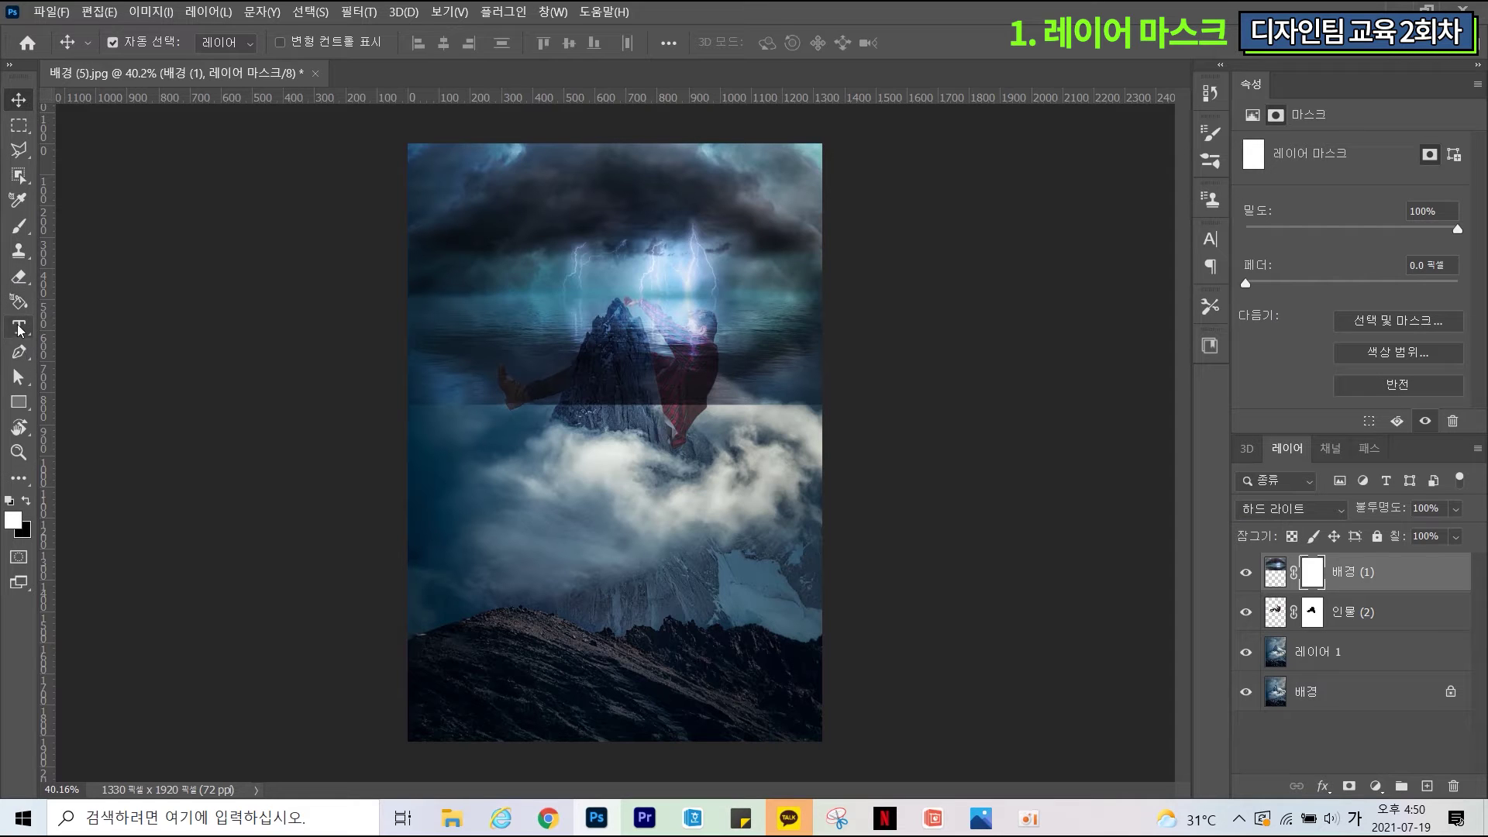
# Step: Paint black on the storm layer's mask with a 175 px soft brush over the person, the peak and the image's lower edge
pyautogui.click(19, 225)
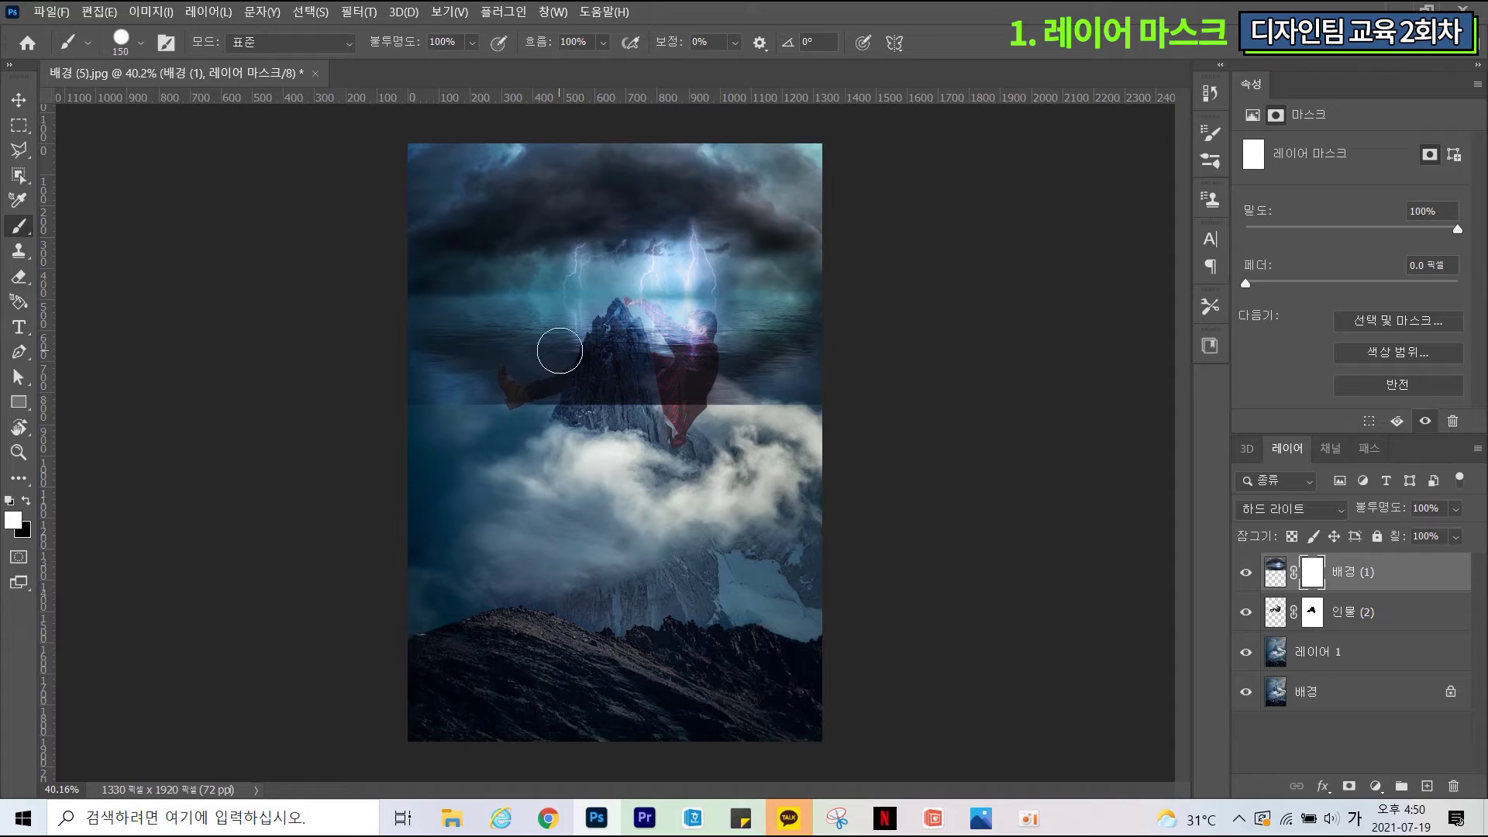
pyautogui.press('x')
pyautogui.moveTo(508, 382); pyautogui.dragTo(736, 385)
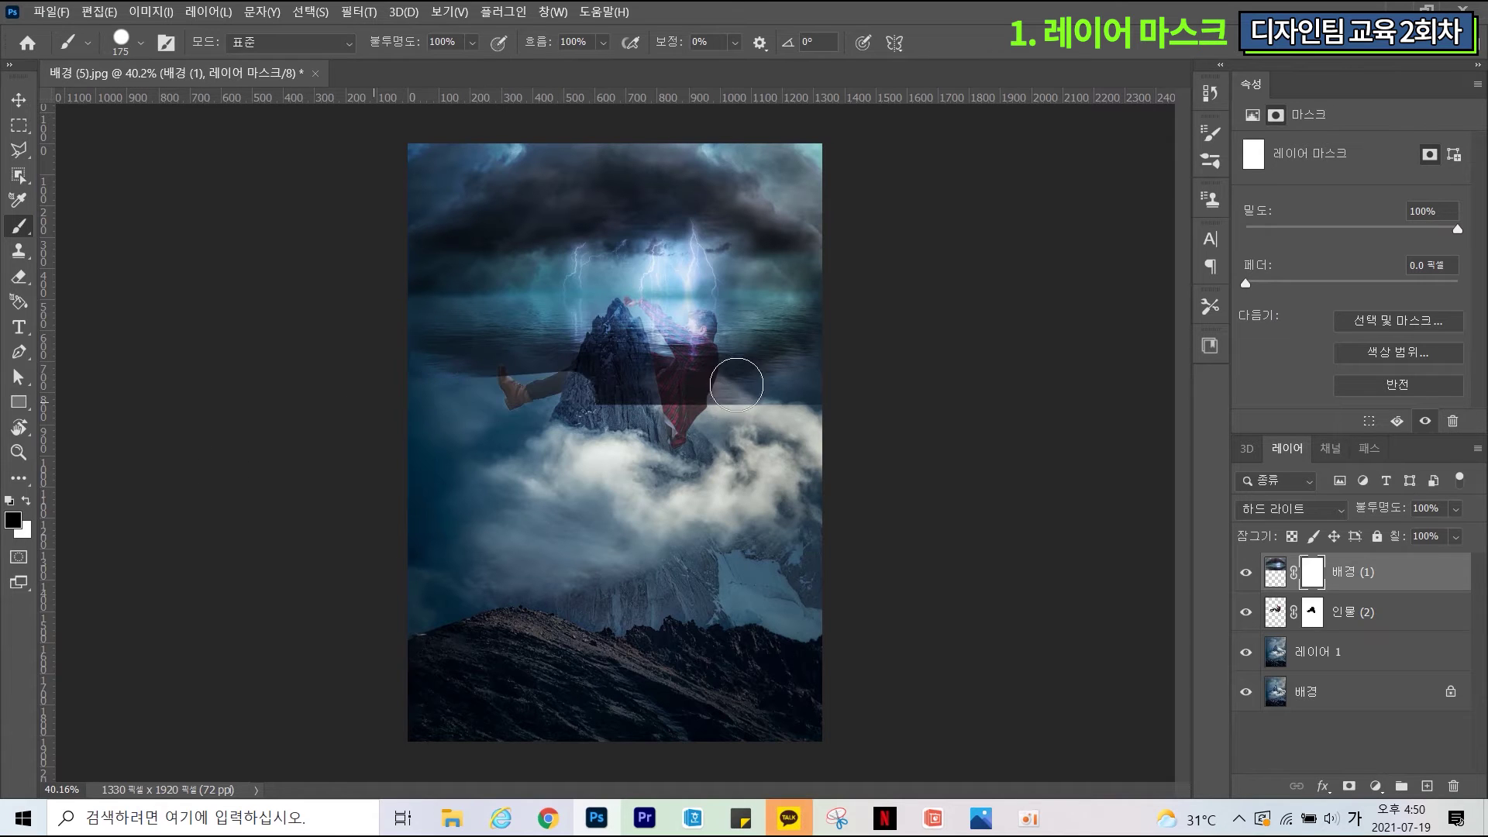
pyautogui.click(140, 43)
pyautogui.click(120, 309)
pyautogui.press('Return')
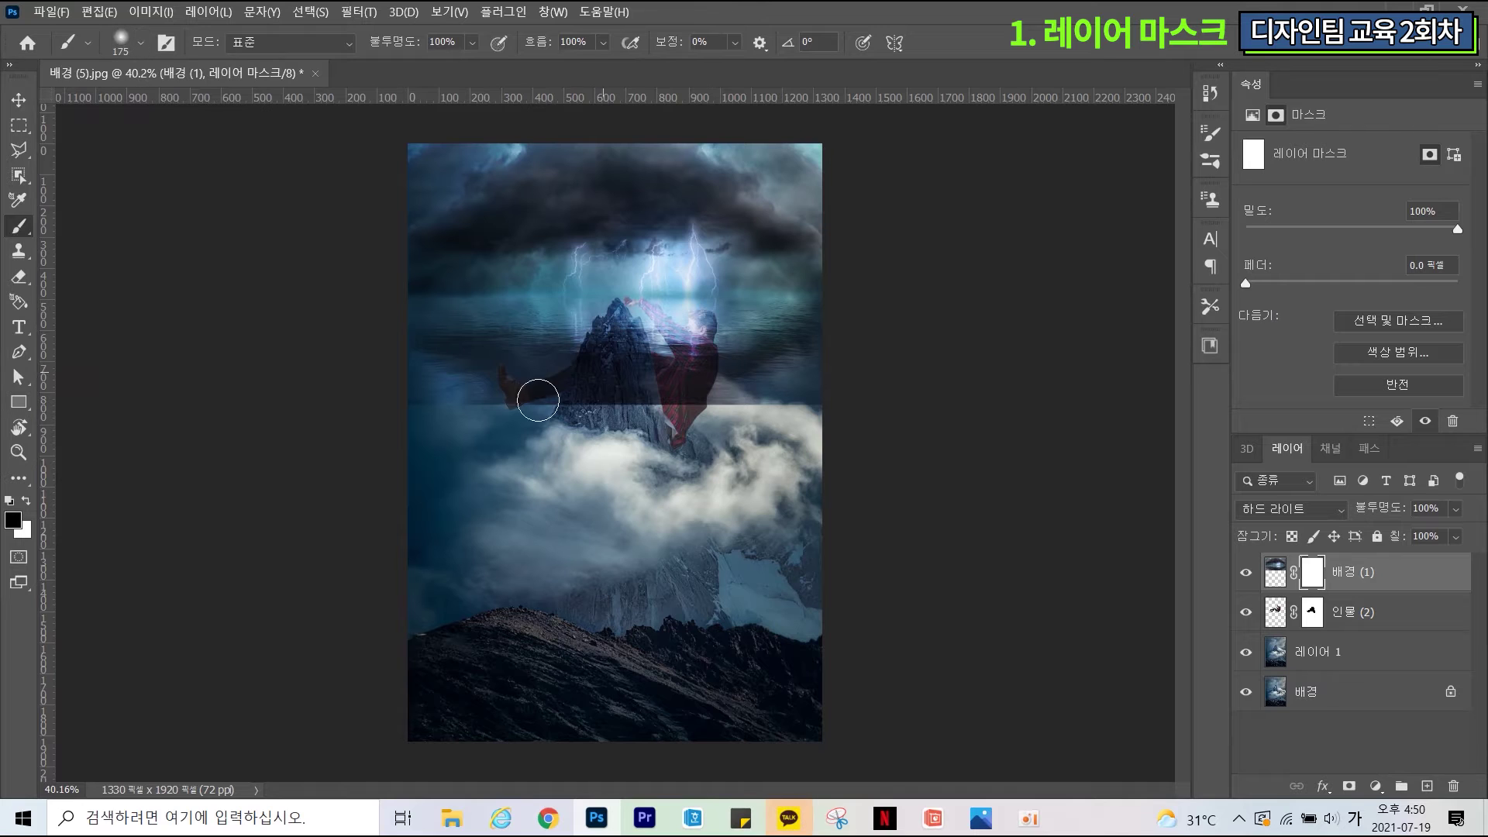
pyautogui.moveTo(488, 409)
pyautogui.mouseDown()
pyautogui.moveTo(620, 348)
pyautogui.moveTo(682, 372)
pyautogui.moveTo(535, 368)
pyautogui.mouseUp()
pyautogui.press('v')
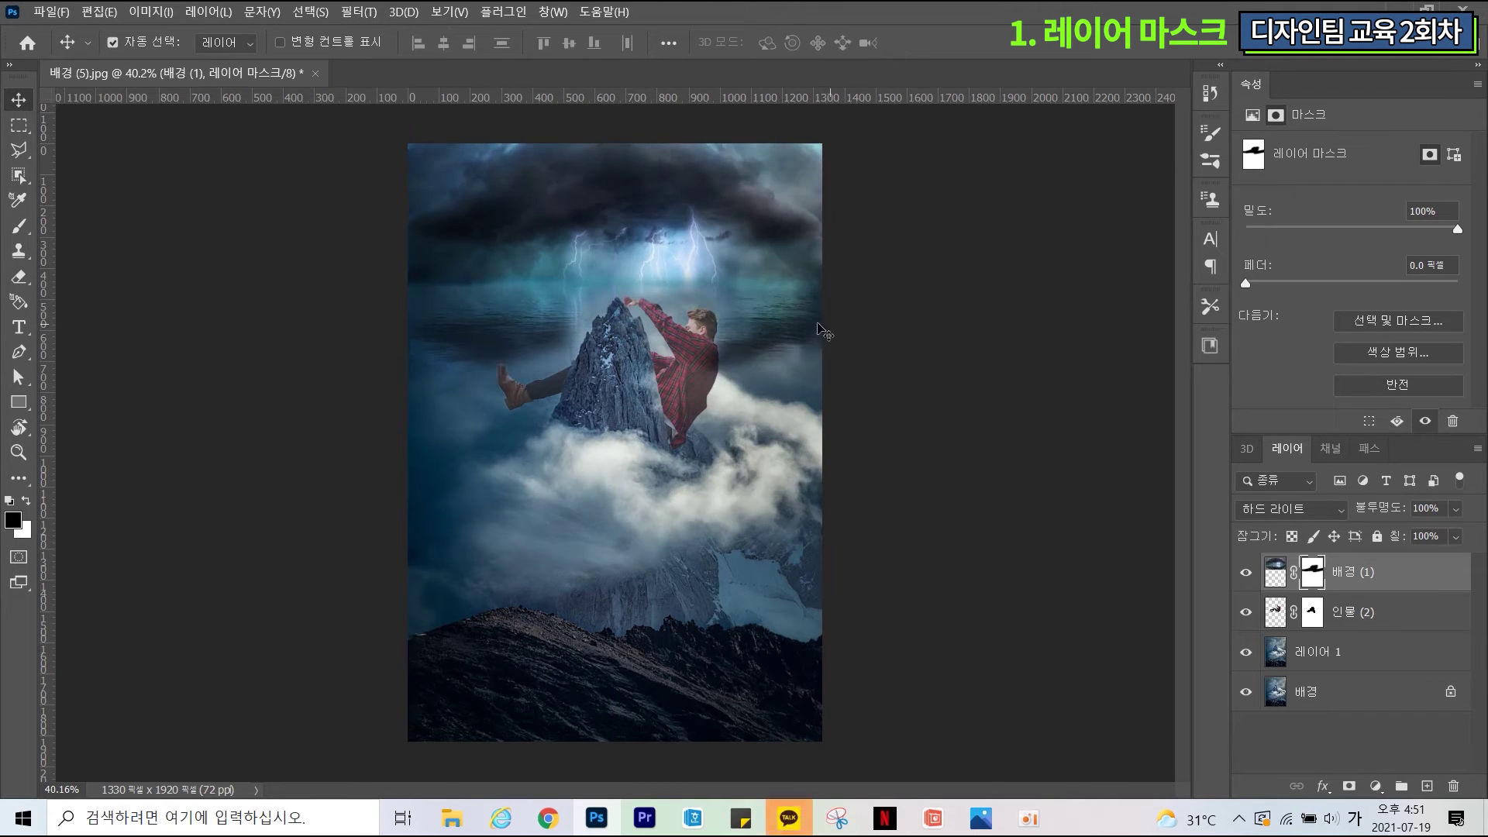
# Step: Paint white on the storm layer's mask around the peak's tip to bring back some of the storm
pyautogui.click(19, 225)
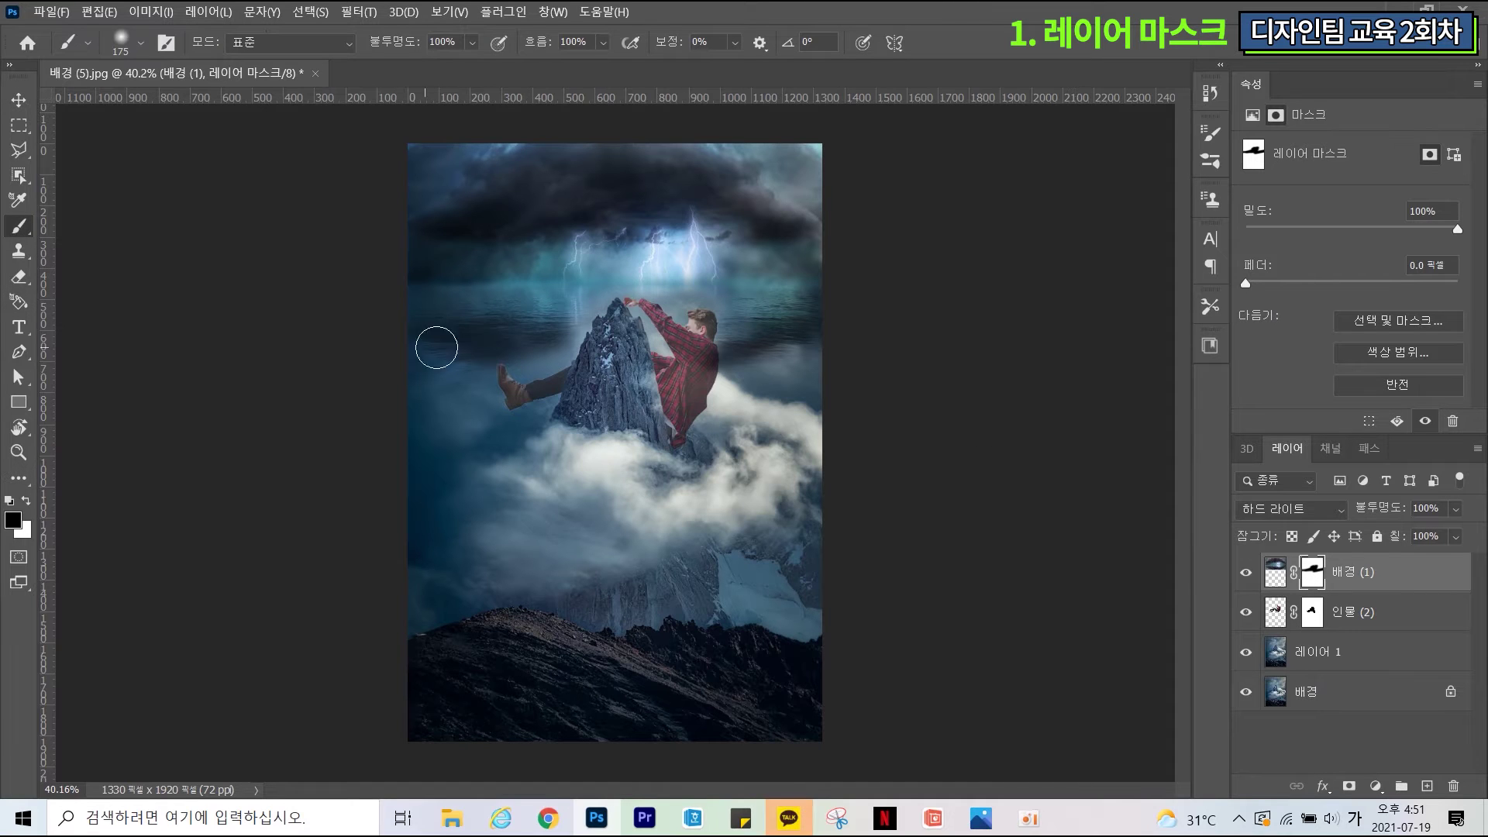
pyautogui.press('x')
pyautogui.moveTo(601, 322); pyautogui.dragTo(674, 306)
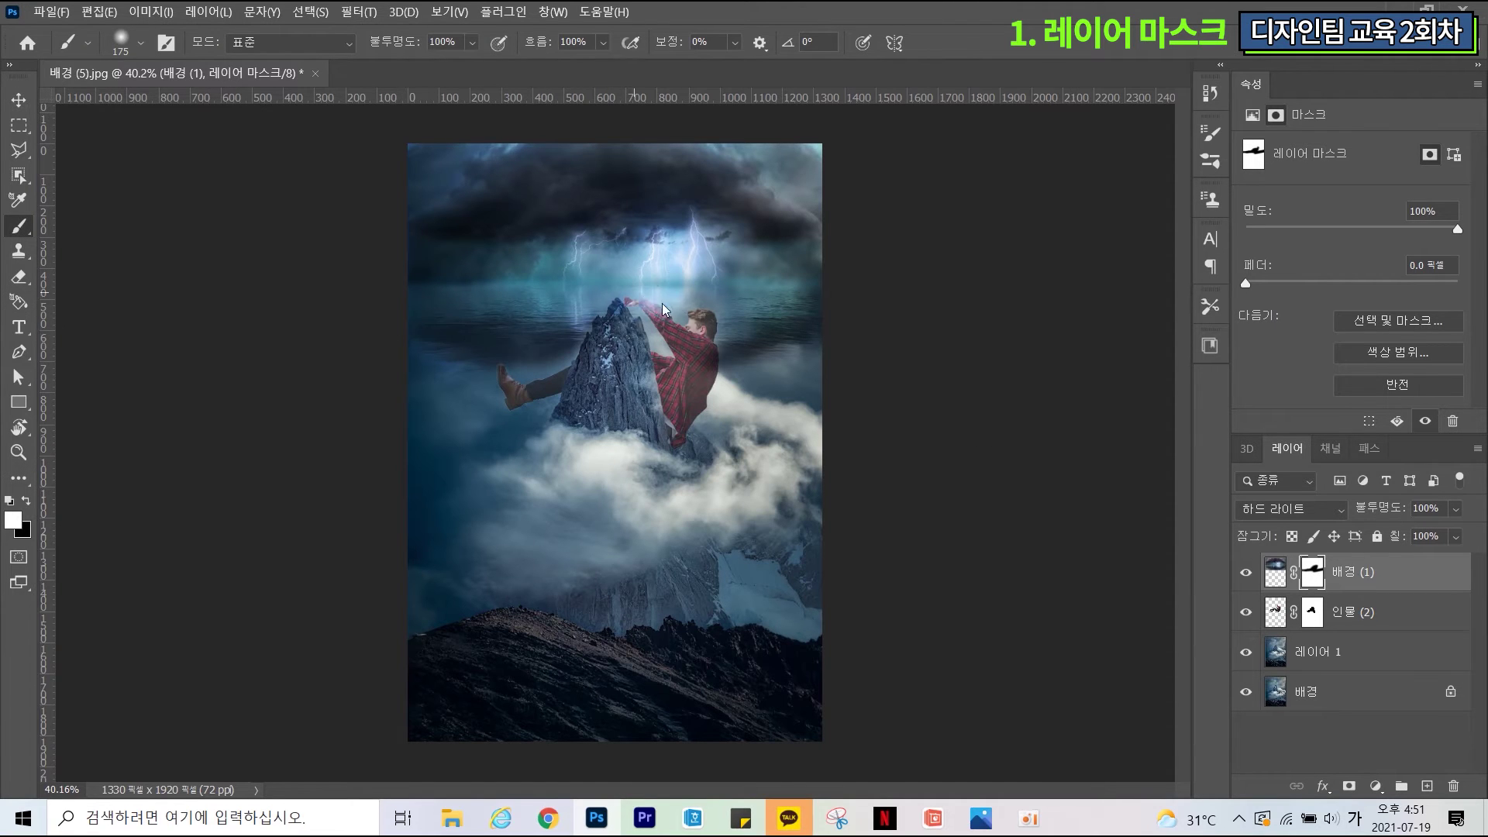
# Step: Undo the last brush stroke on the storm layer's mask
pyautogui.hotkey('ctrl', 'z')
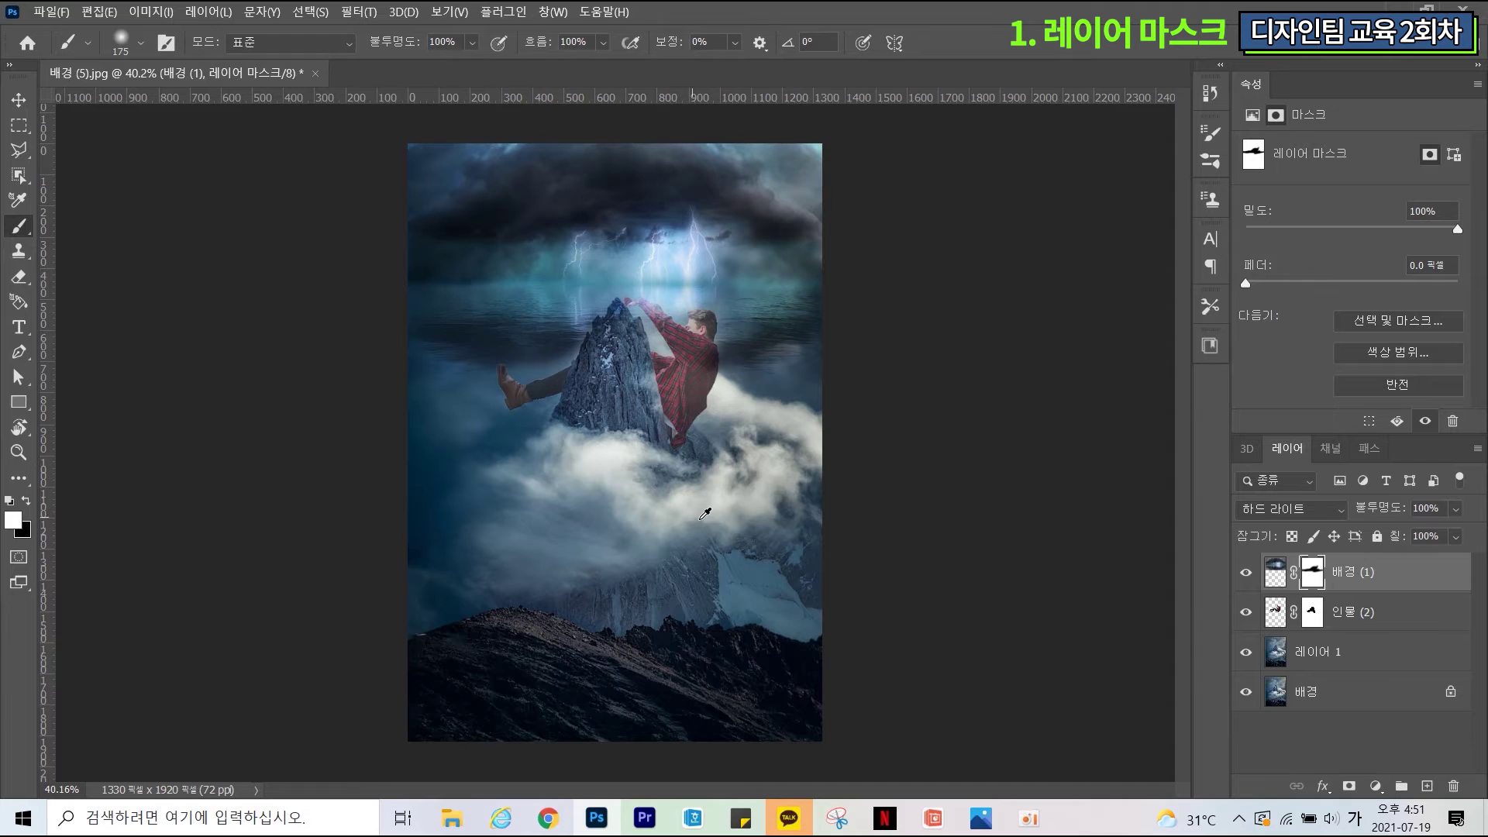
pyautogui.scroll(-1, 705, 513)
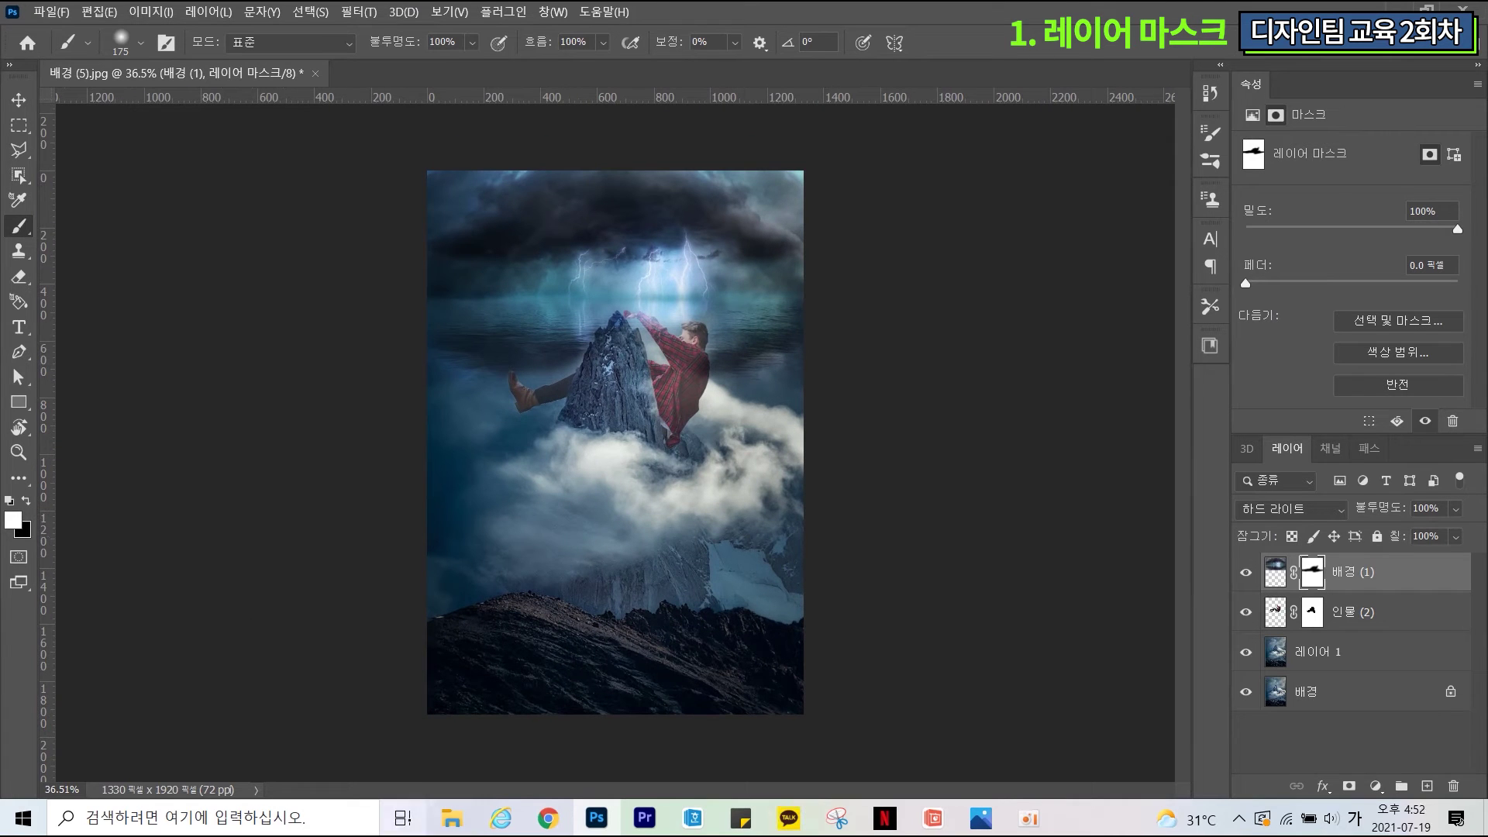
pyautogui.scroll(1, 470, 651)
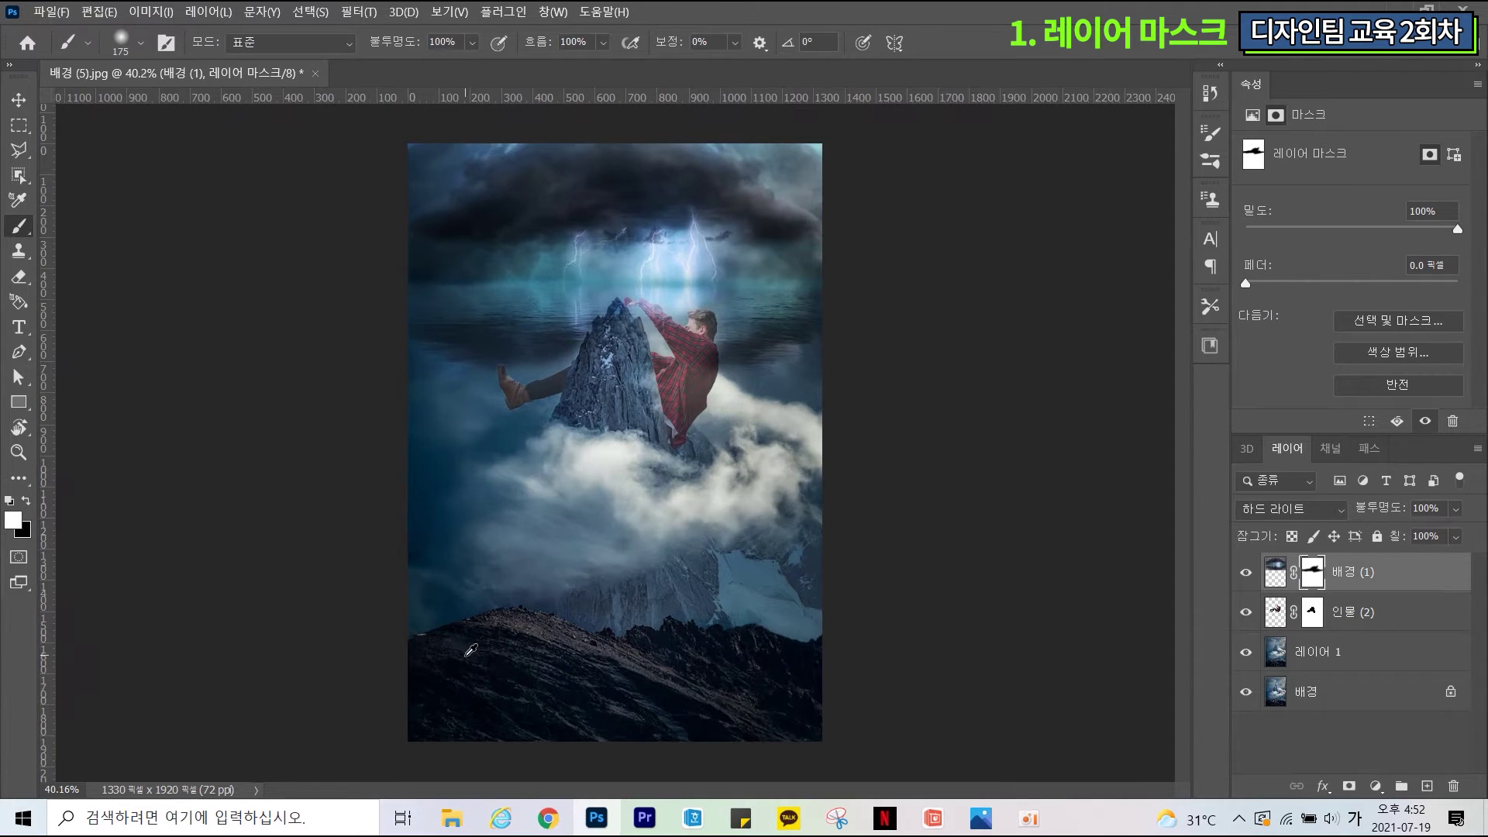
# Step: Select the dark foreground ridge on 레이어 1, include its missed right-hand part, and copy the selection to a new layer
pyautogui.click(1350, 660)
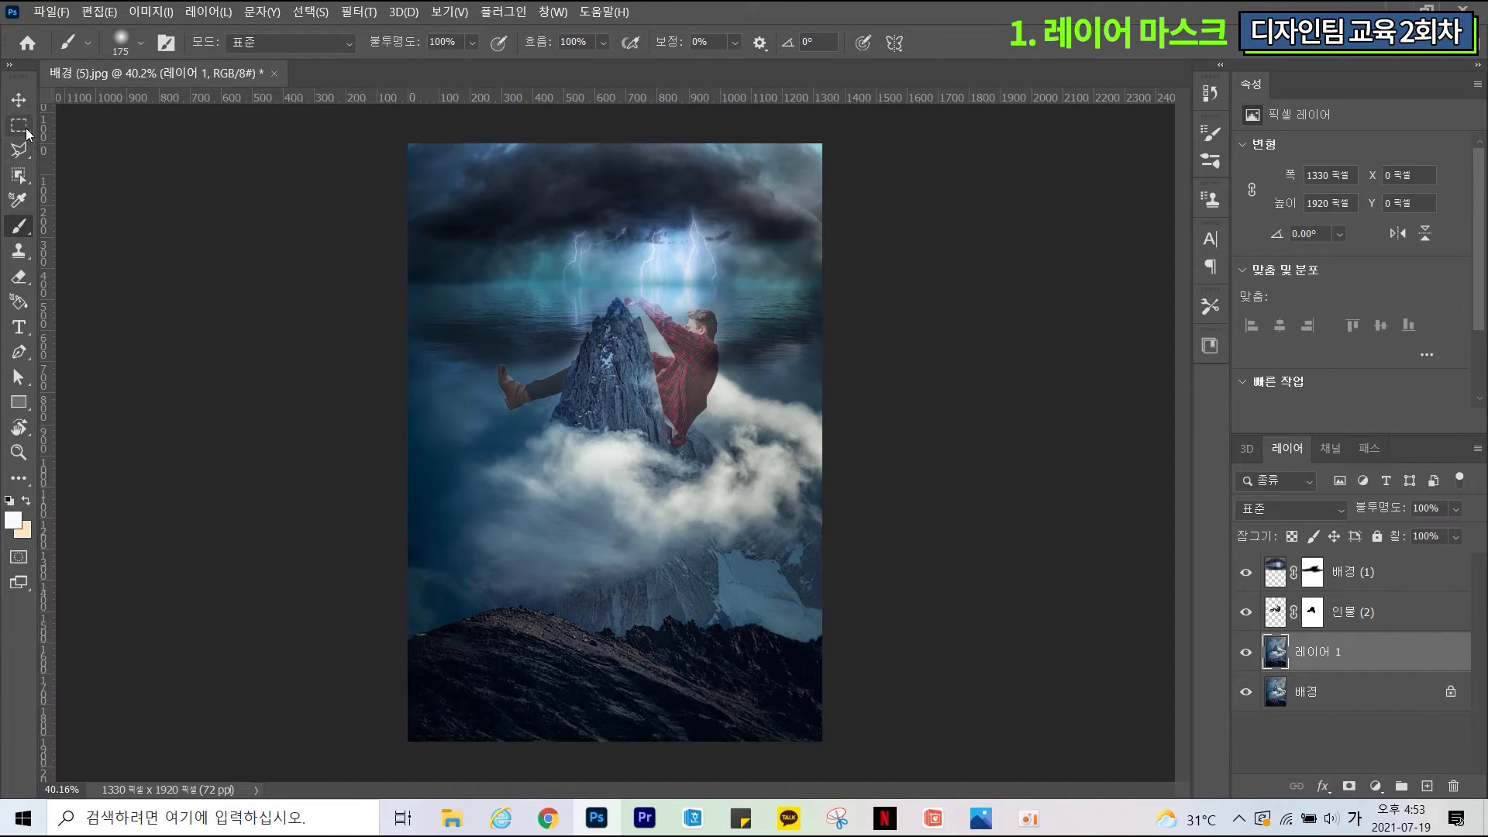
pyautogui.click(19, 175)
pyautogui.moveTo(347, 597); pyautogui.dragTo(938, 773)
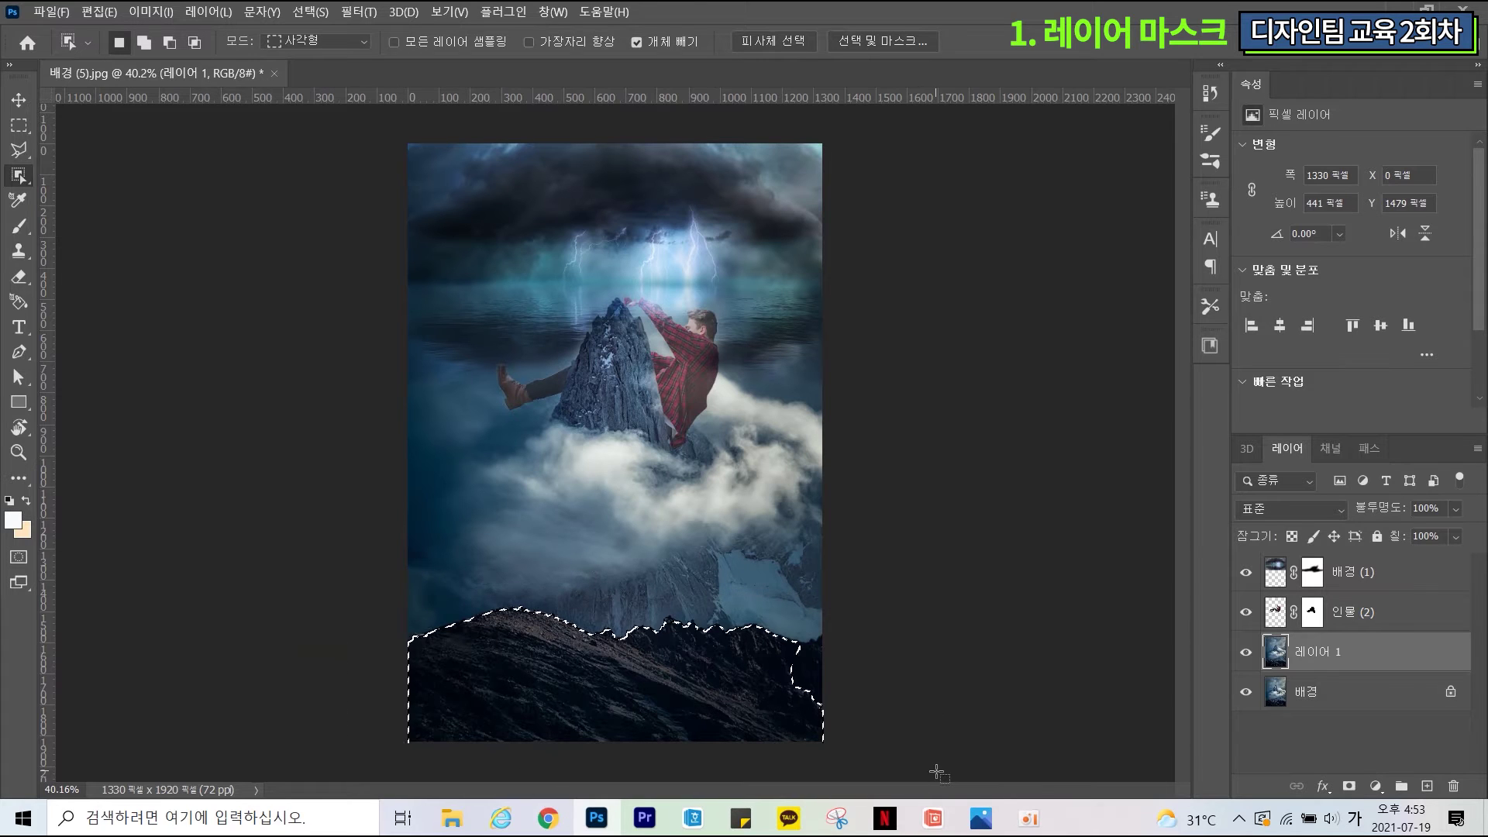
pyautogui.rightClick(19, 175)
pyautogui.click(93, 199)
pyautogui.keyDown('alt'); pyautogui.click(827, 659); pyautogui.keyUp('alt')
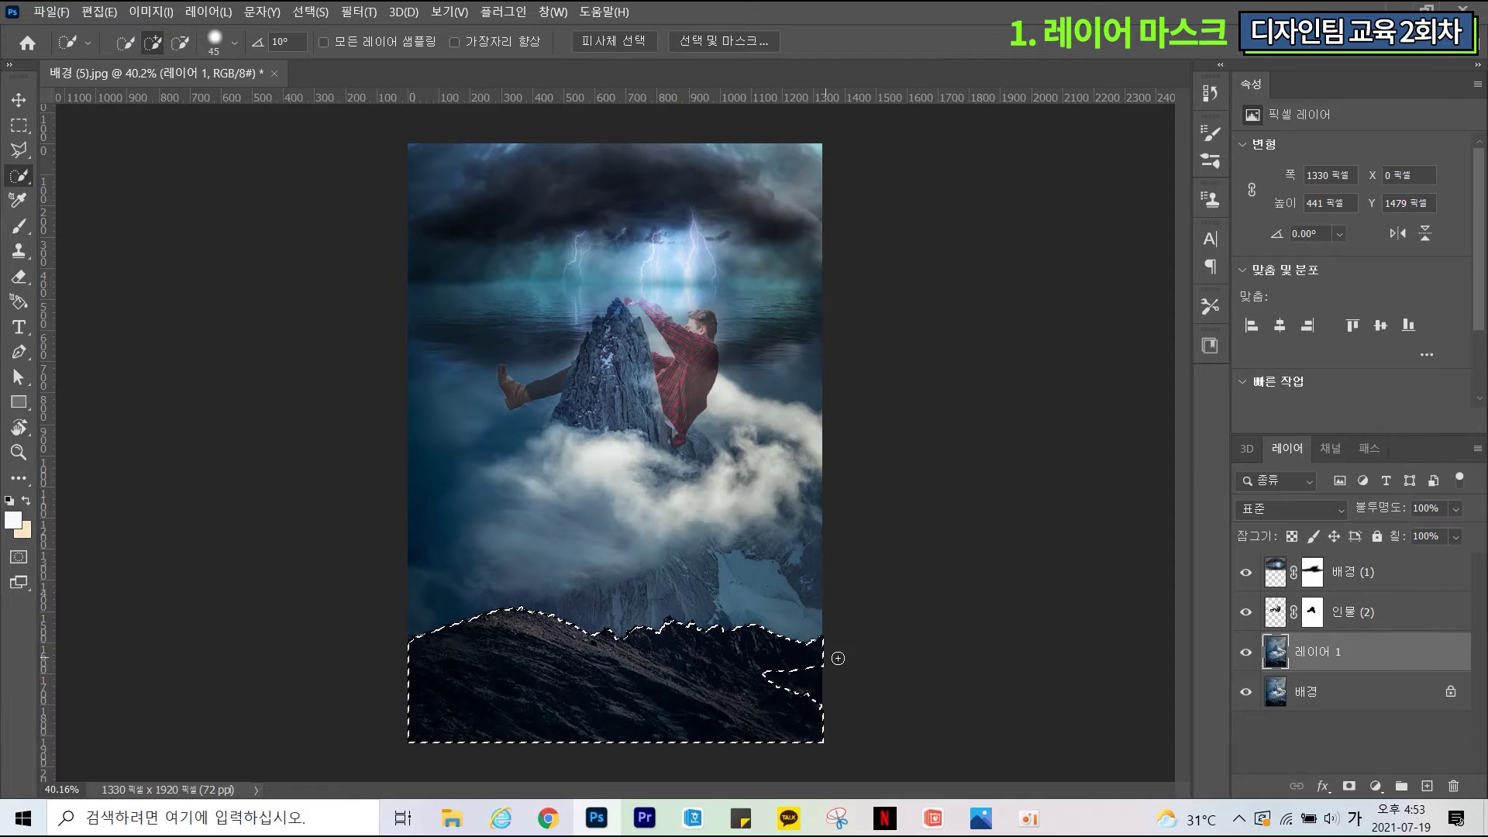
pyautogui.click(788, 668)
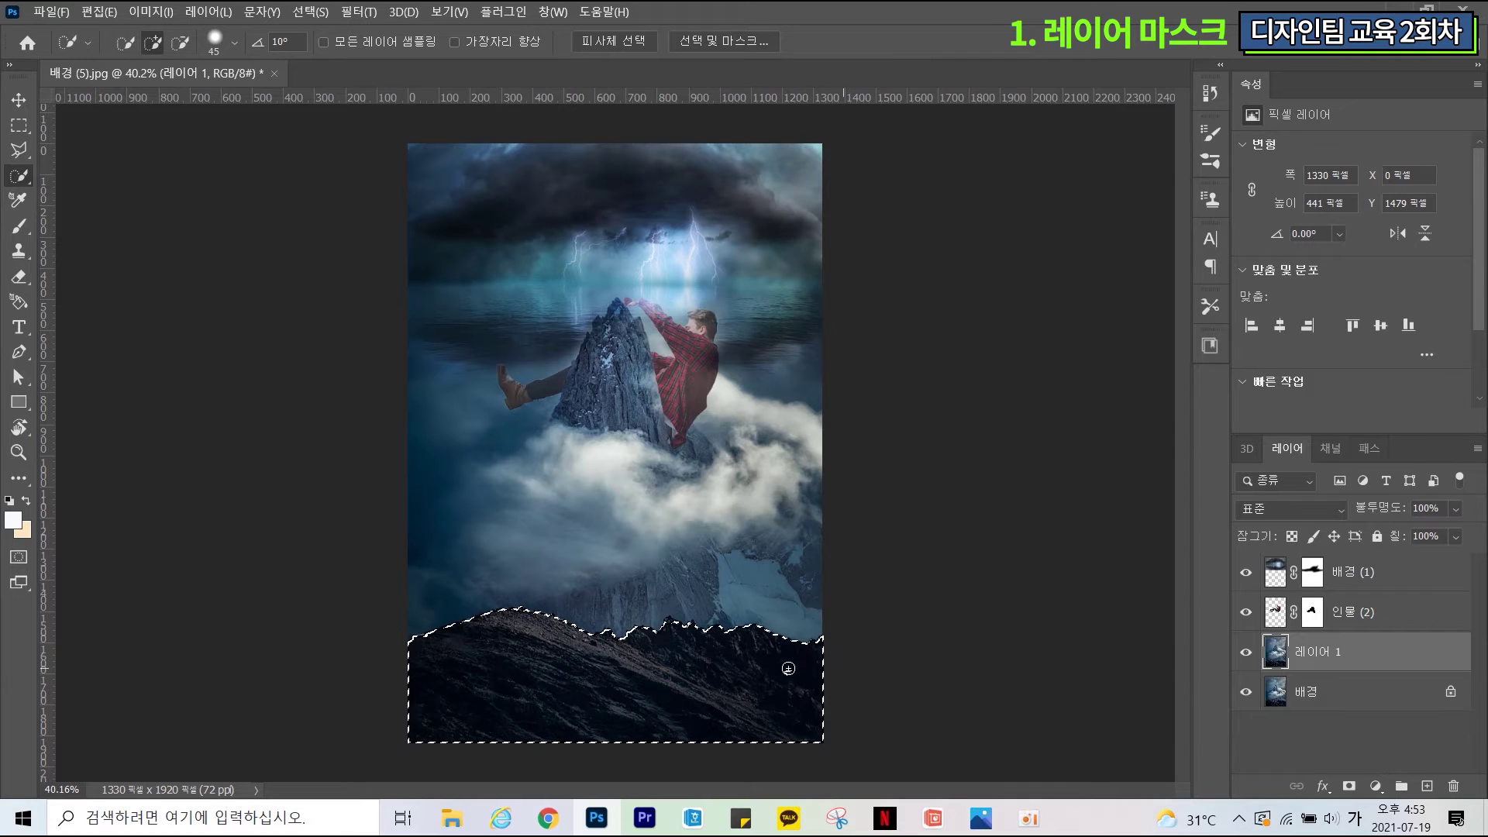
pyautogui.hotkey('ctrl', 'j')
# Step: Fill the copied ridge's shape with dark blue sampled from the sky and set its layer's blend mode to Darken (어둡게 하기)
pyautogui.press('i')
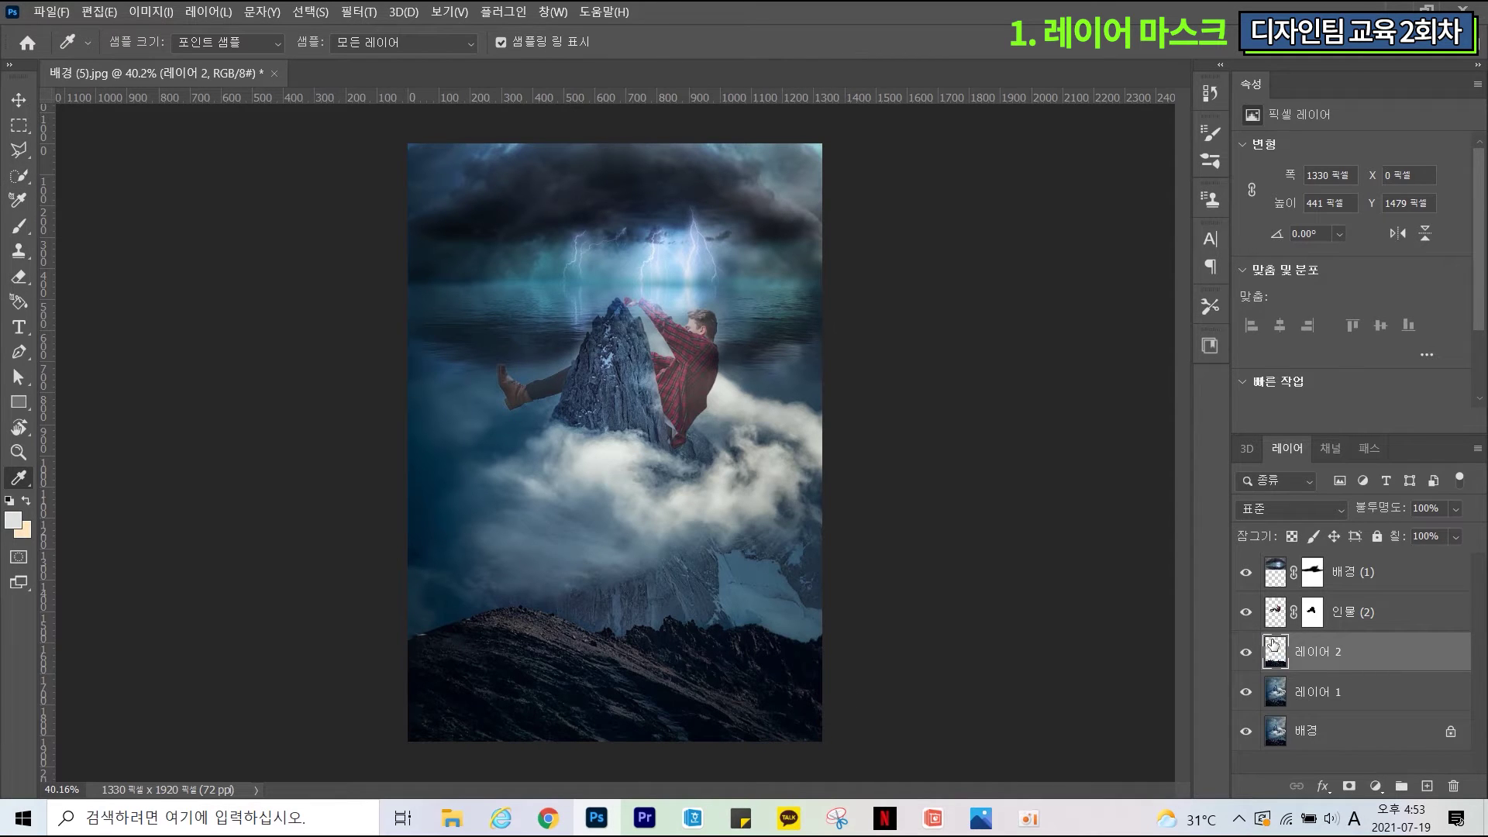
pyautogui.keyDown('ctrl'); pyautogui.click(1289, 655); pyautogui.keyUp('ctrl')
pyautogui.hotkey('alt', 'BackSpace')
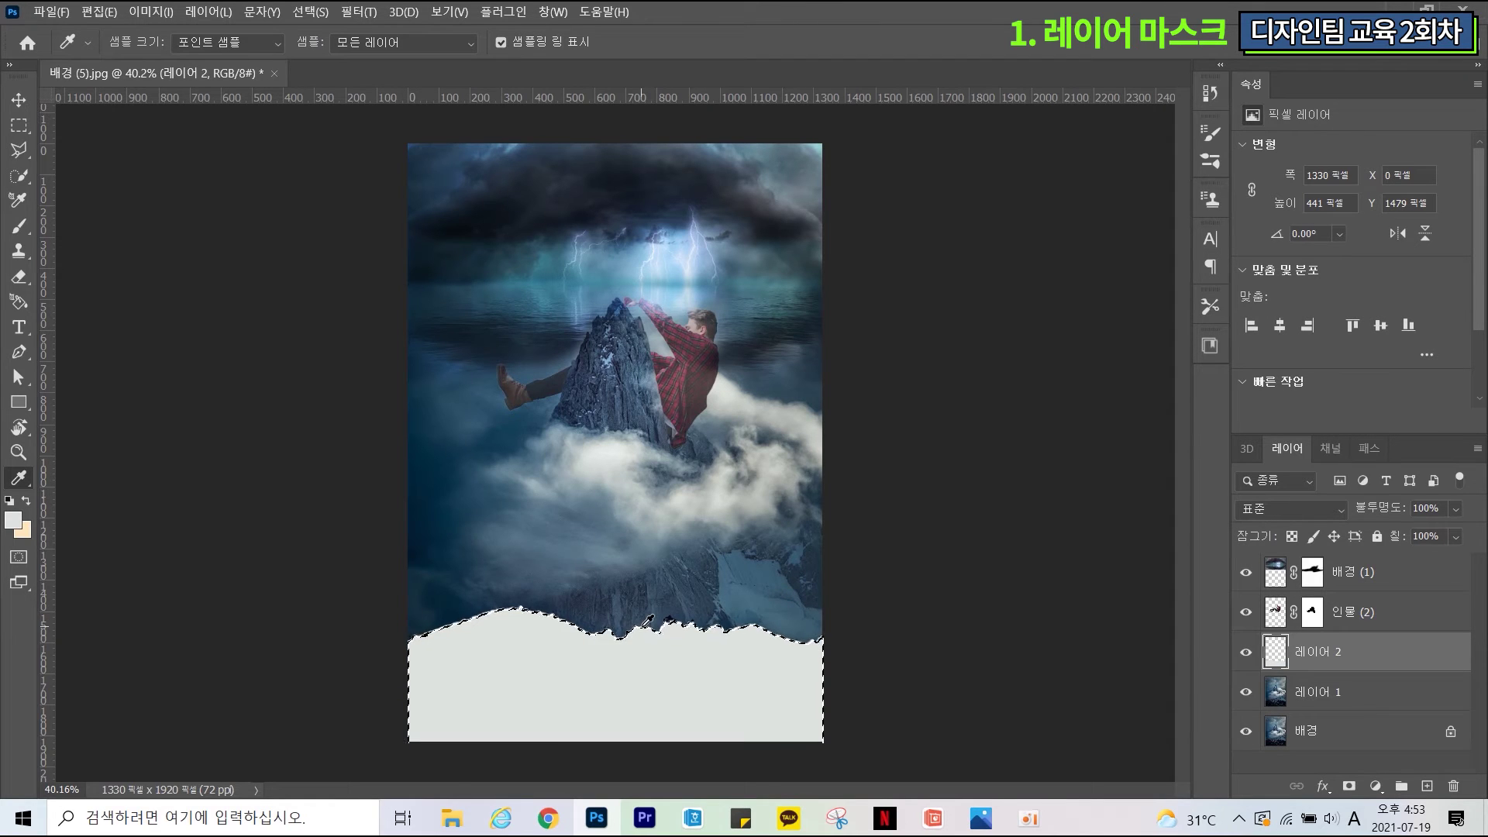
pyautogui.click(783, 314)
pyautogui.hotkey('alt', 'BackSpace')
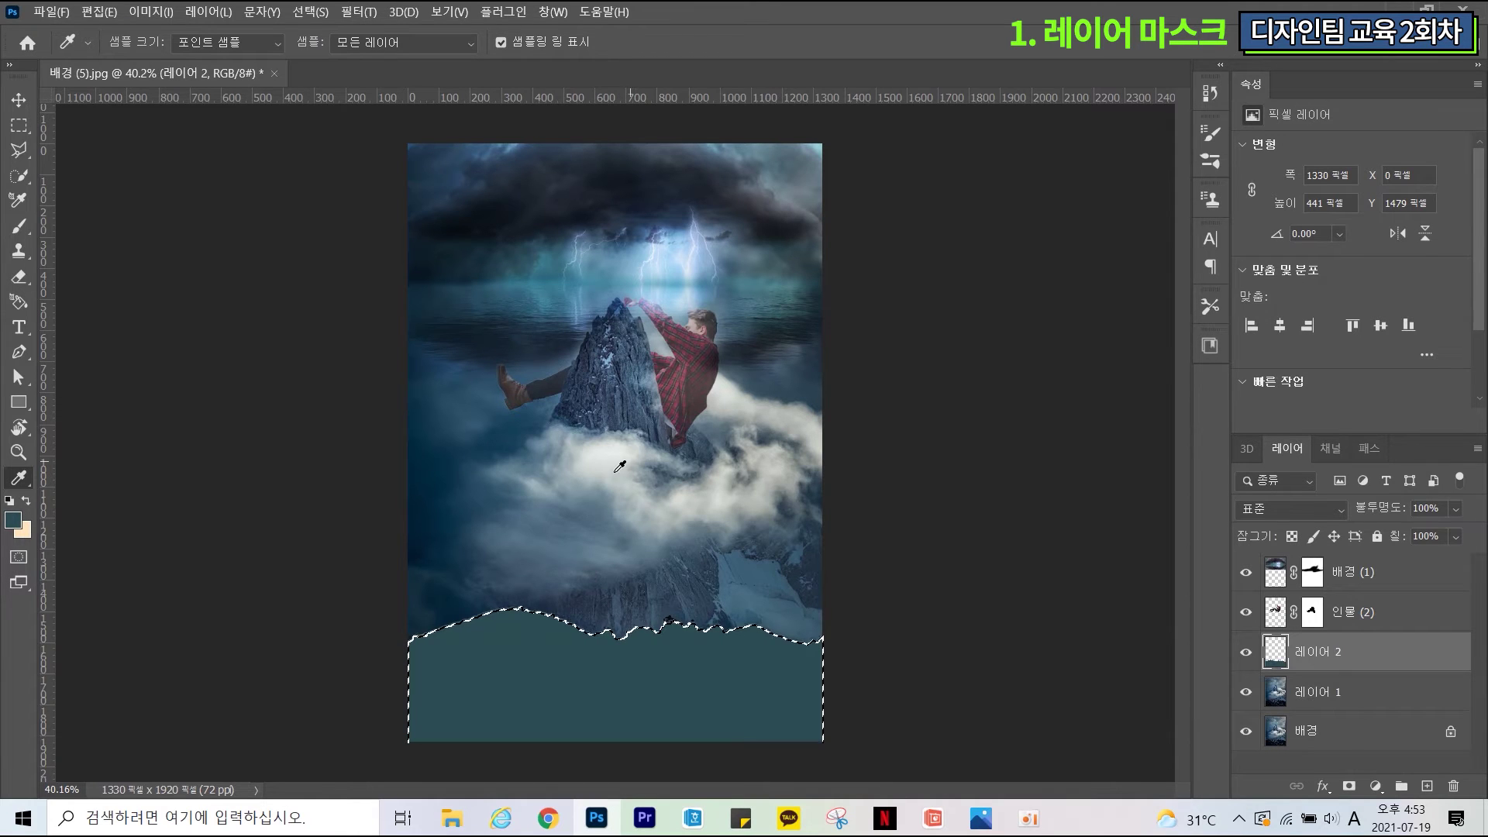
pyautogui.click(453, 442)
pyautogui.hotkey('alt', 'BackSpace')
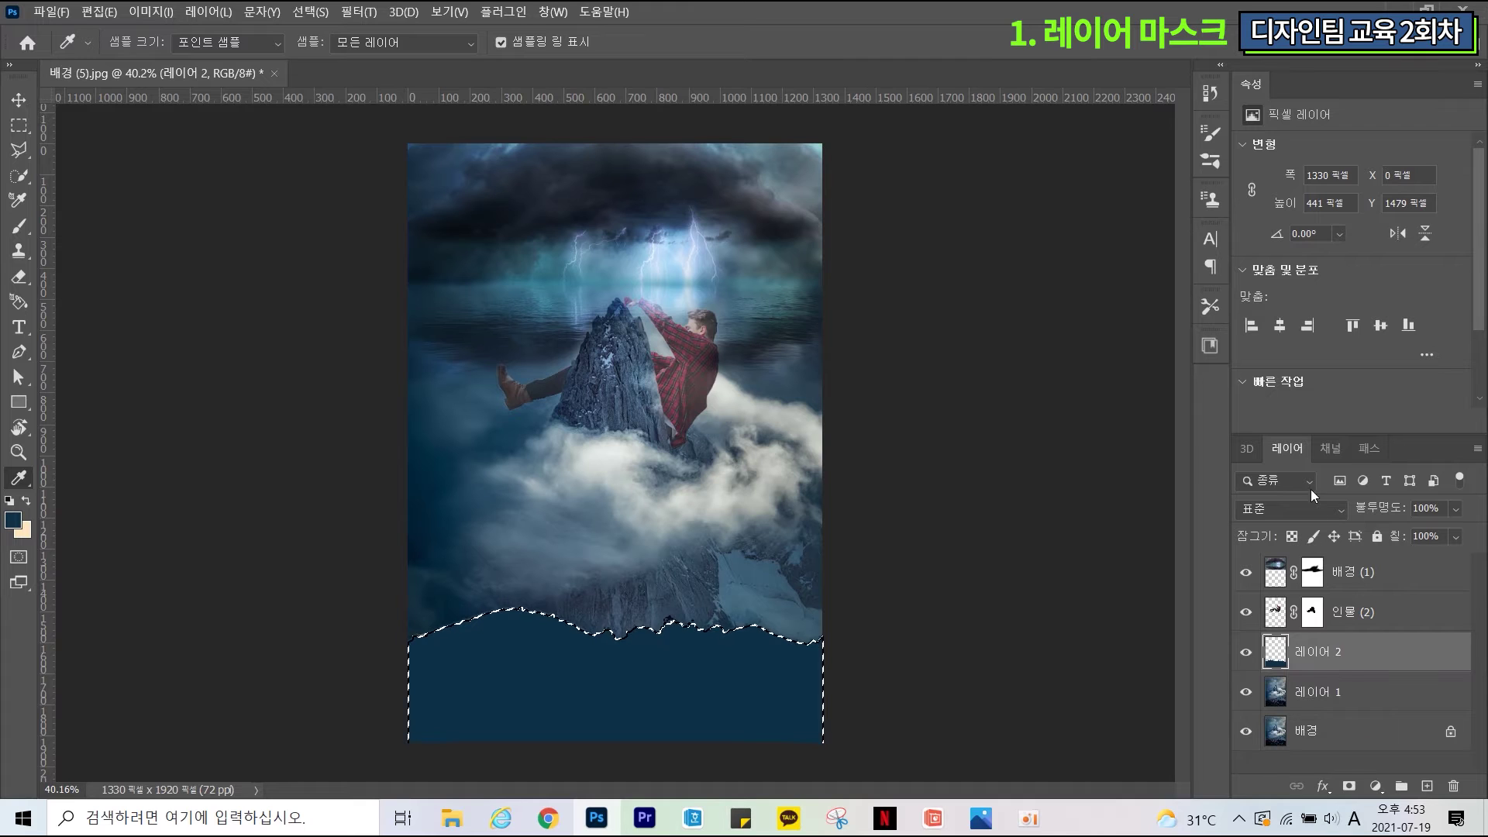
pyautogui.click(1291, 508)
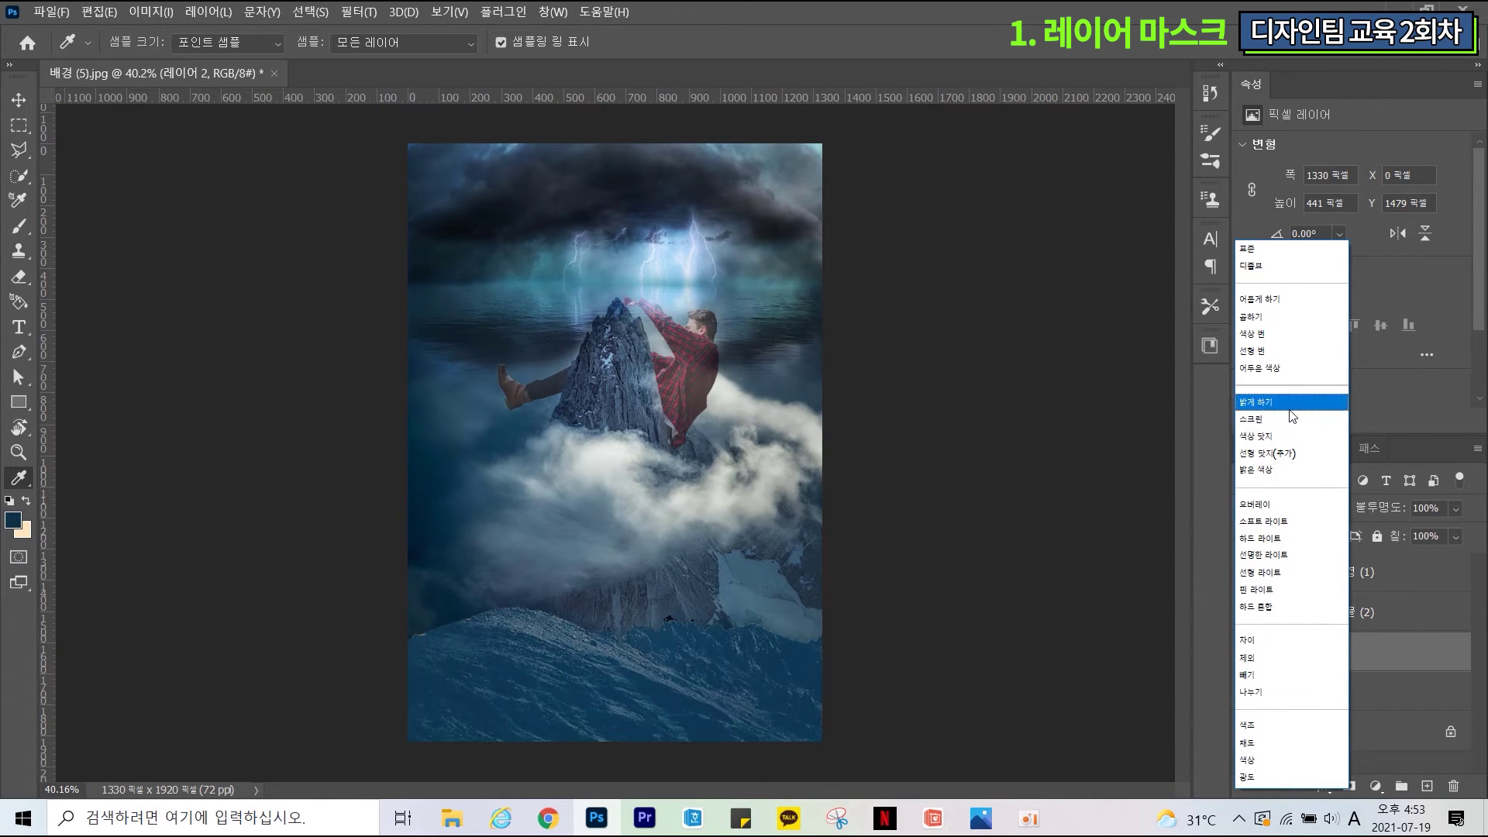
pyautogui.click(1301, 300)
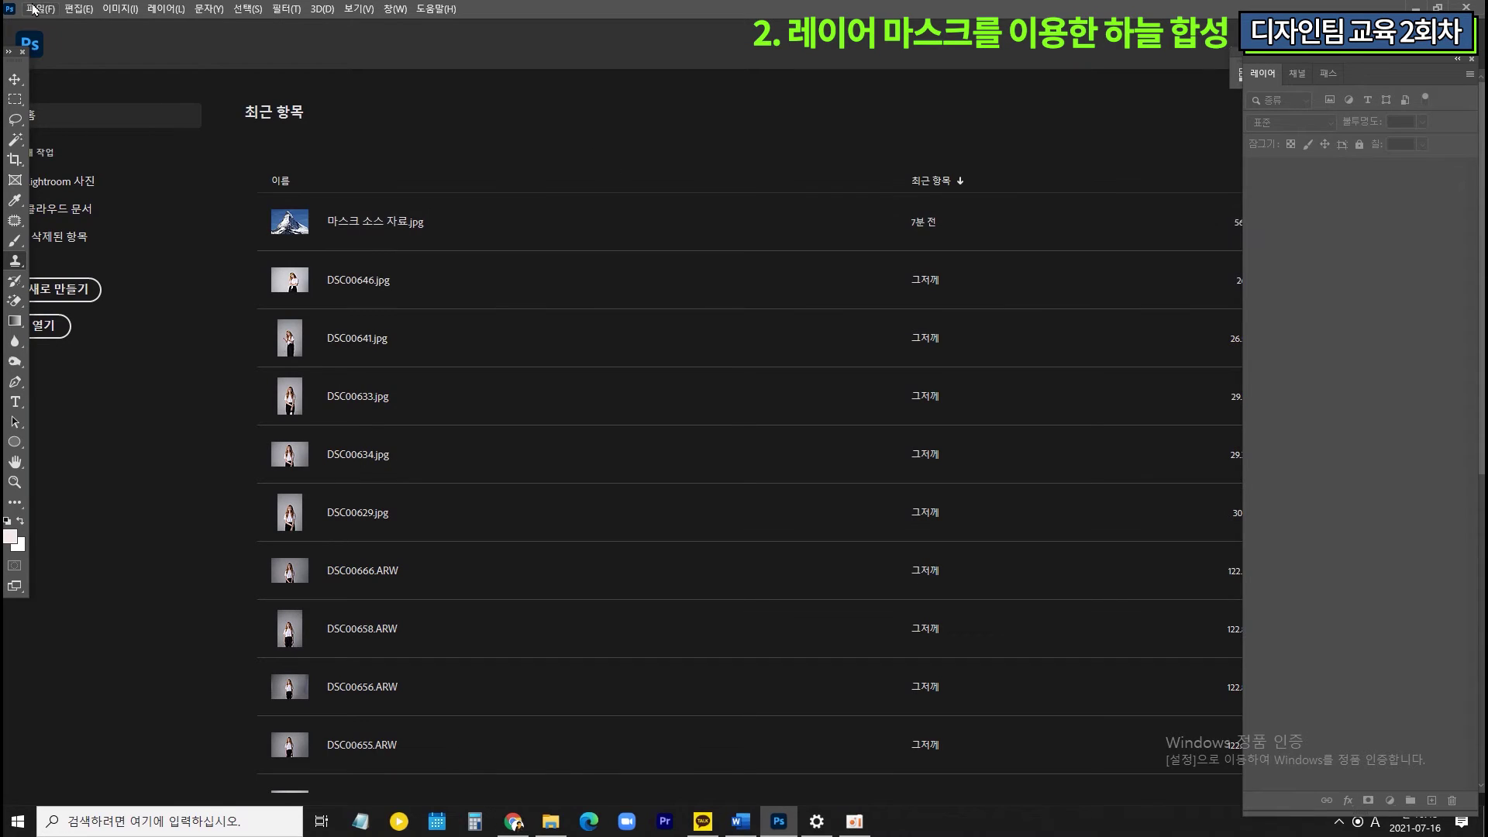
# Step: Open the mountain image 마스크 소스 자료.jpg
pyautogui.click(33, 10)
pyautogui.click(44, 44)
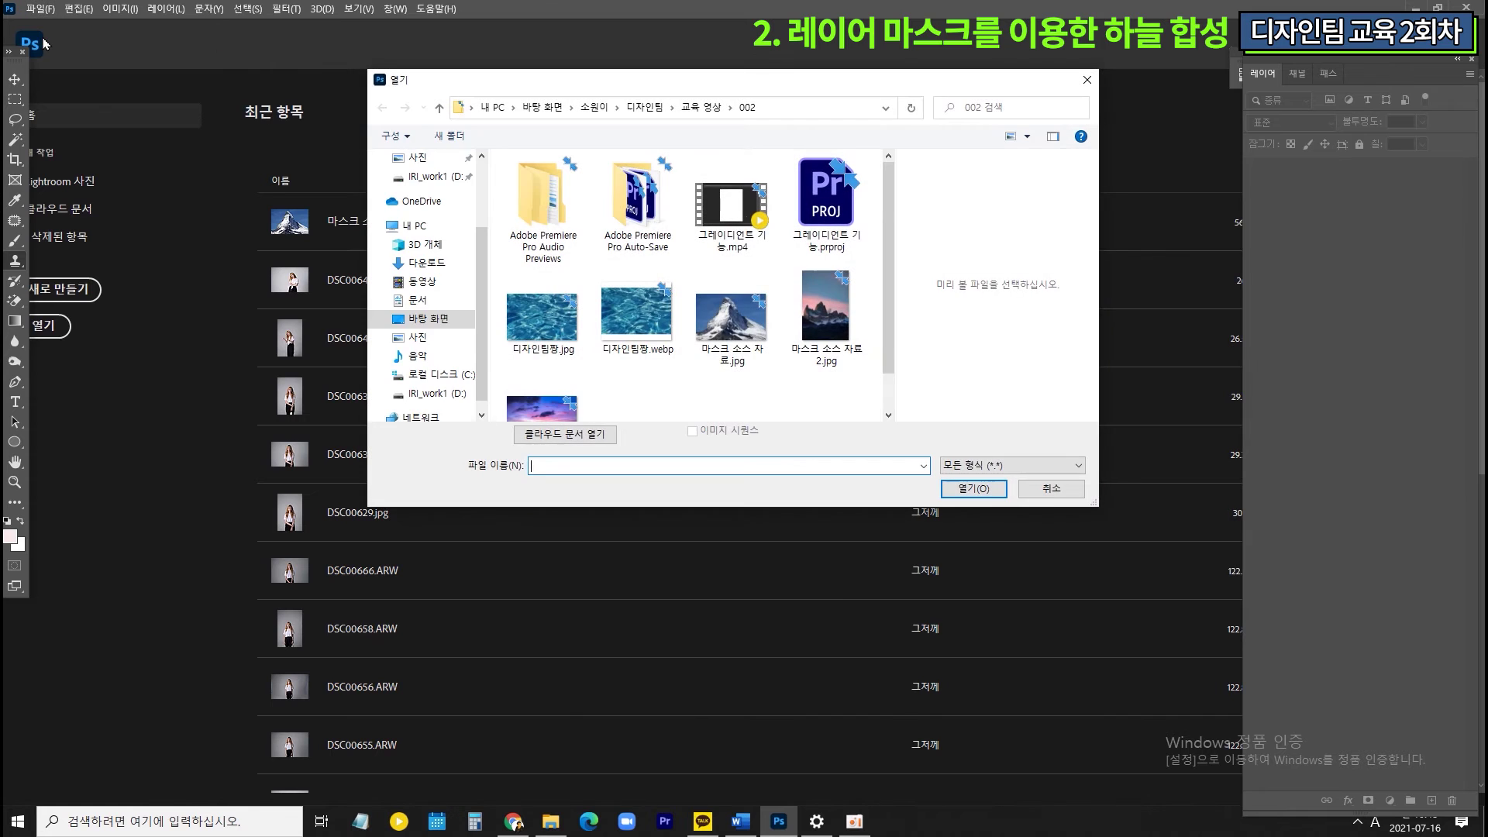
pyautogui.click(749, 356)
pyautogui.click(978, 491)
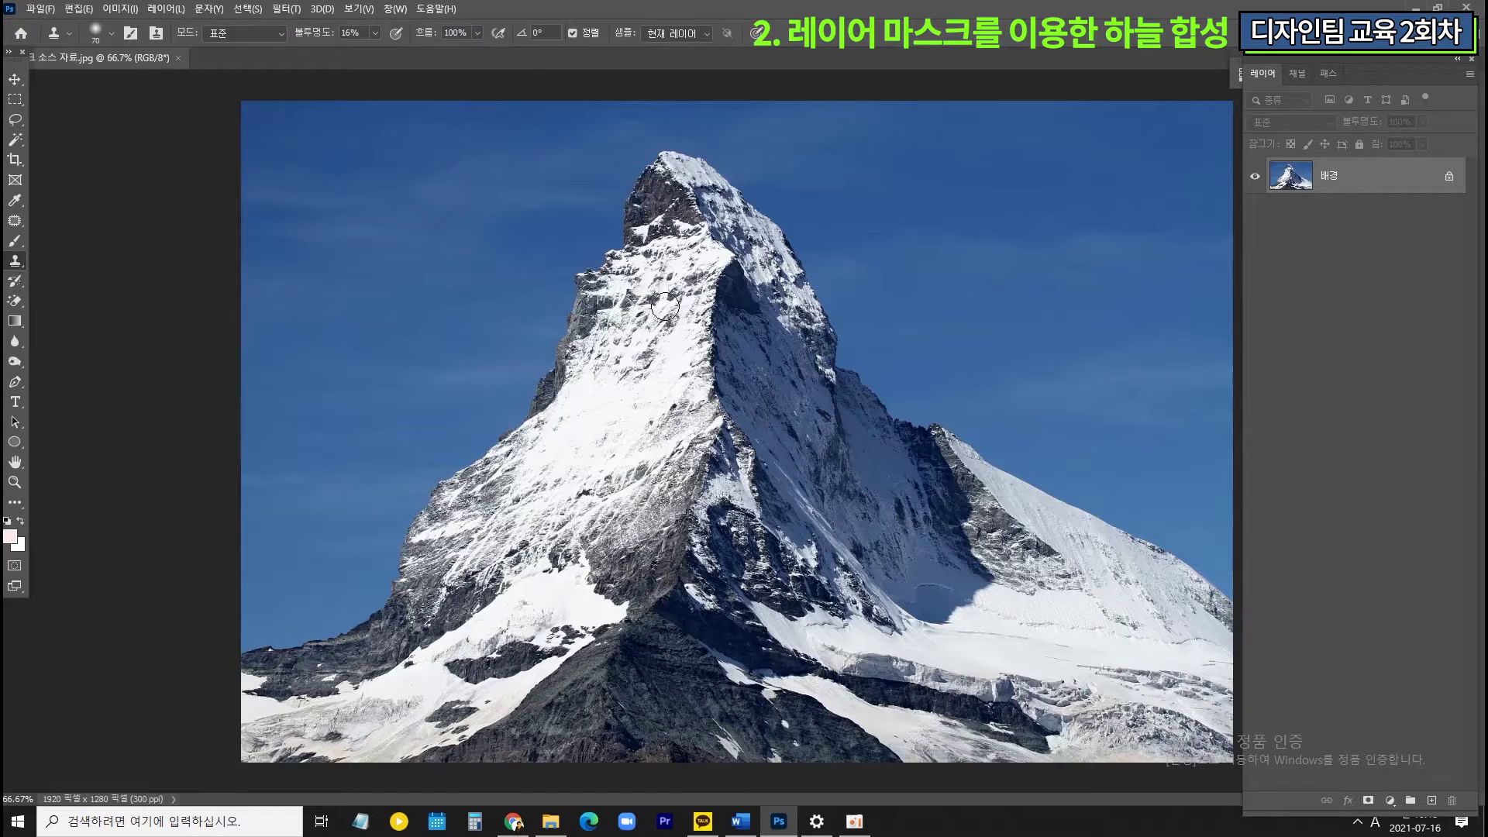
# Step: Place the sunset image 마스크 소스 자료3.jpg as an embedded layer above the mountain at its default size
pyautogui.click(35, 10)
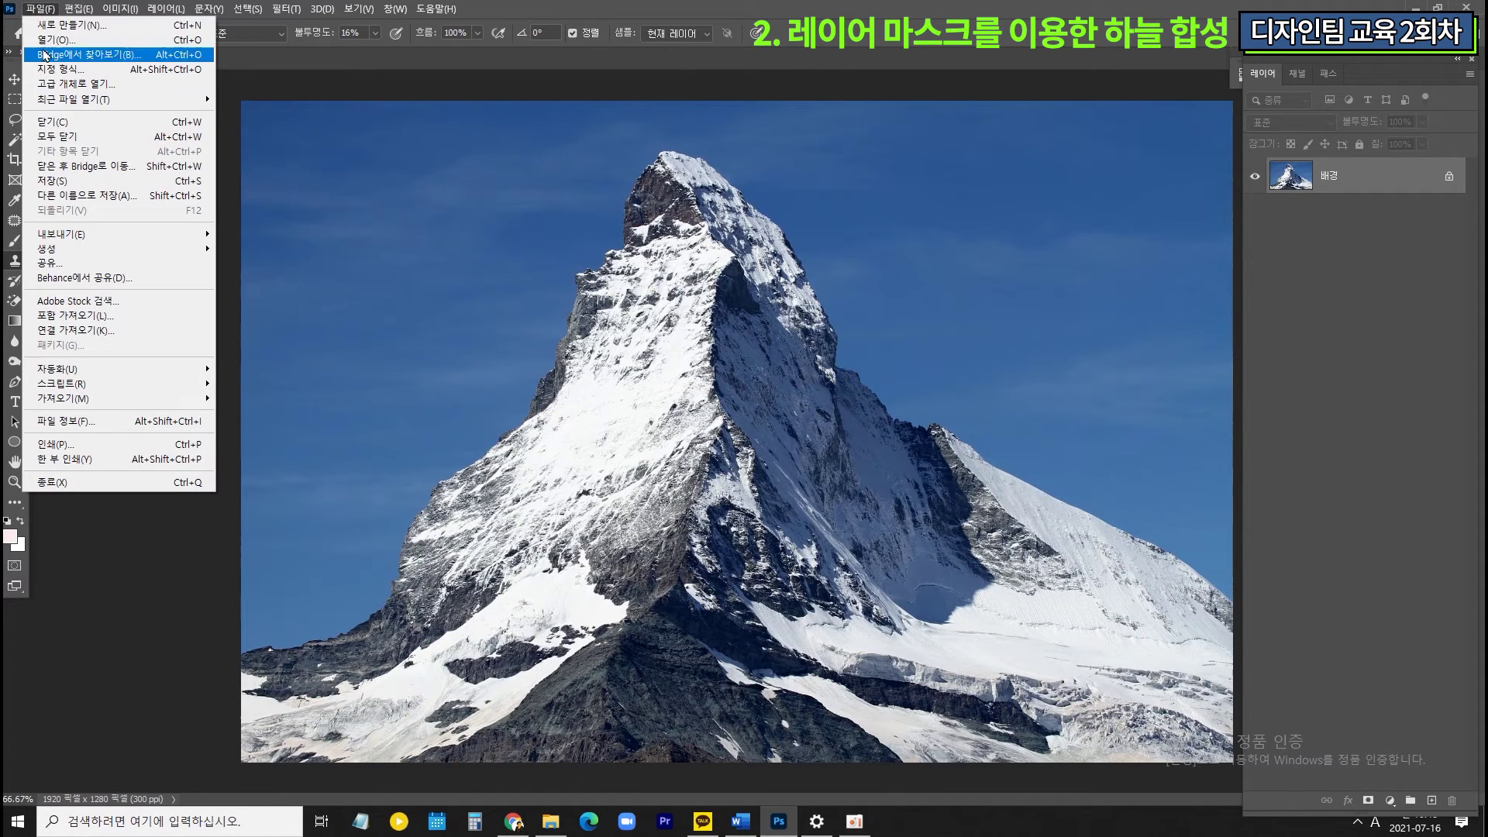
pyautogui.click(62, 322)
pyautogui.scroll(-1, 847, 267)
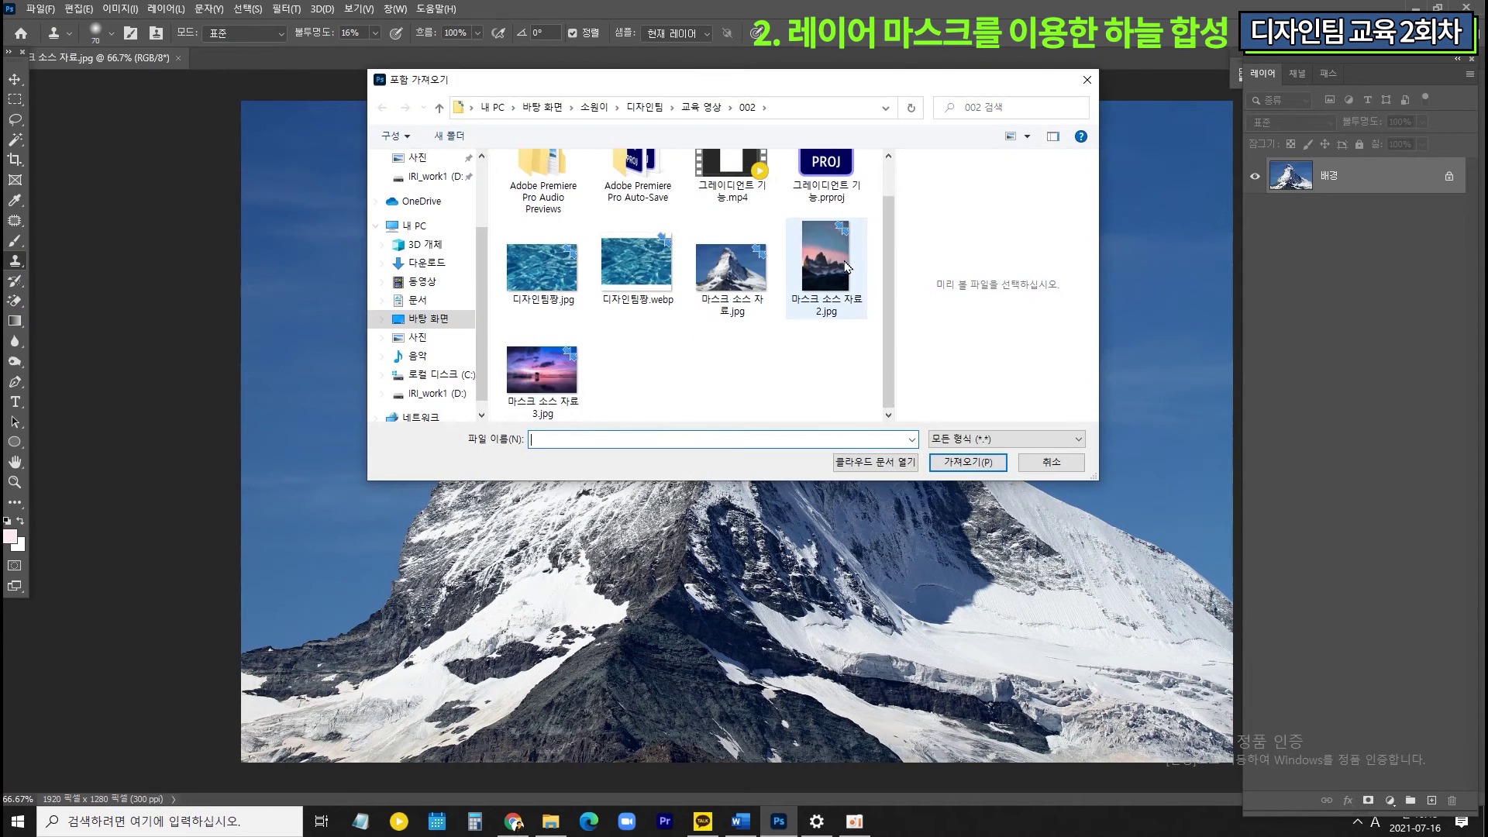
pyautogui.click(543, 371)
pyautogui.click(967, 463)
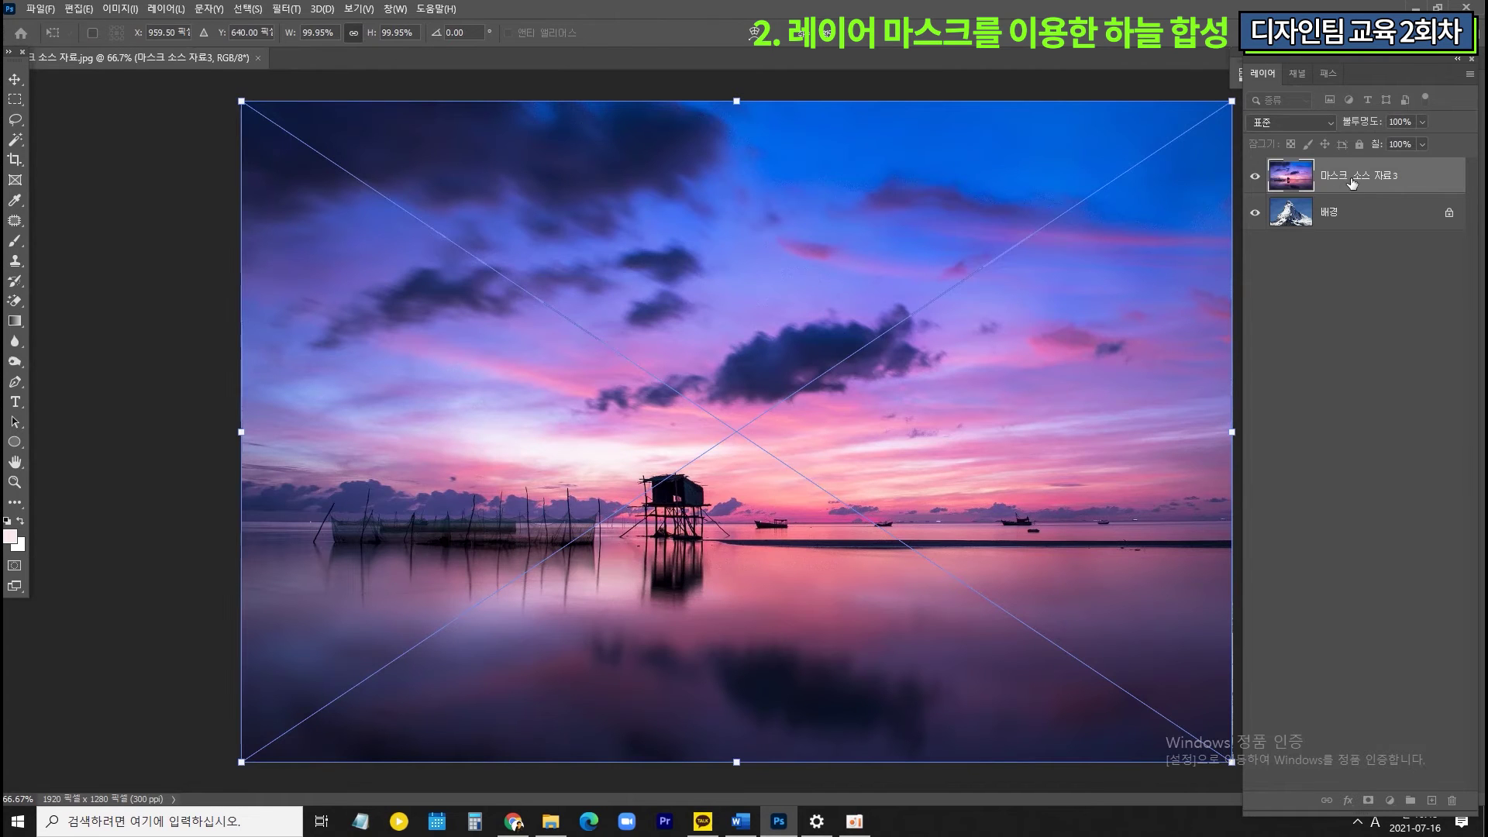
pyautogui.press('Return')
# Step: Hide the placed sunset layer and duplicate the mountain background layer
pyautogui.click(1255, 178)
pyautogui.click(1362, 225)
pyautogui.hotkey('ctrl', 'j')
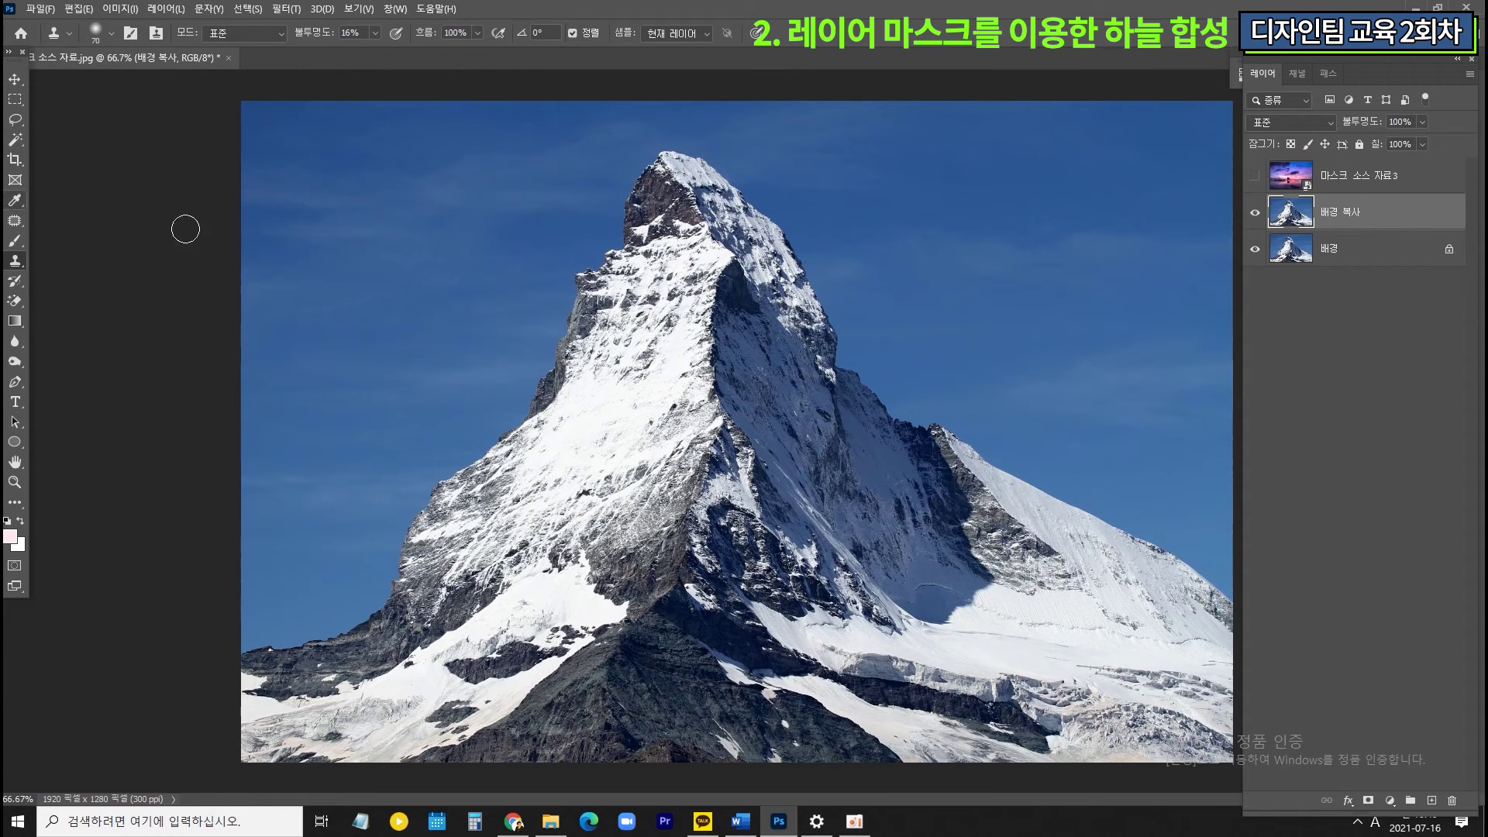
# Step: Select the blue sky on the duplicated mountain layer with the Magic Wand, mask the layer to it, and check the mask
pyautogui.click(8, 147)
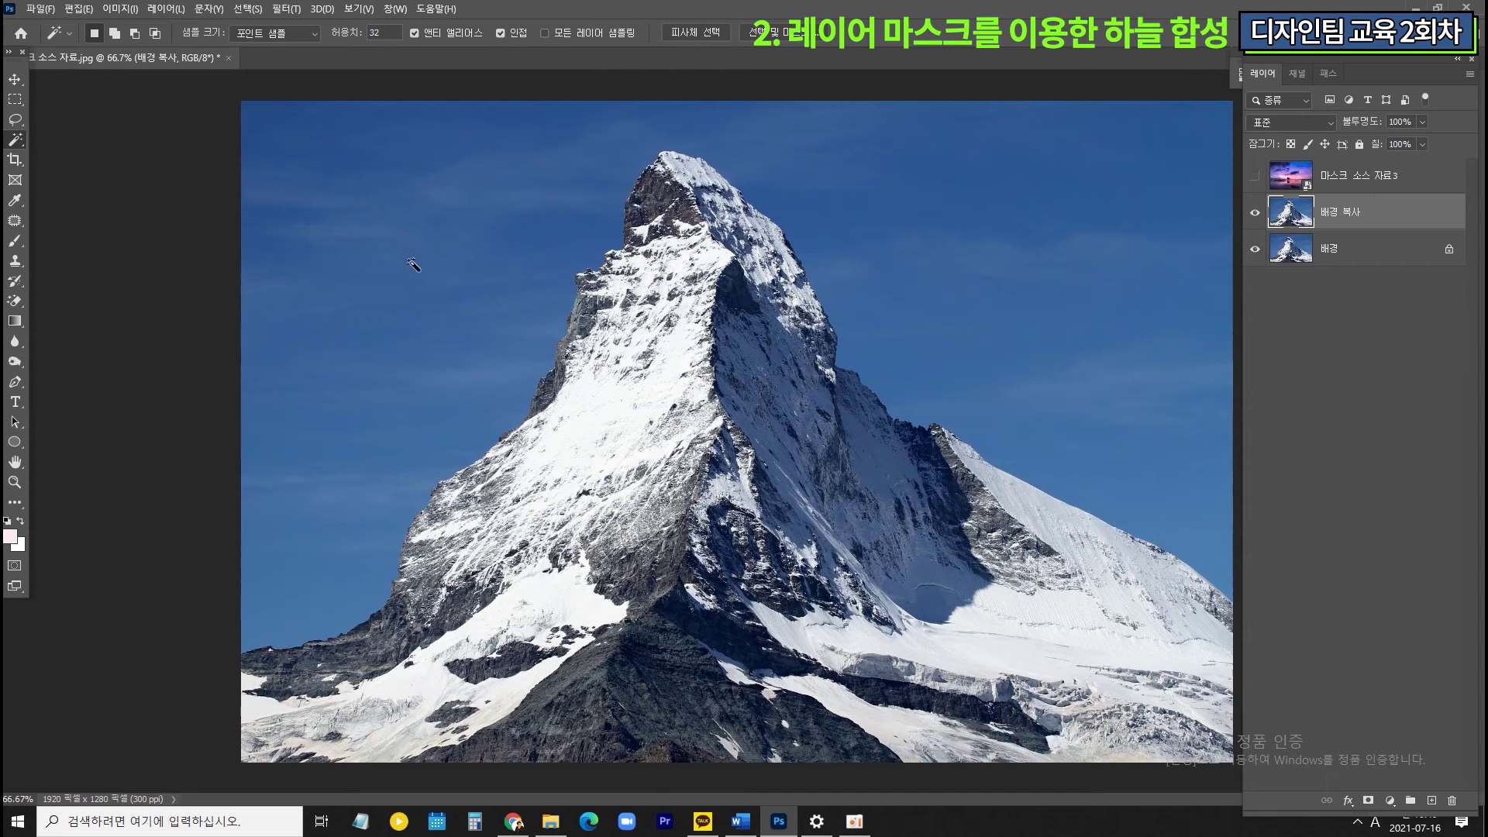
pyautogui.click(437, 389)
pyautogui.click(1369, 801)
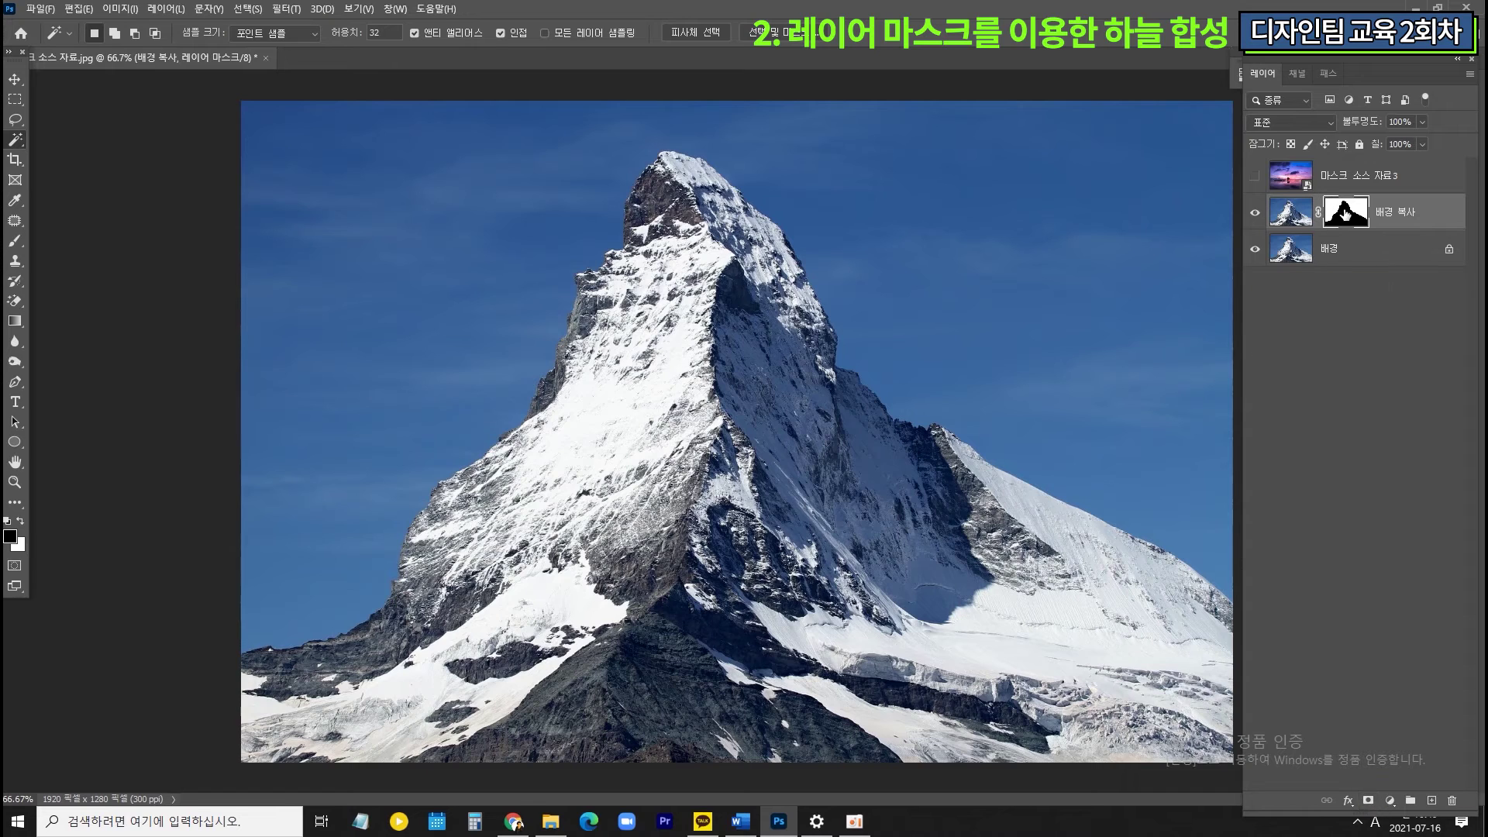
pyautogui.click(1256, 251)
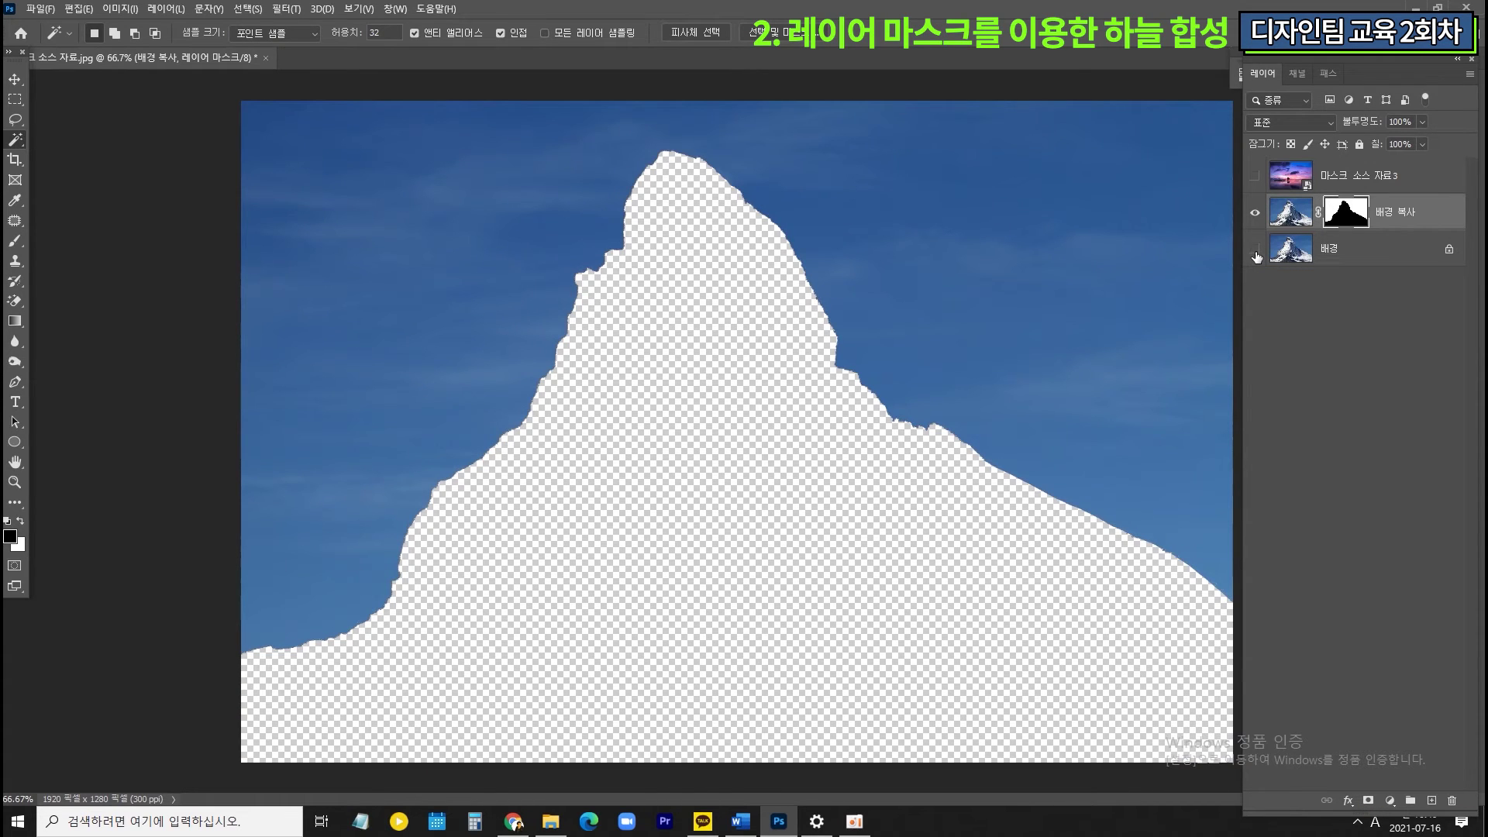
pyautogui.click(1256, 250)
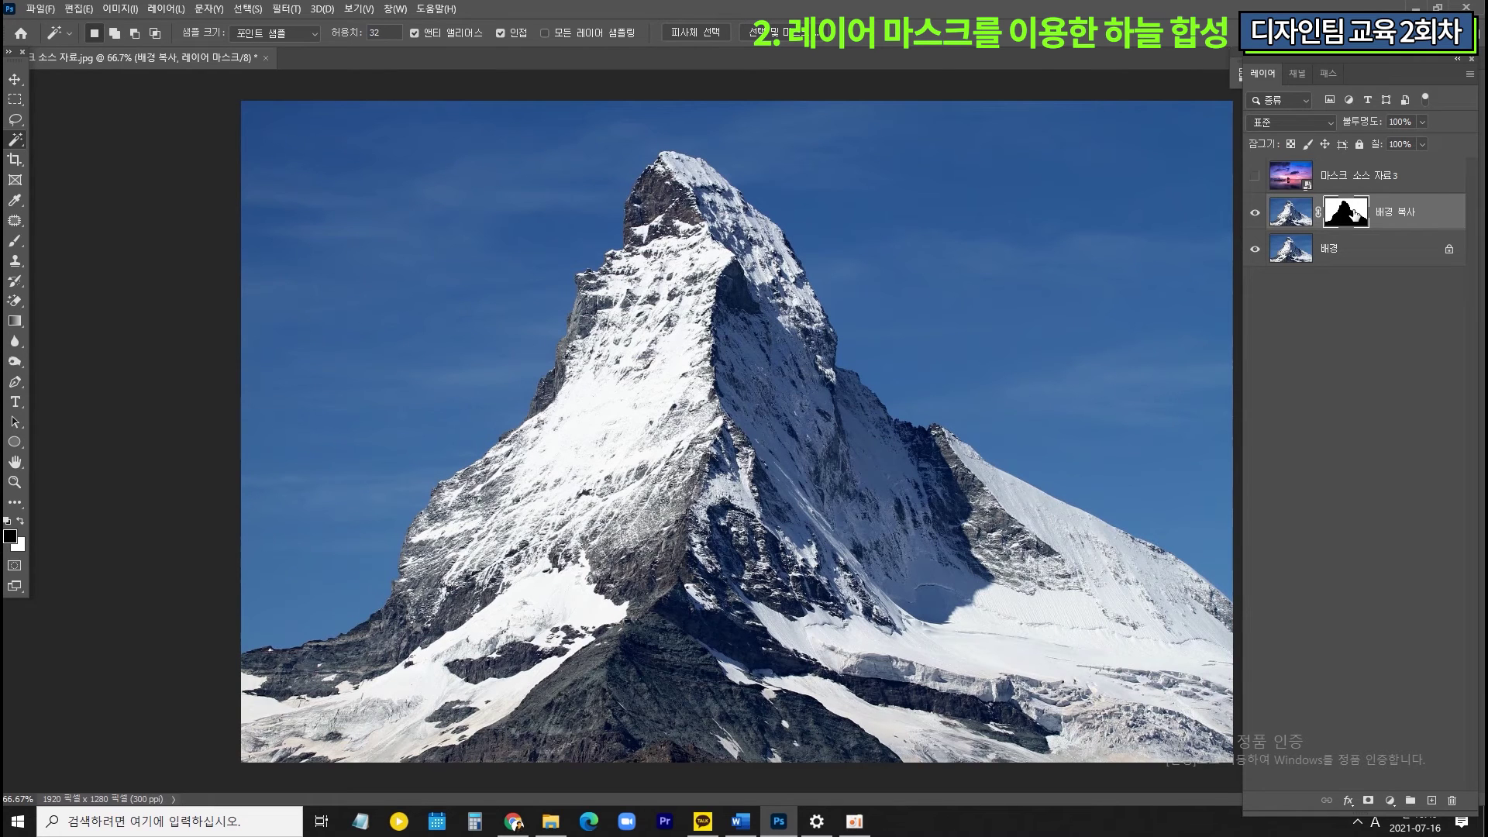
# Step: Try inverting the duplicated mountain layer's mask, check it with the background hidden, and undo the inversion
pyautogui.hotkey('ctrl', 'i')
pyautogui.click(1254, 251)
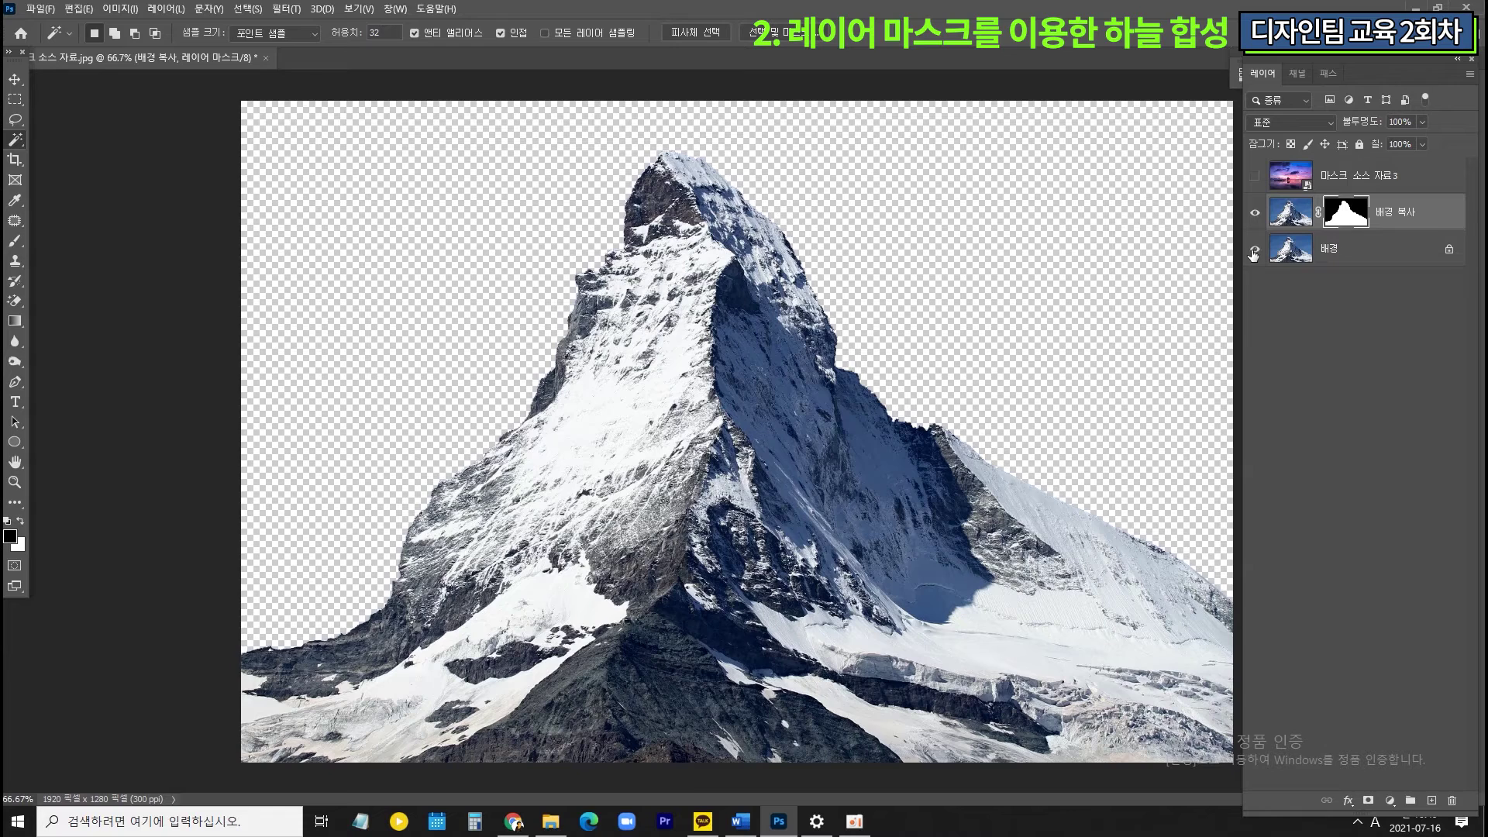
pyautogui.click(1254, 250)
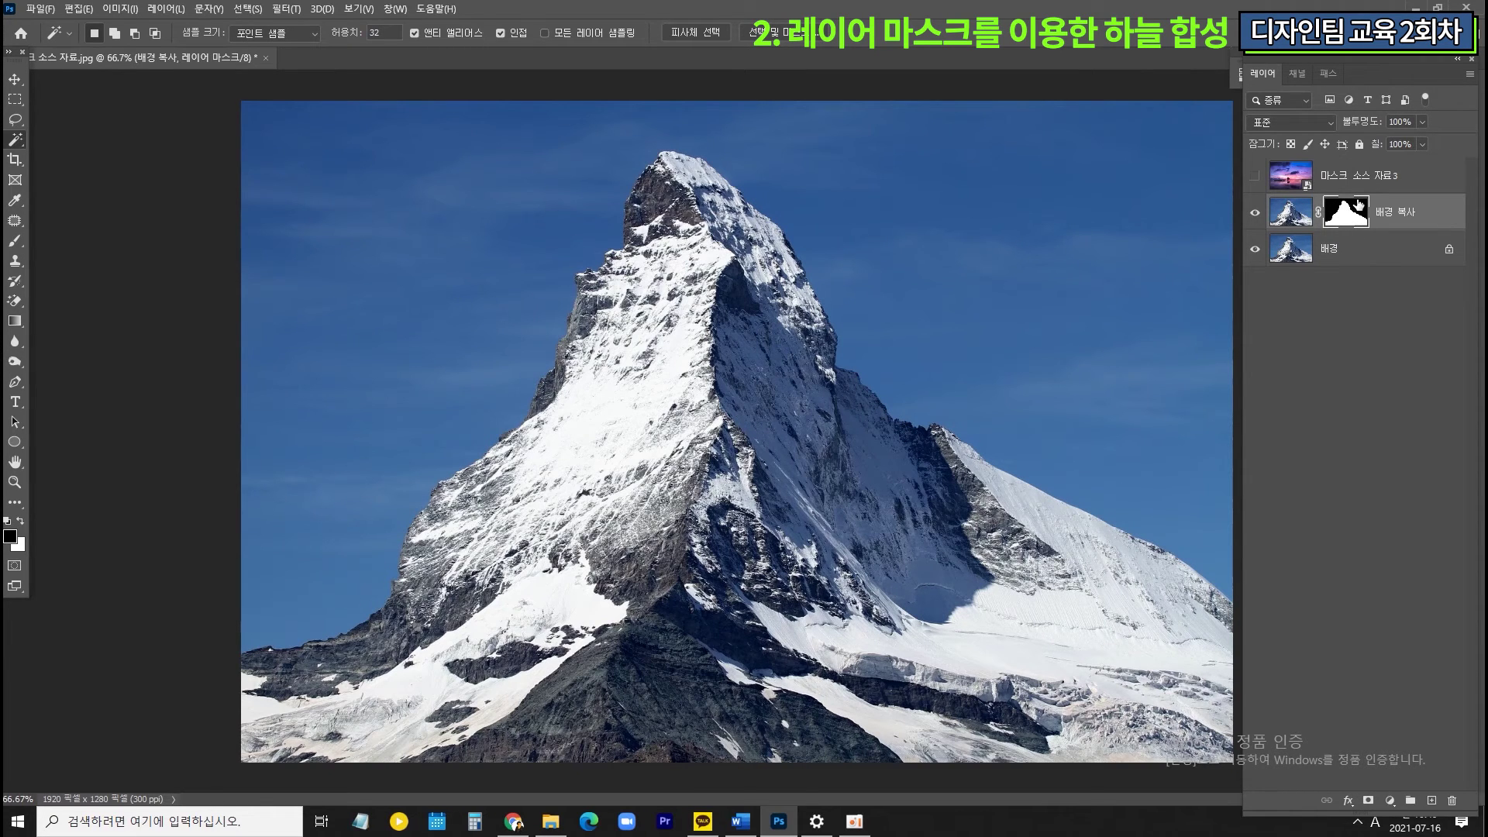
pyautogui.hotkey('ctrl', 'z')
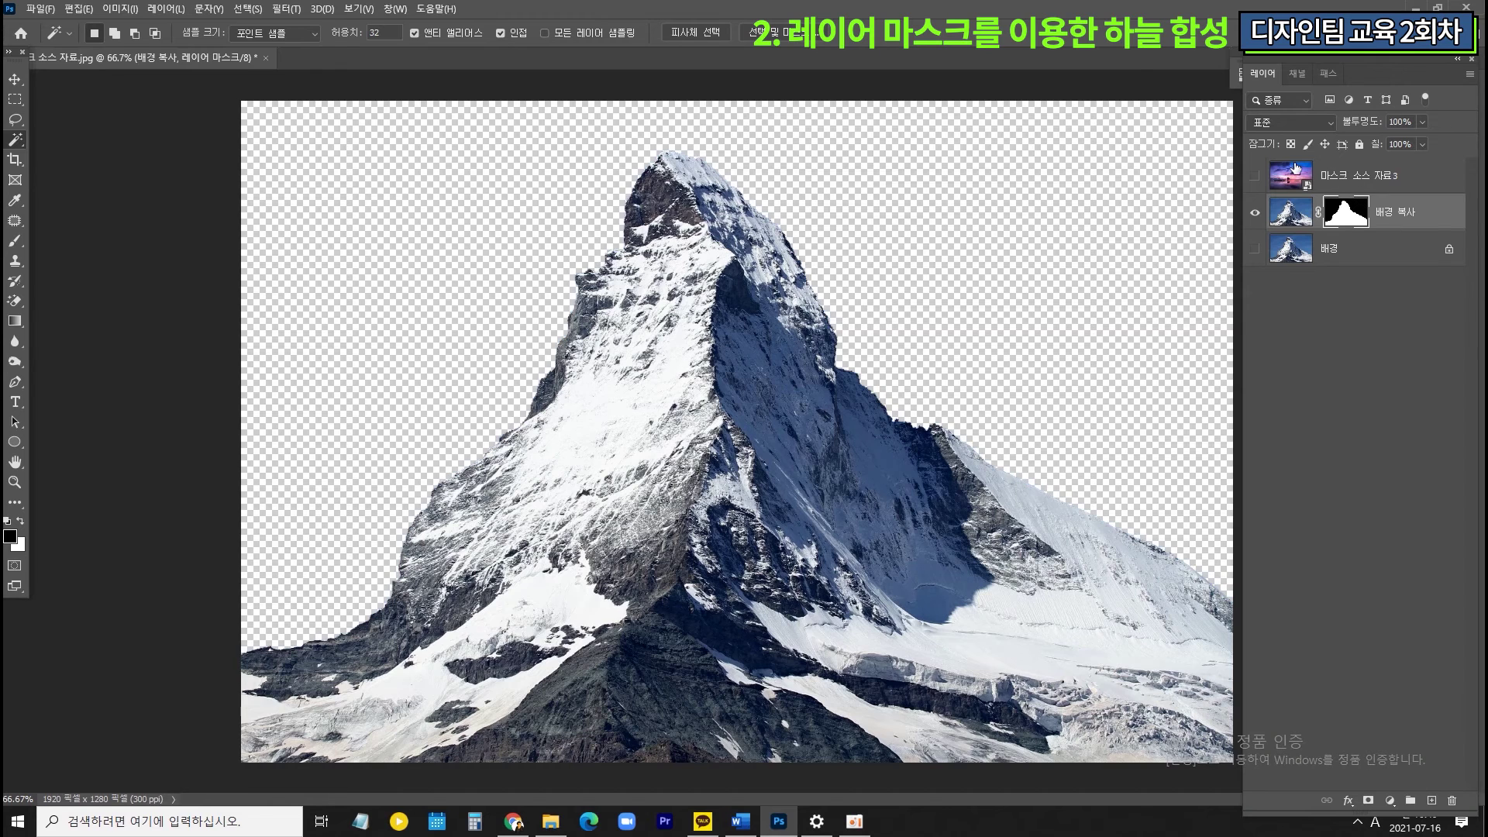
pyautogui.hotkey('ctrl', 'z')
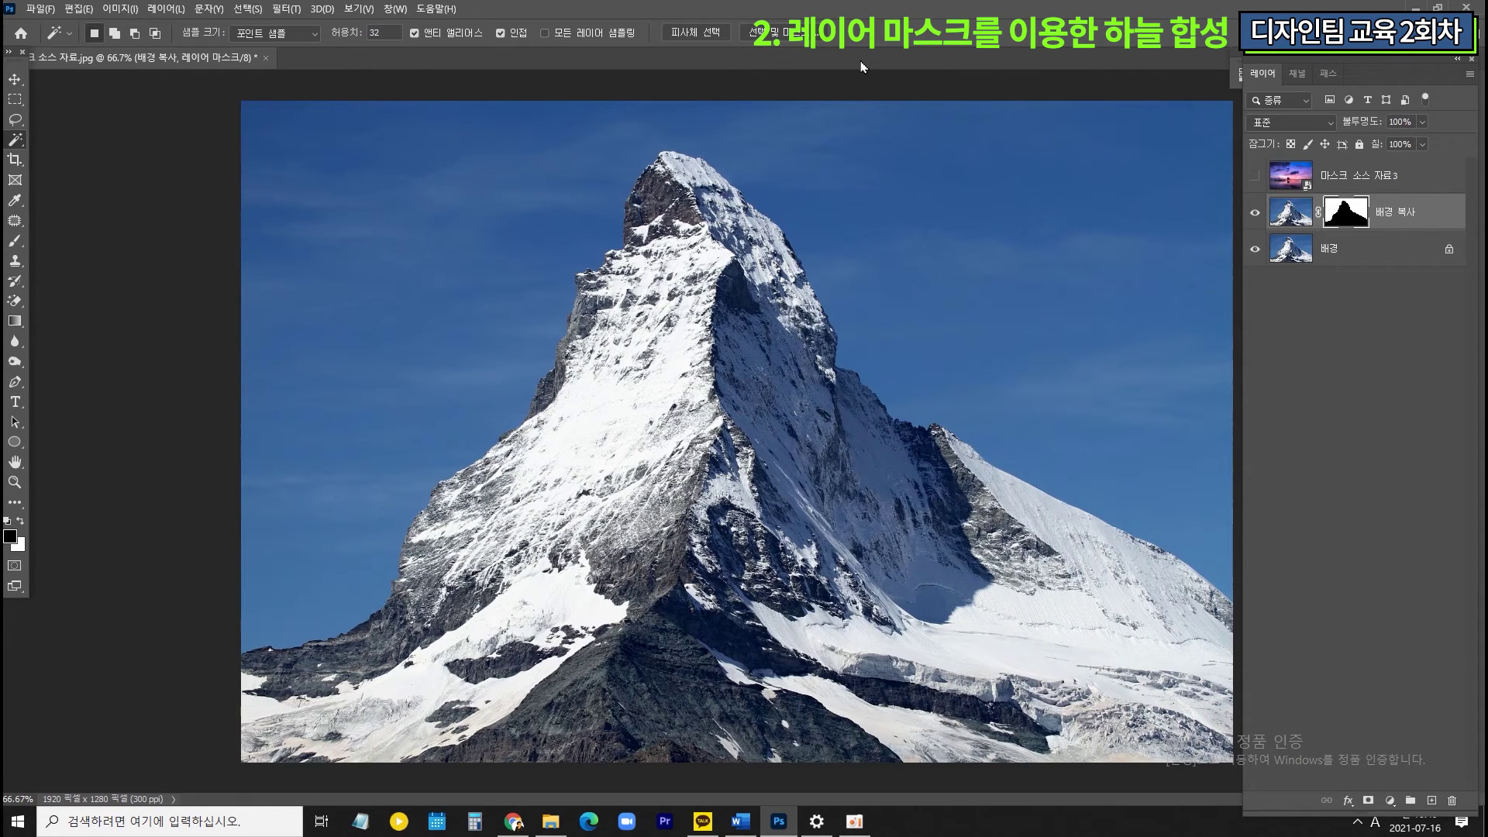
# Step: Invert (반전) the duplicated layer's mask to keep only the mountain, checking it with the background briefly hidden
pyautogui.click(120, 9)
pyautogui.moveTo(153, 52)
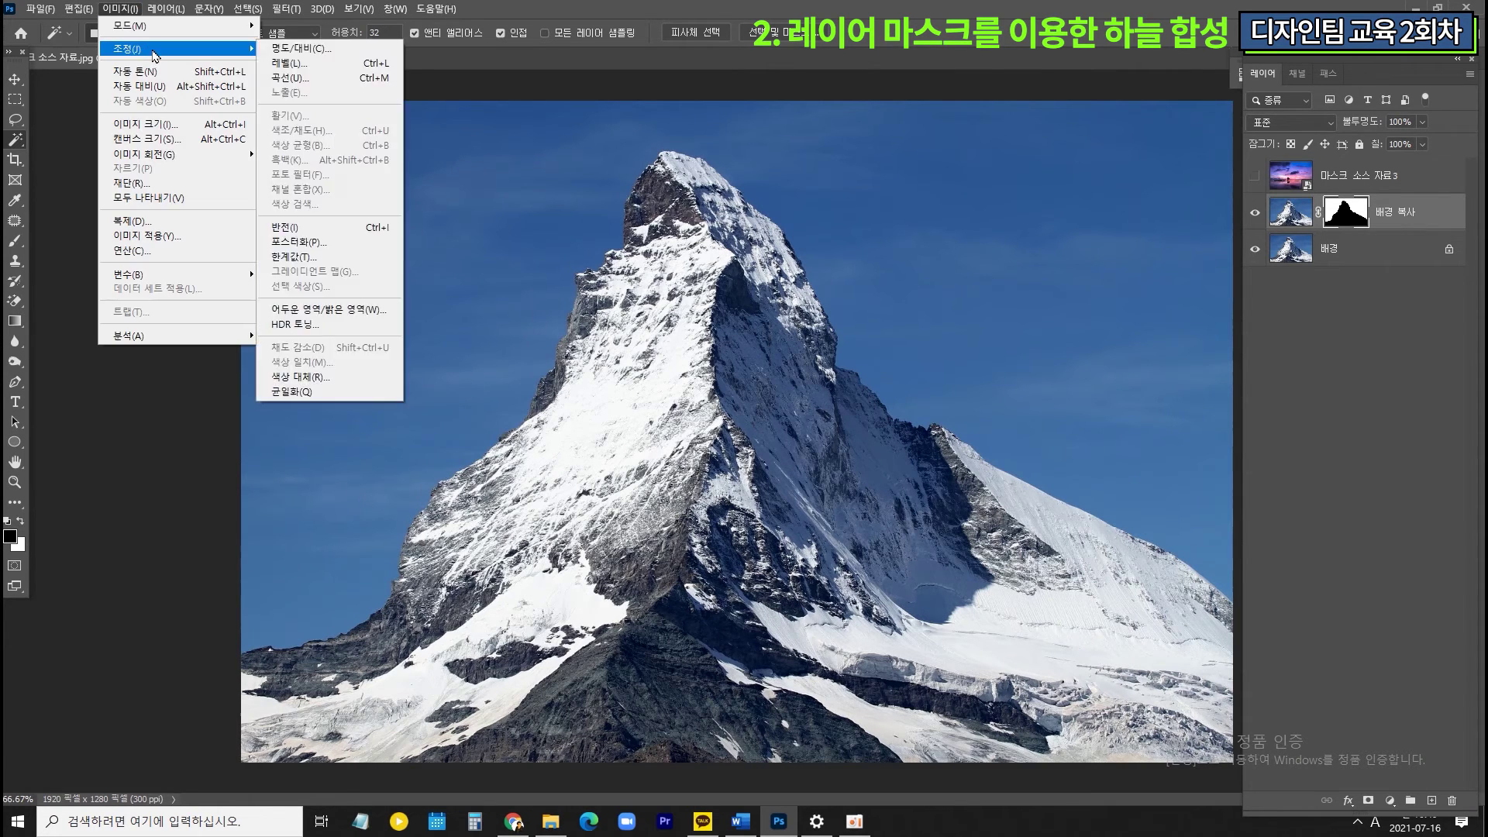
pyautogui.click(363, 228)
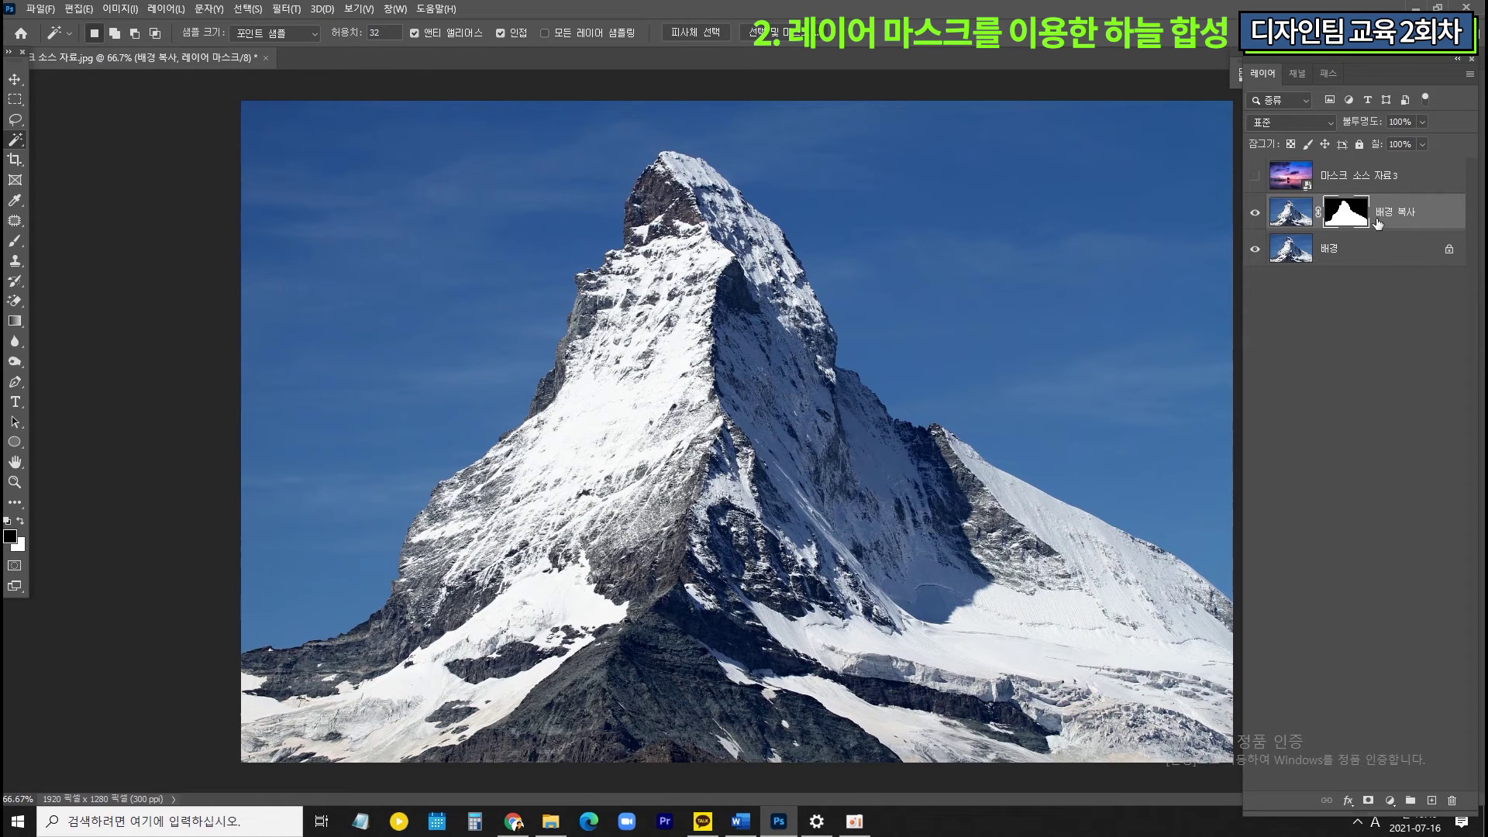
pyautogui.click(1257, 249)
pyautogui.click(1257, 250)
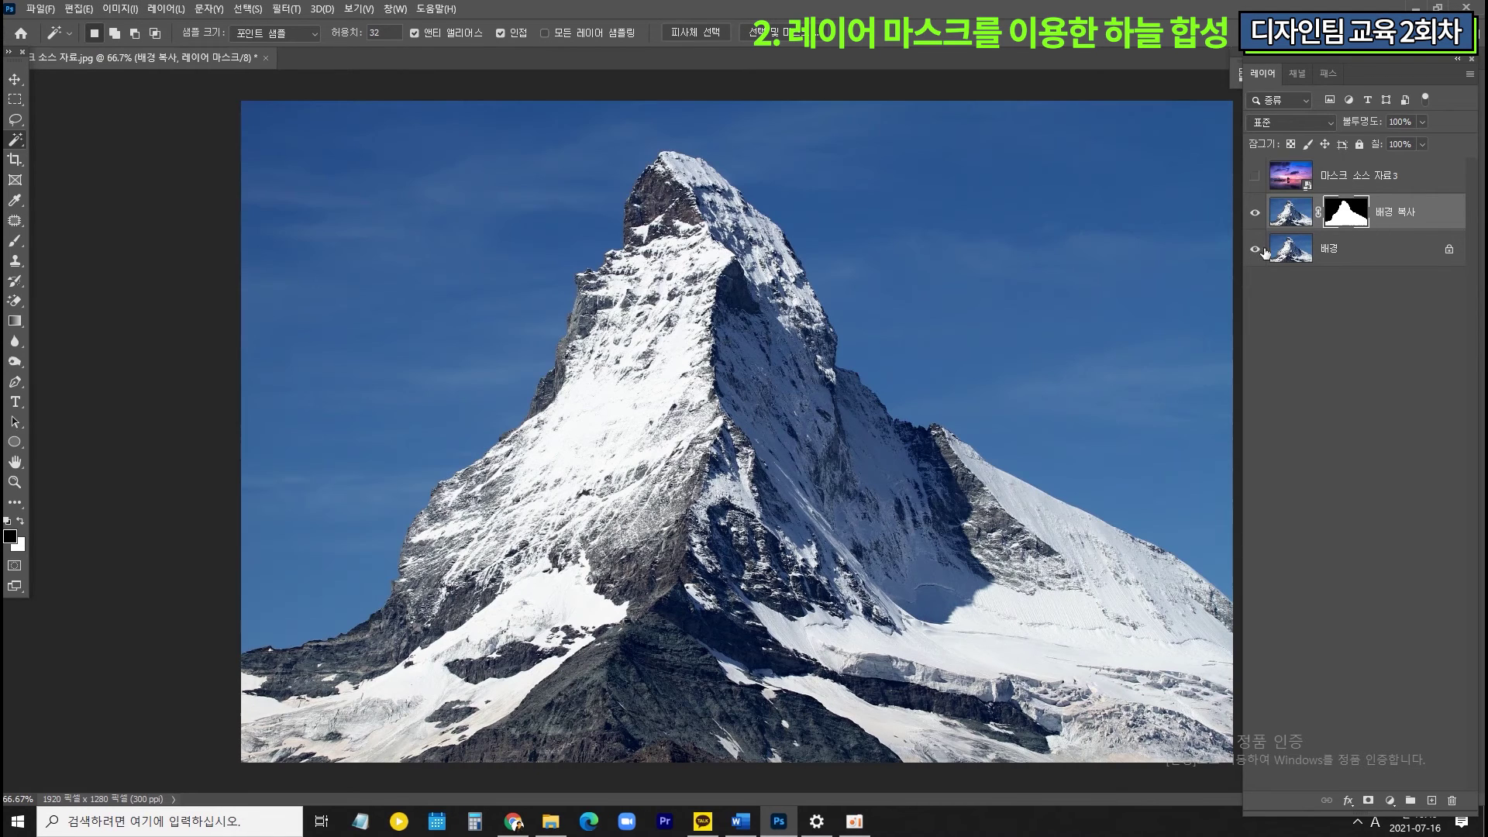
# Step: Move the sunset layer below the masked mountain layer and make it visible
pyautogui.click(1369, 191)
pyautogui.moveTo(1316, 177); pyautogui.dragTo(1307, 231)
pyautogui.click(1256, 213)
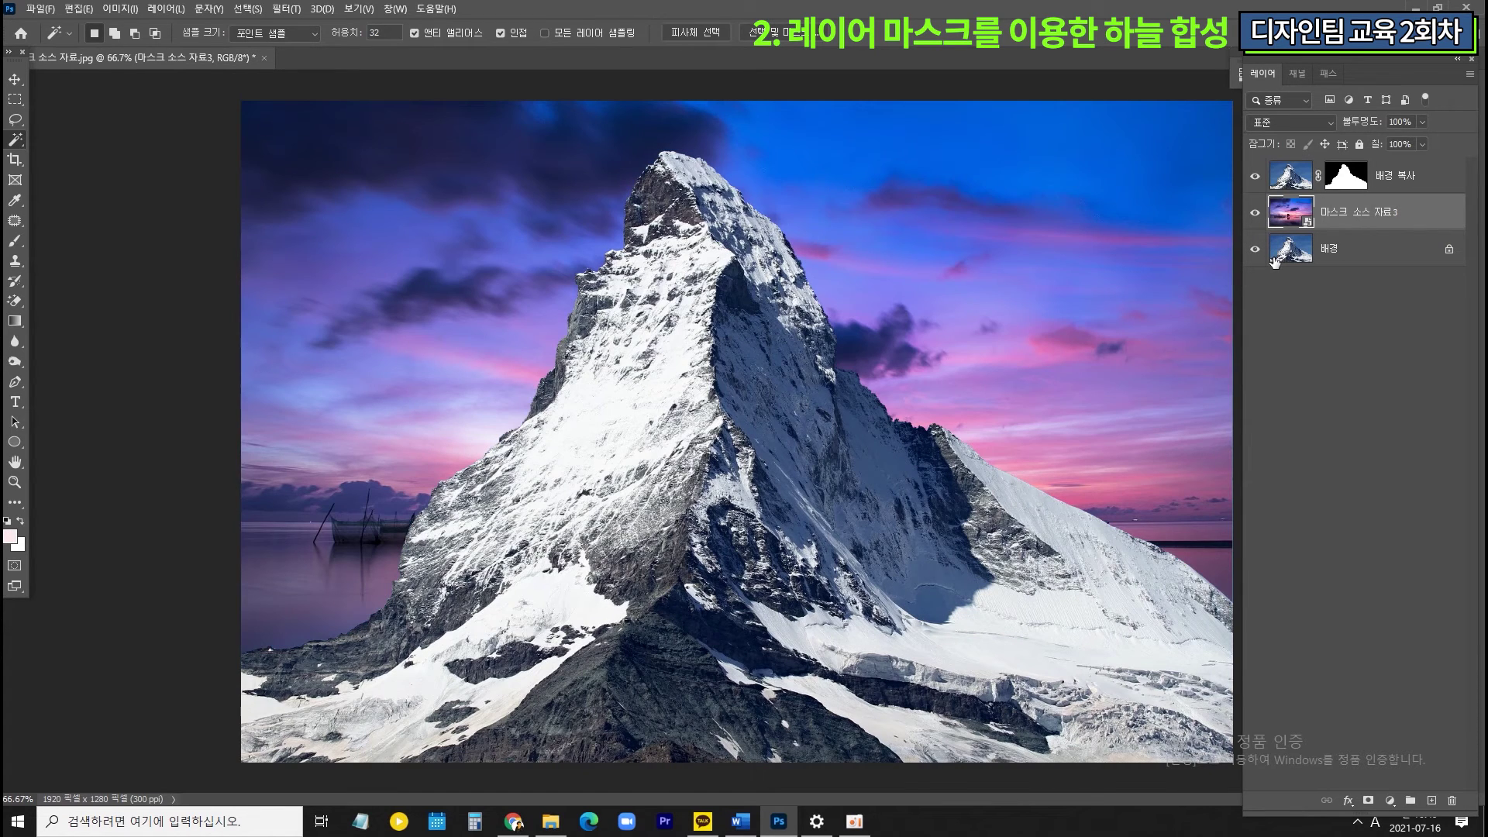
# Step: Scale the sunset layer to 137.98% and position it so its clouds fill the sky behind the mountain
pyautogui.click(13, 84)
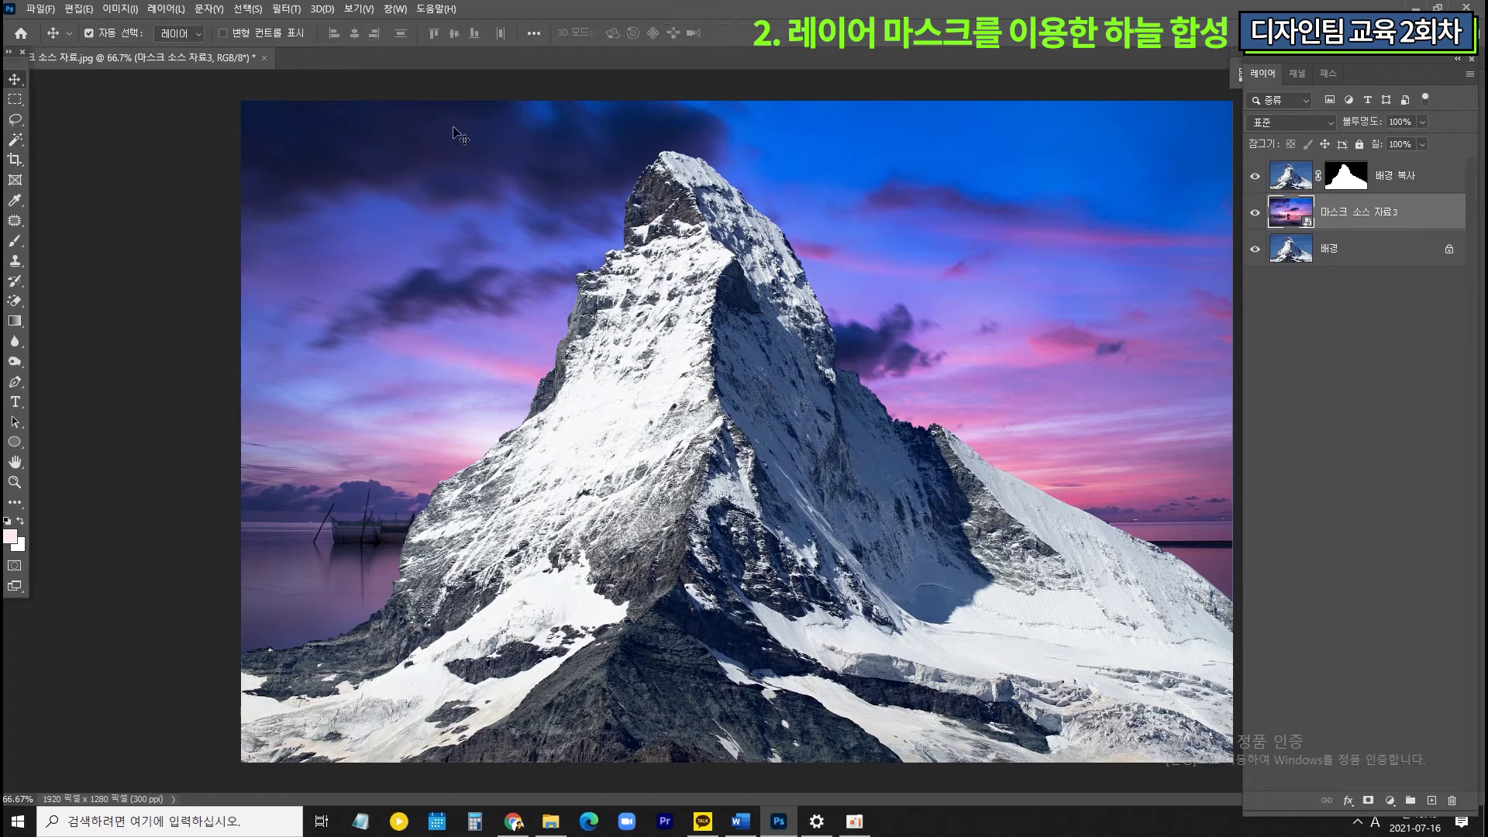
pyautogui.hotkey('ctrl', 't')
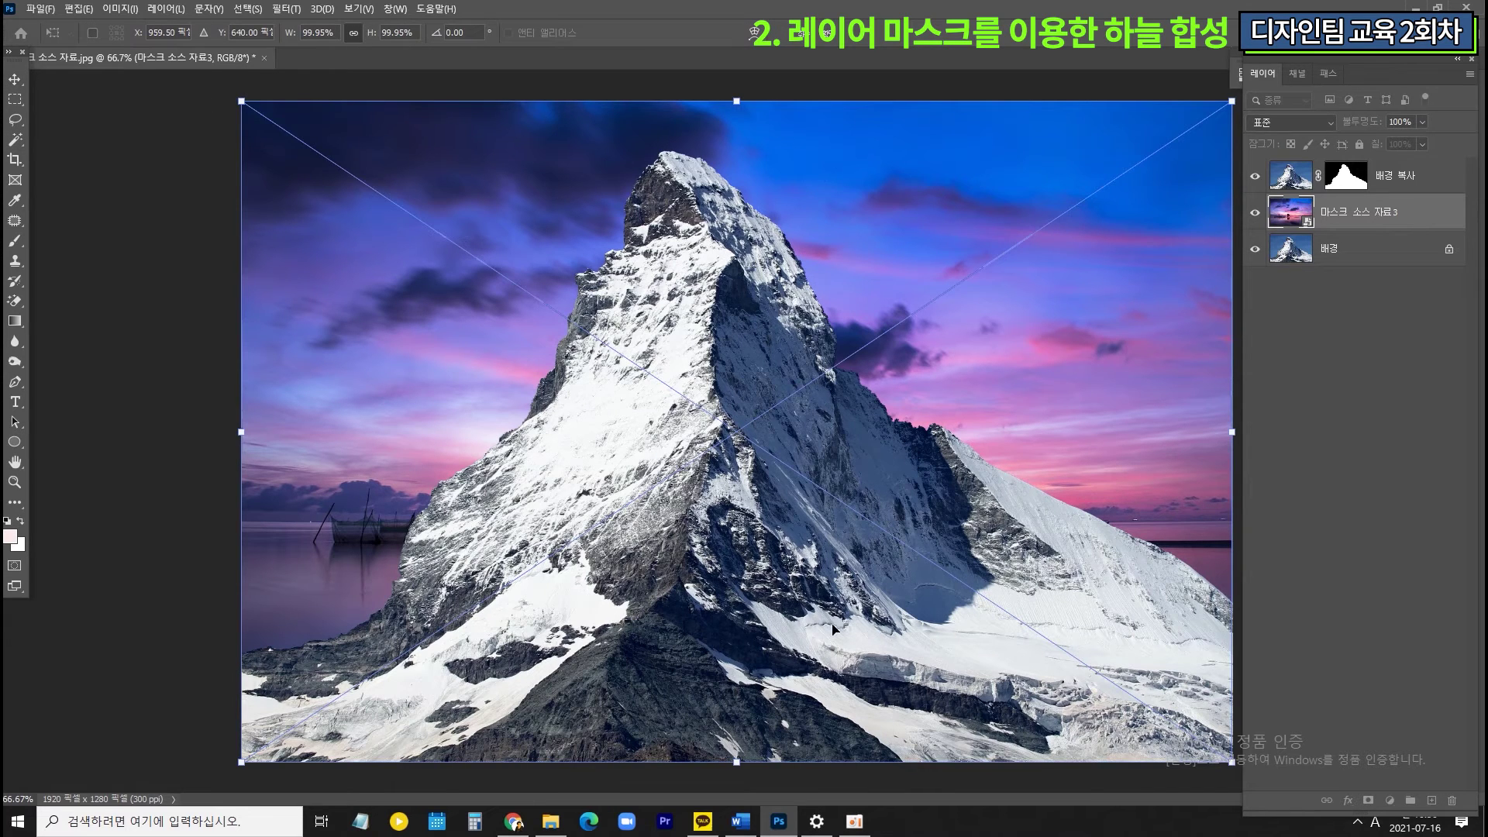
pyautogui.moveTo(744, 767); pyautogui.dragTo(746, 822)
pyautogui.moveTo(742, 110)
pyautogui.mouseDown()
pyautogui.moveTo(742, 246)
pyautogui.moveTo(737, 88)
pyautogui.mouseUp()
pyautogui.moveTo(773, 177); pyautogui.dragTo(728, 170)
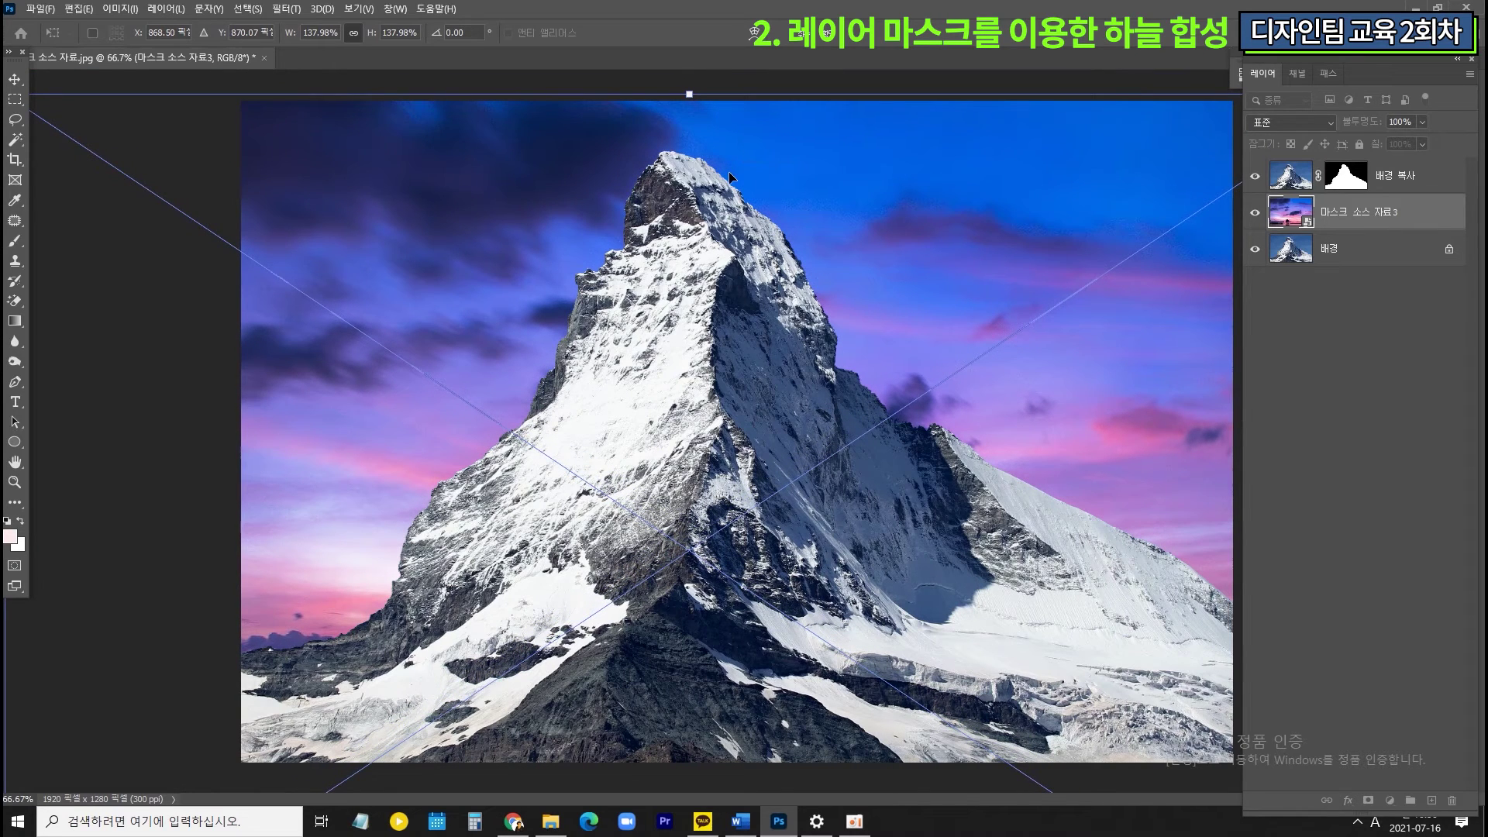
pyautogui.press('Return')
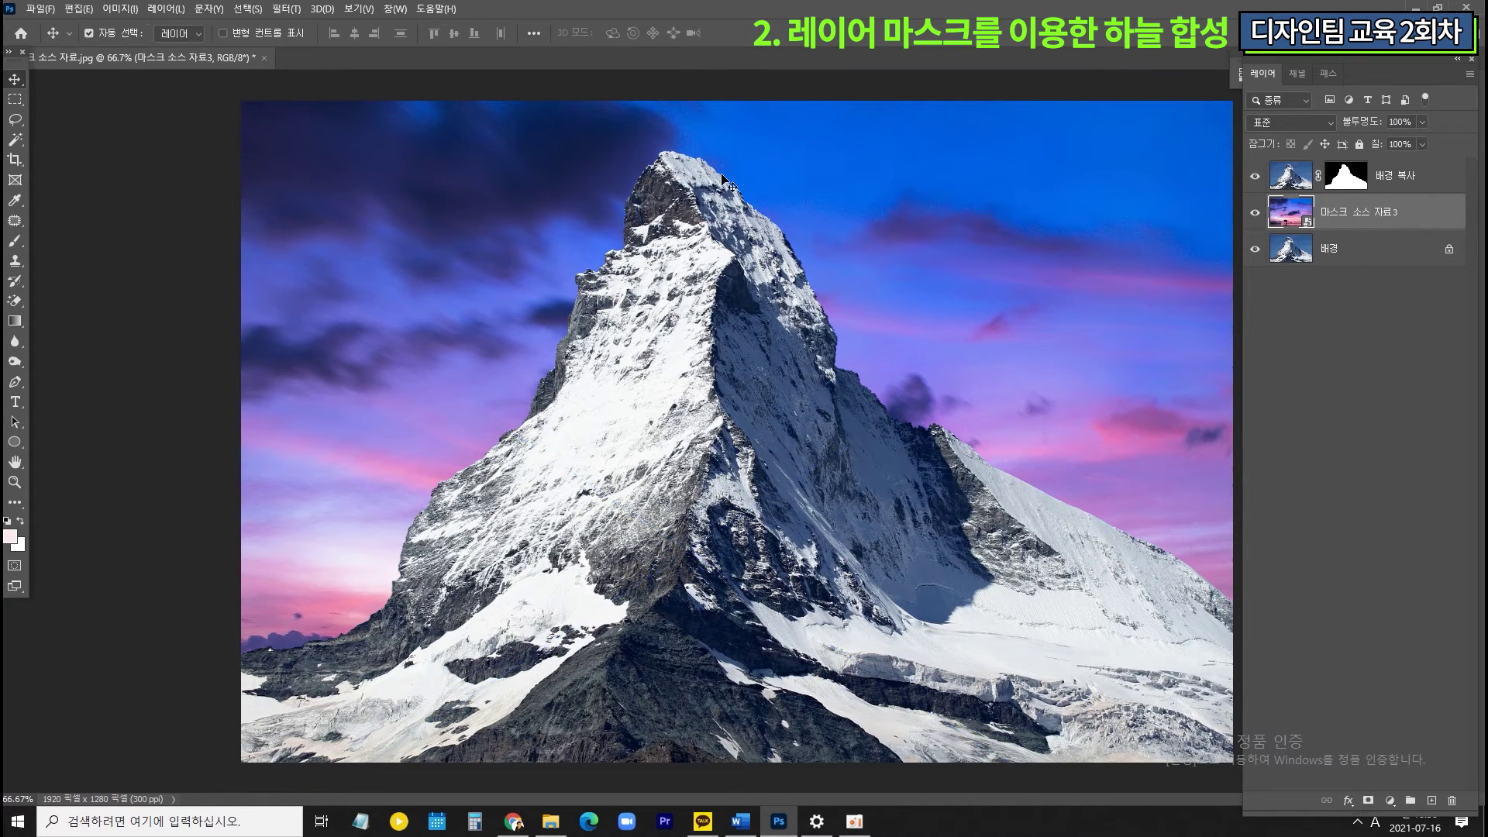
# Step: Crop away the lower part of the image so the canvas becomes a wide 1920 × 776 px frame around the peak
pyautogui.click(21, 159)
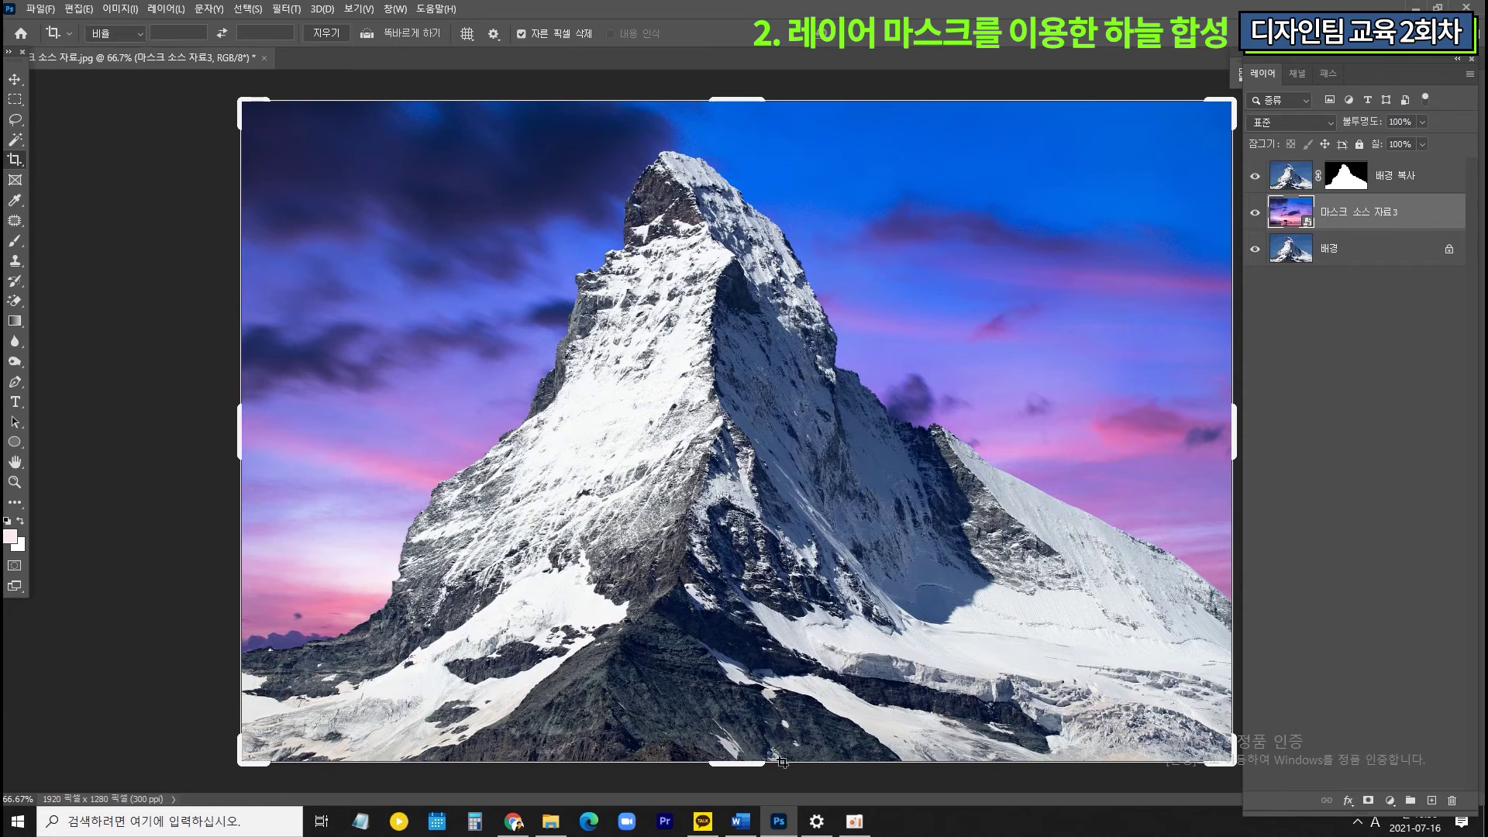
pyautogui.moveTo(756, 769); pyautogui.dragTo(740, 640)
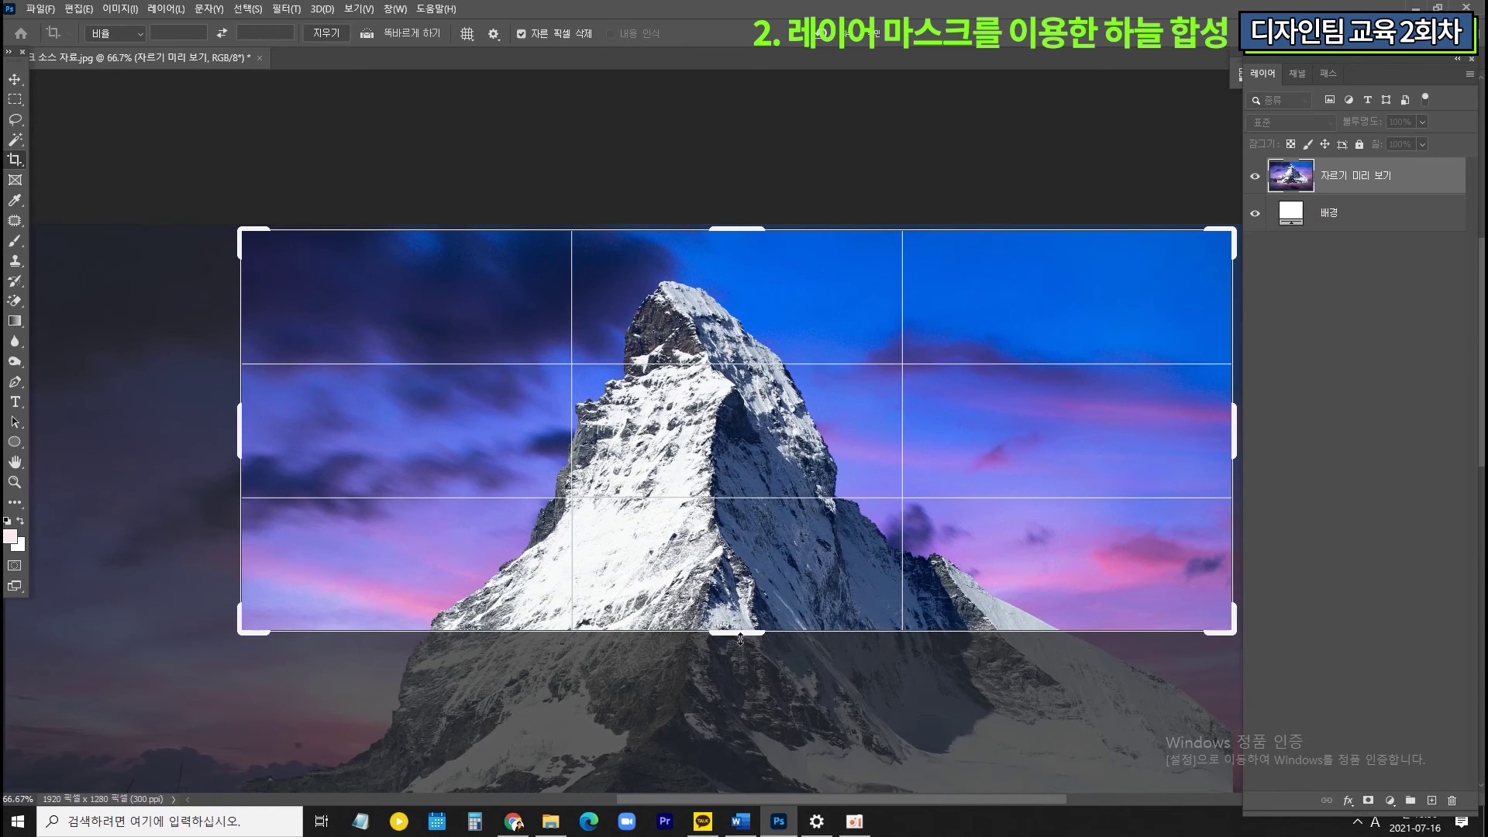
pyautogui.press('Return')
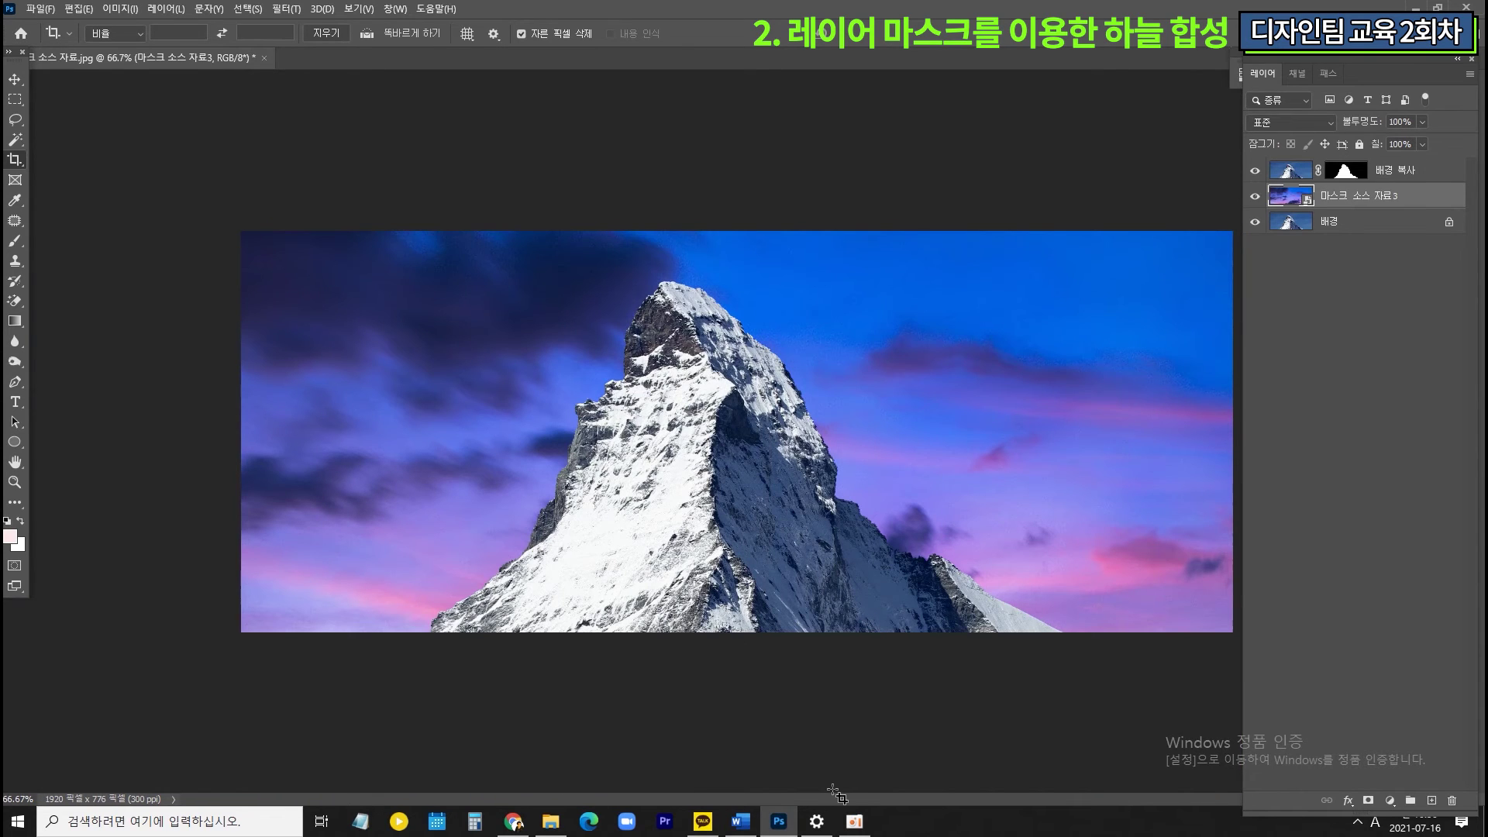
pyautogui.moveTo(1346, 62)
pyautogui.mouseDown()
pyautogui.moveTo(1369, 70)
pyautogui.moveTo(1357, 56)
pyautogui.mouseUp()
pyautogui.press('v')
# Step: Try adding uniform noise (노이즈 추가) of 11.07% to the sunset sky layer
pyautogui.click(286, 8)
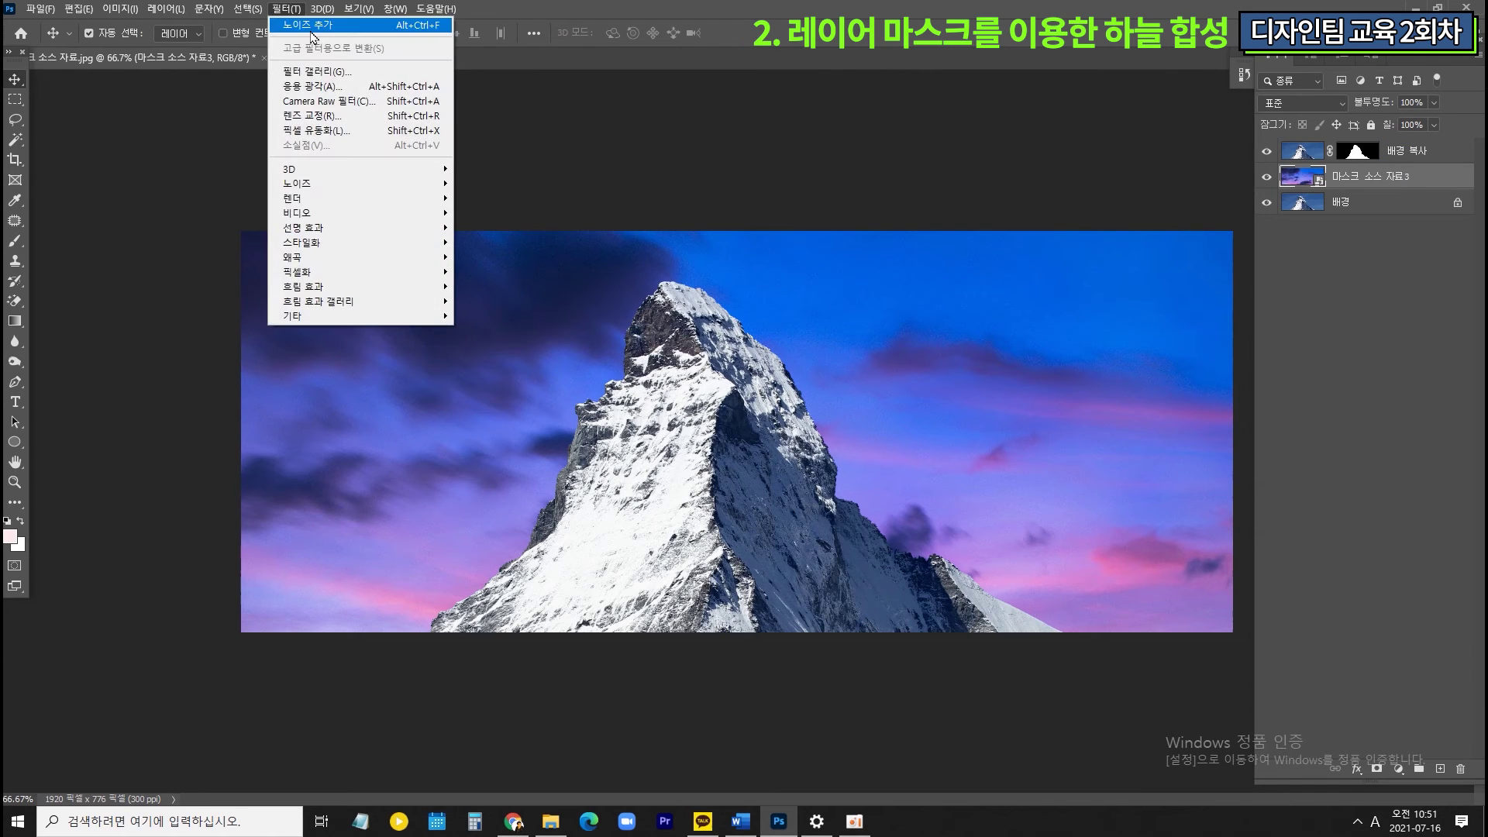
pyautogui.moveTo(418, 184)
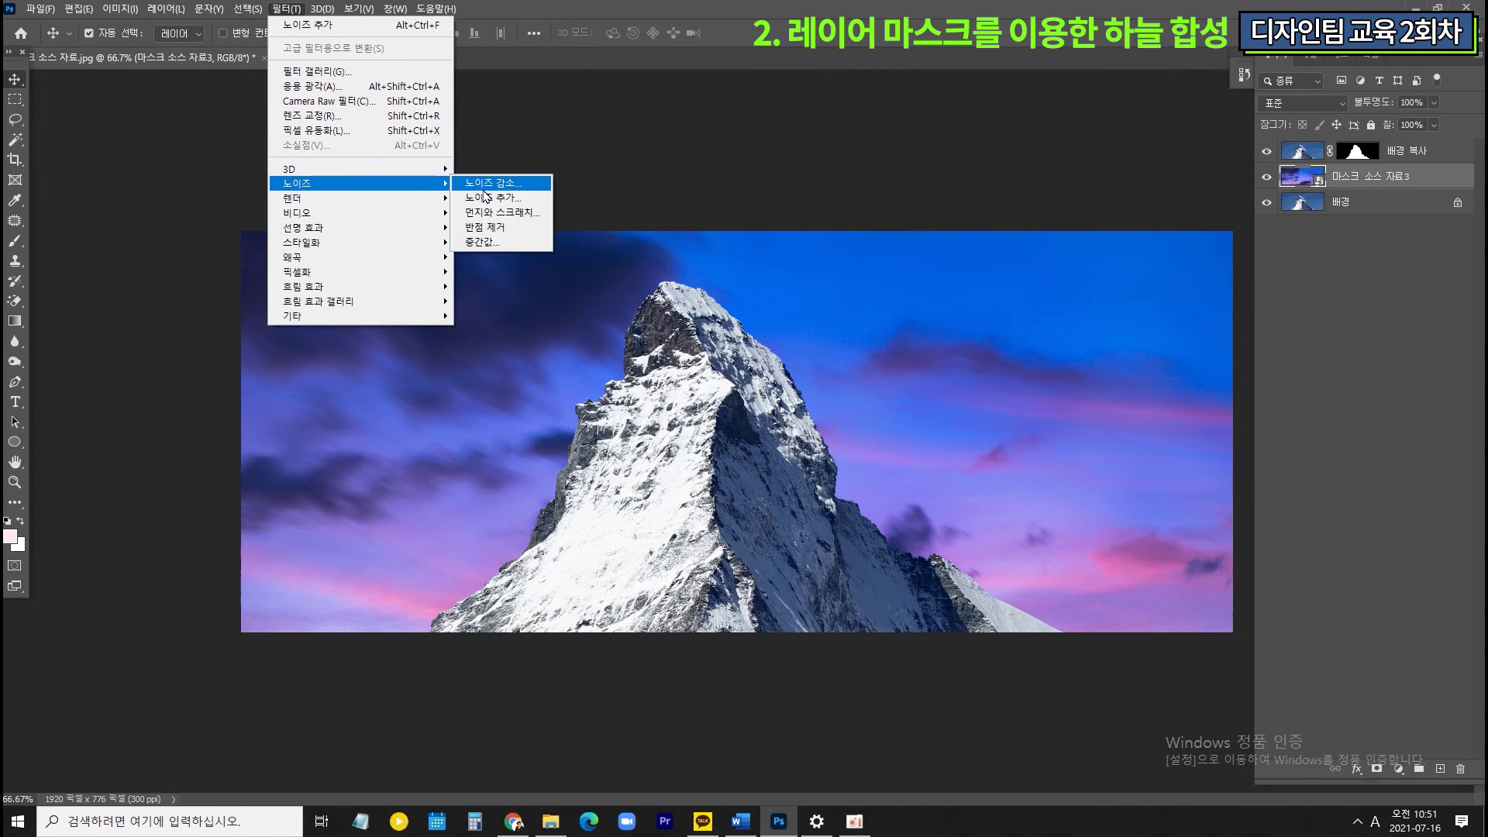
pyautogui.click(490, 198)
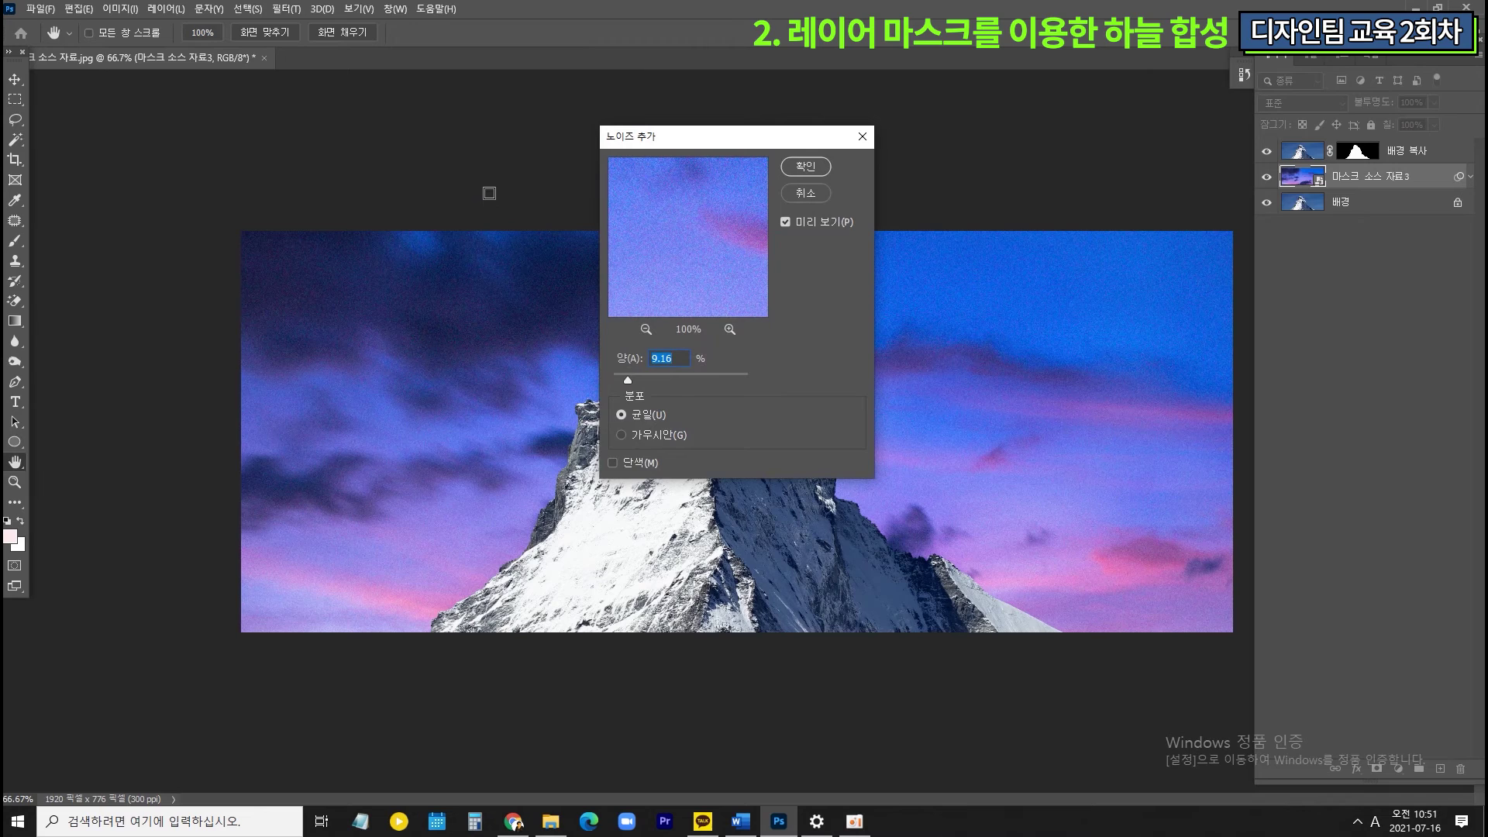
pyautogui.moveTo(686, 380); pyautogui.dragTo(656, 388)
pyautogui.moveTo(654, 382); pyautogui.dragTo(633, 386)
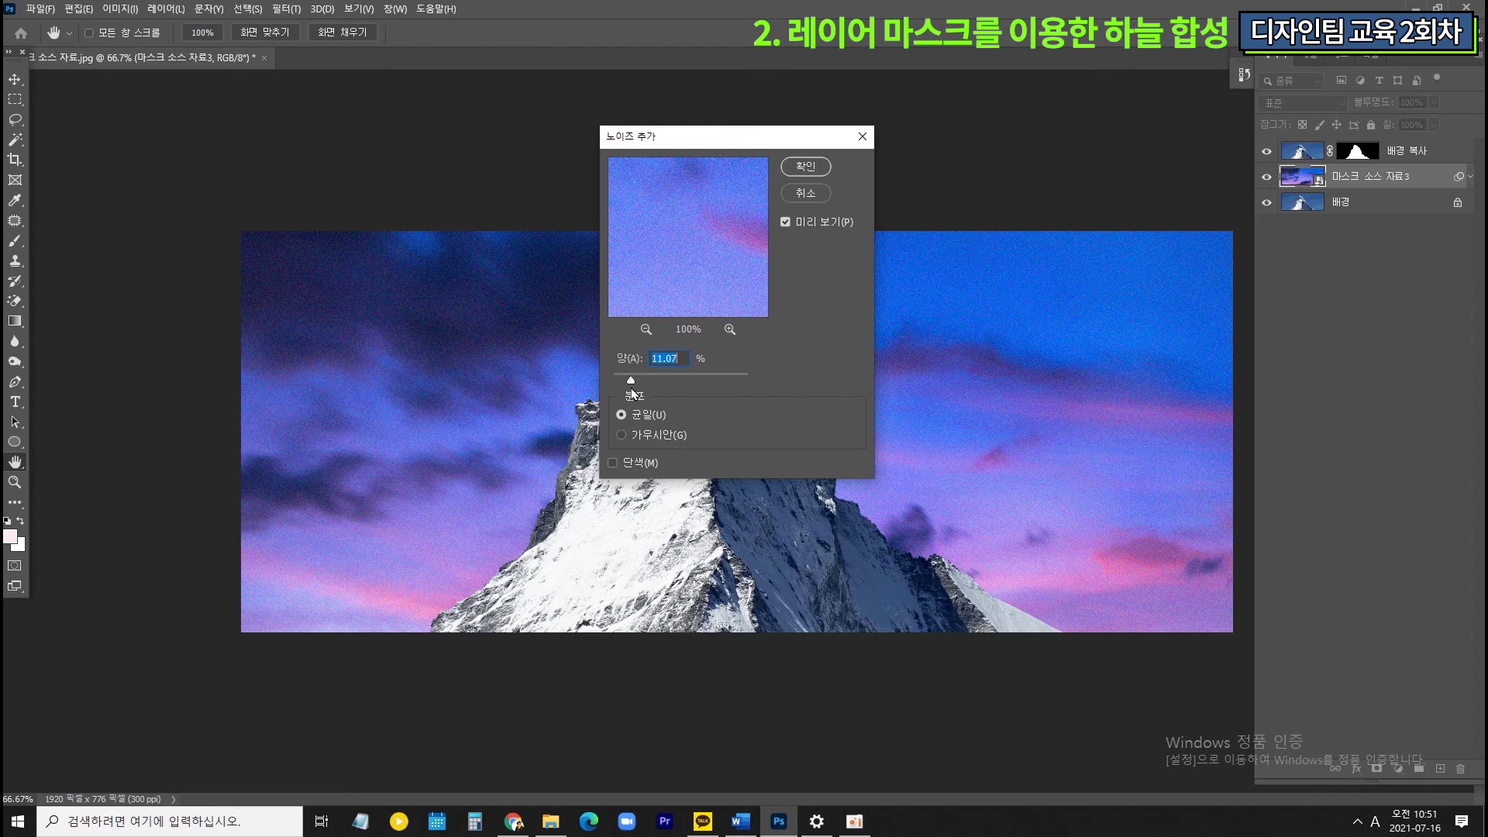
pyautogui.click(789, 172)
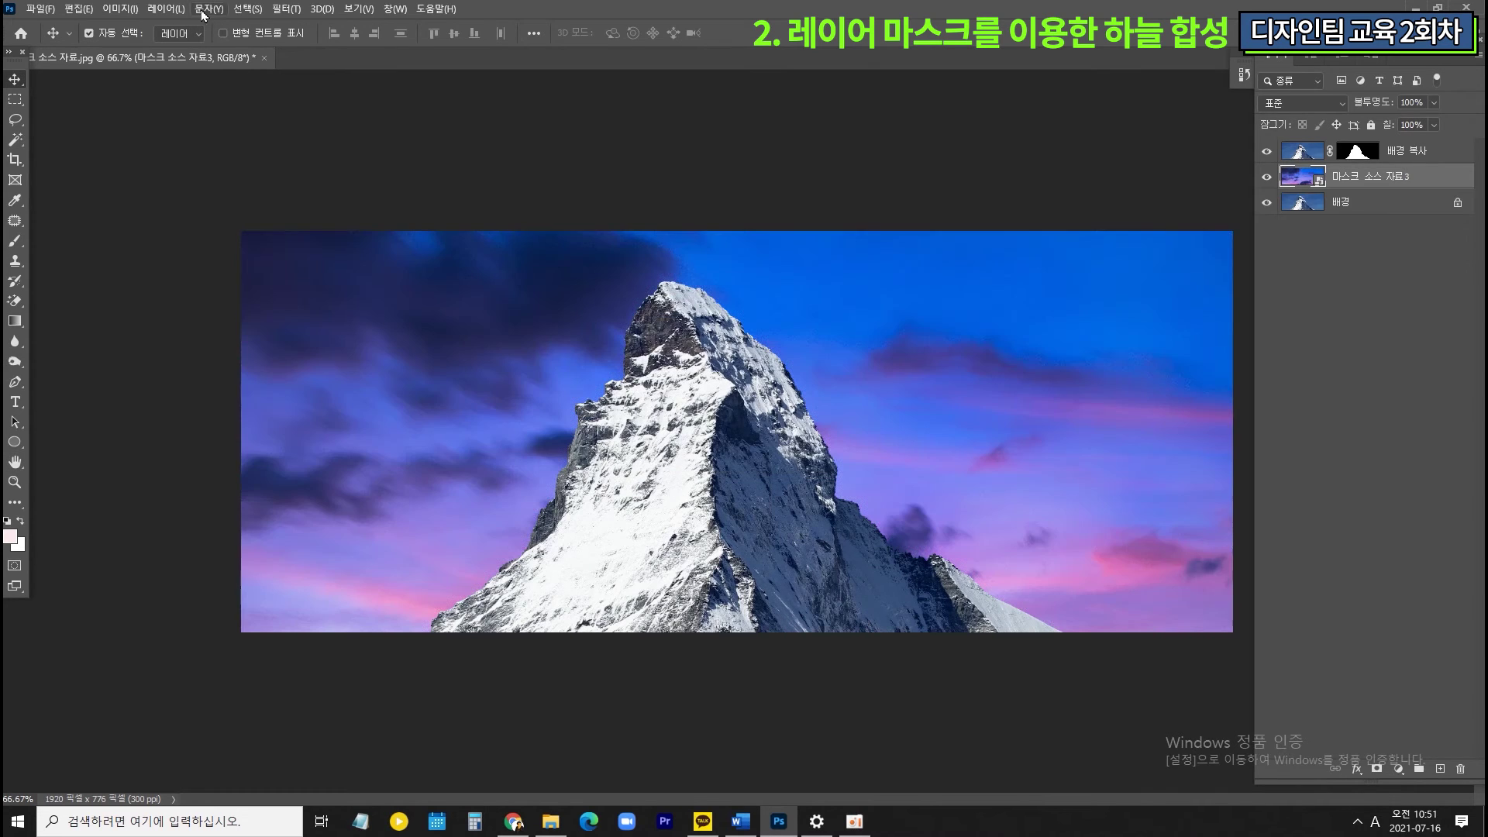
# Step: Darken the sunset sky layer with Curves (곡선), pulling the midtone point to input 131, output 111
pyautogui.click(128, 10)
pyautogui.moveTo(158, 58)
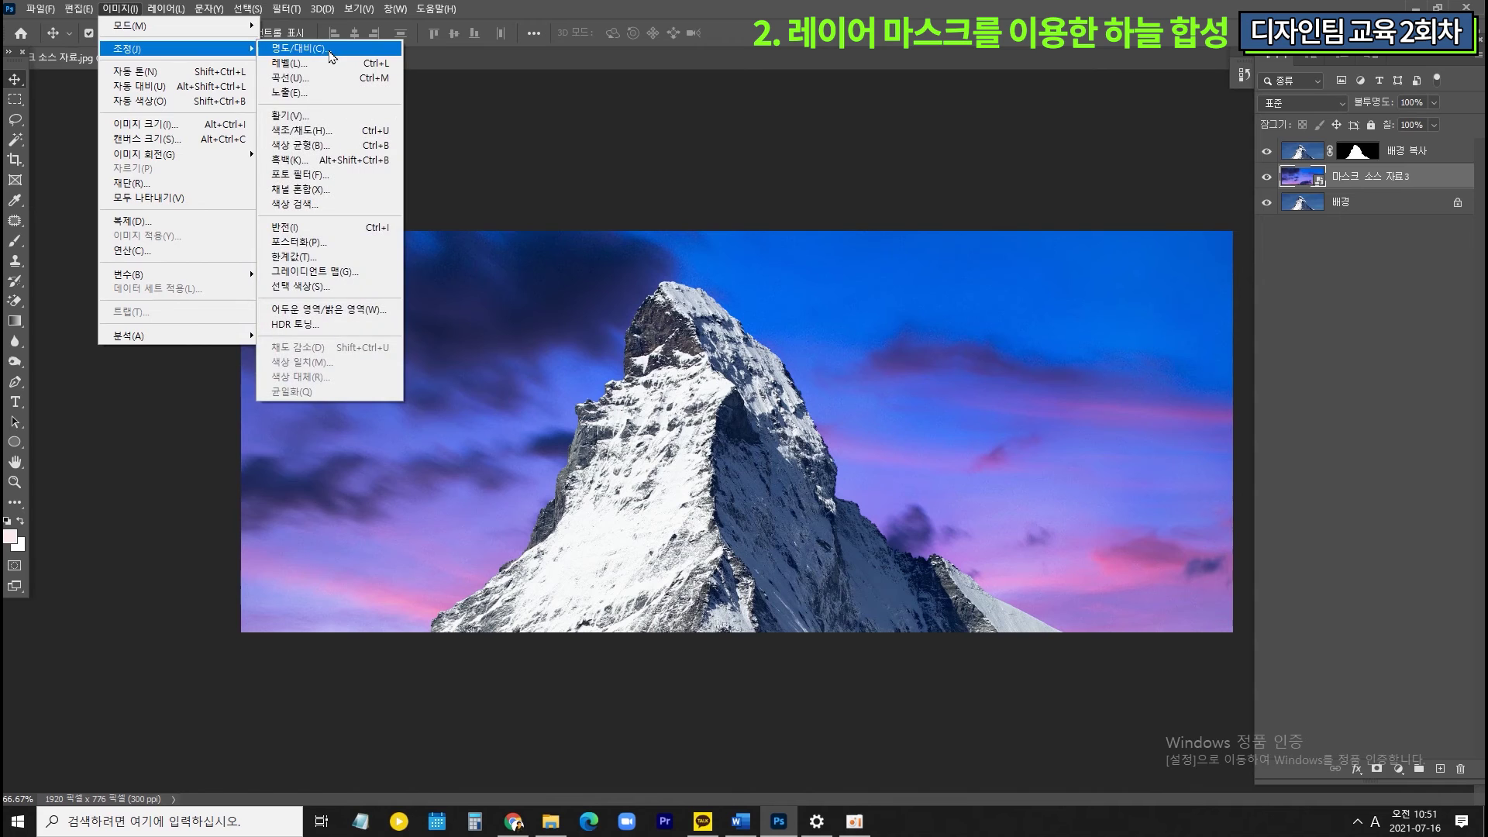
pyautogui.click(331, 77)
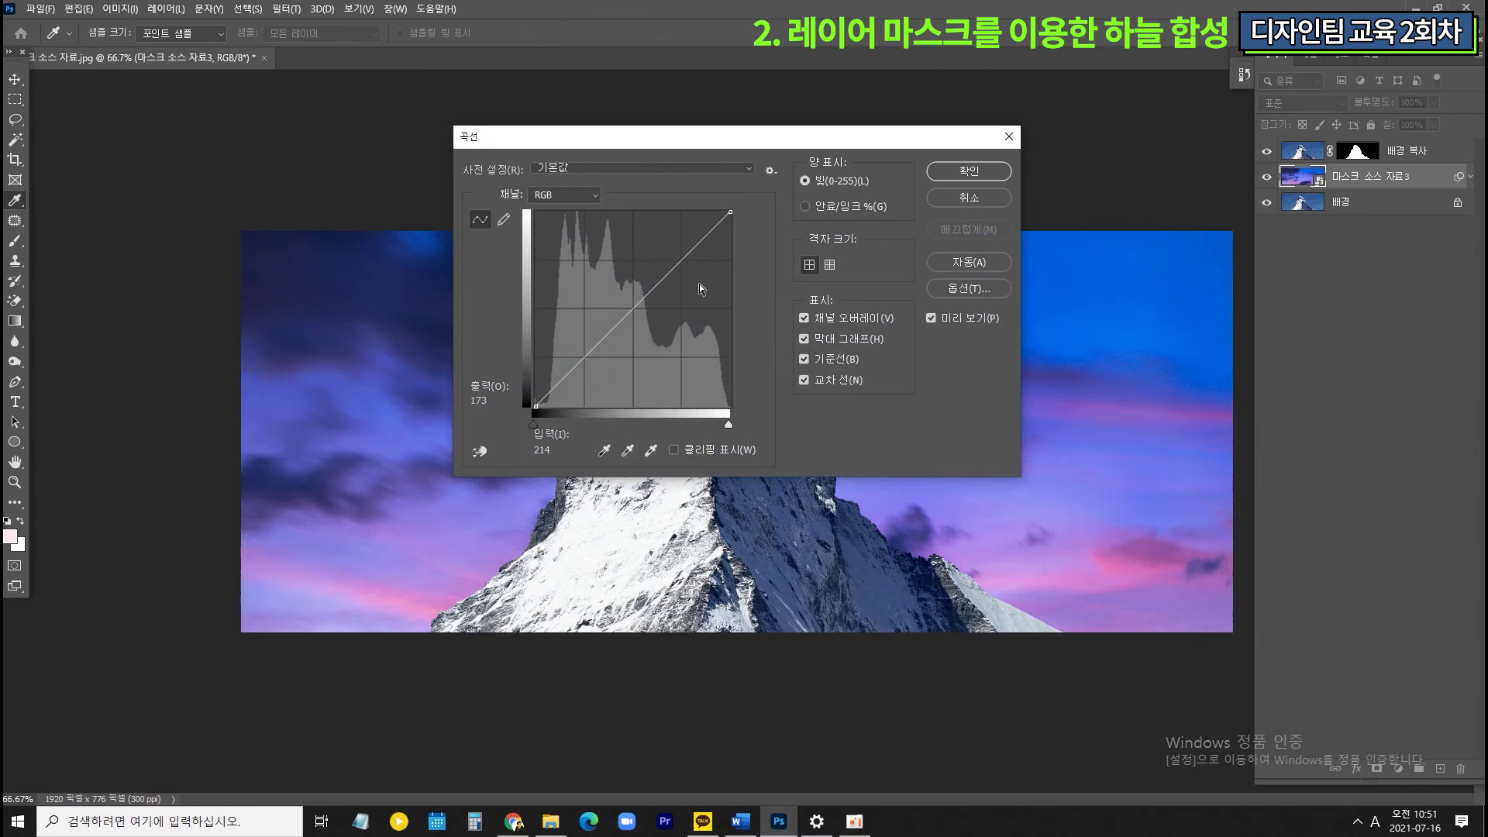
pyautogui.moveTo(621, 309); pyautogui.dragTo(635, 319)
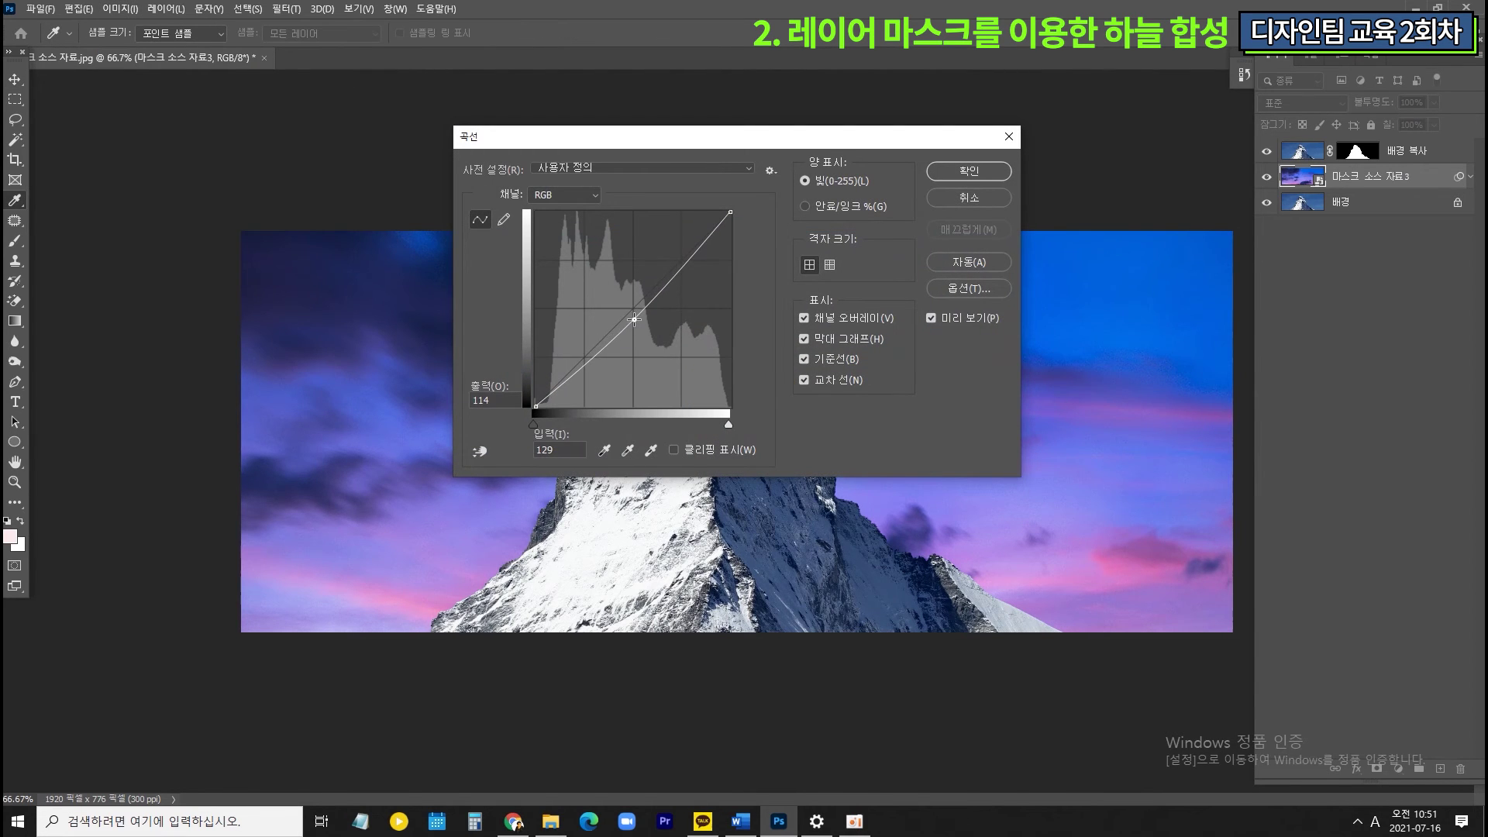
pyautogui.moveTo(635, 319); pyautogui.dragTo(636, 321)
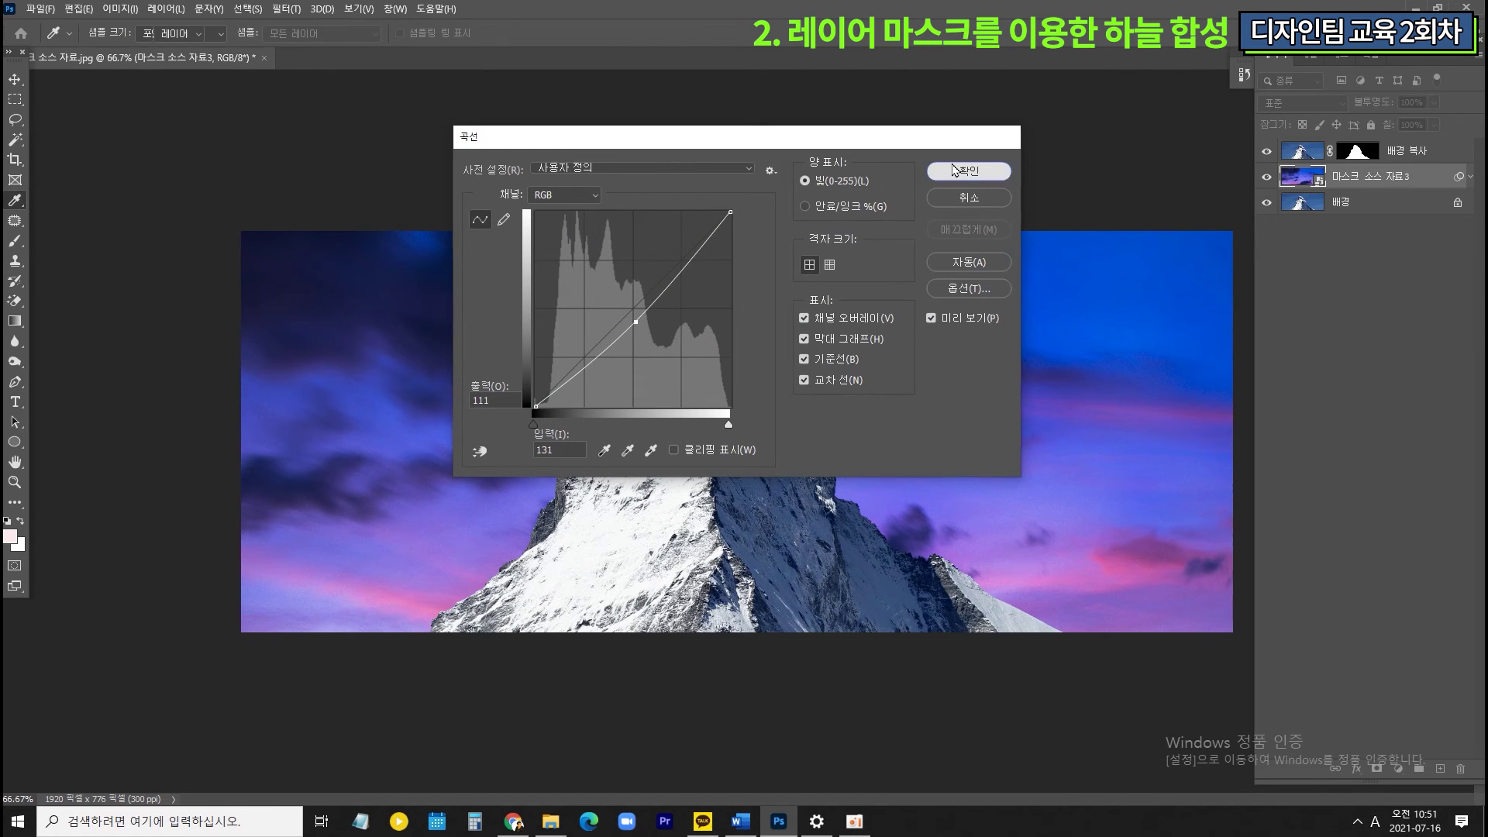
pyautogui.click(962, 167)
# Step: Apply Brightness/Contrast (명도/대비) to the sunset layer with brightness -26 and contrast -22
pyautogui.click(278, 9)
pyautogui.moveTo(155, 49)
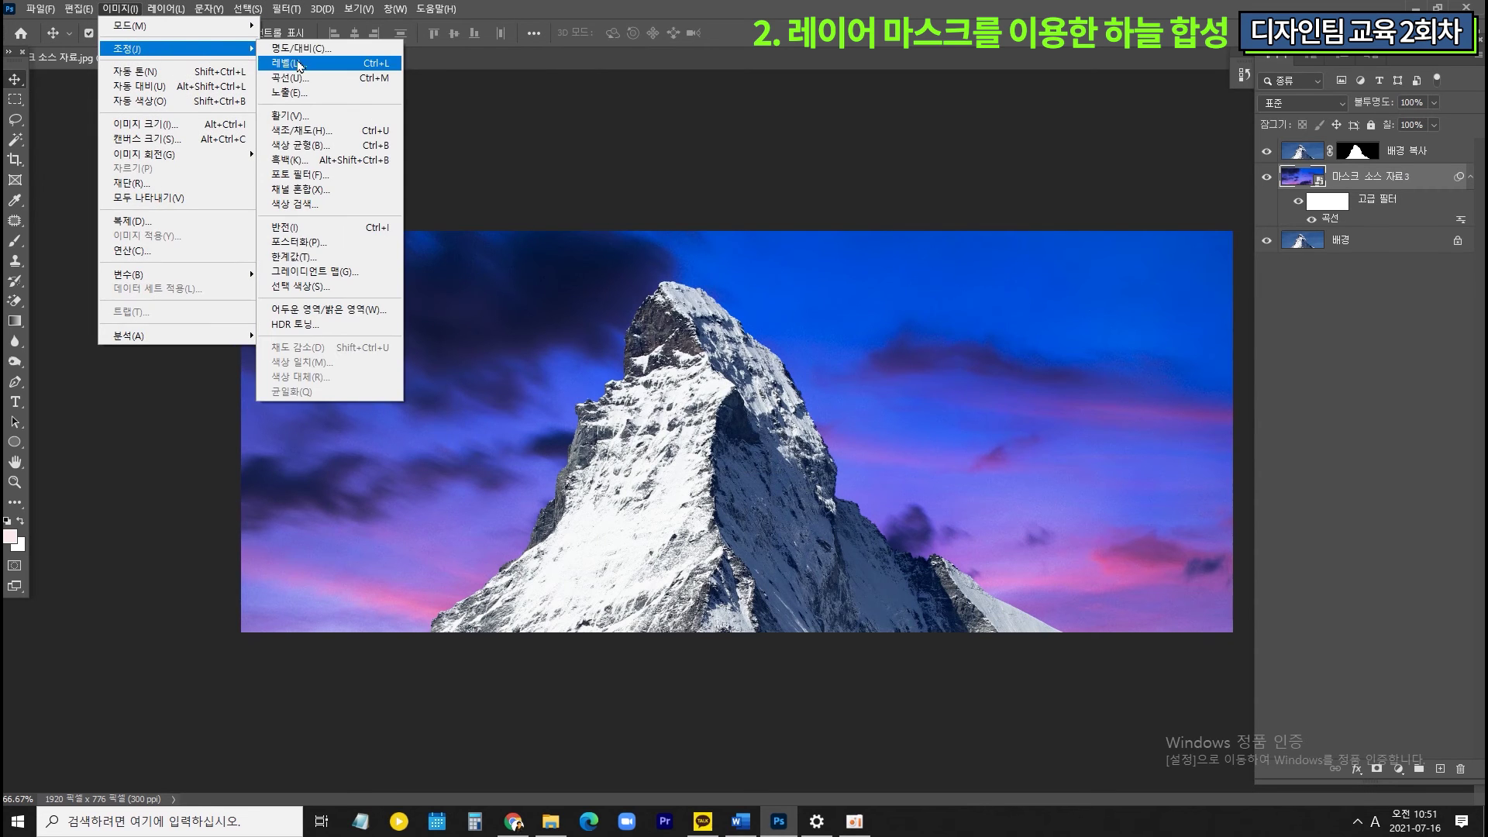
pyautogui.click(310, 48)
pyautogui.moveTo(686, 296); pyautogui.dragTo(675, 256)
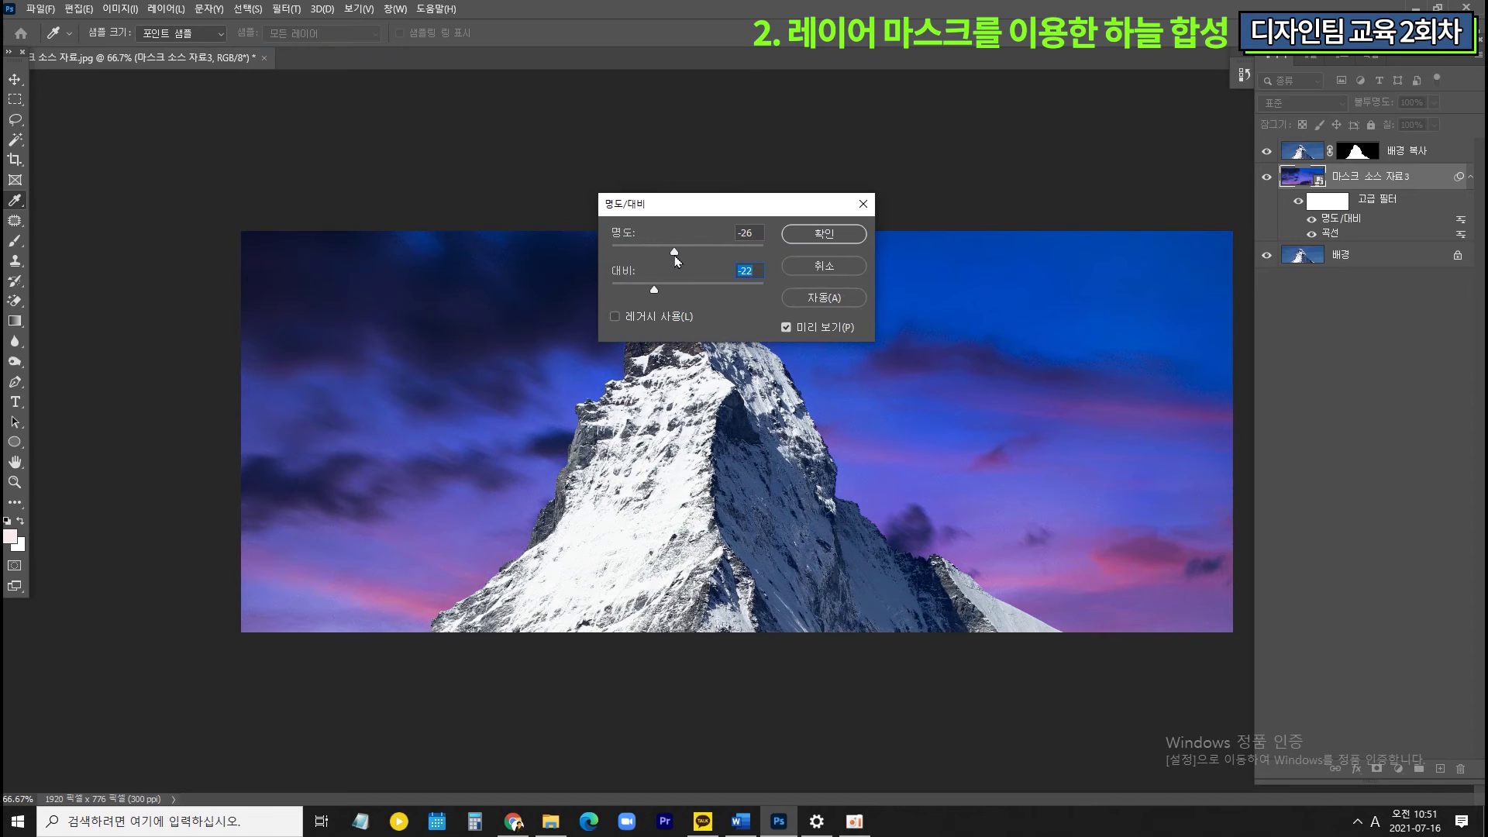
pyautogui.click(788, 229)
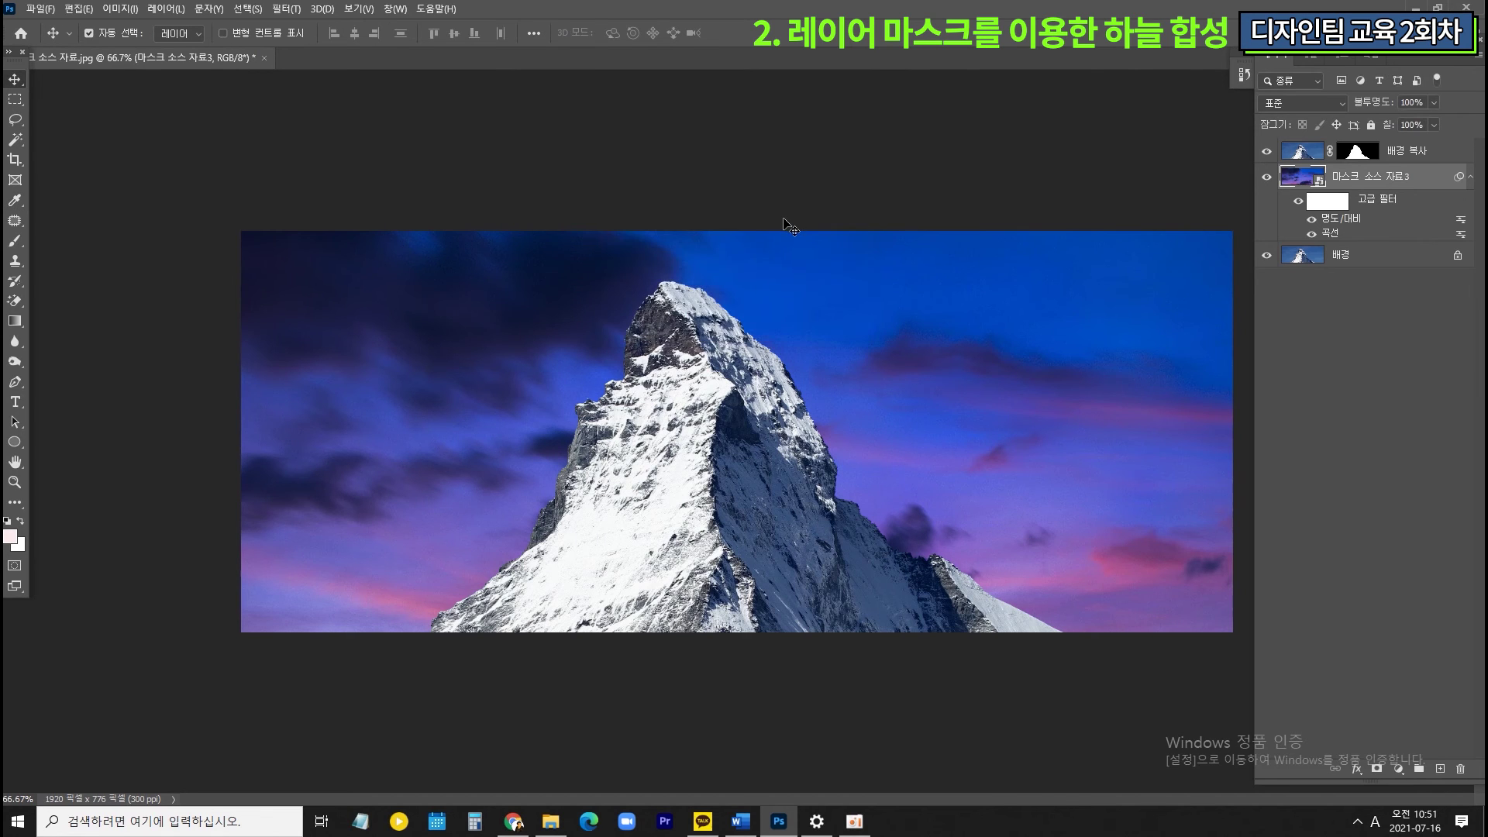
# Step: Lower the brightness and contrast of the masked mountain layer with Brightness/Contrast (명도/대비) to match the darker sky
pyautogui.click(1306, 152)
pyautogui.click(298, 11)
pyautogui.moveTo(115, 11)
pyautogui.moveTo(155, 48)
pyautogui.click(295, 50)
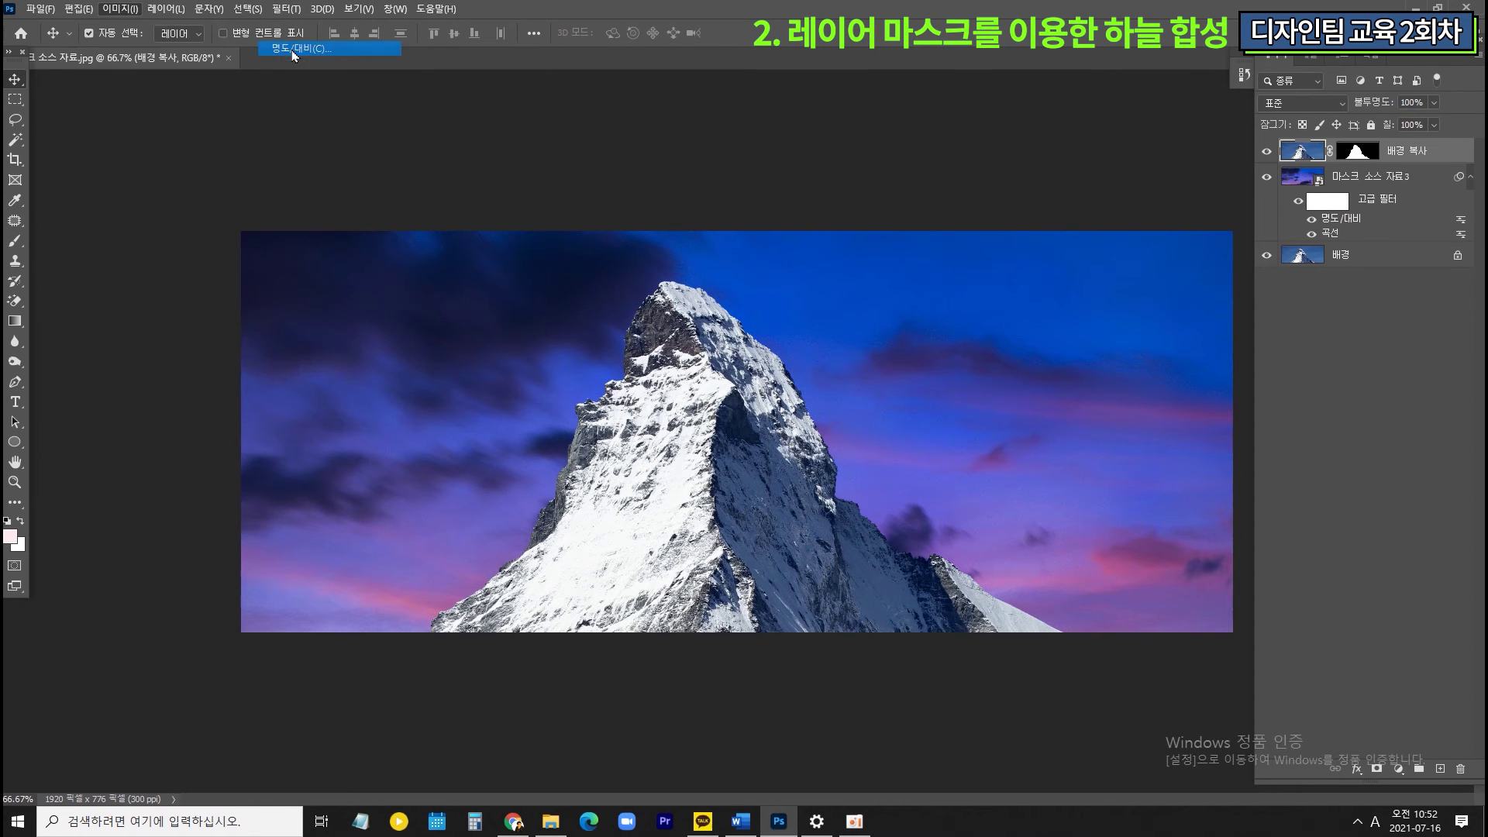
pyautogui.moveTo(688, 252); pyautogui.dragTo(659, 293)
pyautogui.click(813, 231)
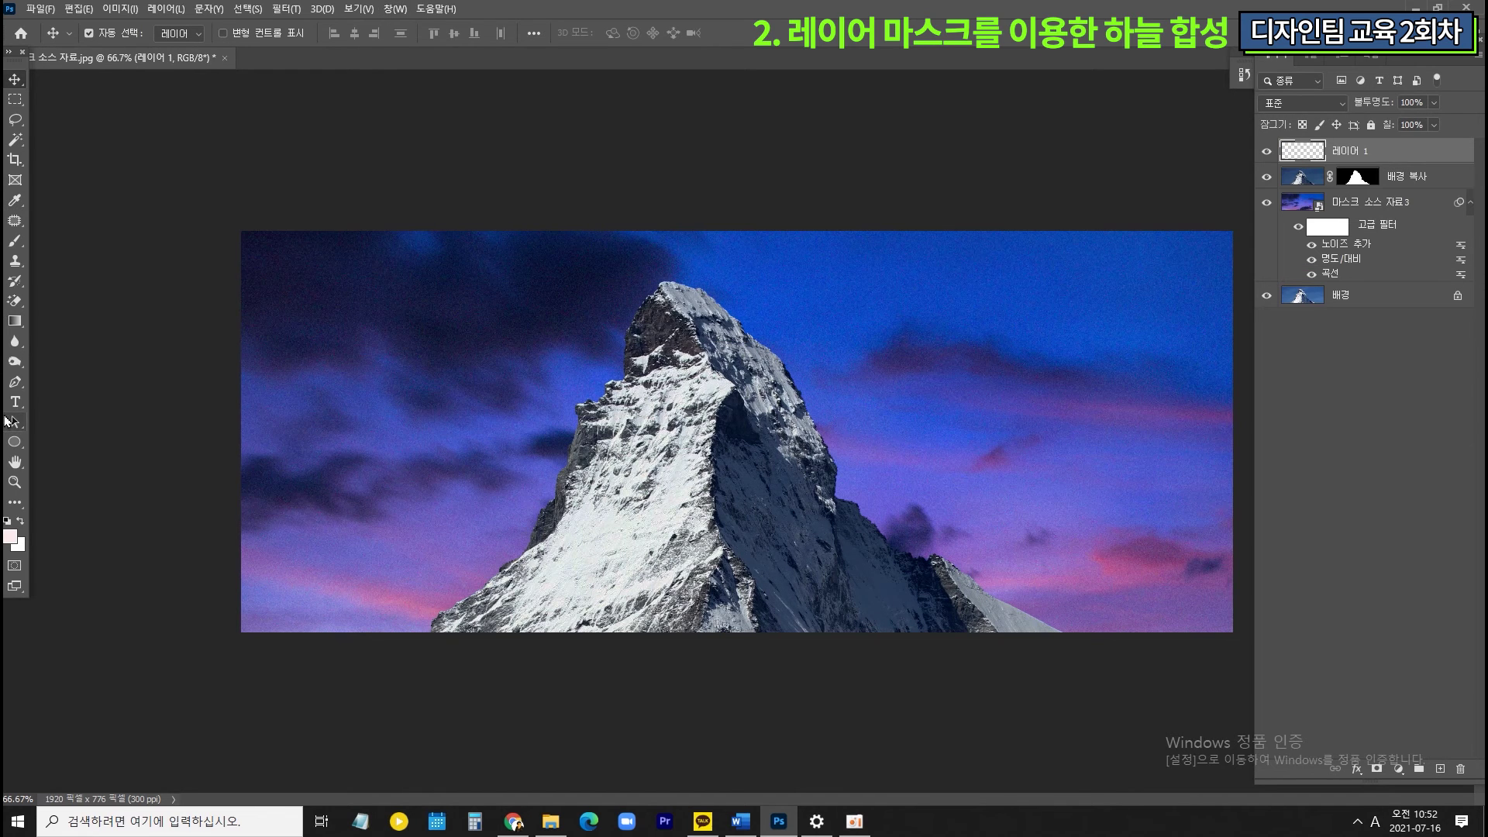
# Step: Add a white text box across the middle of the mountain reading "thisisneverthat"
pyautogui.click(15, 401)
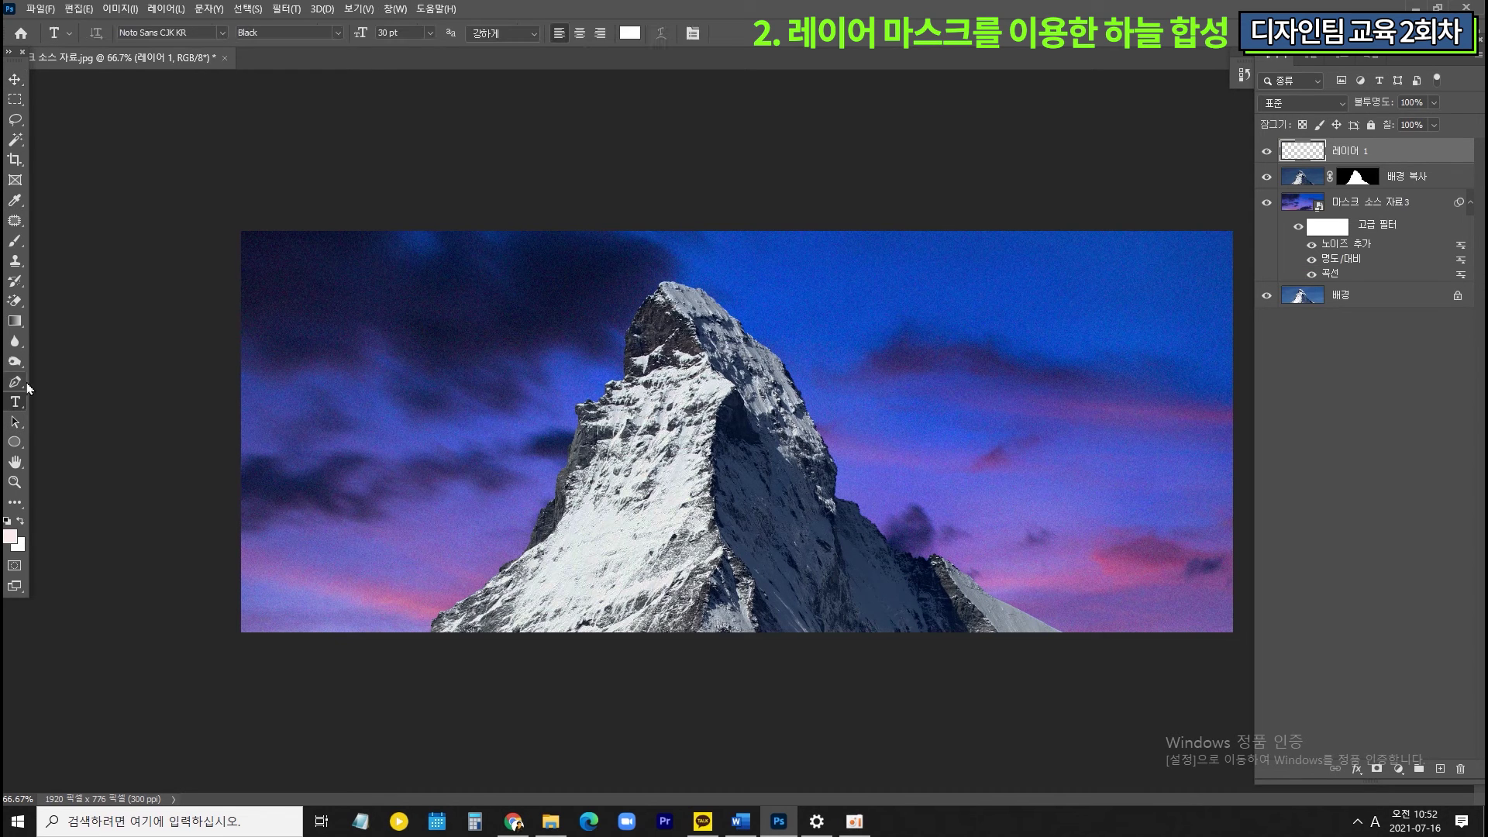
pyautogui.moveTo(459, 388); pyautogui.dragTo(955, 487)
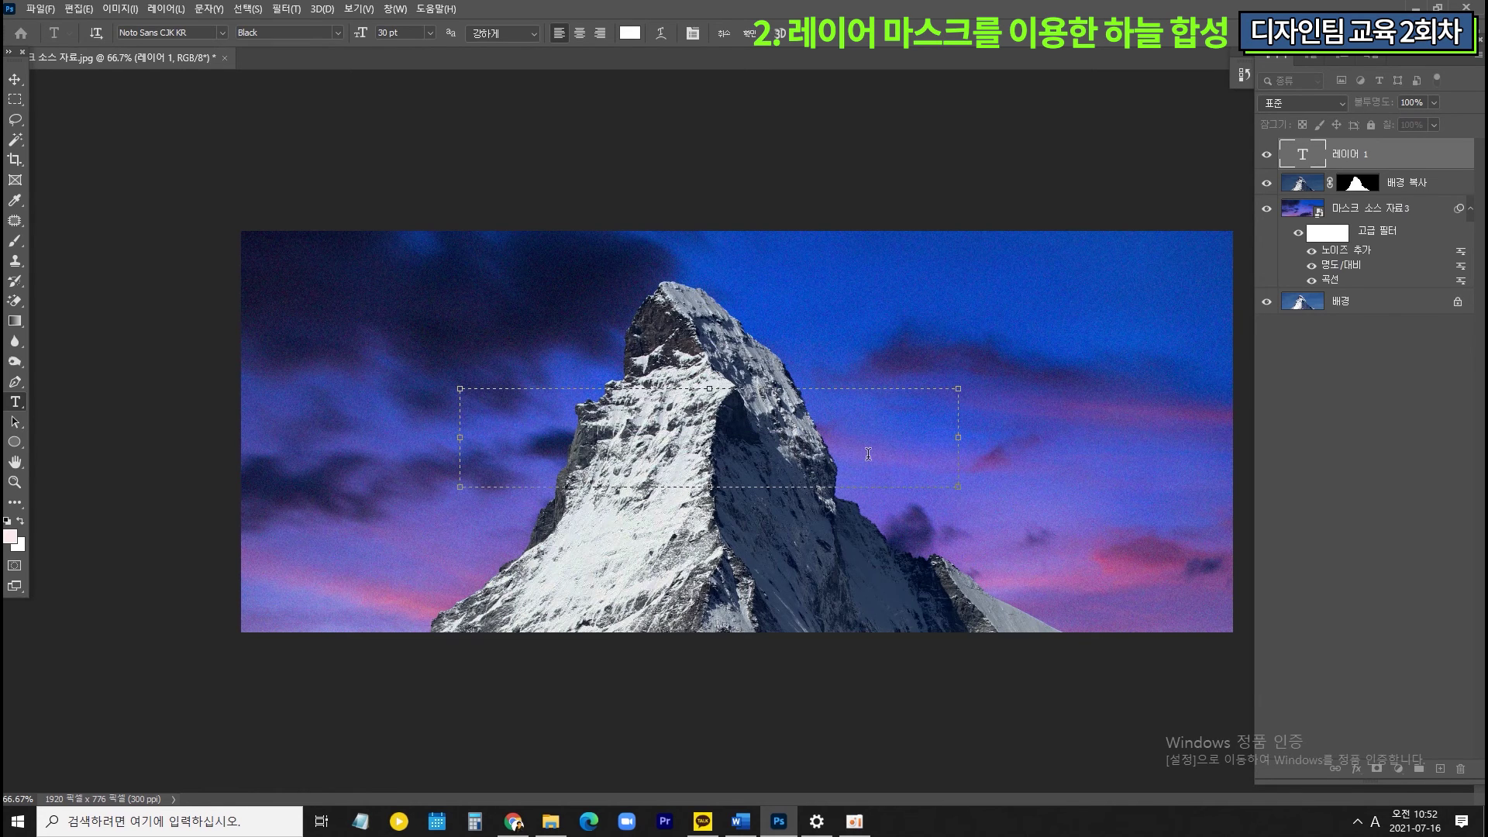
pyautogui.write('thisis')
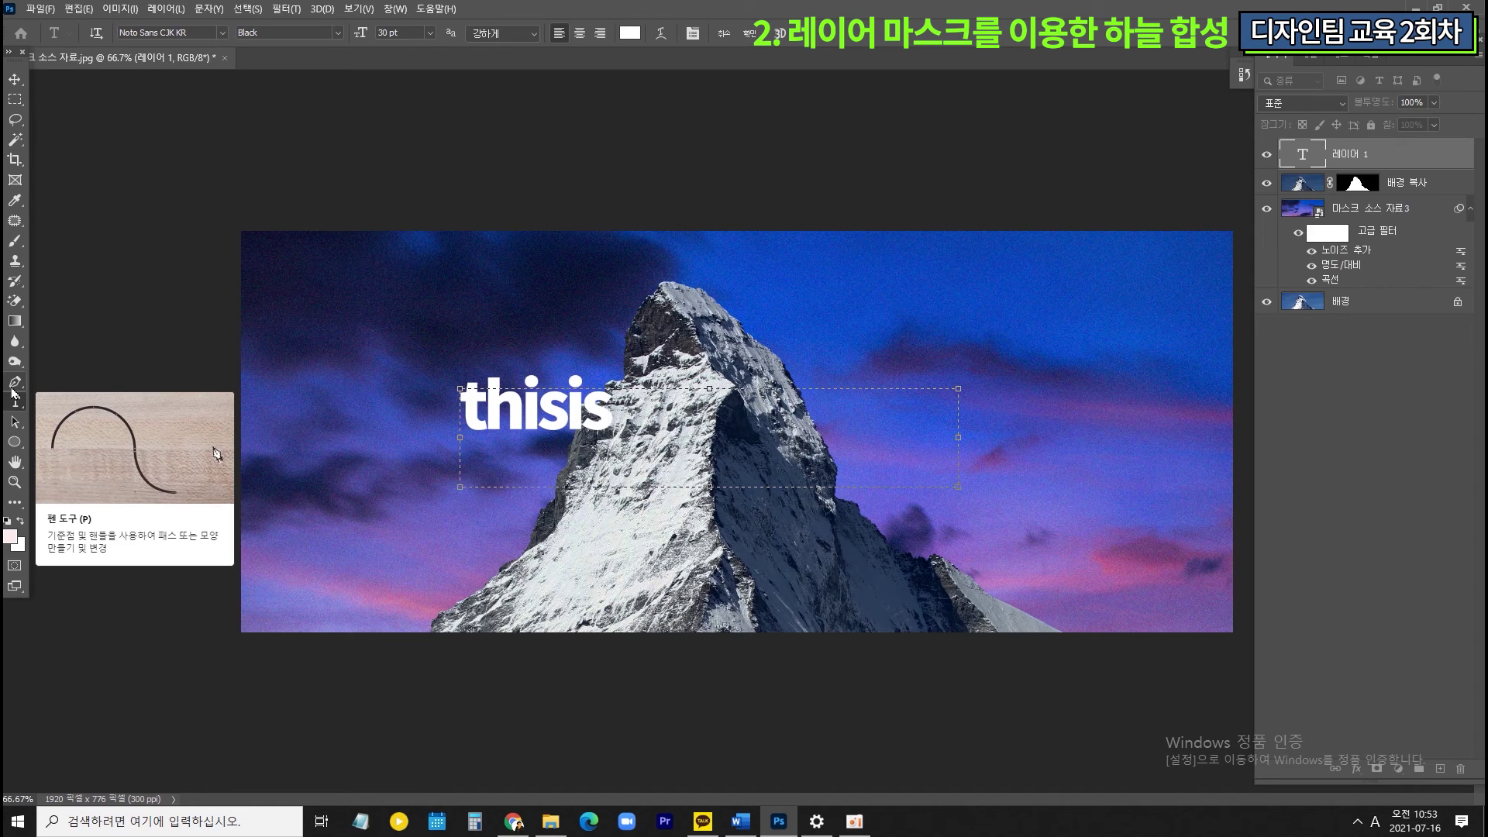
pyautogui.write('ne')
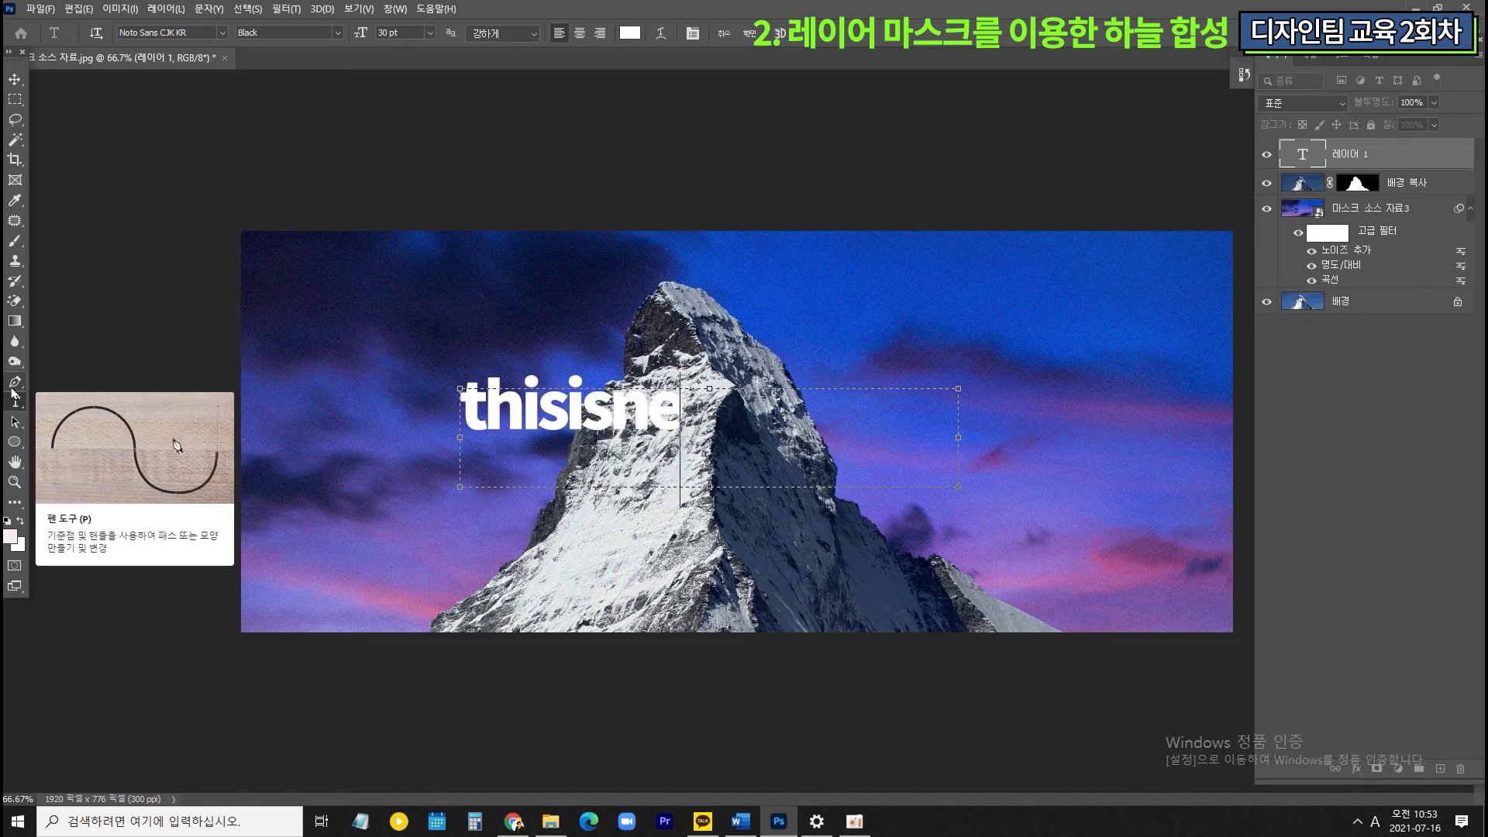
pyautogui.write('ver')
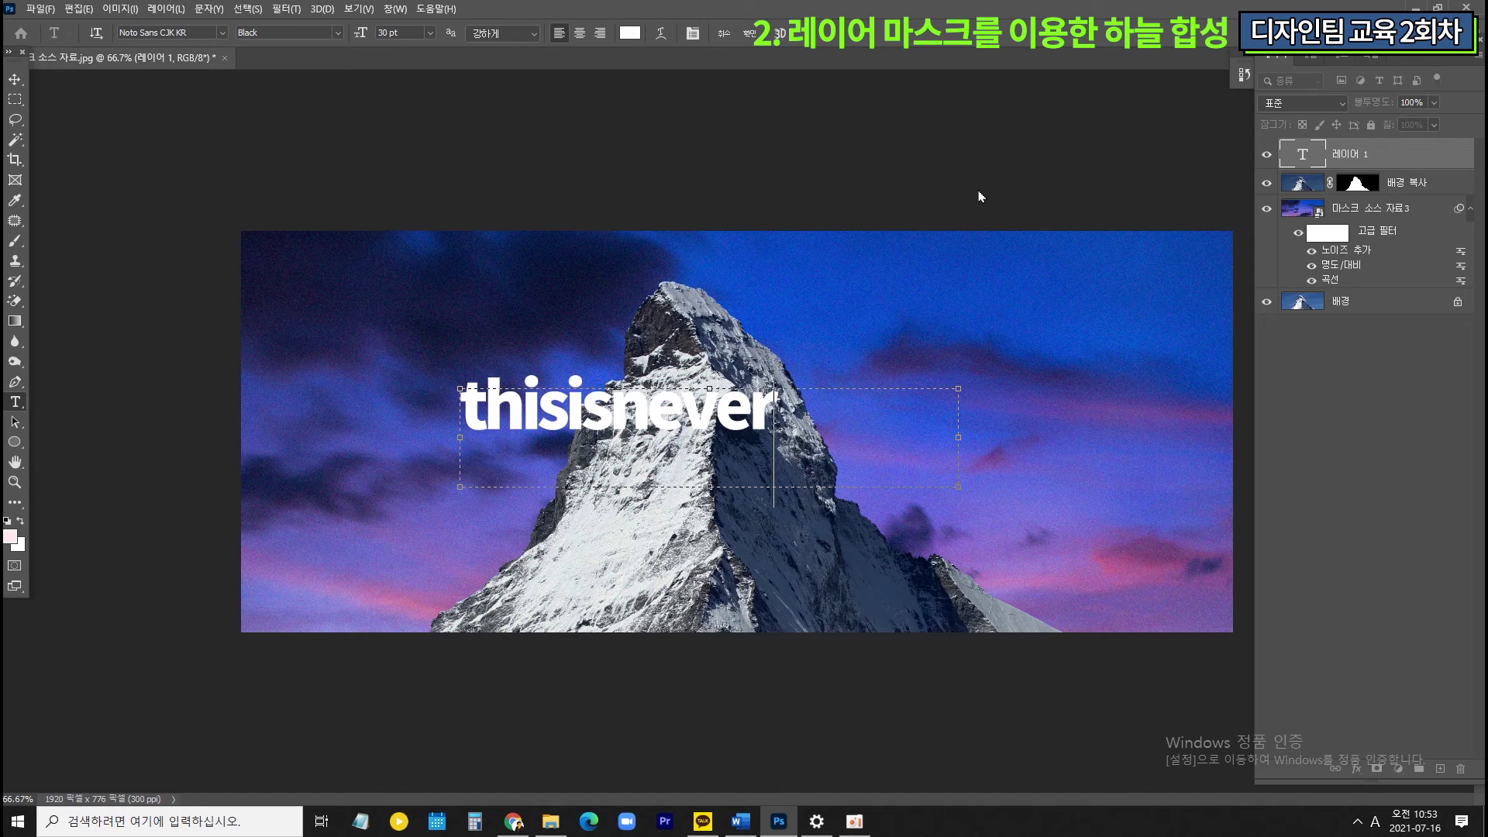
pyautogui.write('that')
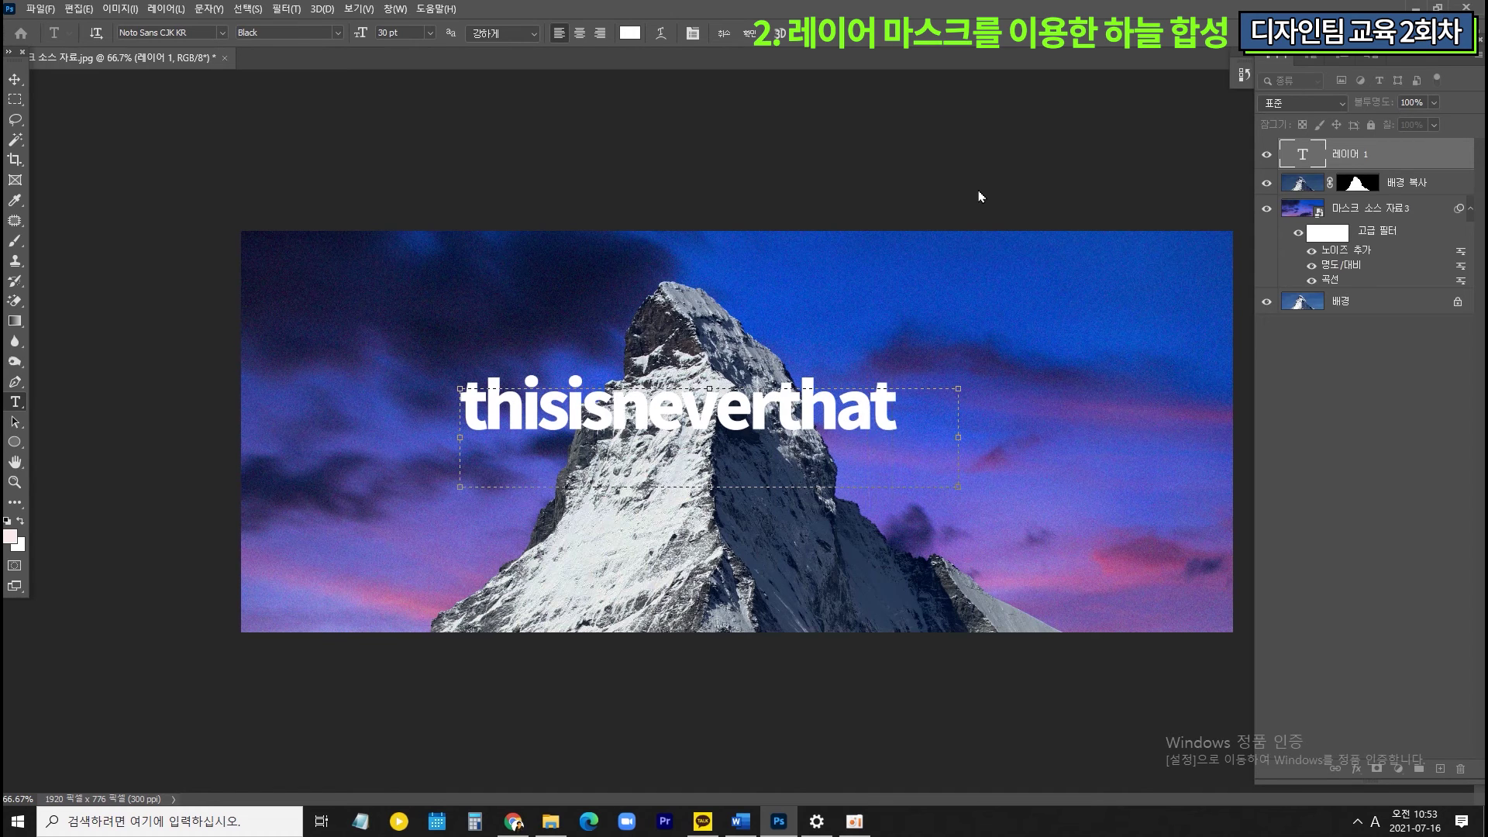
pyautogui.moveTo(893, 434); pyautogui.dragTo(39, 285)
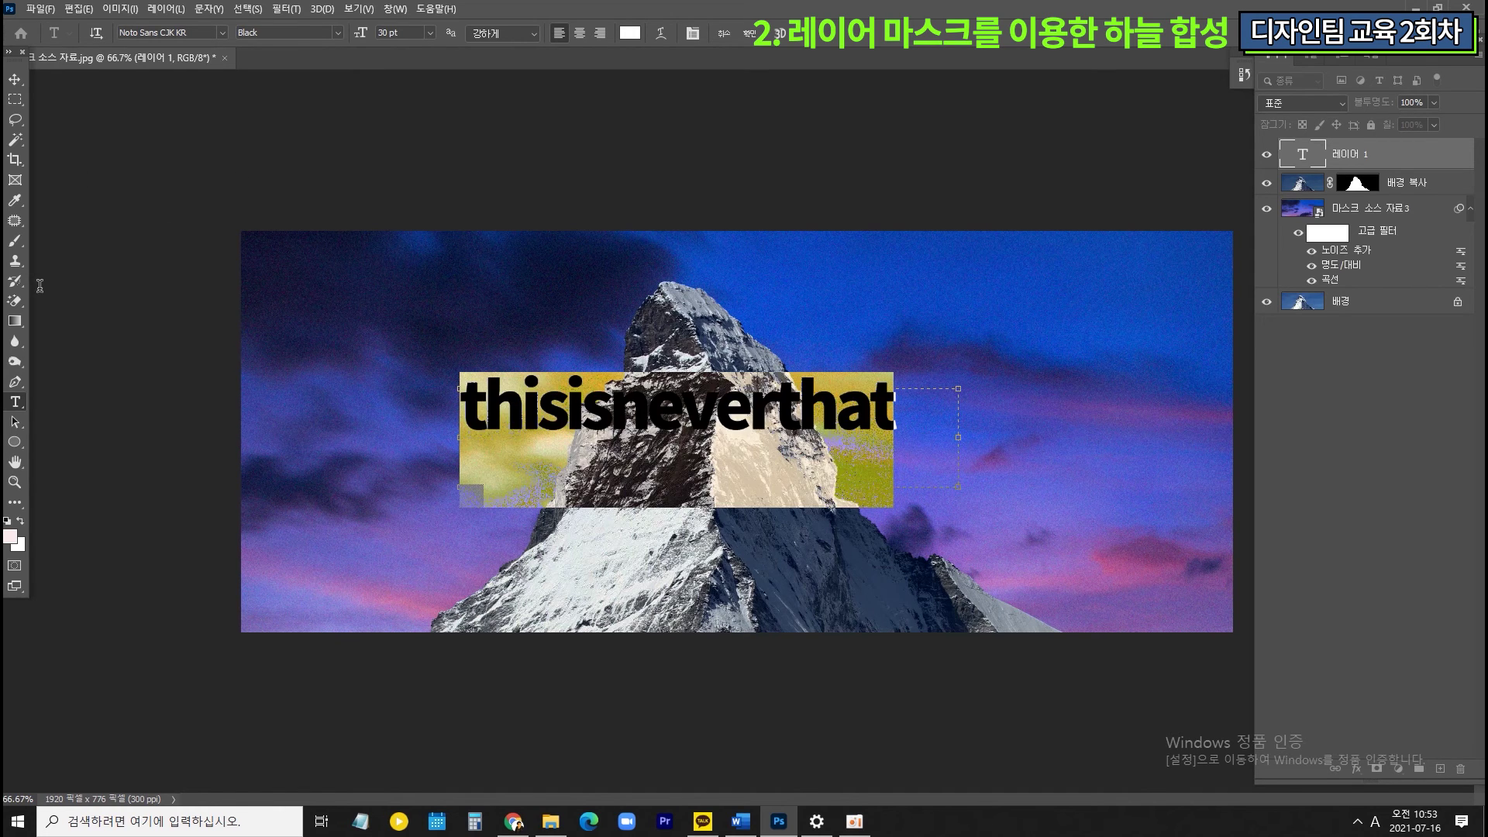
pyautogui.click(15, 99)
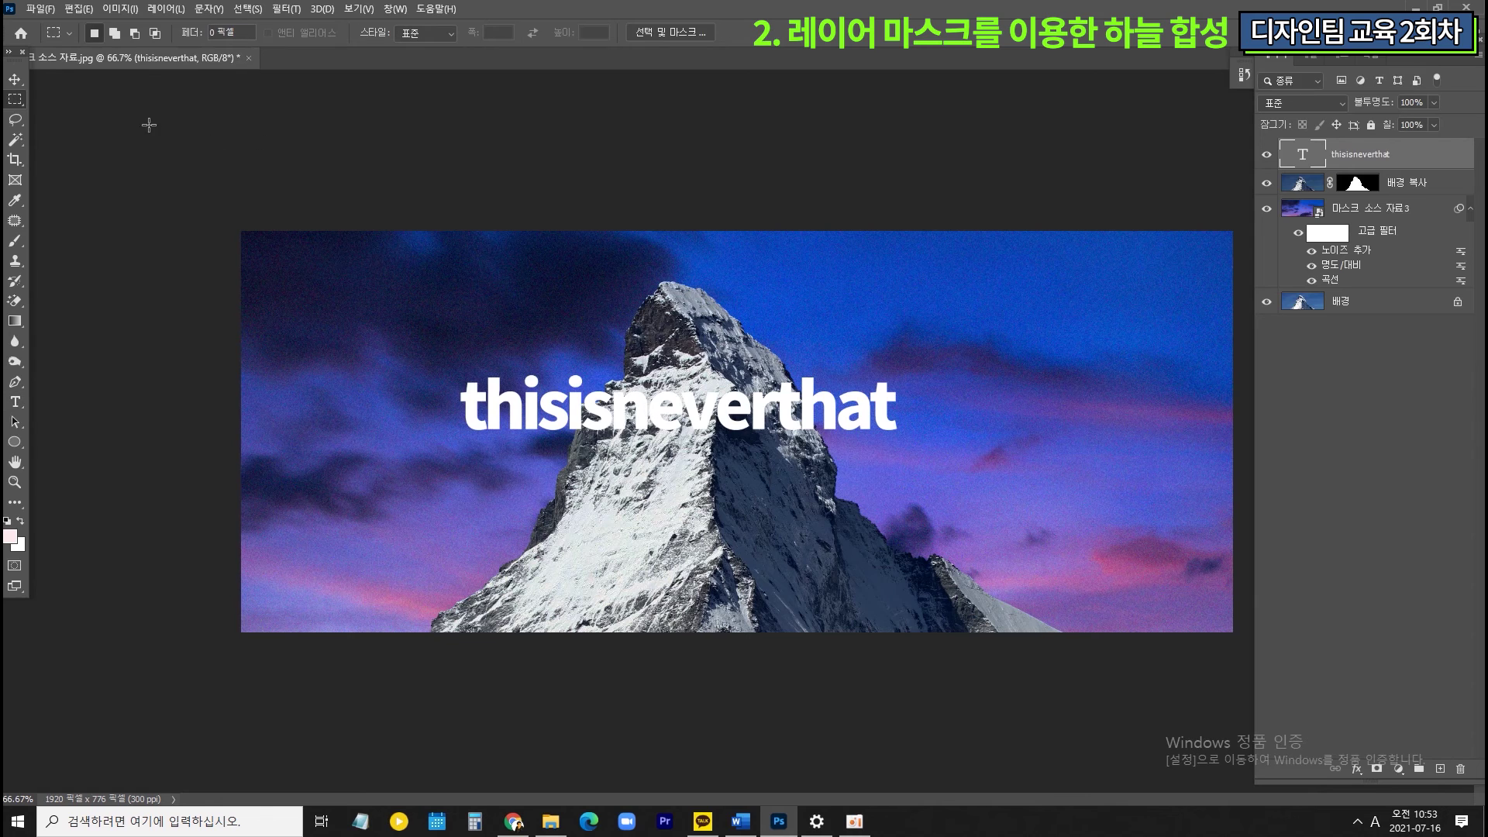
# Step: Move the title lower over the mountain, append a period to make it "thisisneverthat.", and adjust its position
pyautogui.click(15, 79)
pyautogui.moveTo(771, 403); pyautogui.dragTo(798, 511)
pyautogui.press('t')
pyautogui.write('.')
pyautogui.click(14, 79)
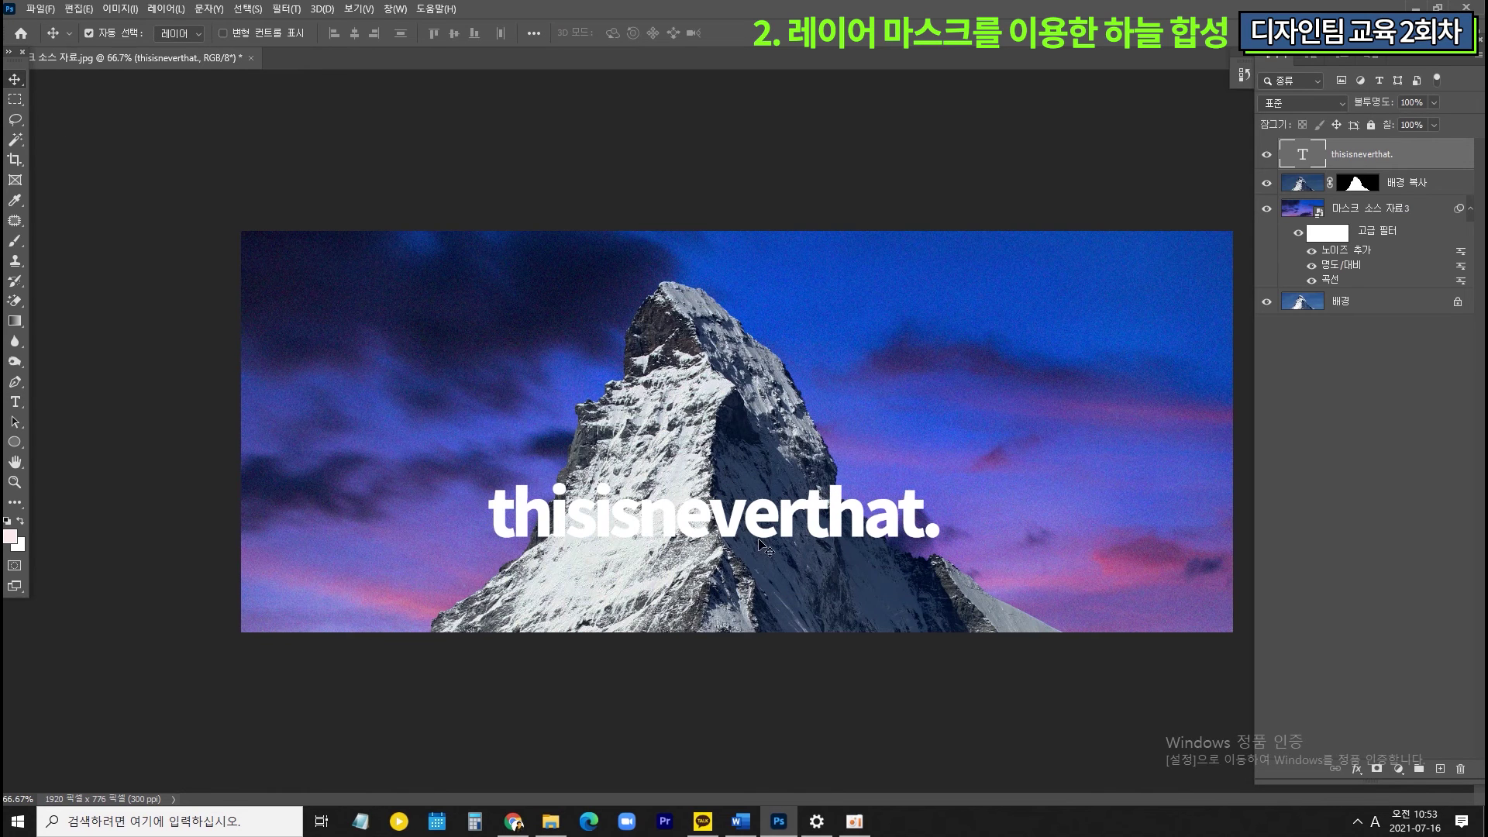
pyautogui.moveTo(776, 521); pyautogui.dragTo(859, 488)
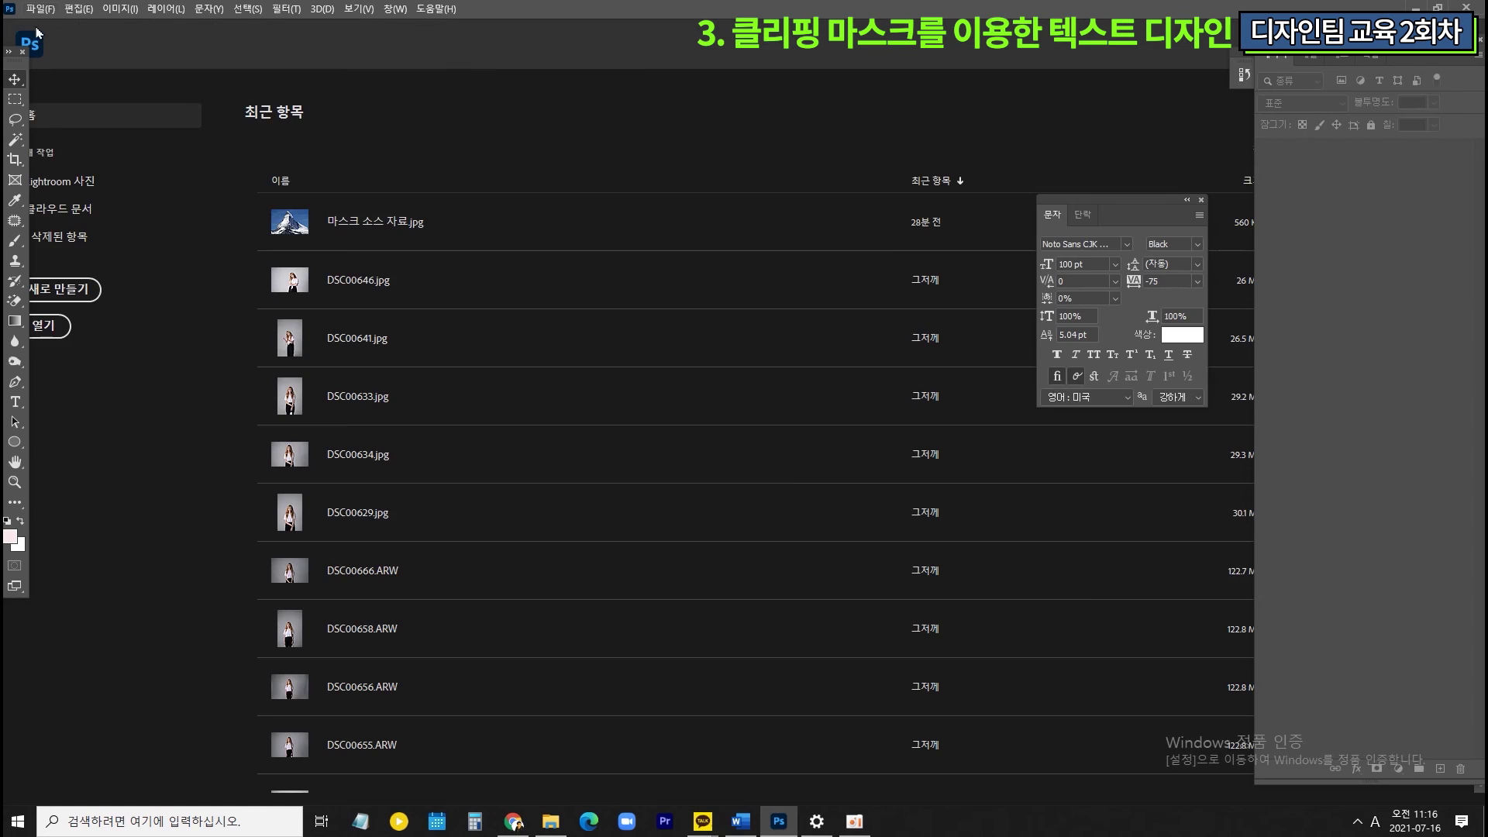
# Step: Create a new document from the A3 print preset, 297 × 420 mm at 300 ppi
pyautogui.click(41, 9)
pyautogui.click(55, 24)
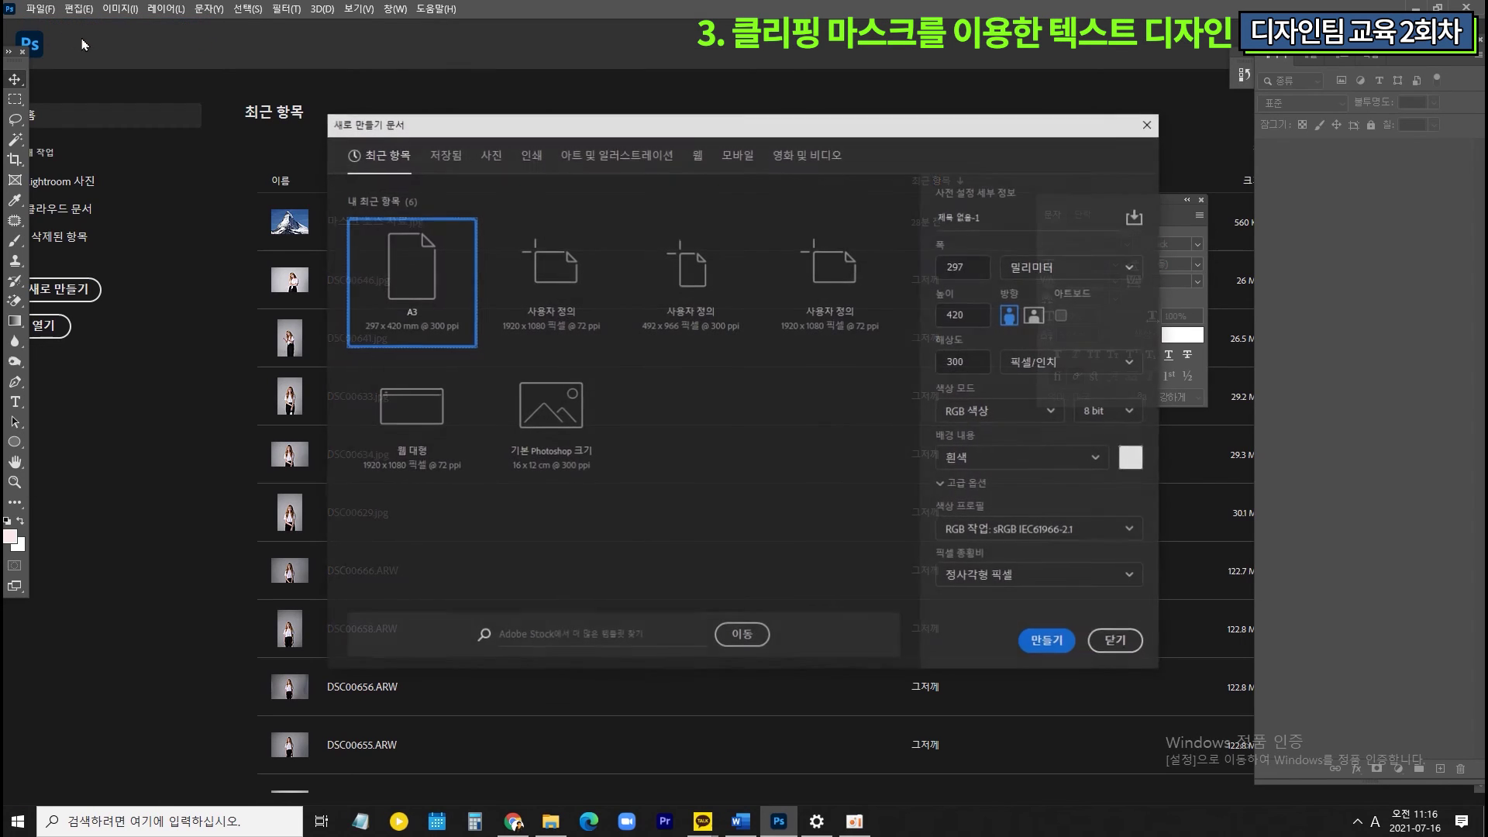
pyautogui.click(538, 153)
pyautogui.click(686, 403)
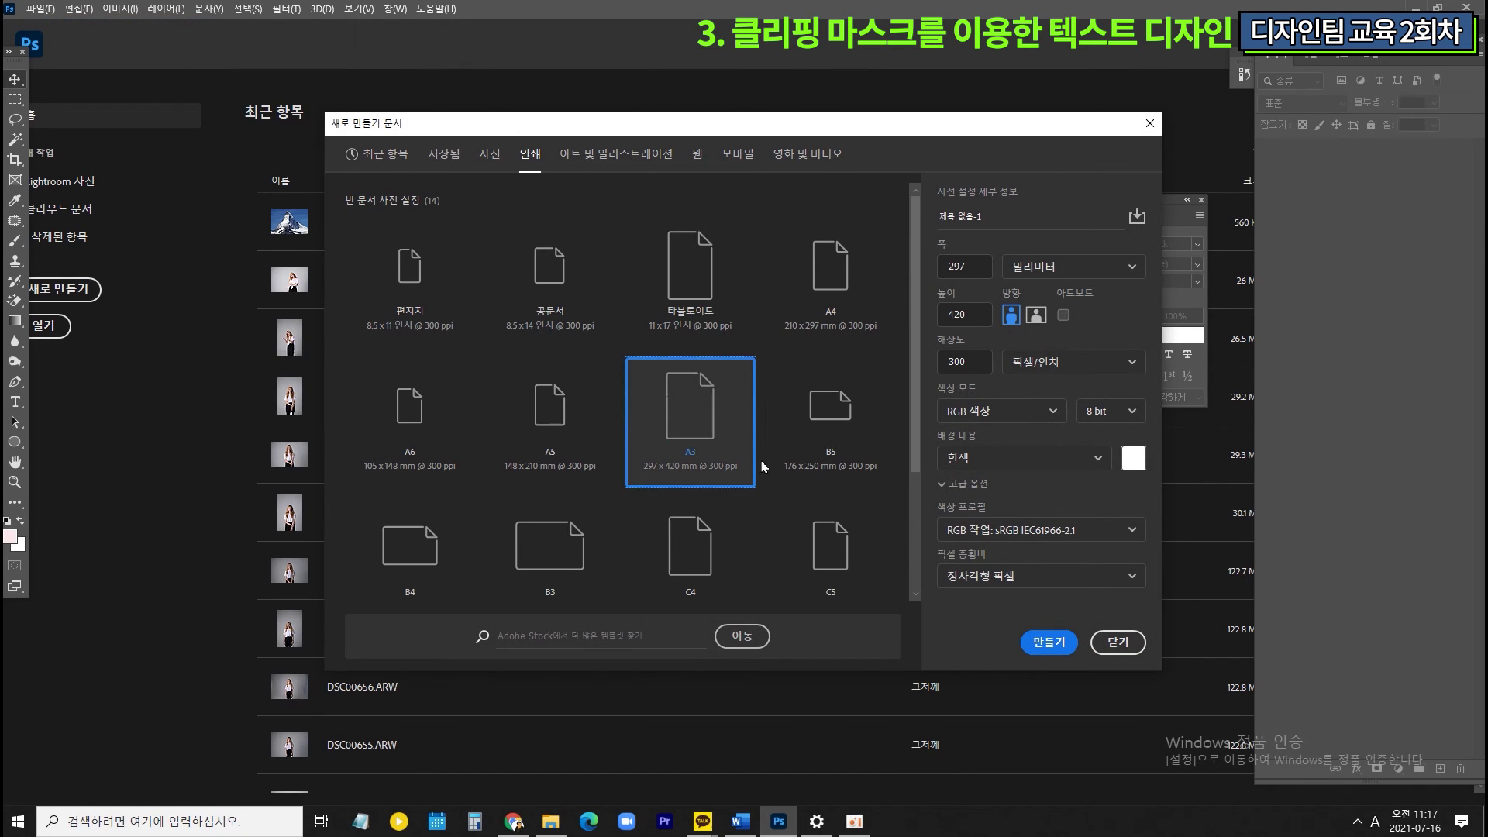
pyautogui.click(1049, 641)
# Step: Add a text box with the word "parasite" and move it to the horizontal centre of the page, above the middle
pyautogui.press('t')
pyautogui.moveTo(575, 332); pyautogui.dragTo(920, 491)
pyautogui.write('para')
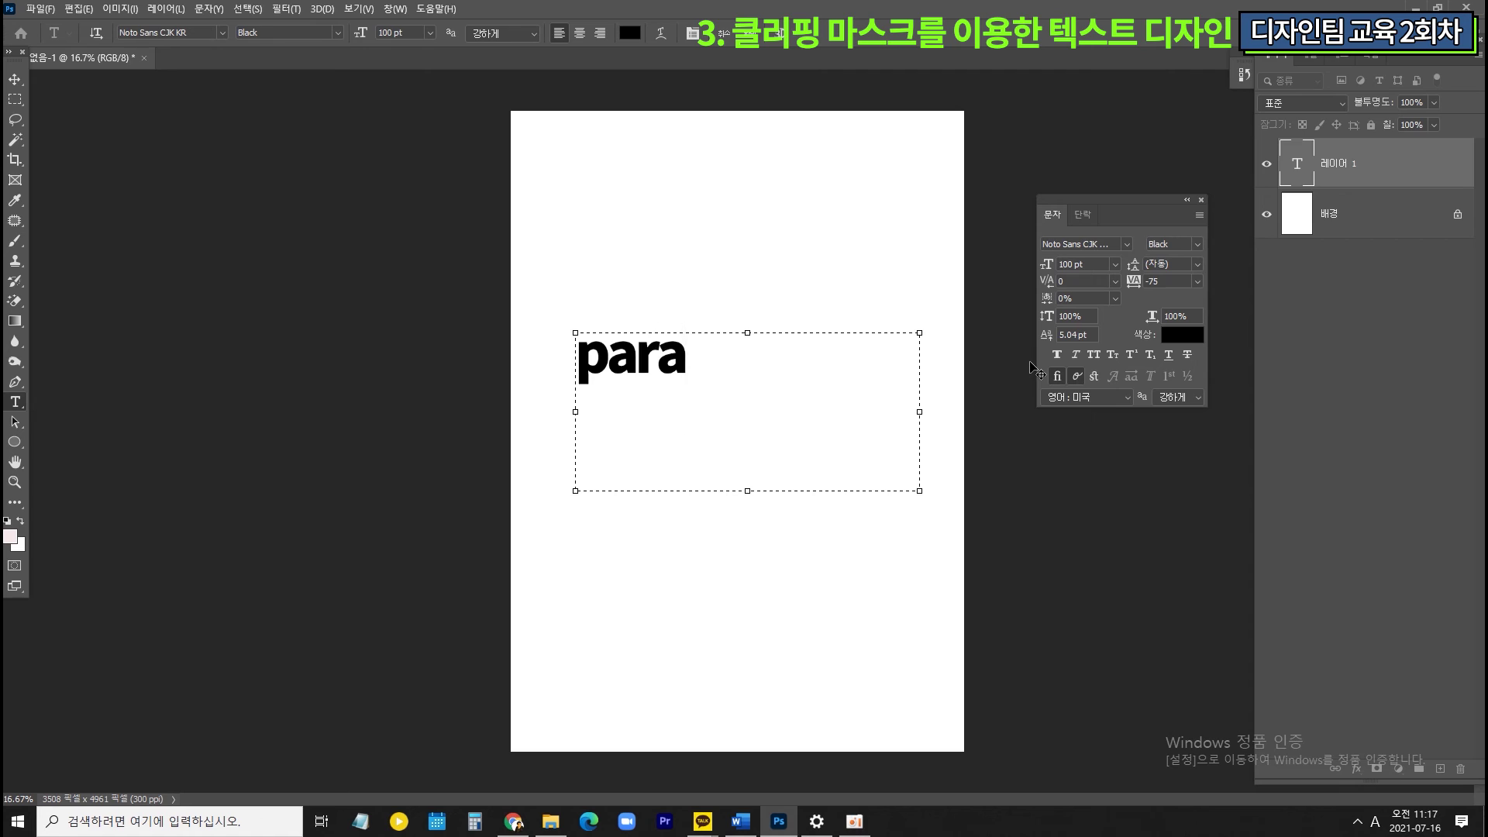
pyautogui.write('site')
pyautogui.click(897, 280)
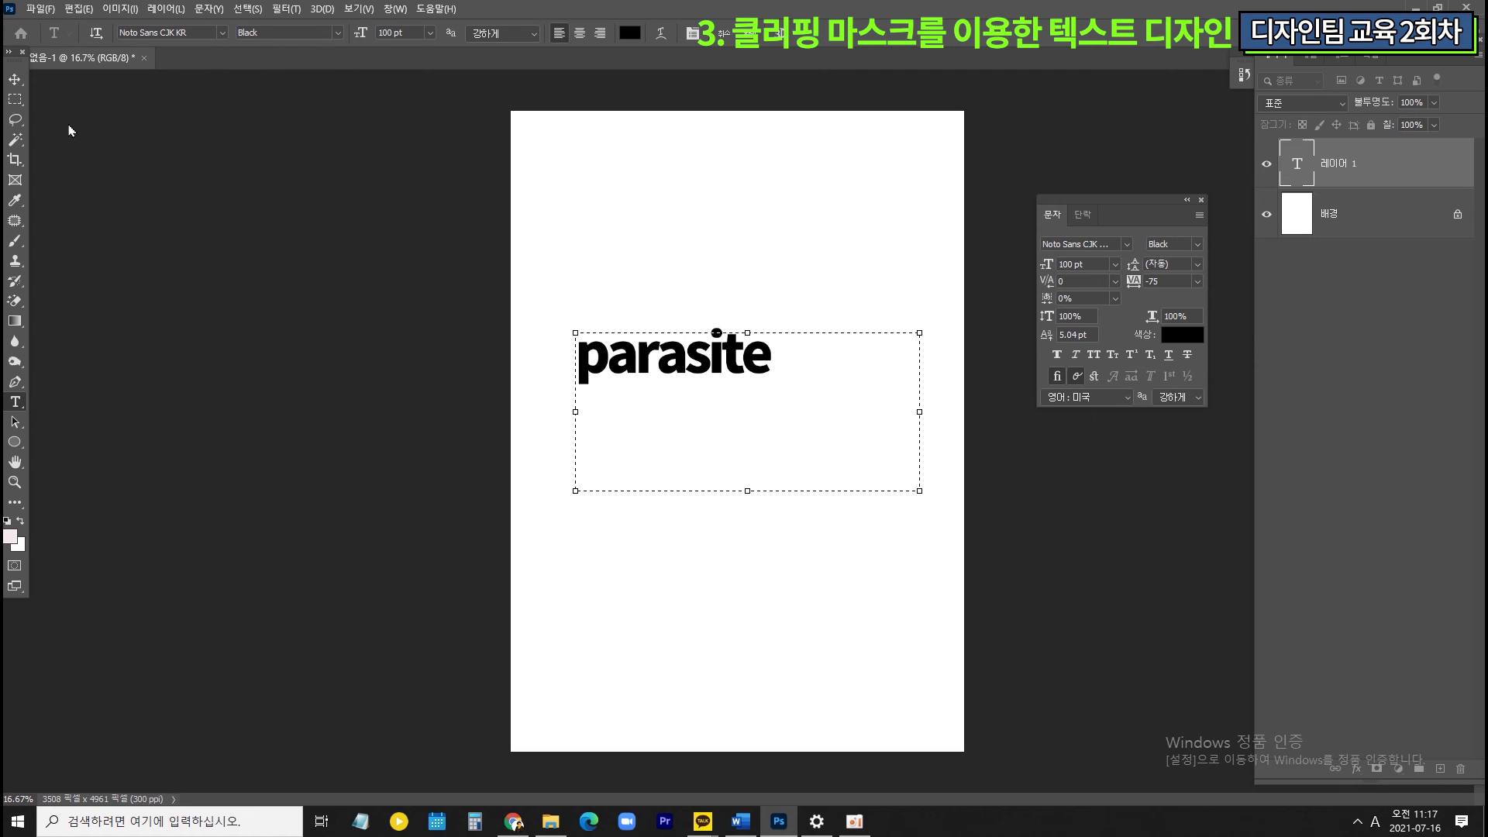
pyautogui.click(16, 80)
pyautogui.moveTo(757, 374); pyautogui.dragTo(824, 419)
# Step: Select the whole "parasite" text and apply the Black font style to it
pyautogui.doubleClick(779, 410)
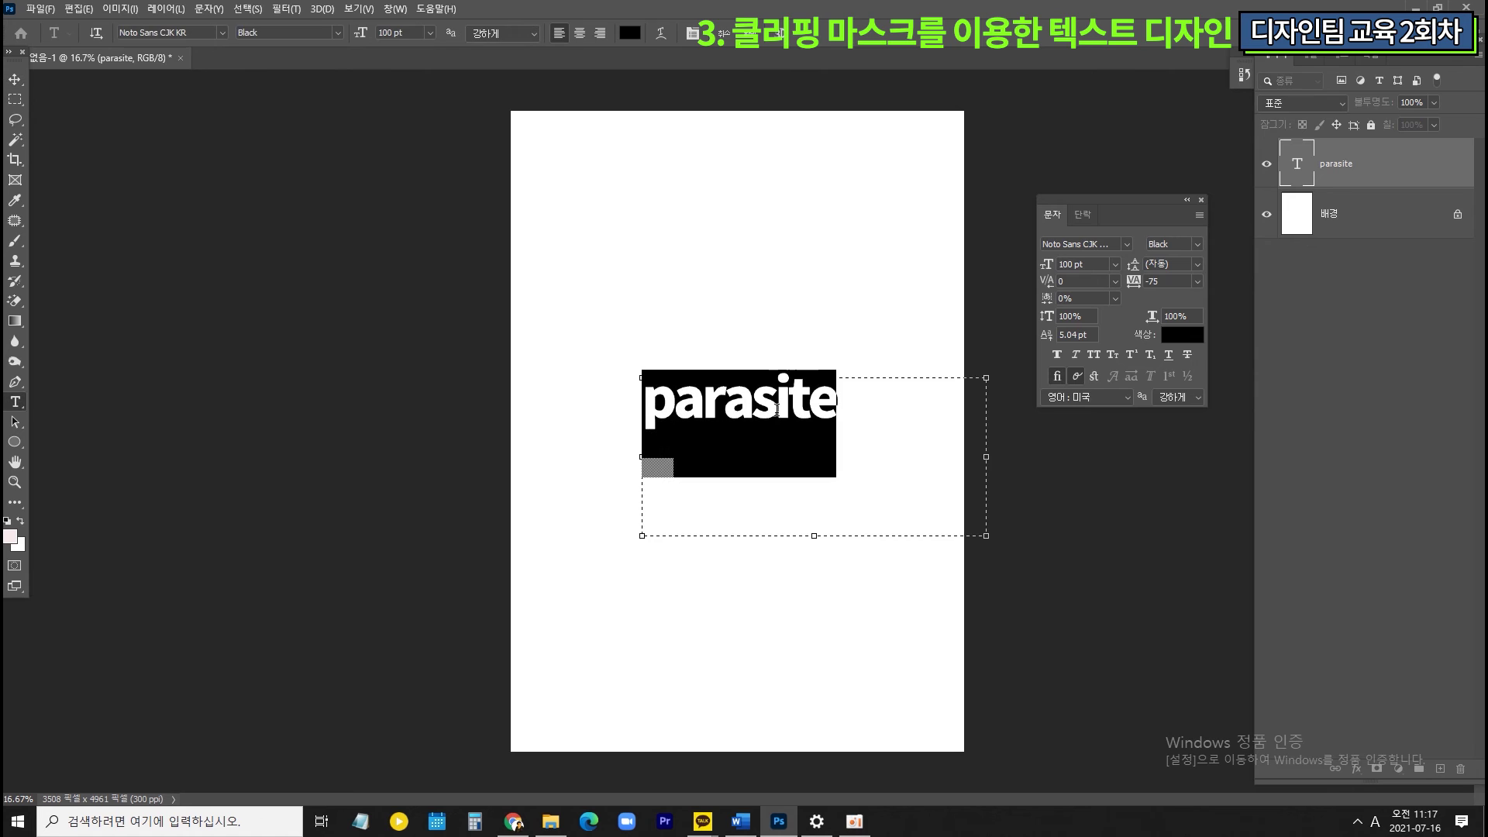
pyautogui.click(337, 32)
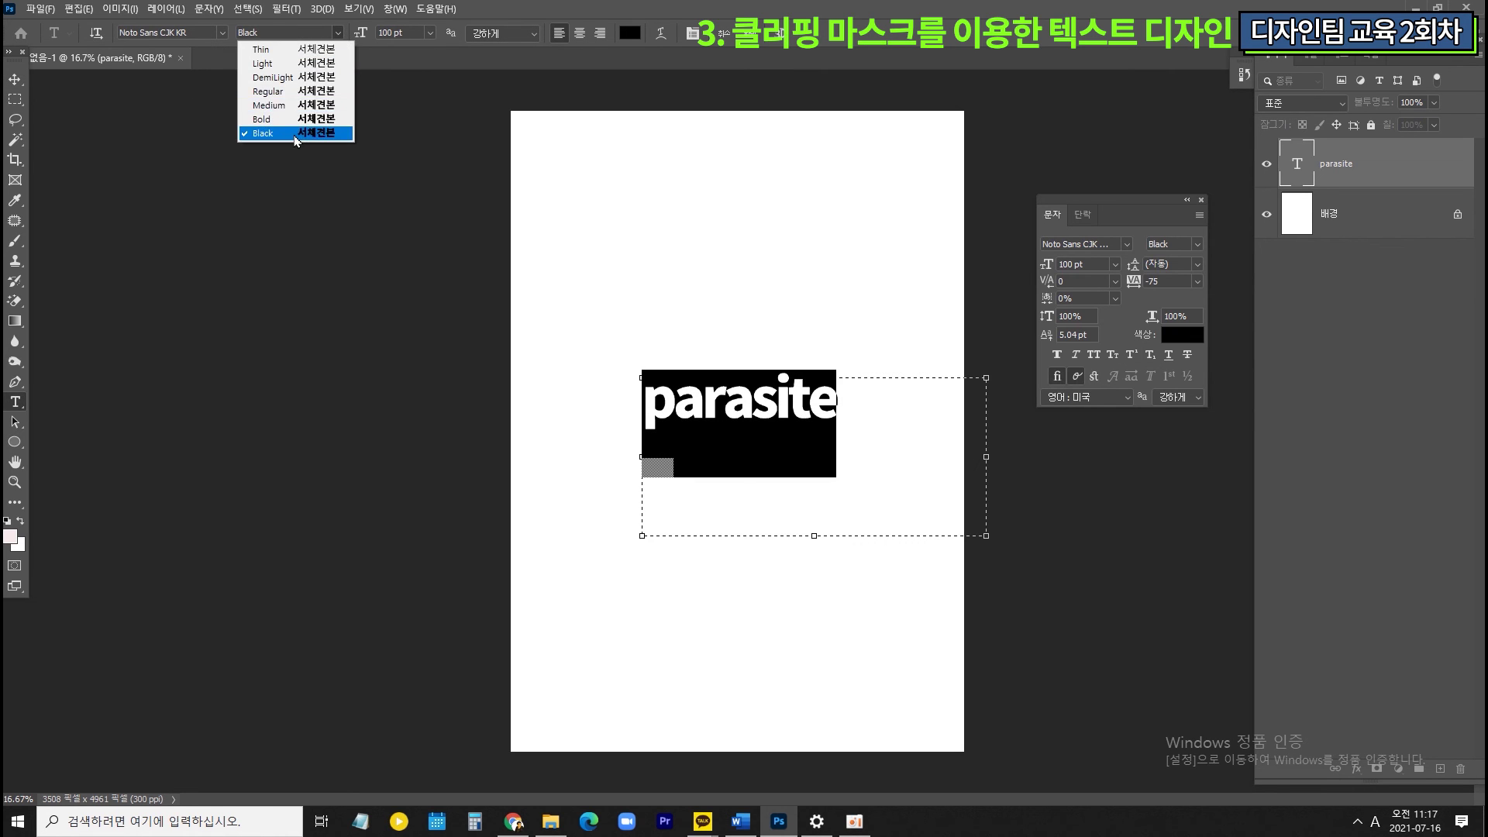
pyautogui.click(263, 132)
pyautogui.click(14, 79)
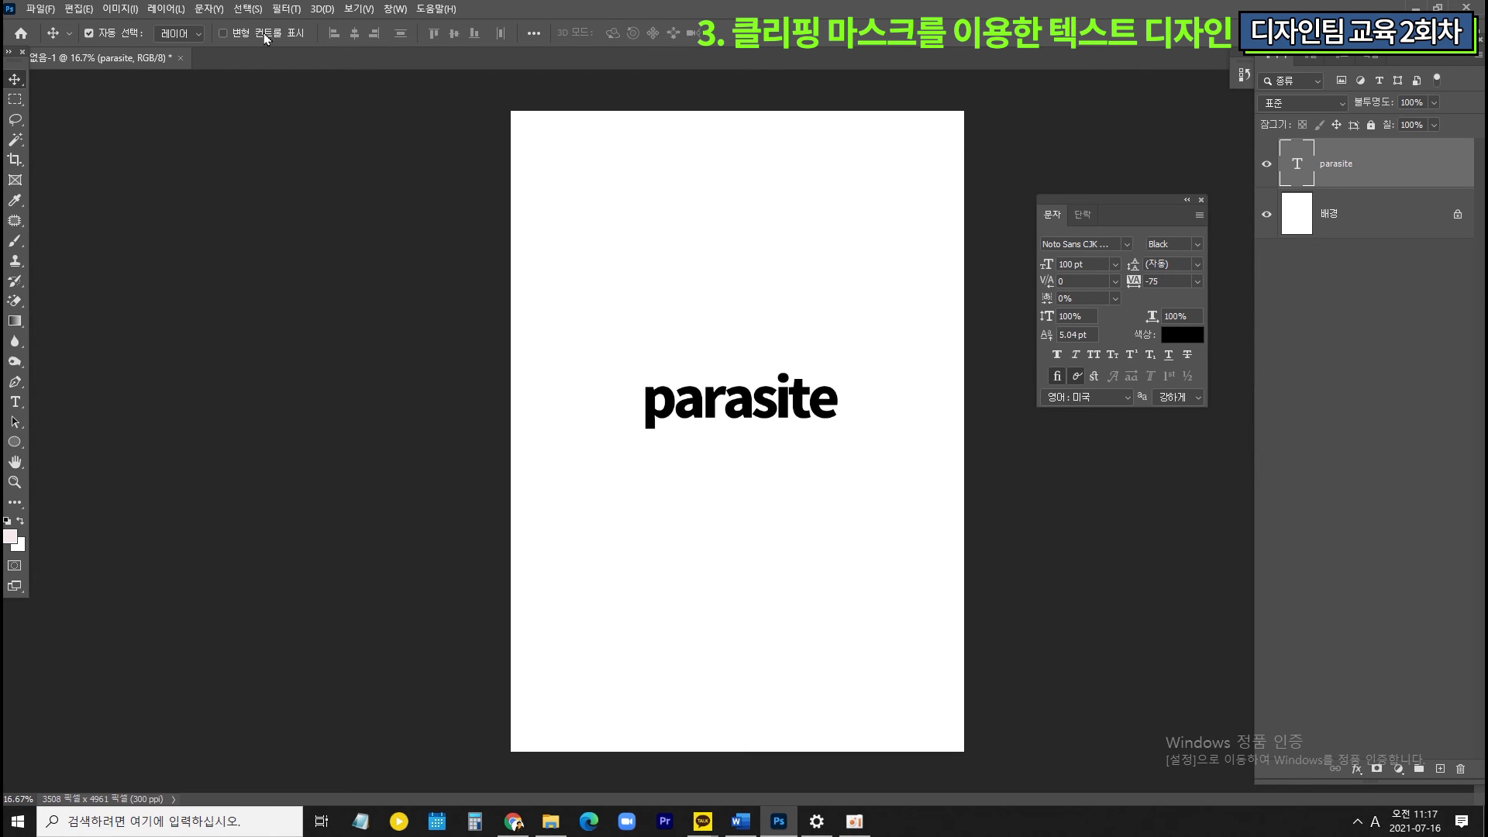
# Step: Place the movie still "영화 기생충 스틸컷" into the document as an embedded image
pyautogui.click(35, 9)
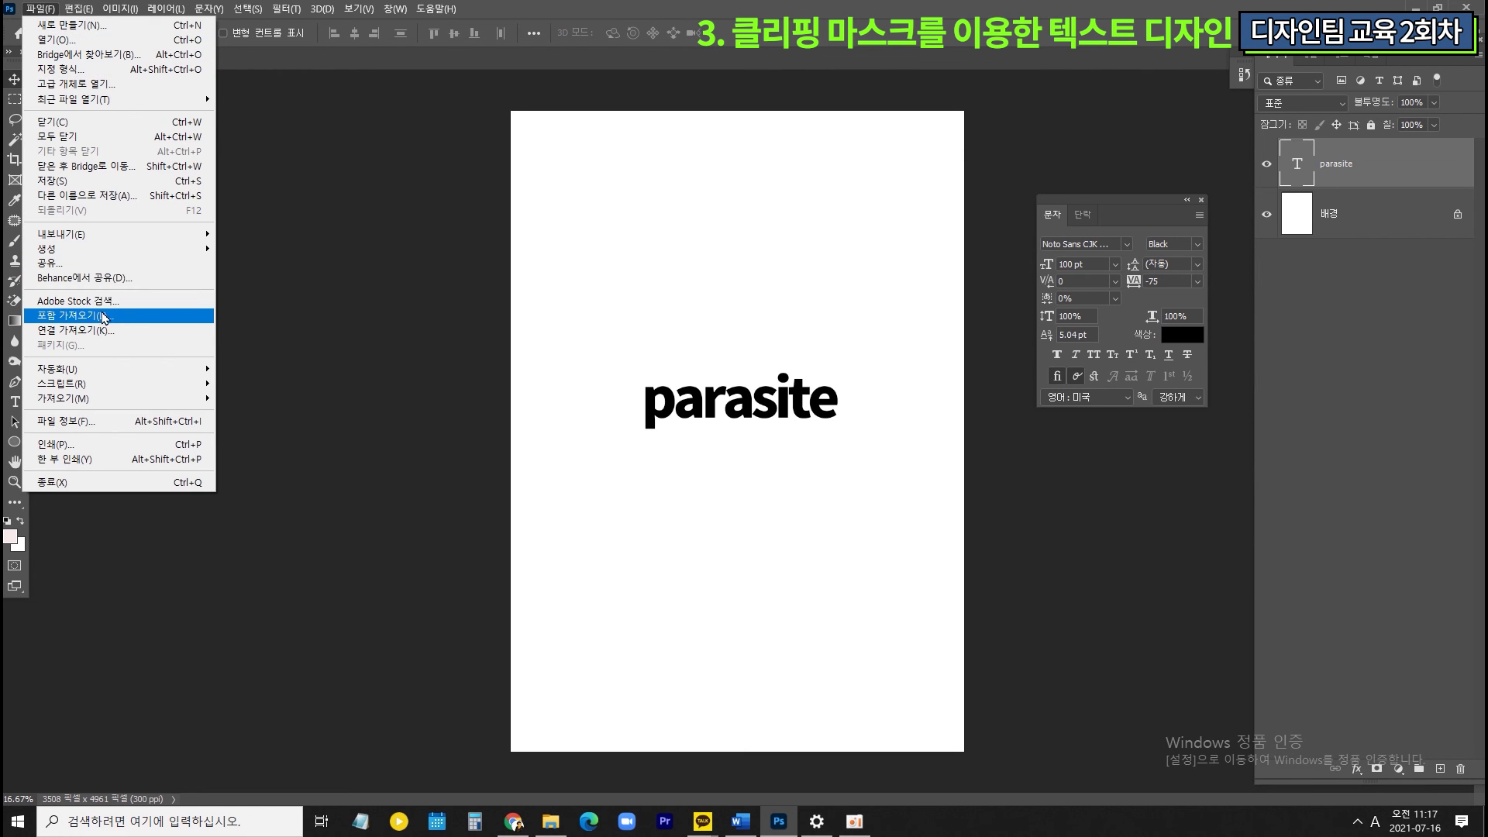
pyautogui.click(89, 309)
pyautogui.scroll(-1, 697, 399)
pyautogui.click(646, 383)
pyautogui.click(968, 462)
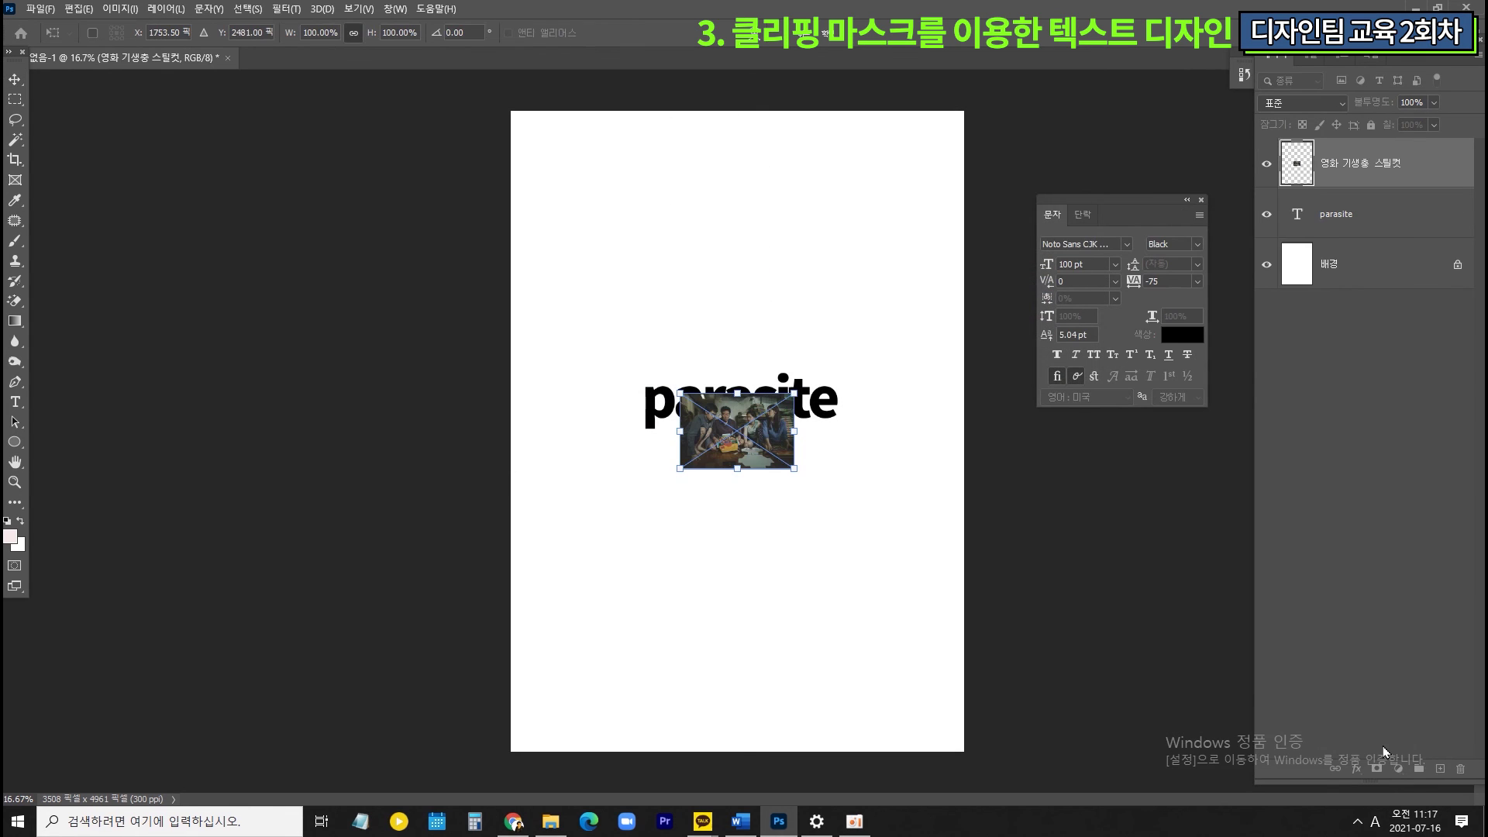
# Step: Enlarge the placed movie still and position it so that it covers the "parasite" text
pyautogui.moveTo(747, 431); pyautogui.dragTo(633, 369)
pyautogui.moveTo(686, 415); pyautogui.dragTo(885, 508)
pyautogui.press('Return')
pyautogui.moveTo(802, 486); pyautogui.dragTo(798, 497)
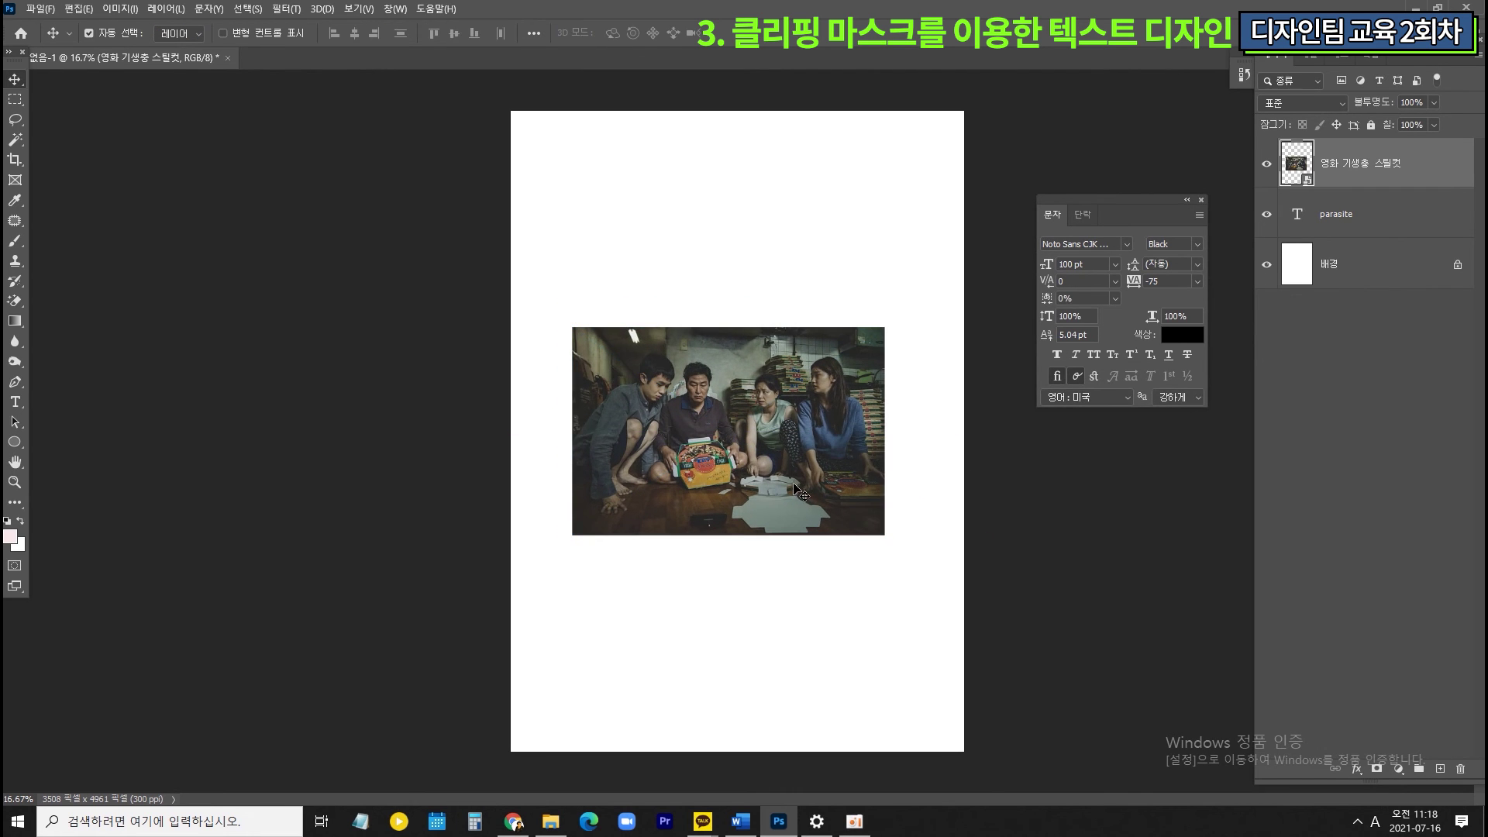
# Step: Lower the still's opacity temporarily to align it over the text, and restore the opacity to 100%
pyautogui.click(1434, 103)
pyautogui.click(1404, 121)
pyautogui.moveTo(754, 499); pyautogui.dragTo(766, 465)
pyautogui.moveTo(1435, 102); pyautogui.dragTo(1472, 124)
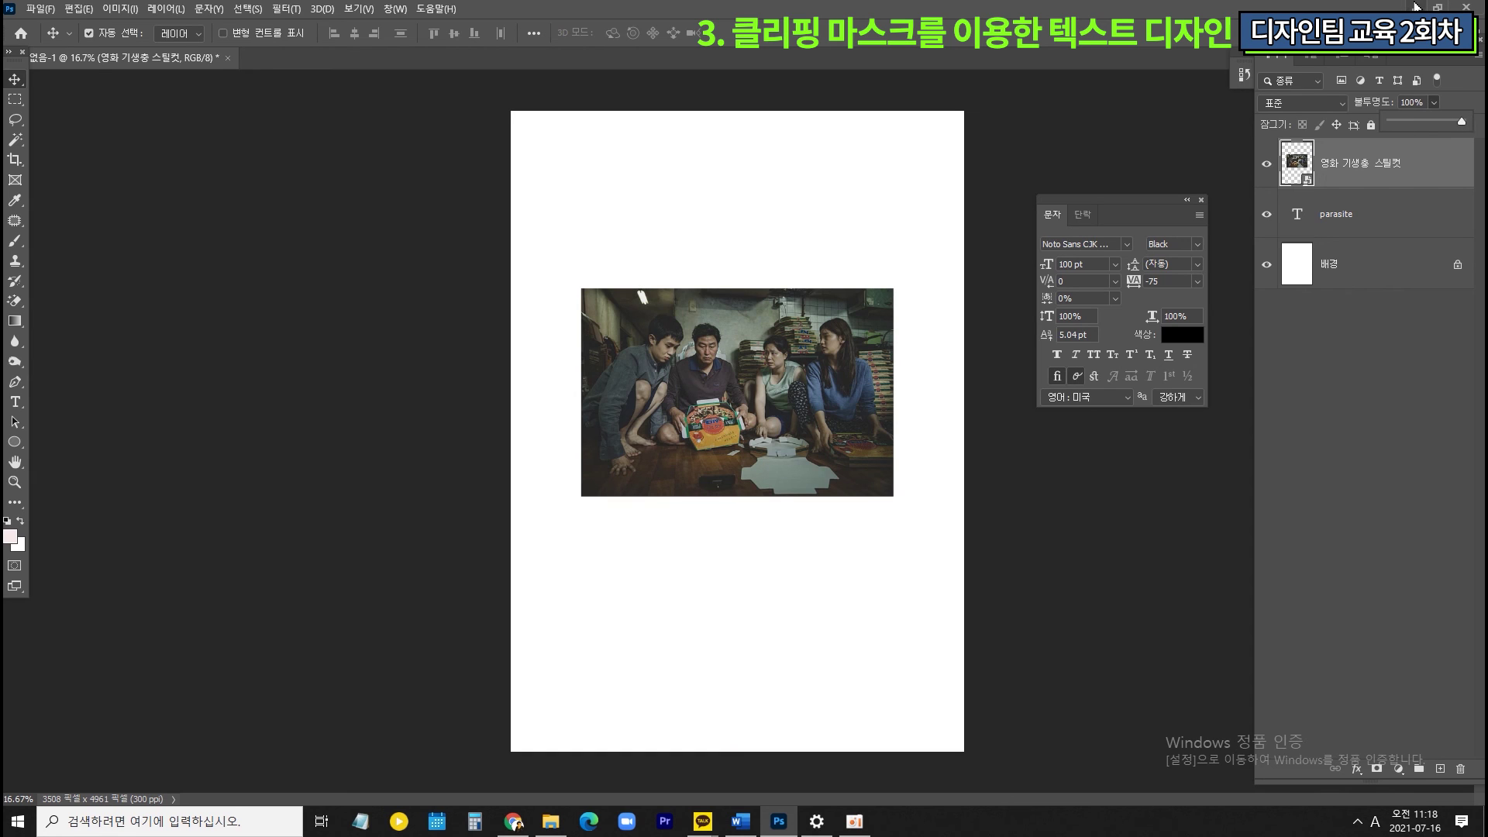
pyautogui.press('Return')
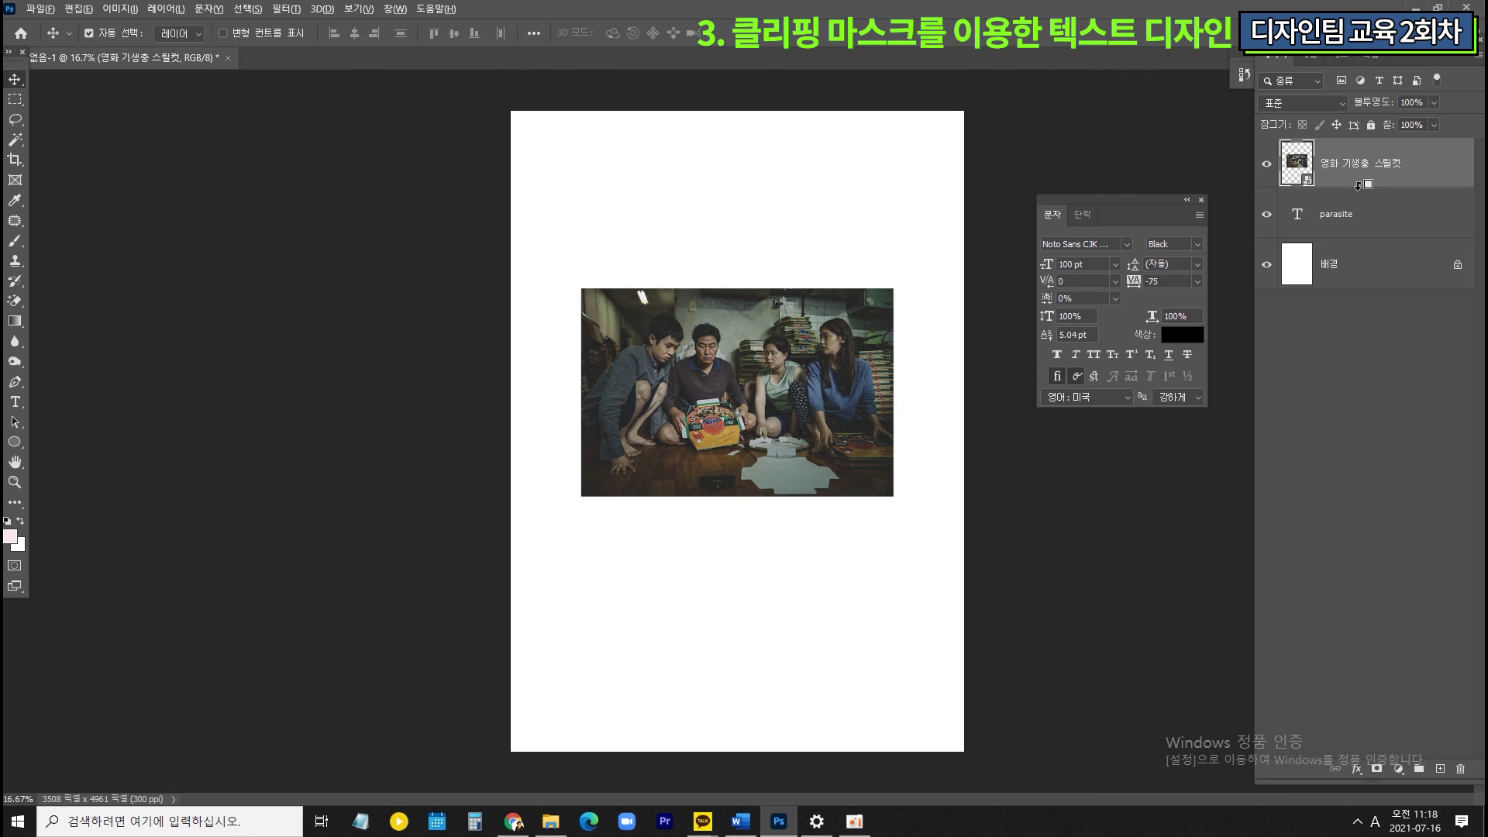
# Step: Clip the movie still to the "parasite" text layer with a clipping mask
pyautogui.keyDown('alt'); pyautogui.click(1349, 186); pyautogui.keyUp('alt')
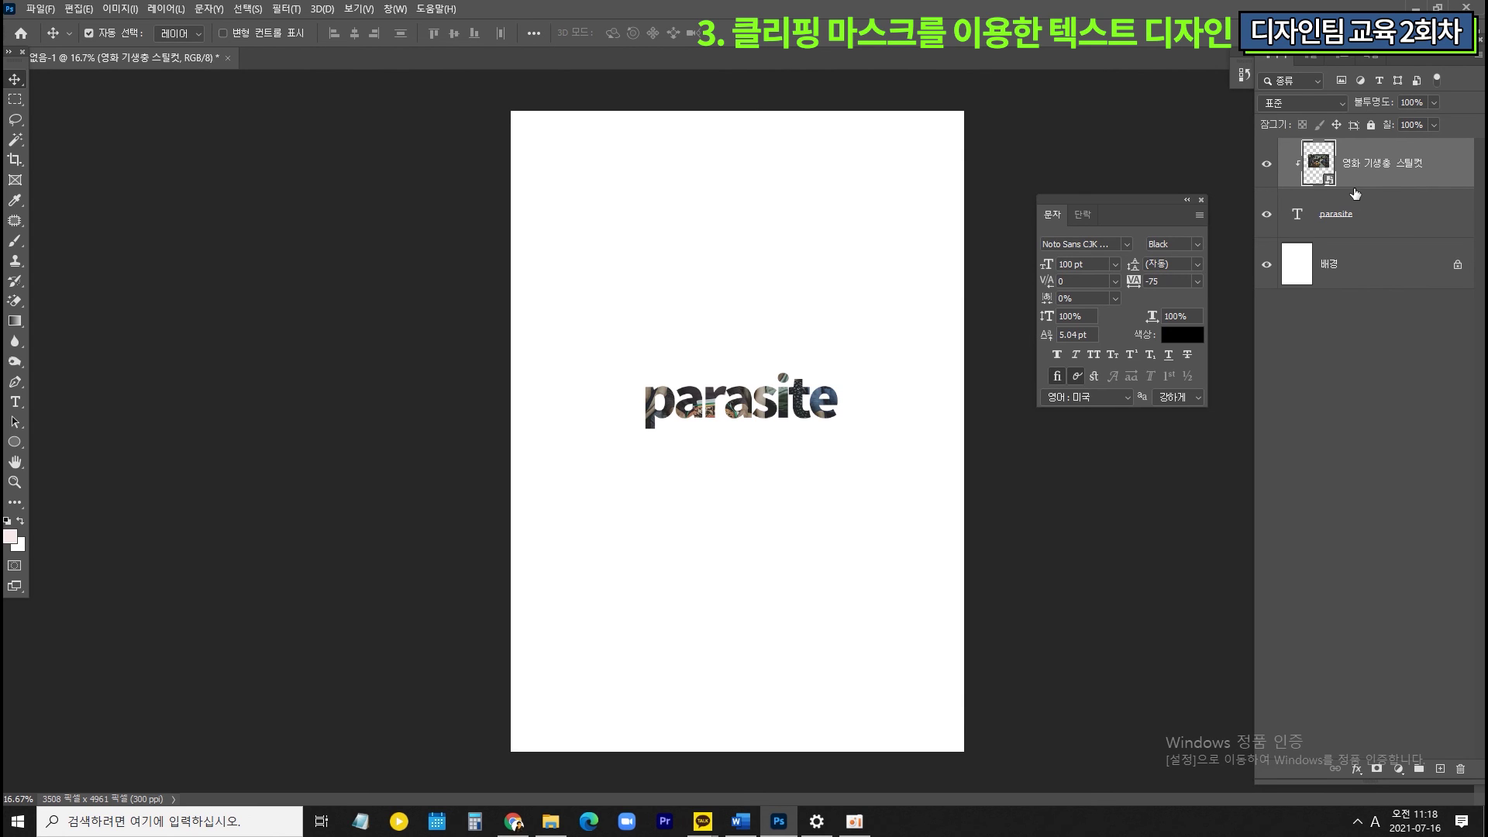
pyautogui.hotkey('ctrl', 'alt', 'g')
pyautogui.rightClick(1377, 167)
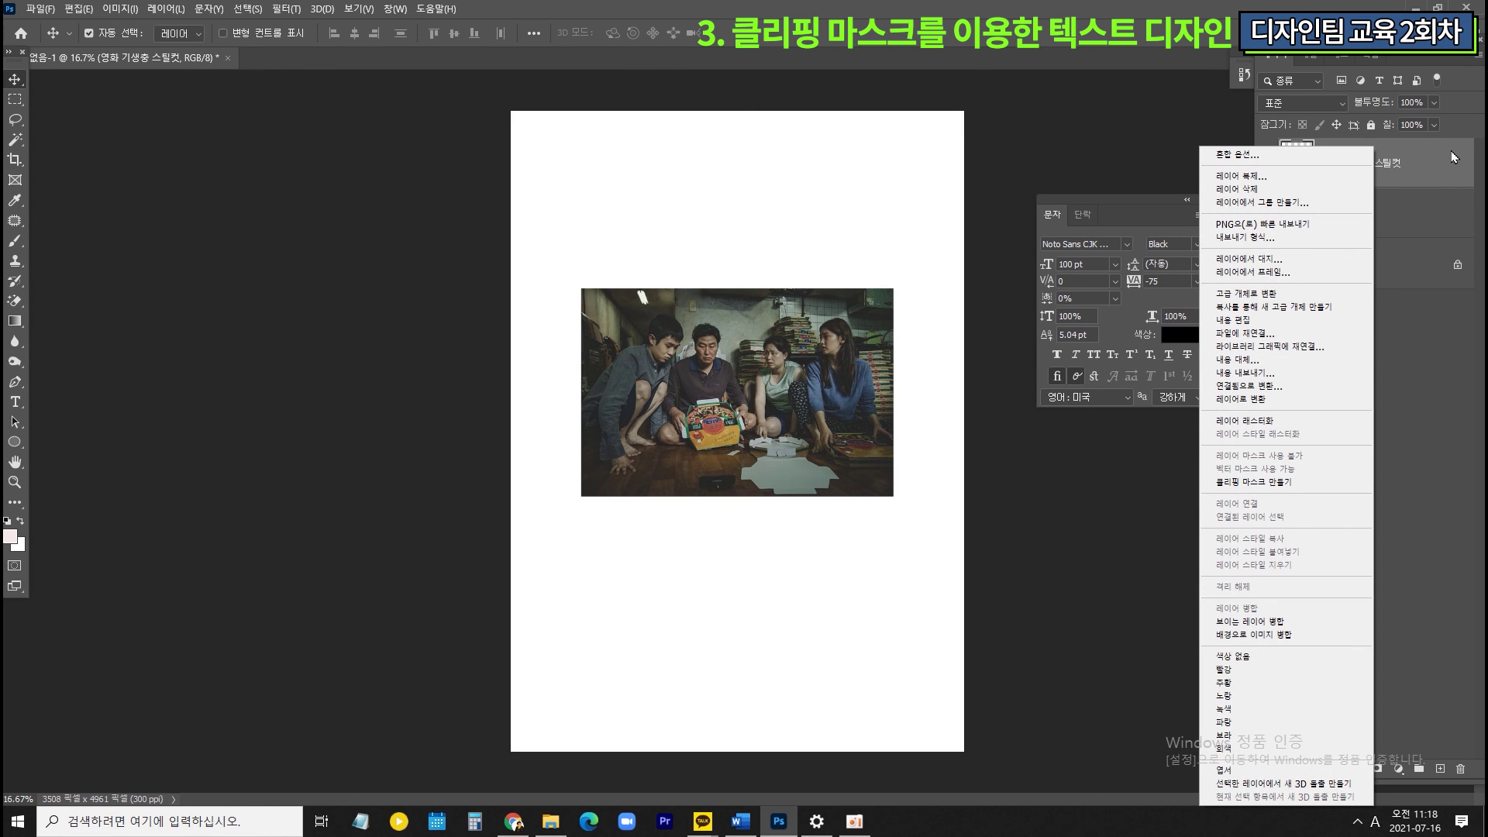
pyautogui.click(1300, 486)
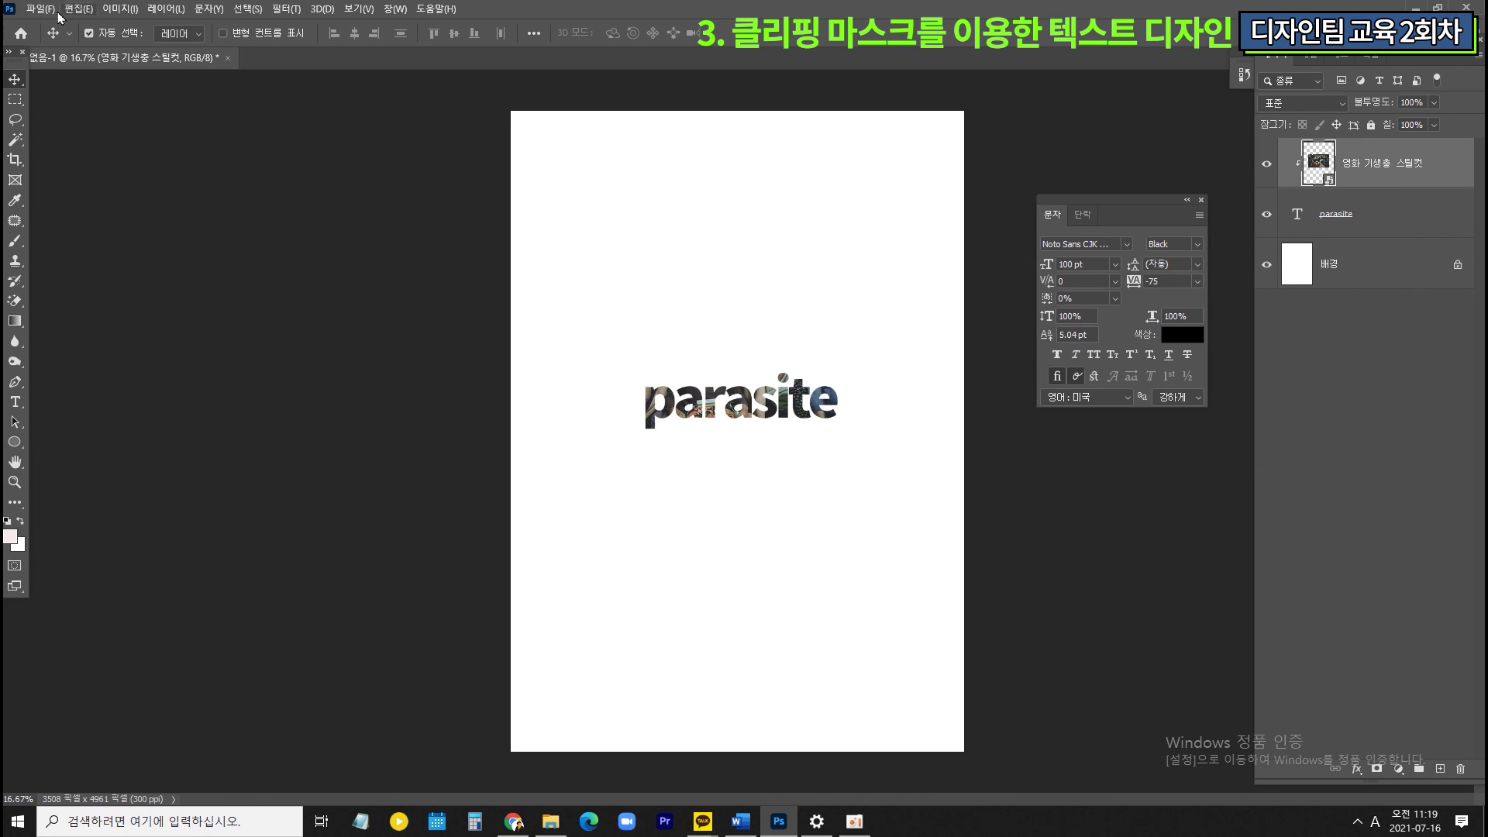
# Step: Apply a Black & White adjustment to the clipped still, with greens at 60% and the reds brightened
pyautogui.click(120, 9)
pyautogui.click(1299, 481)
pyautogui.click(131, 10)
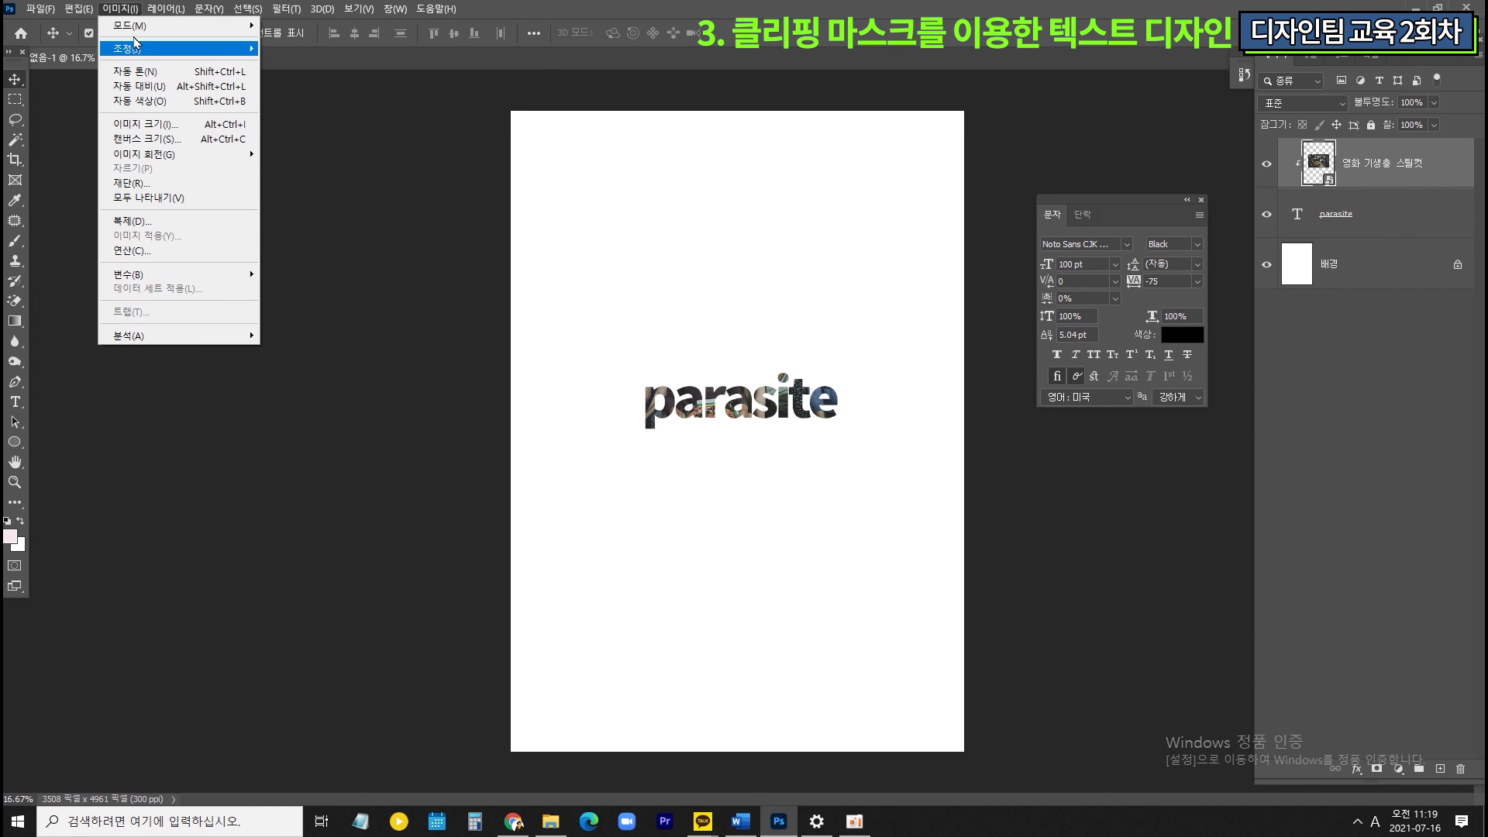
pyautogui.moveTo(136, 46)
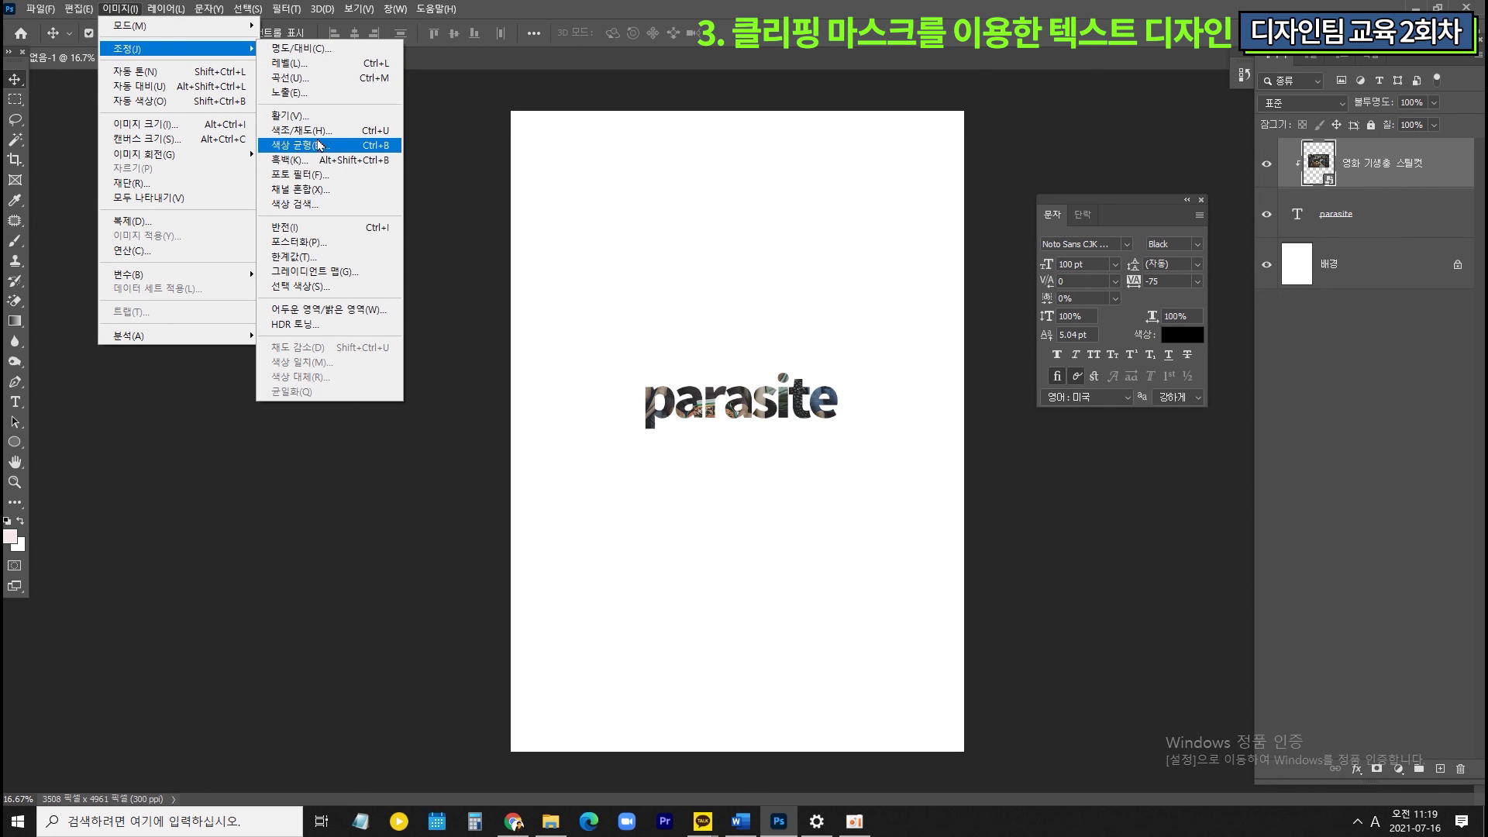
pyautogui.click(290, 160)
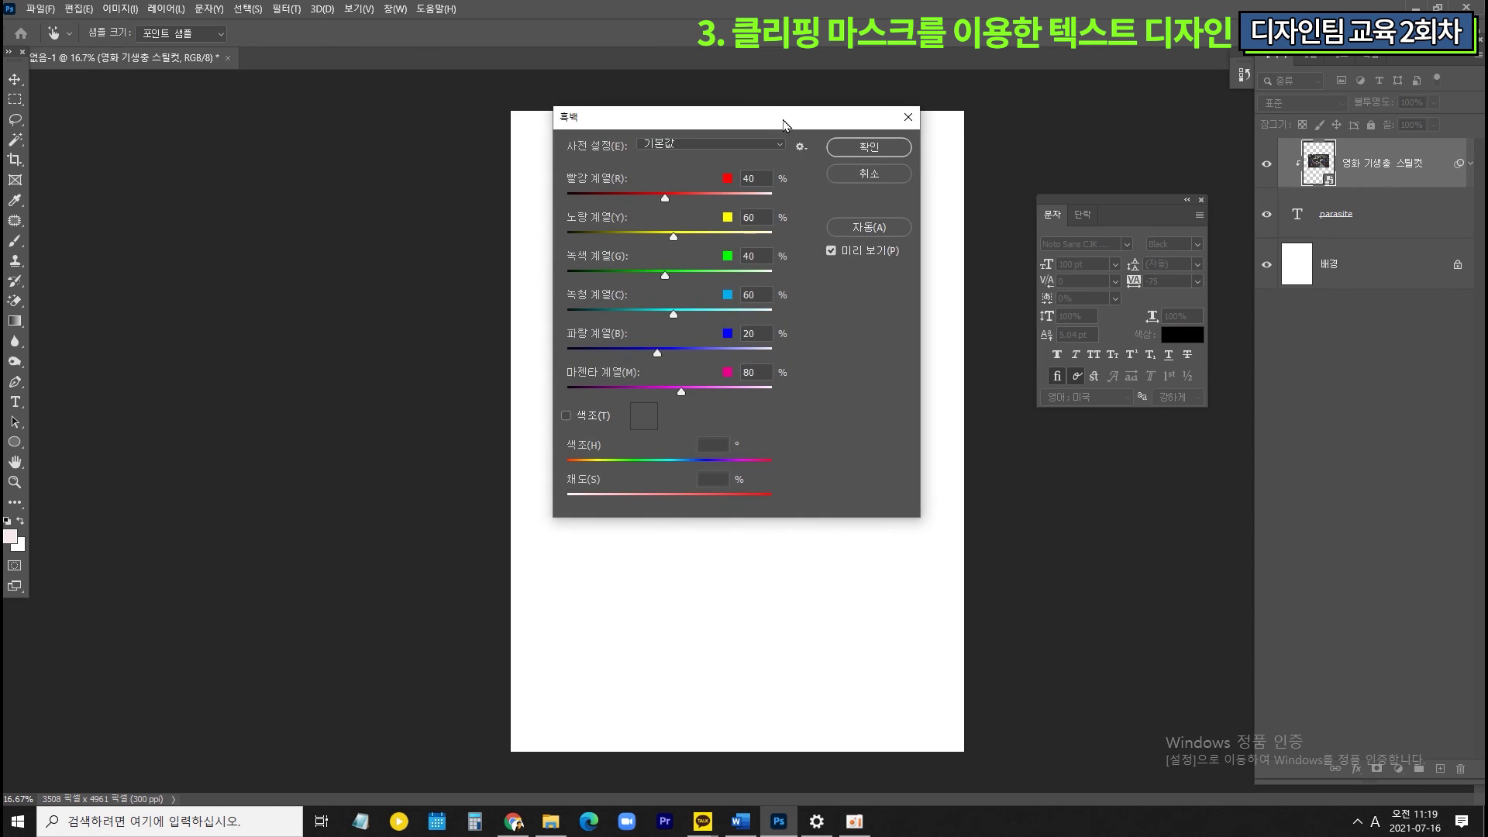
pyautogui.moveTo(785, 124); pyautogui.dragTo(1238, 109)
pyautogui.moveTo(1120, 266)
pyautogui.mouseDown()
pyautogui.moveTo(1199, 267)
pyautogui.moveTo(1129, 263)
pyautogui.mouseUp()
pyautogui.moveTo(1117, 194)
pyautogui.mouseDown()
pyautogui.moveTo(1104, 194)
pyautogui.moveTo(1136, 193)
pyautogui.mouseUp()
pyautogui.click(1203, 171)
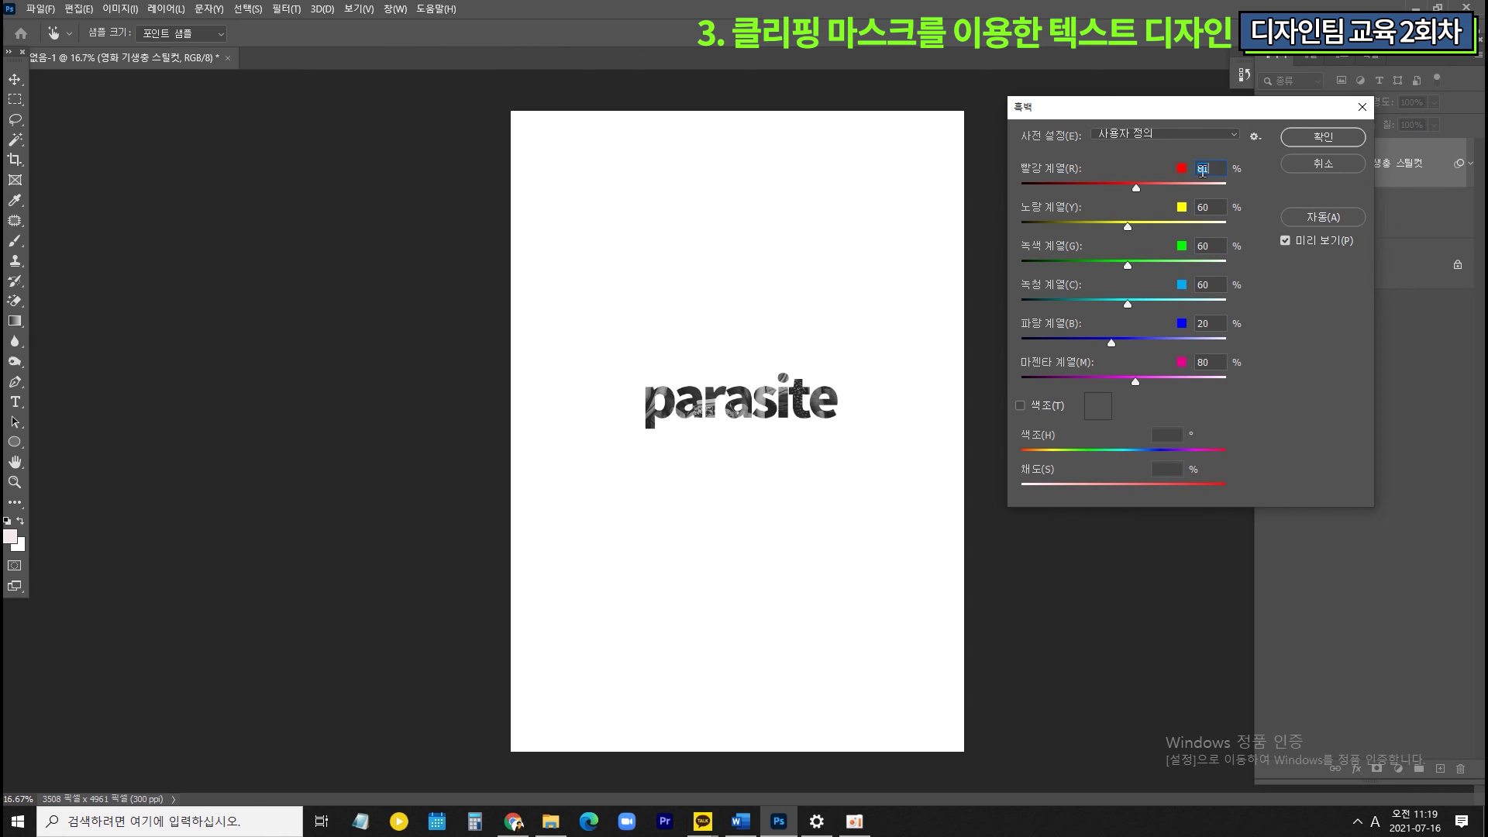
pyautogui.click(1327, 137)
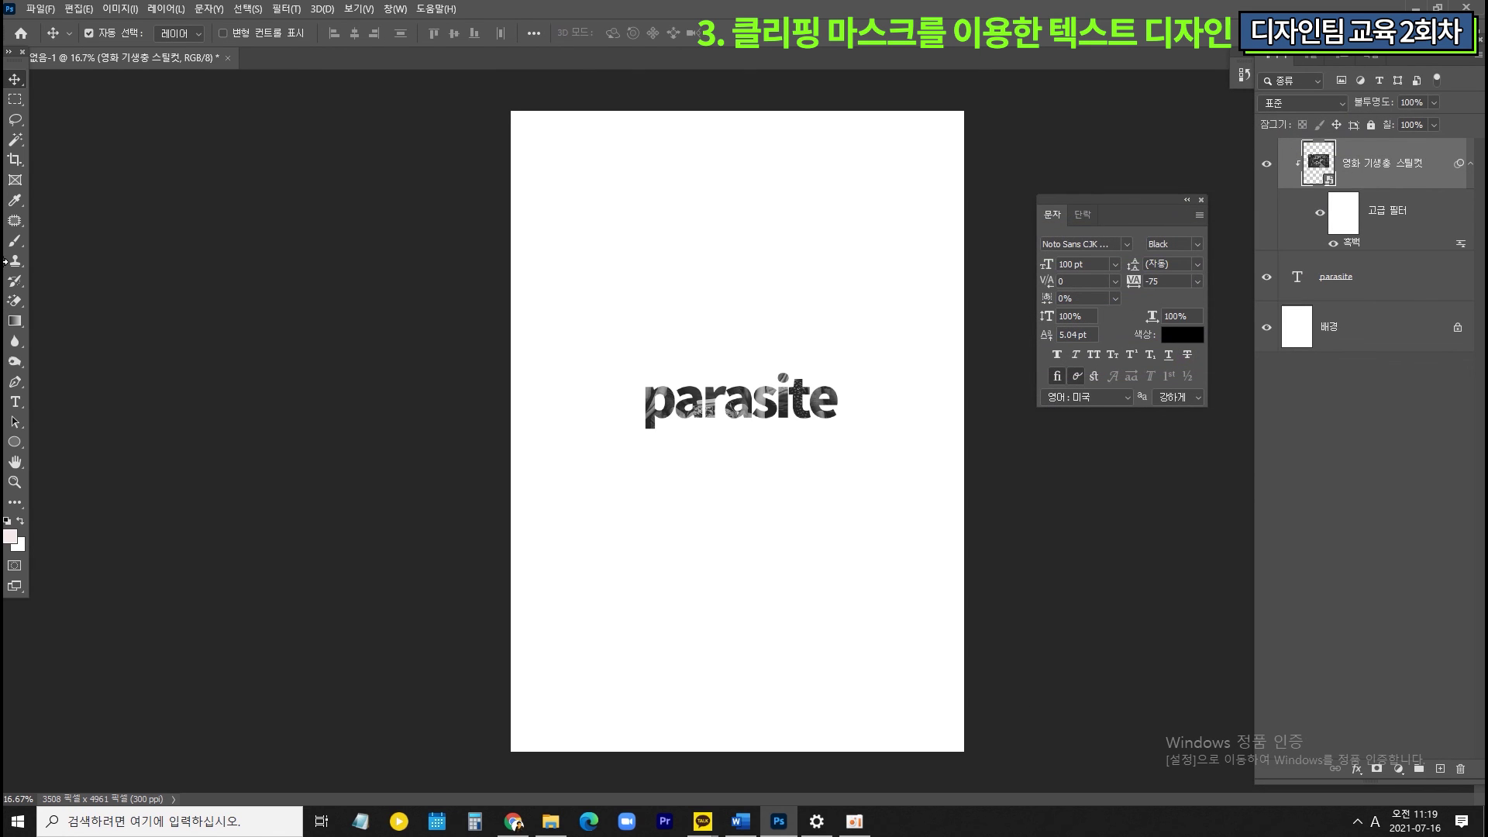
# Step: Add a new layer with a text box below "parasite" containing the word "기생충"
pyautogui.click(14, 481)
pyautogui.click(791, 414)
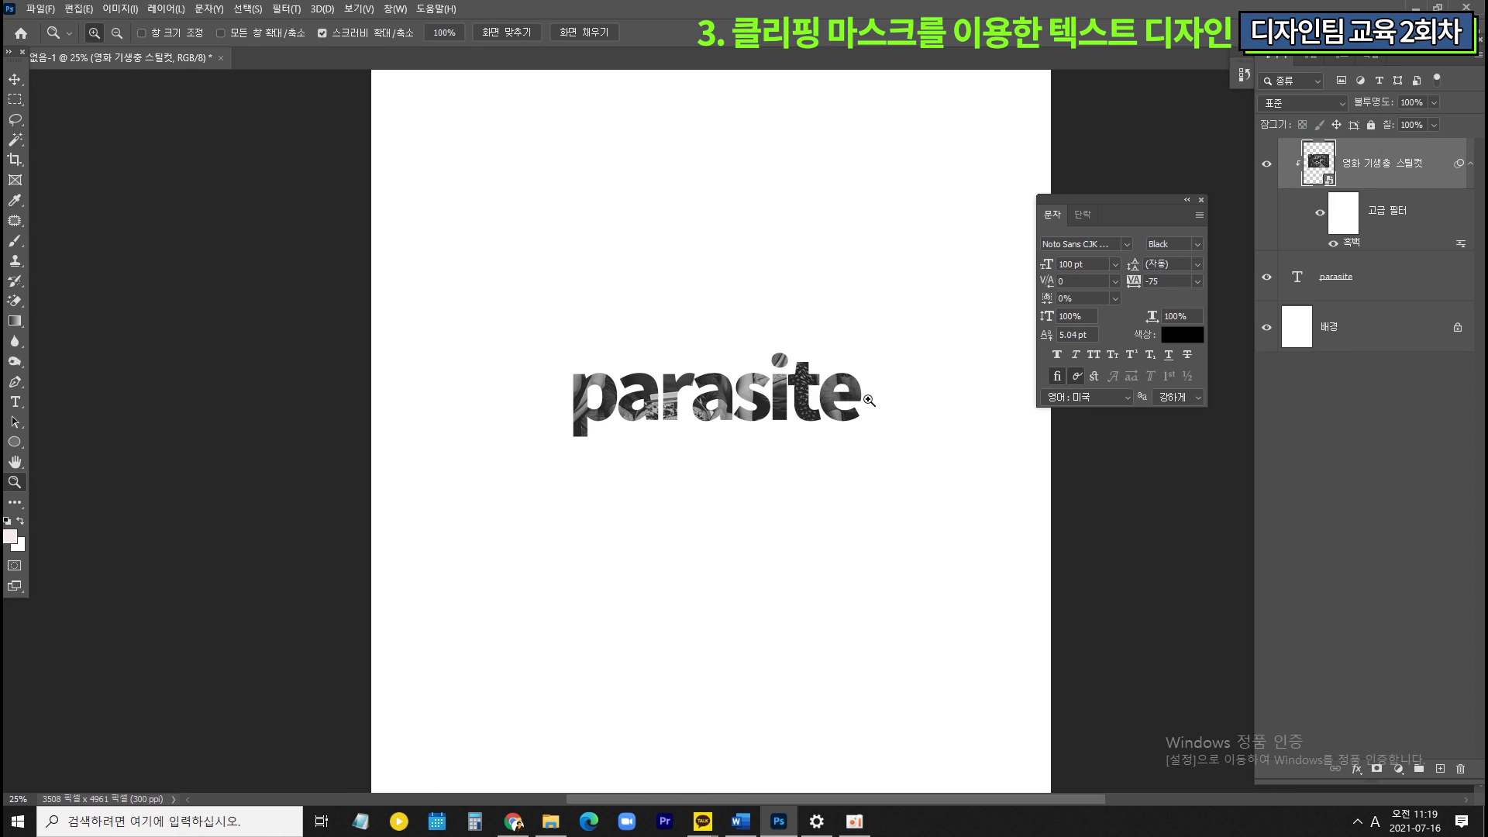
pyautogui.scroll(-2, 869, 400)
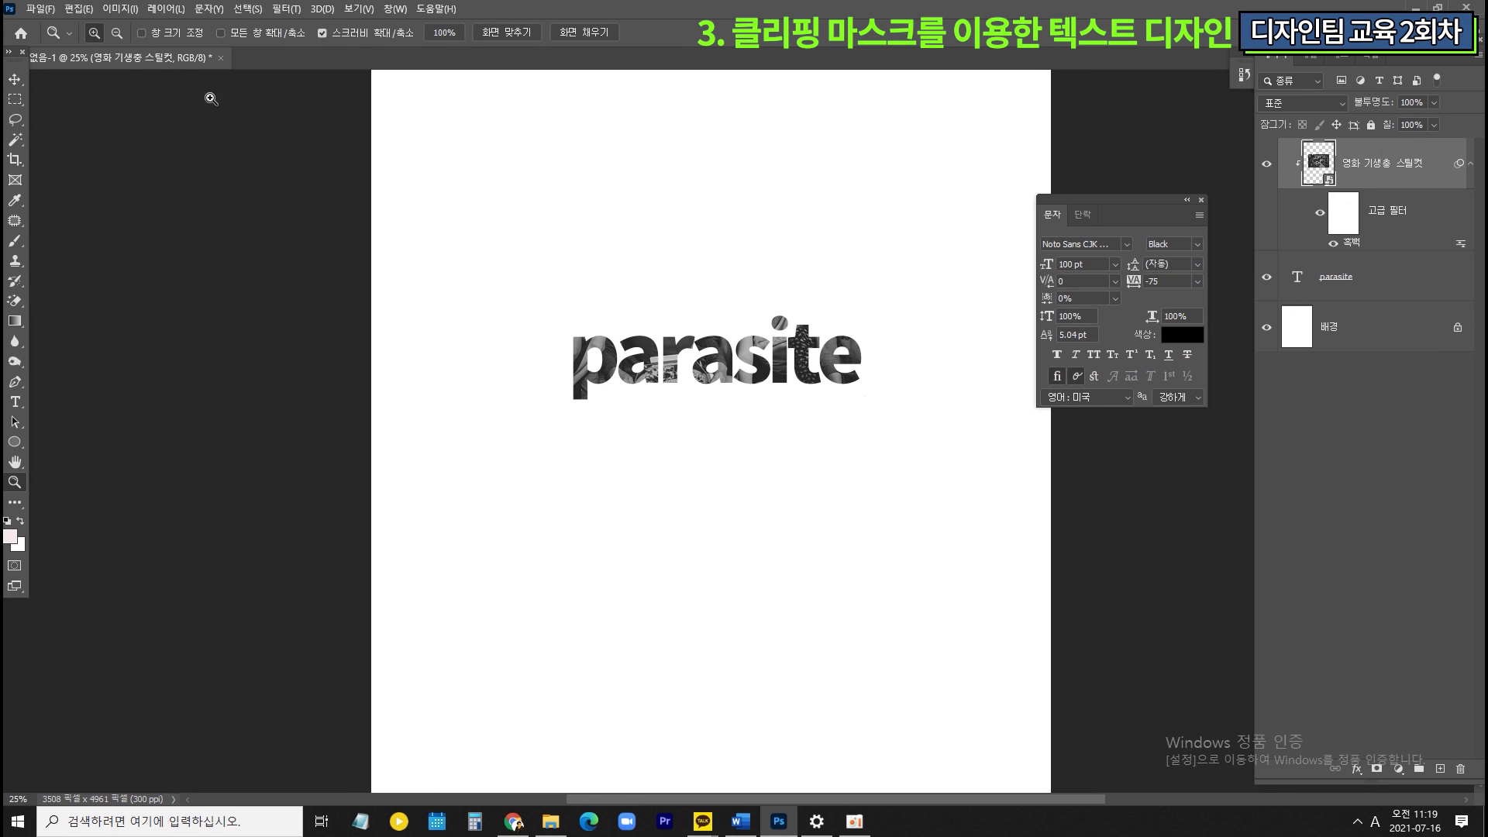
pyautogui.click(15, 401)
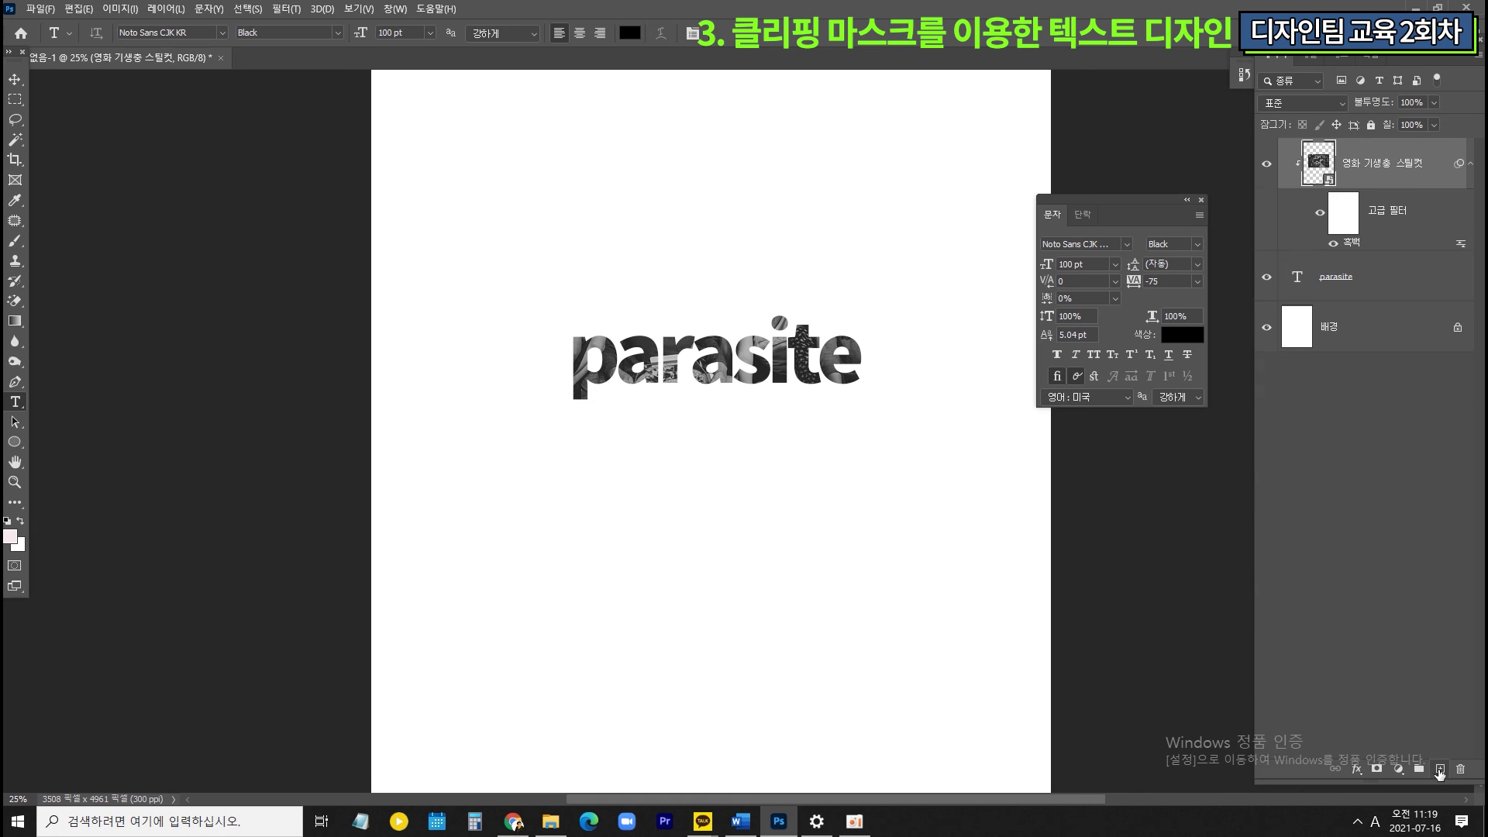
pyautogui.click(1439, 770)
pyautogui.moveTo(597, 472); pyautogui.dragTo(945, 569)
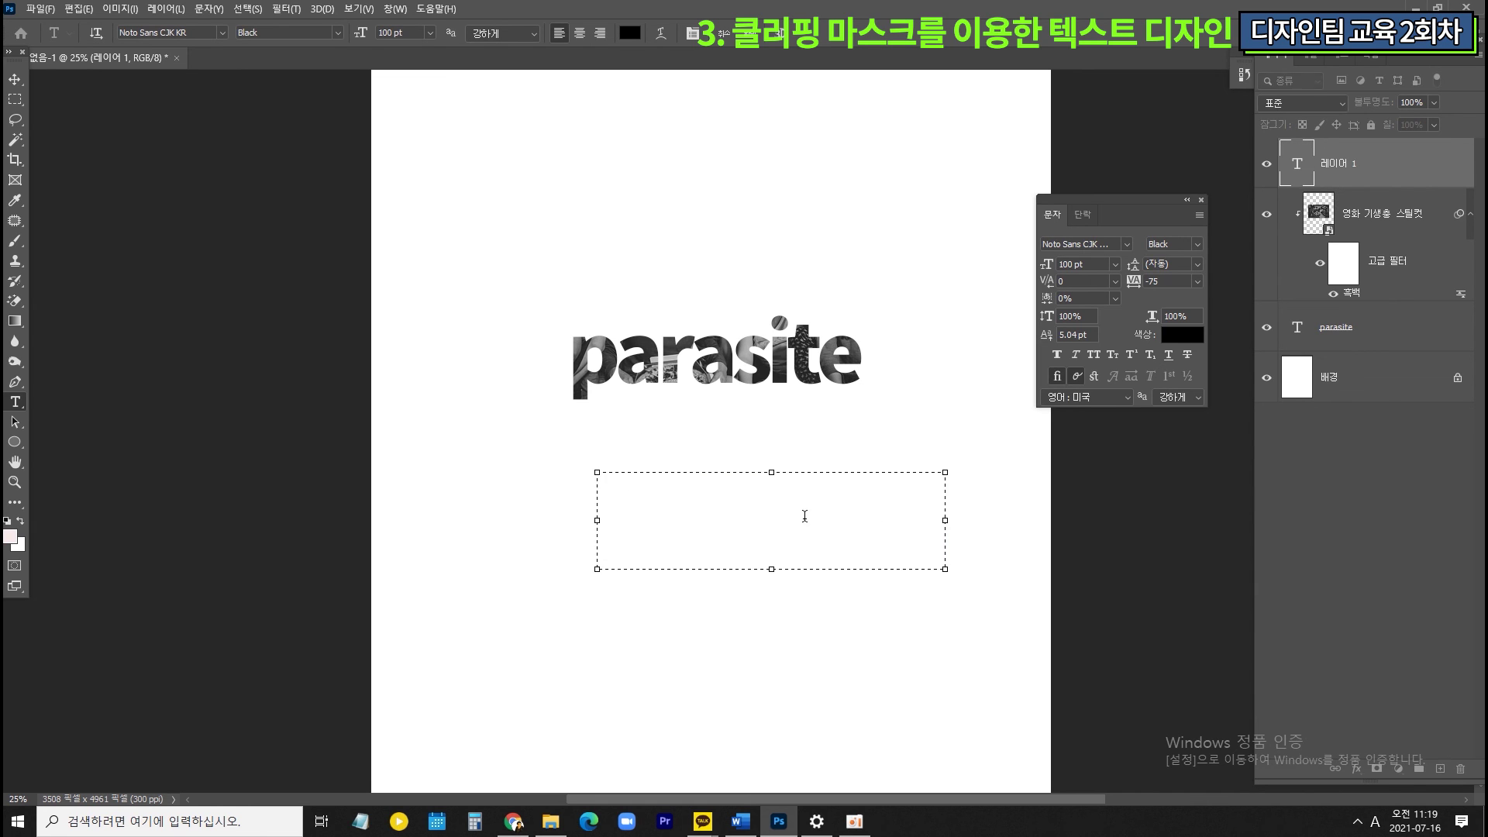
pyautogui.write('r')
pyautogui.press('BackSpace')
pyautogui.press('Hangul')
pyautogui.write('기생충')
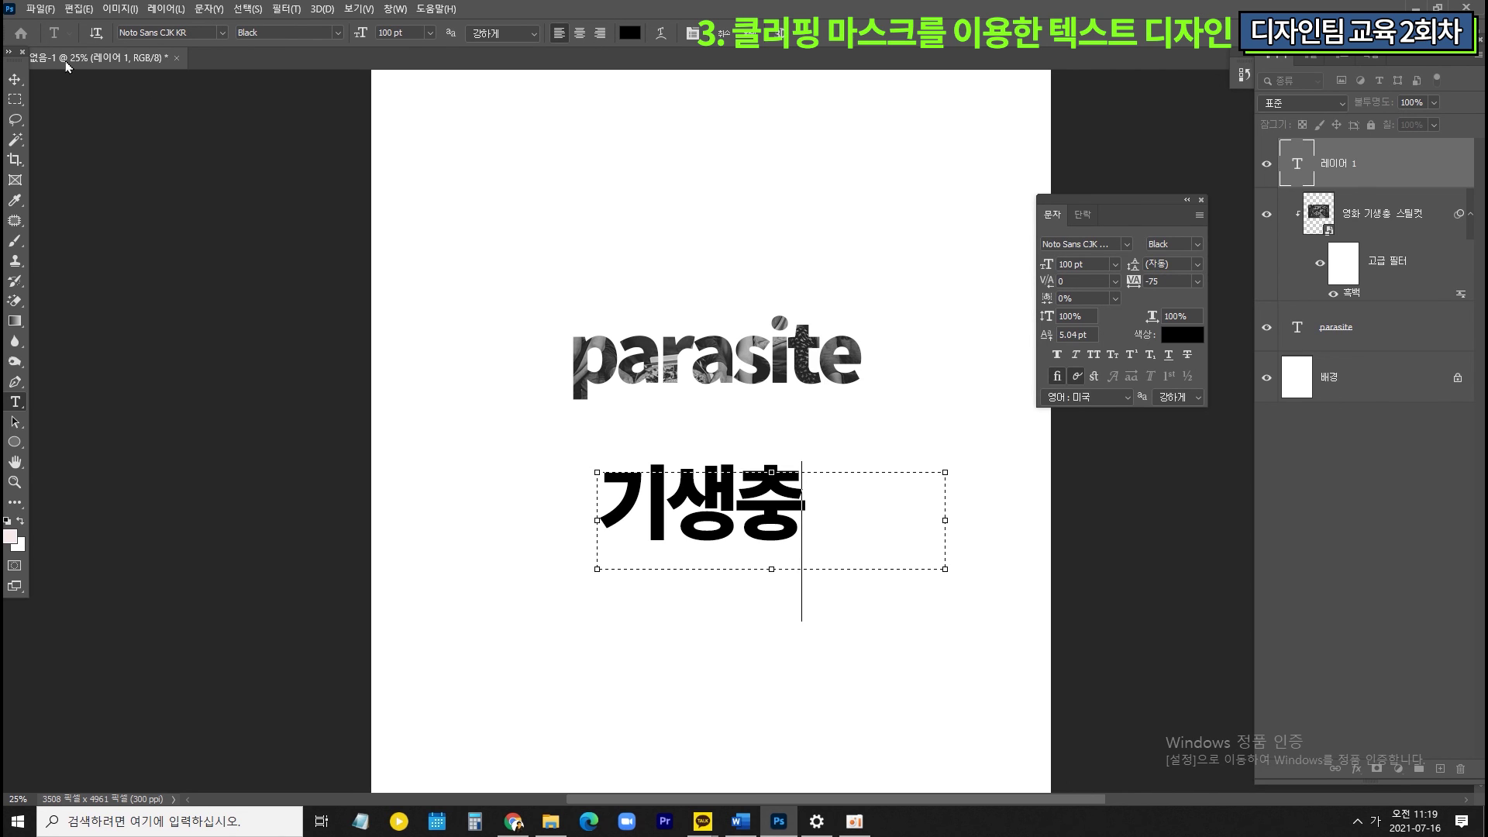
# Step: Split "기생충" into one syllable per line and lengthen its text box to fit all three lines
pyautogui.click(685, 512)
pyautogui.moveTo(772, 572); pyautogui.dragTo(772, 728)
pyautogui.press('Return')
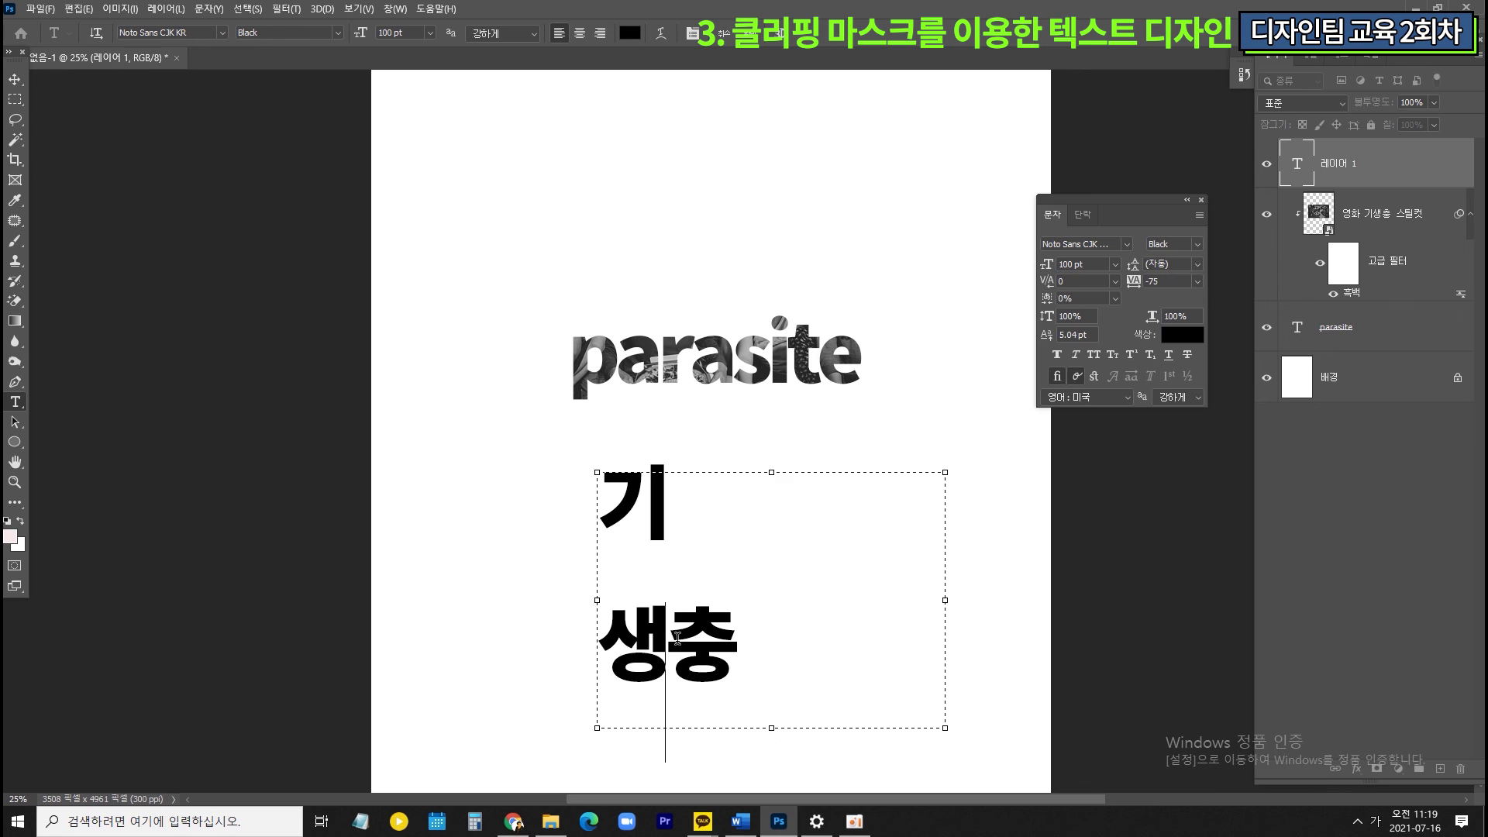
pyautogui.press('Return')
pyautogui.scroll(-3, 725, 668)
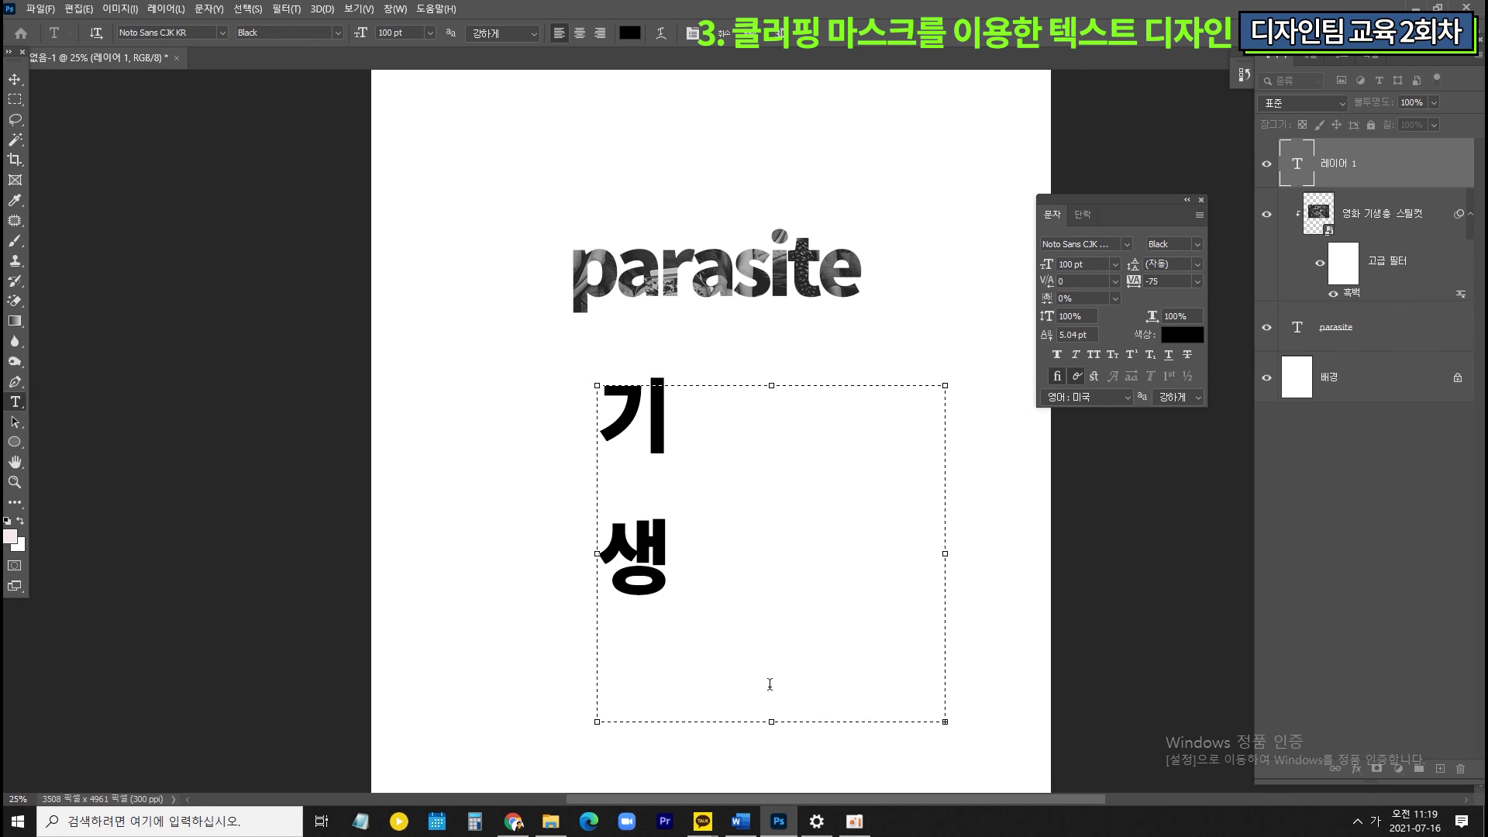
pyautogui.moveTo(771, 721); pyautogui.dragTo(774, 746)
pyautogui.hotkey('ctrl', 'Return')
# Step: Move the three-line Korean text up over "parasite" and reorder its layer beneath the "parasite" text layer
pyautogui.press('v')
pyautogui.moveTo(661, 381); pyautogui.dragTo(729, 232)
pyautogui.moveTo(700, 423); pyautogui.dragTo(706, 424)
pyautogui.moveTo(1361, 177); pyautogui.dragTo(1362, 350)
# Step: Scale the three-line Korean text to 167.92% with Free Transform and centre its box on the page
pyautogui.hotkey('ctrl', 't')
pyautogui.rightClick(610, 392)
pyautogui.click(644, 399)
pyautogui.moveTo(836, 589); pyautogui.dragTo(836, 814)
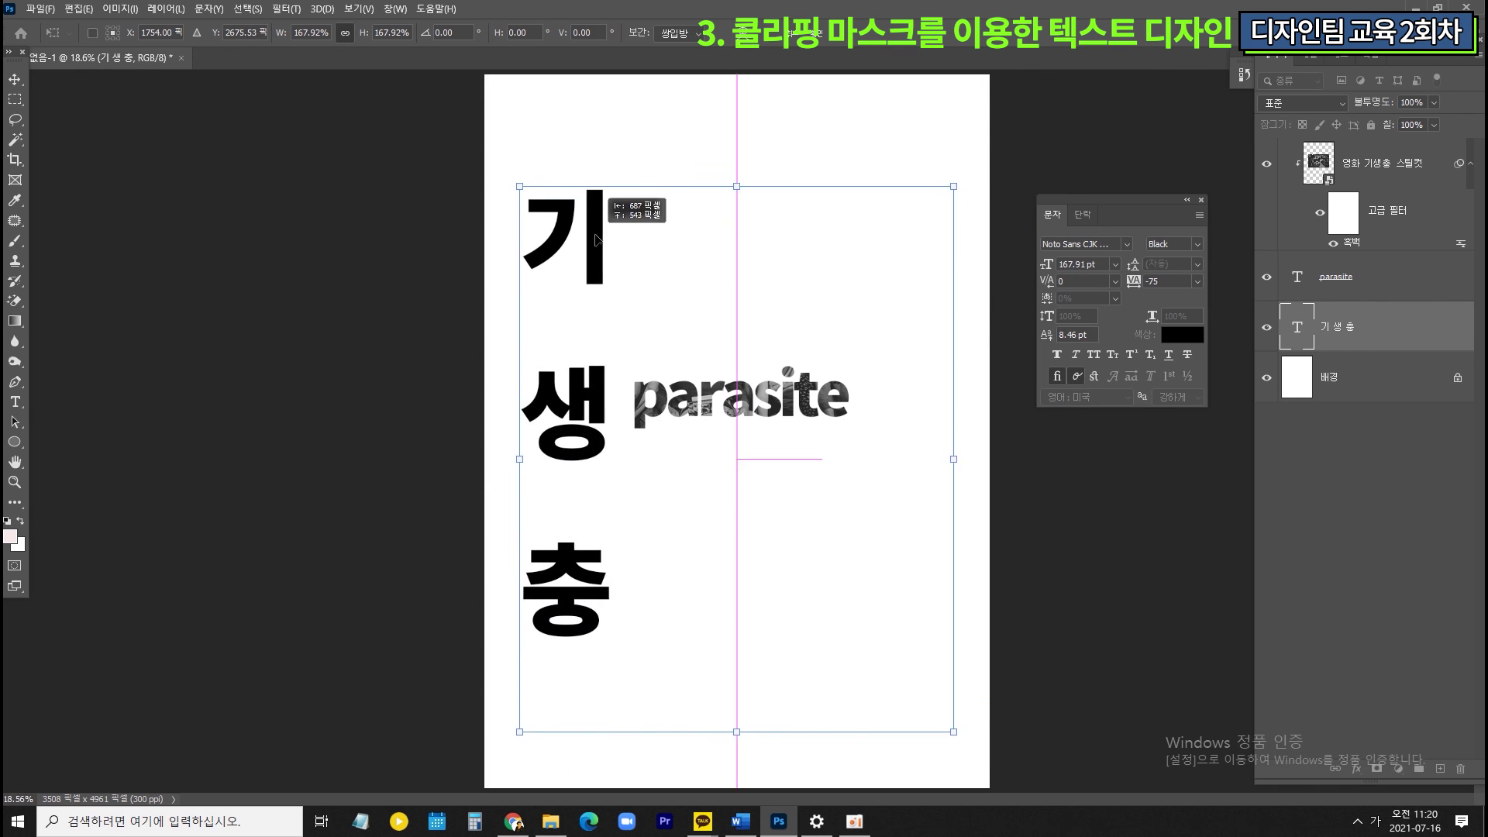